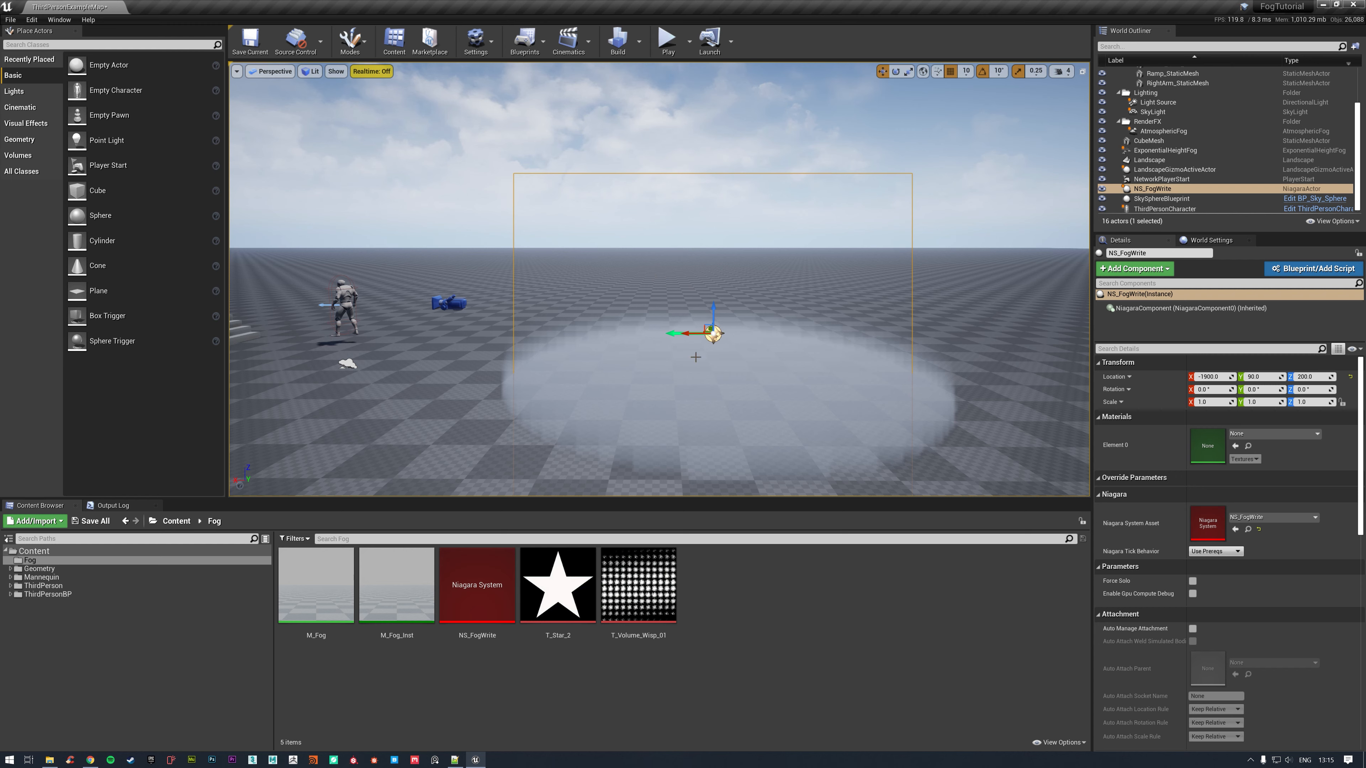
# In the M_Fog material, move the existing node network away from the output and connect the constant 1 to Extinction.
pyautogui.doubleClick(348, 585)
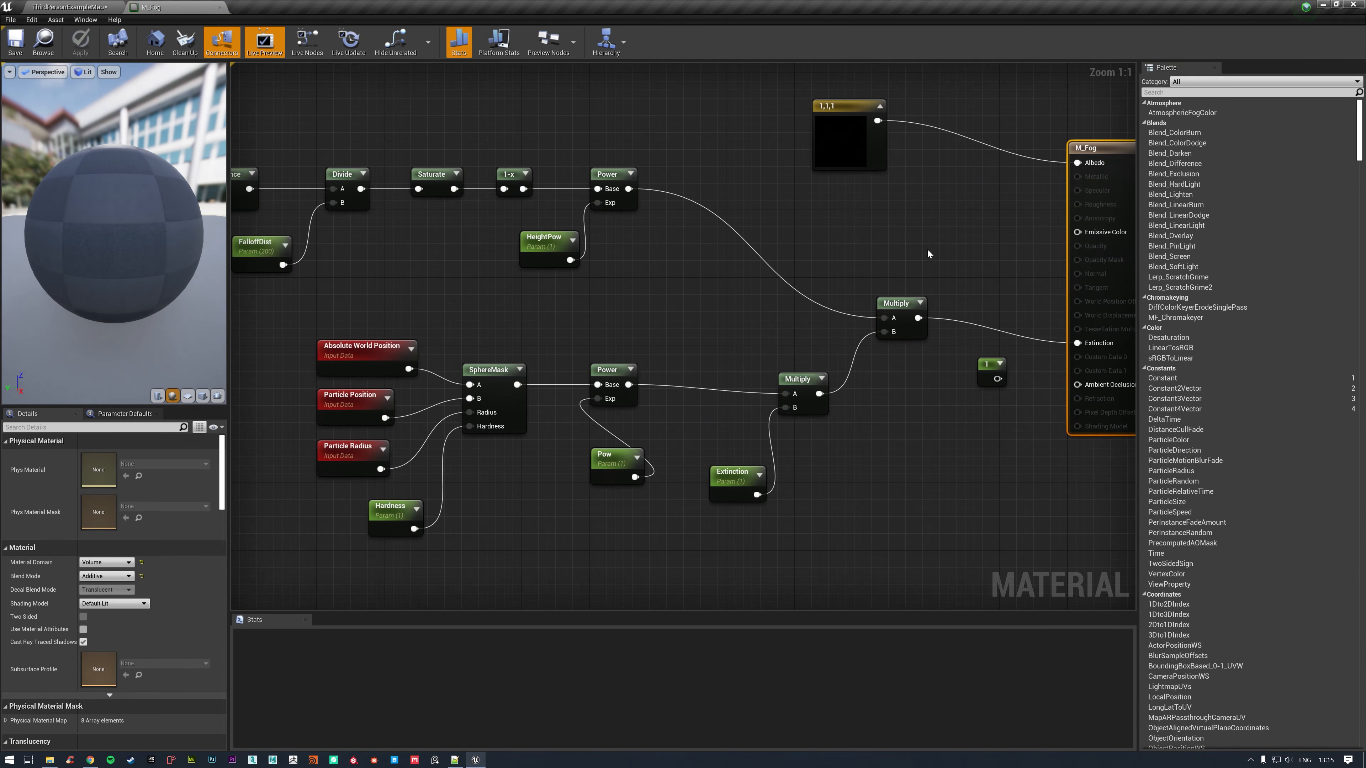
pyautogui.moveTo(275, 167); pyautogui.dragTo(835, 491)
pyautogui.keyDown('ctrl'); pyautogui.click(905, 287); pyautogui.keyUp('ctrl')
pyautogui.moveTo(906, 286); pyautogui.dragTo(643, 321)
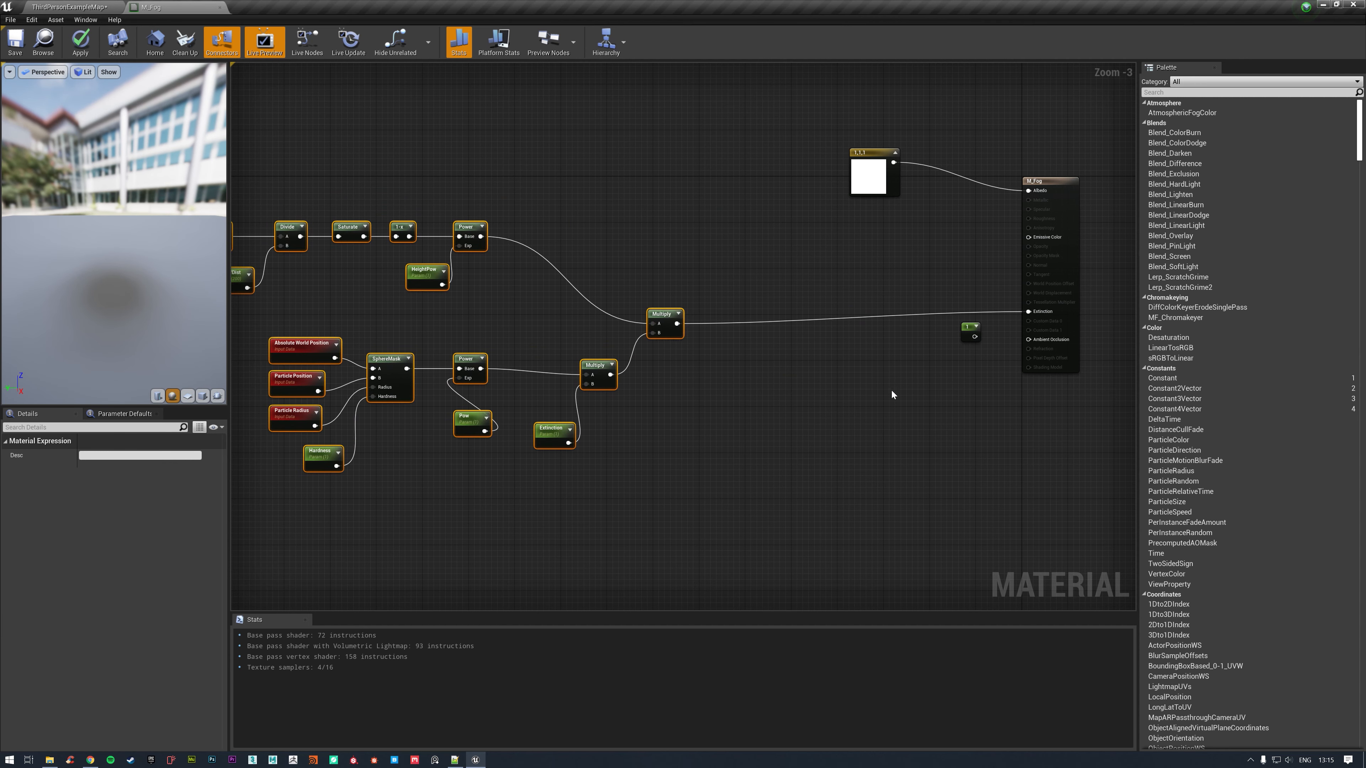
pyautogui.click(936, 366)
pyautogui.moveTo(974, 337); pyautogui.dragTo(1032, 314)
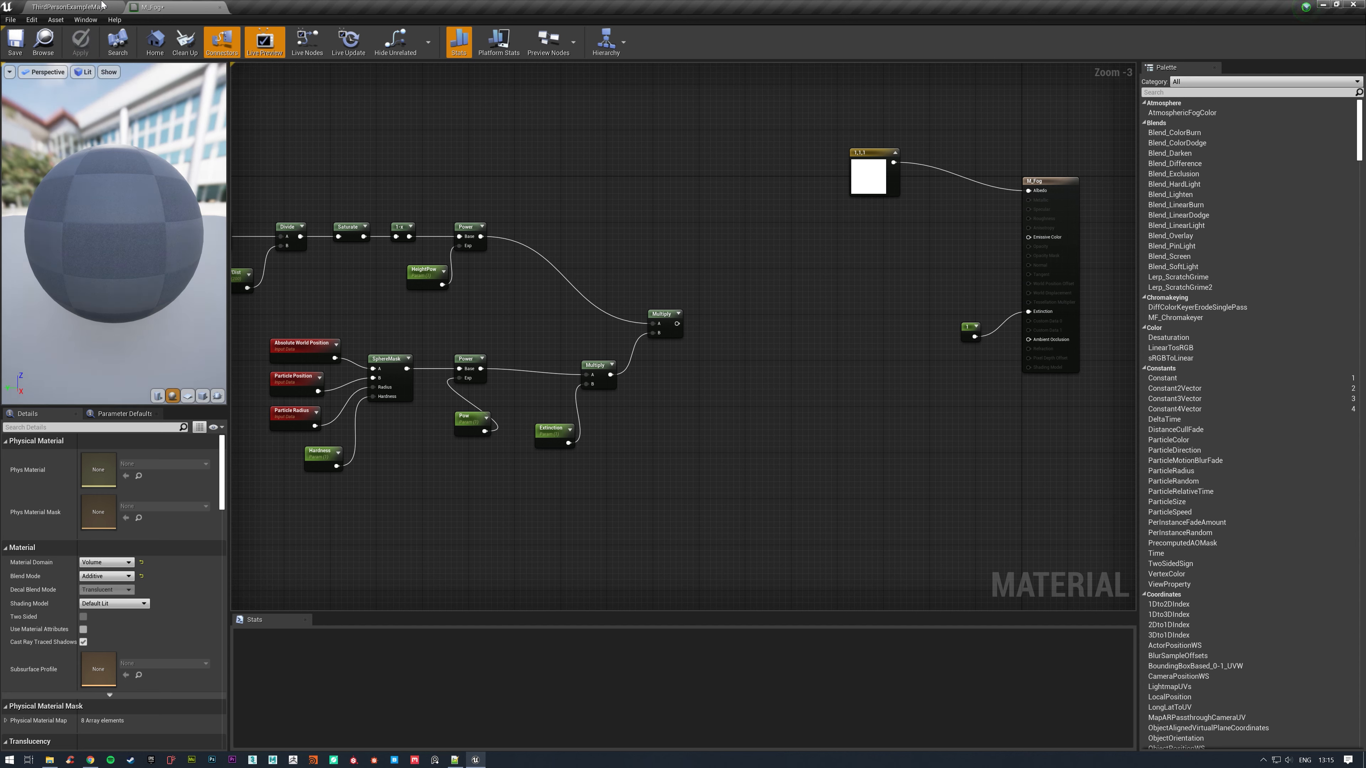
# Check the fog volume's shape in the level view and compare it with the M_Fog material graph.
pyautogui.click(81, 6)
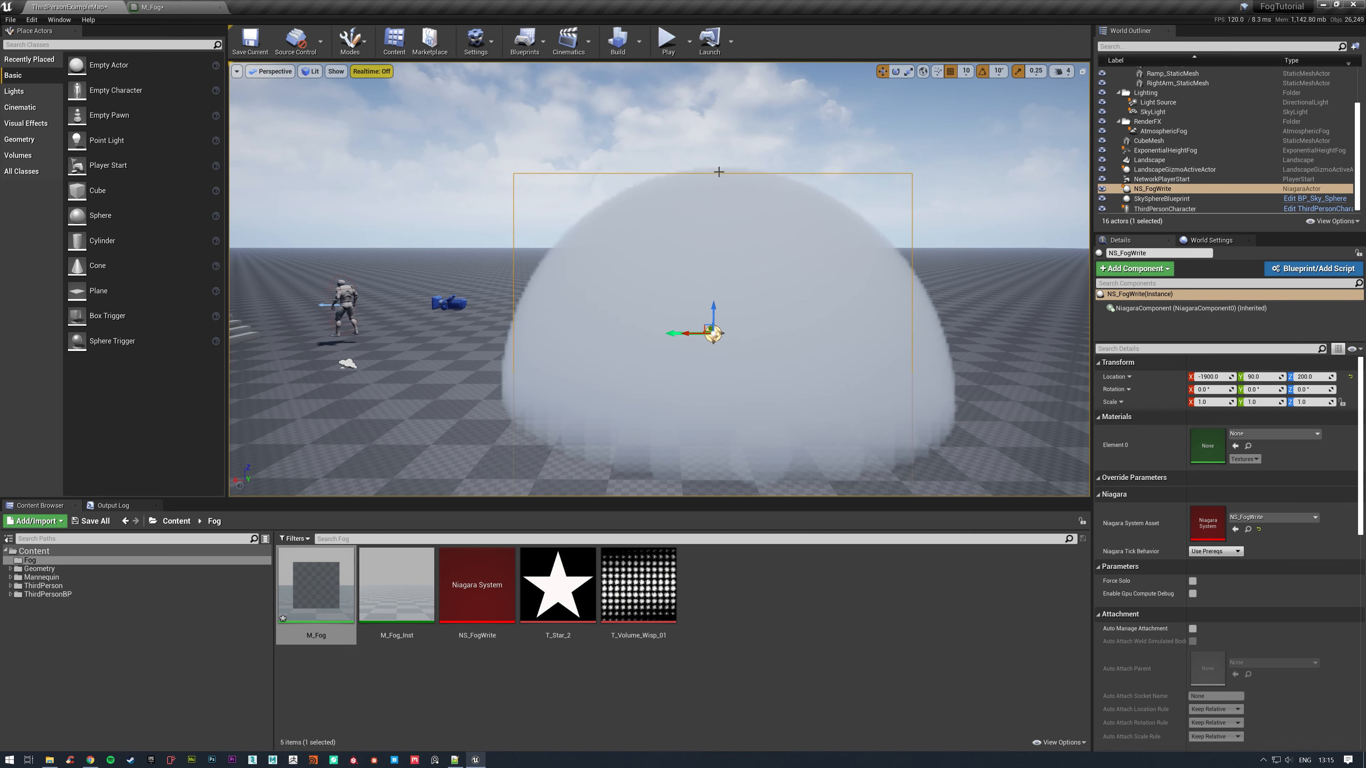
pyautogui.moveTo(719, 171); pyautogui.dragTo(591, 164, button='right')
pyautogui.press('f')
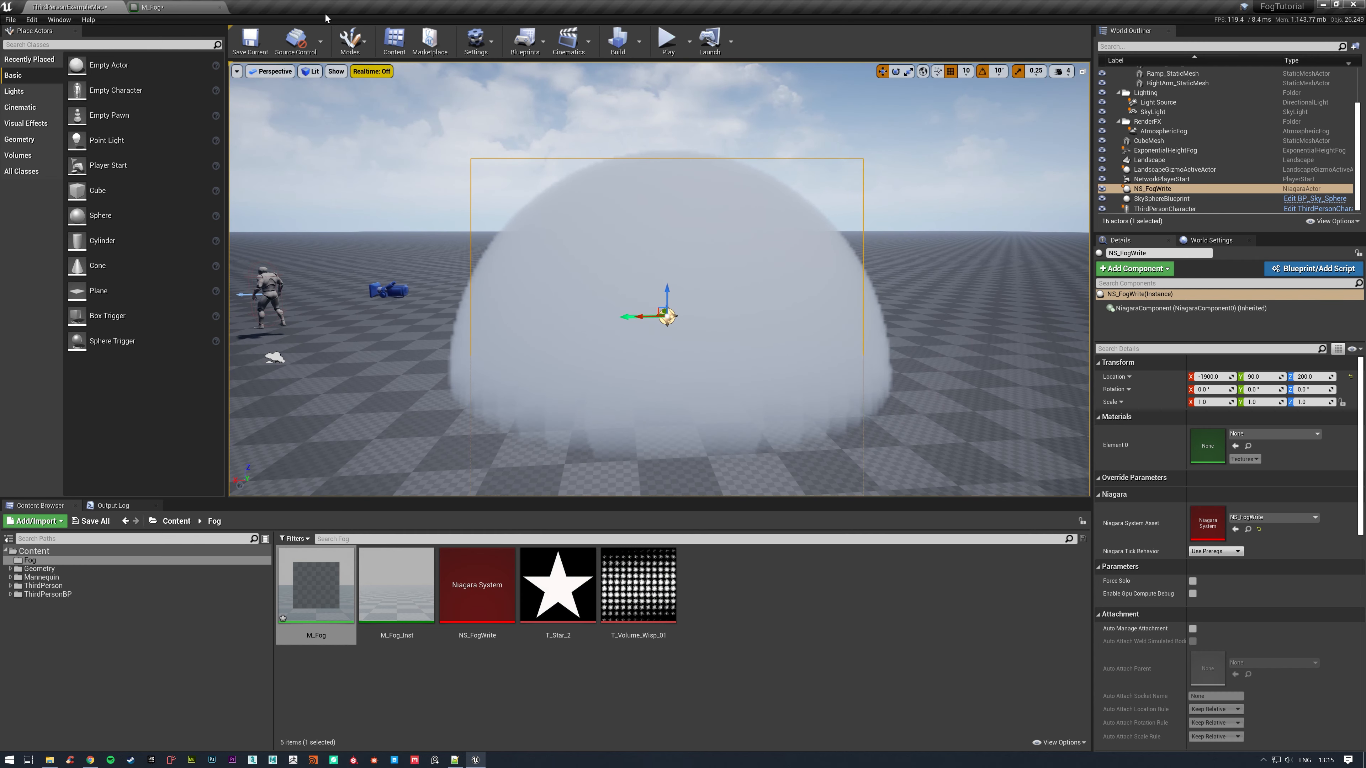
pyautogui.click(159, 6)
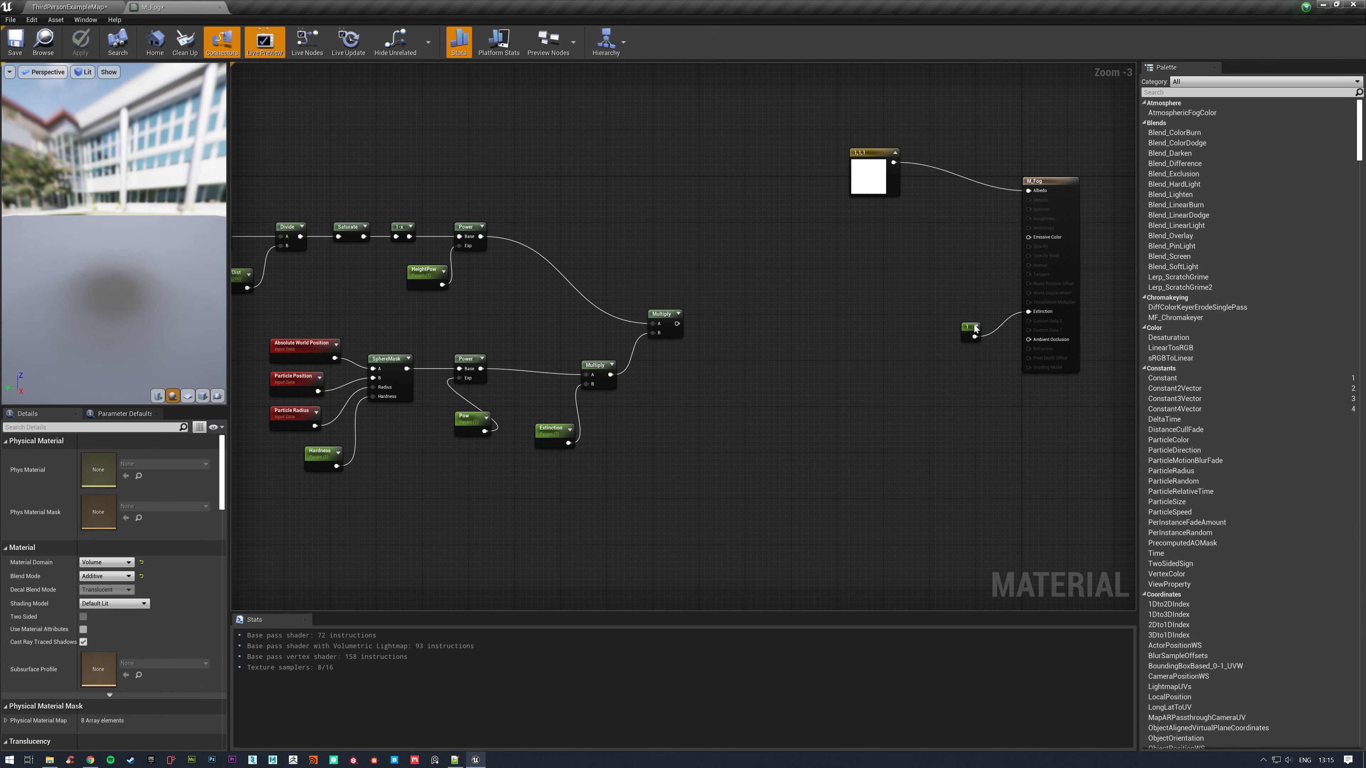
pyautogui.click(81, 7)
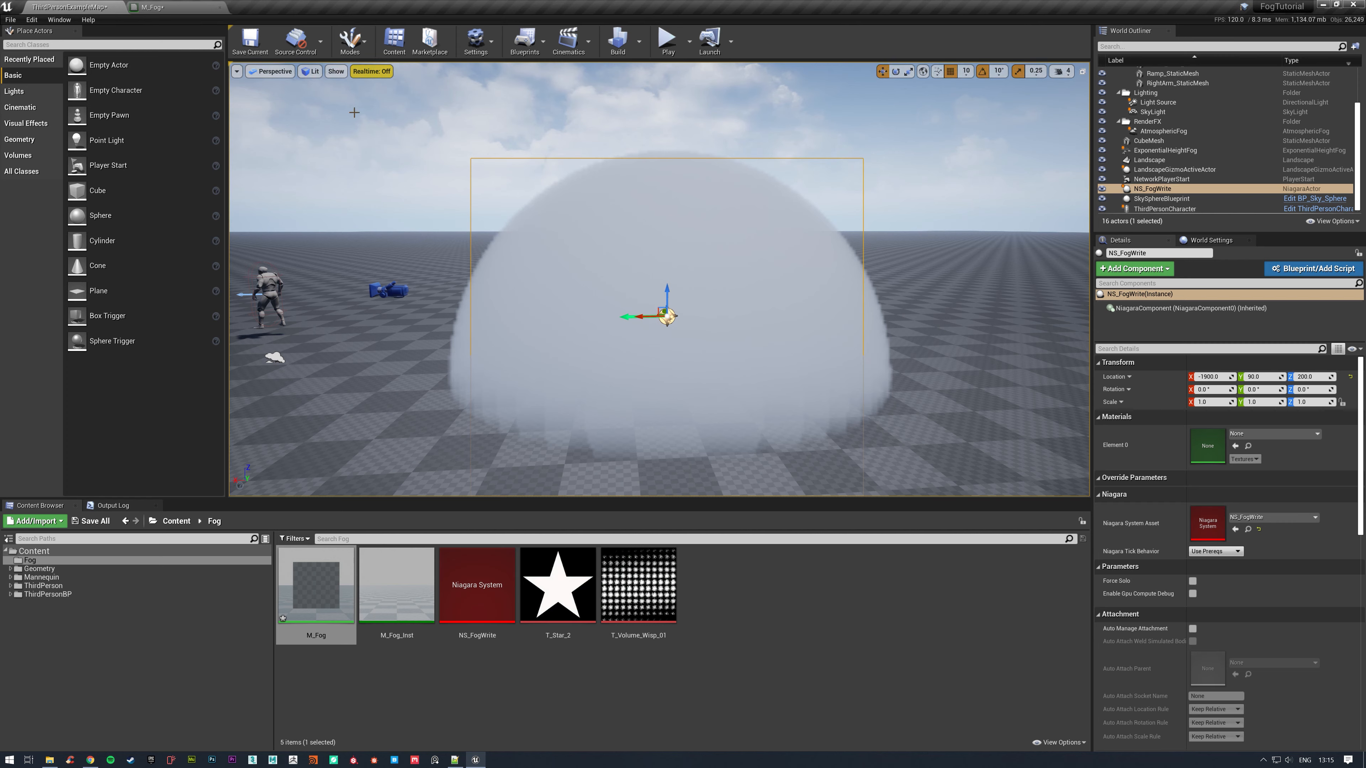
pyautogui.click(155, 6)
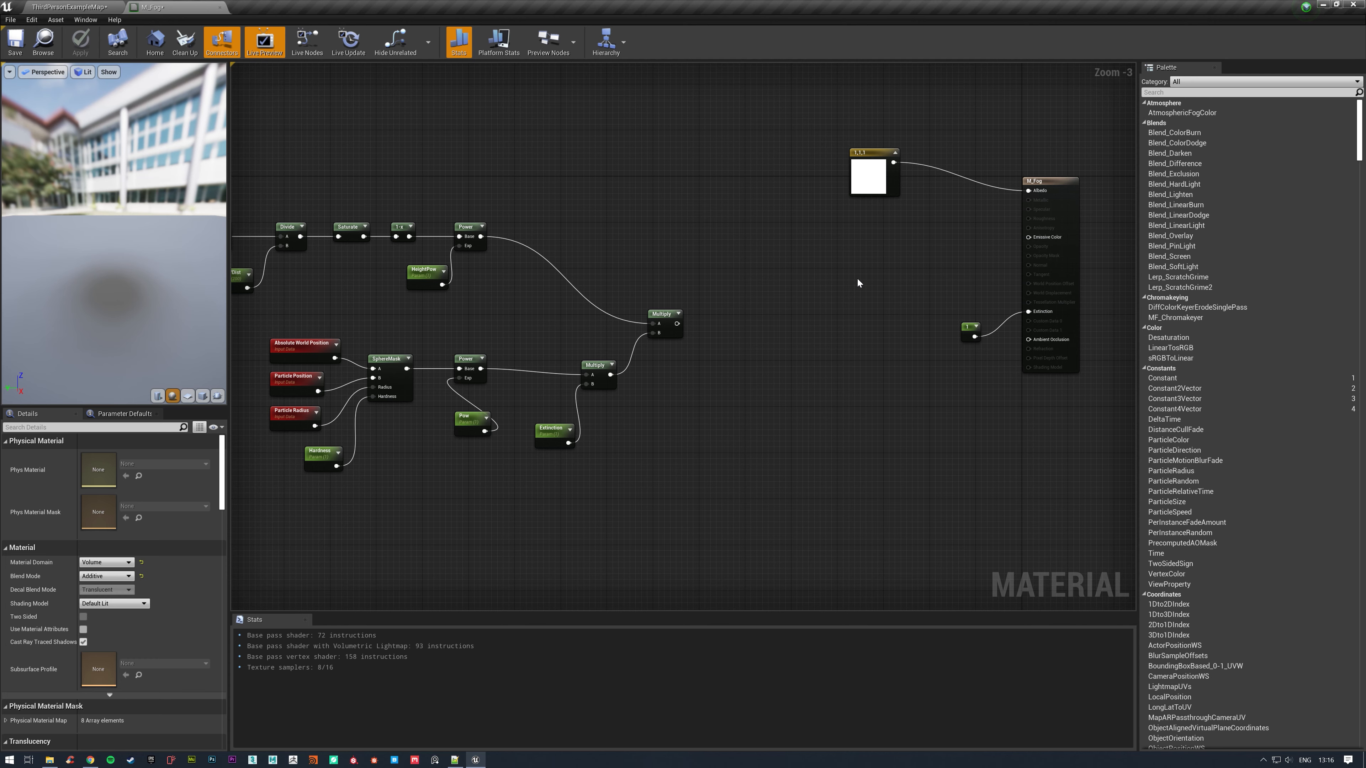
# Paste a copy of the Absolute World Position node into the empty area of the M_Fog graph.
pyautogui.moveTo(608, 208); pyautogui.dragTo(725, 224, button='right')
pyautogui.scroll(-1, 747, 222)
pyautogui.click(461, 321)
pyautogui.moveTo(688, 267); pyautogui.dragTo(610, 297, button='right')
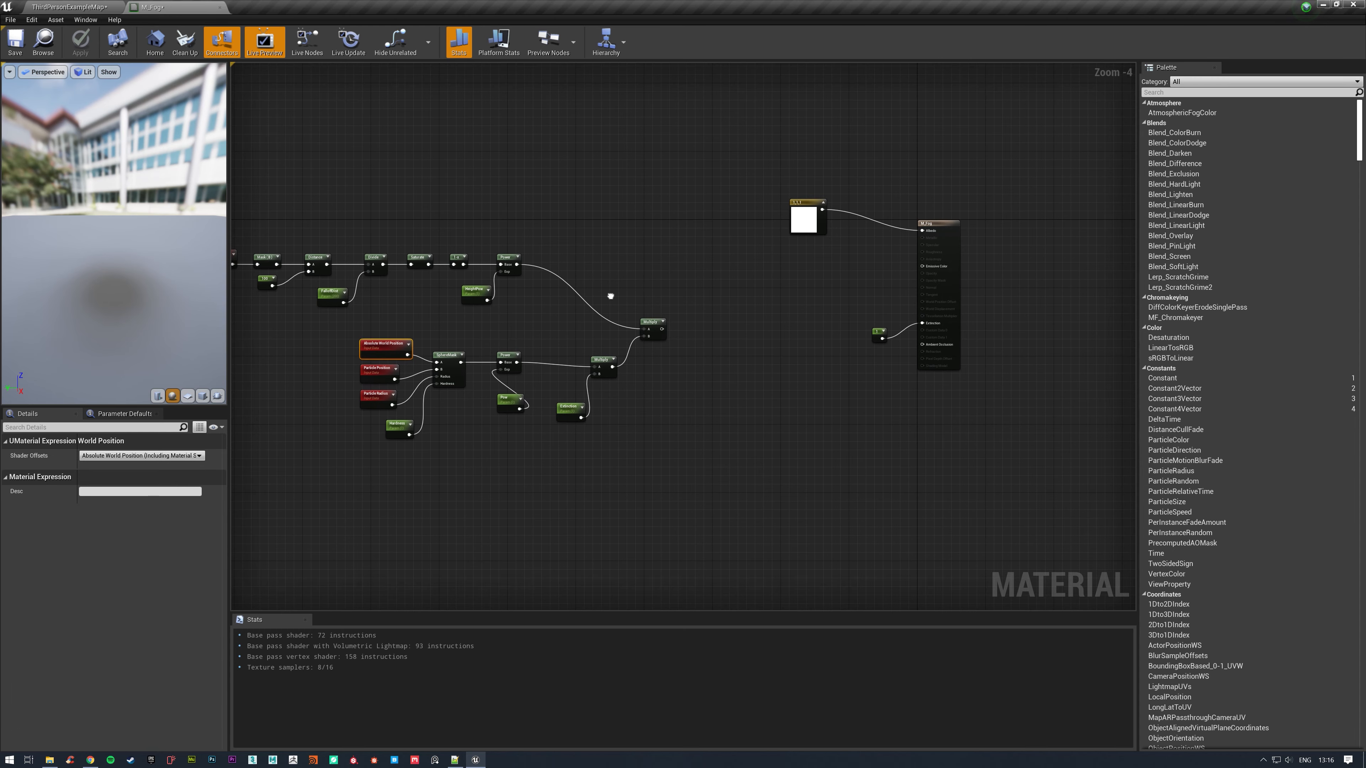
pyautogui.hotkey('ctrl', 'v')
pyautogui.click(675, 251)
# Move the old node network farther from the output and place the copied Absolute World Position node in the freed space.
pyautogui.moveTo(582, 203); pyautogui.dragTo(745, 209, button='right')
pyautogui.moveTo(340, 196); pyautogui.dragTo(822, 506)
pyautogui.moveTo(817, 337); pyautogui.dragTo(583, 339)
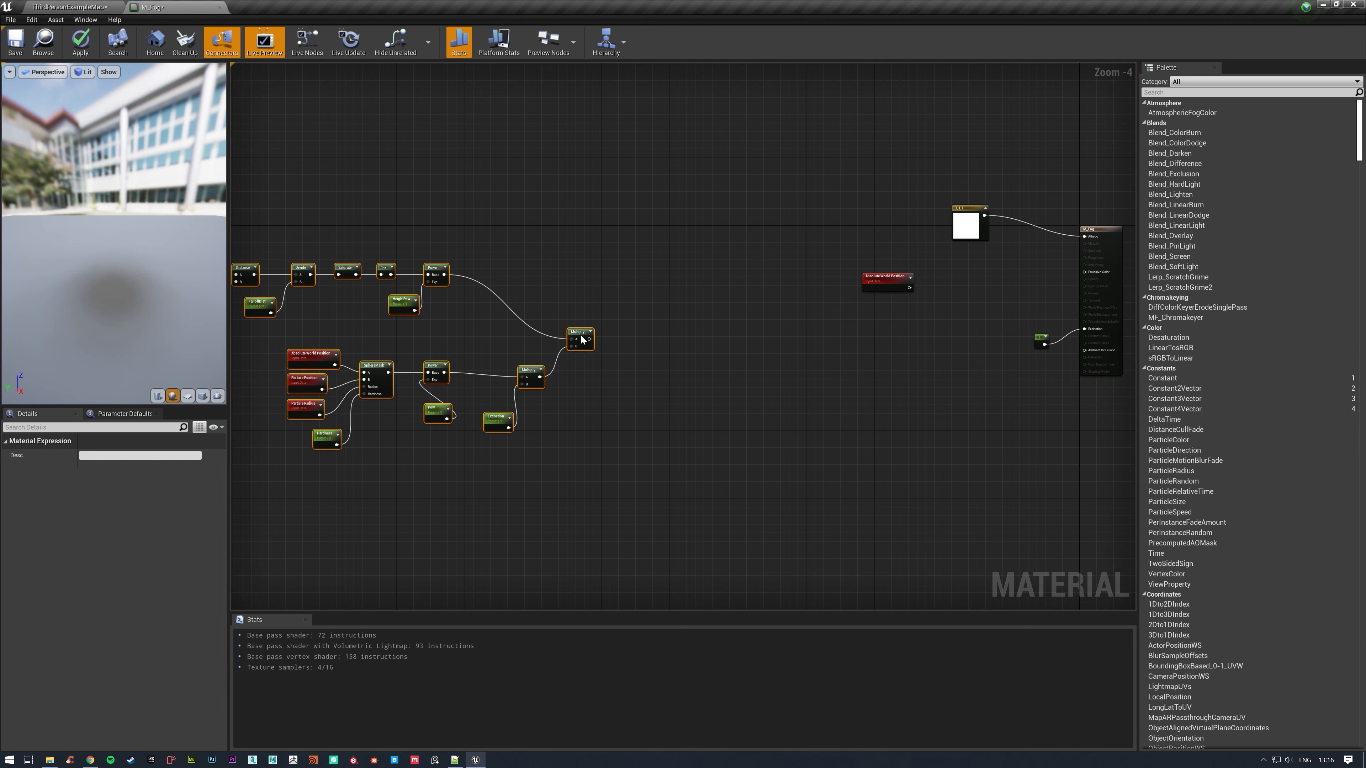
pyautogui.click(887, 323)
pyautogui.moveTo(891, 279); pyautogui.dragTo(702, 321, button='right')
# Add a Subtract node with the copied Absolute World Position in A and a copy of Particle Position in B.
pyautogui.scroll(2, 702, 321)
pyautogui.moveTo(705, 326)
pyautogui.mouseDown()
pyautogui.moveTo(631, 324)
pyautogui.moveTo(713, 342)
pyautogui.mouseUp()
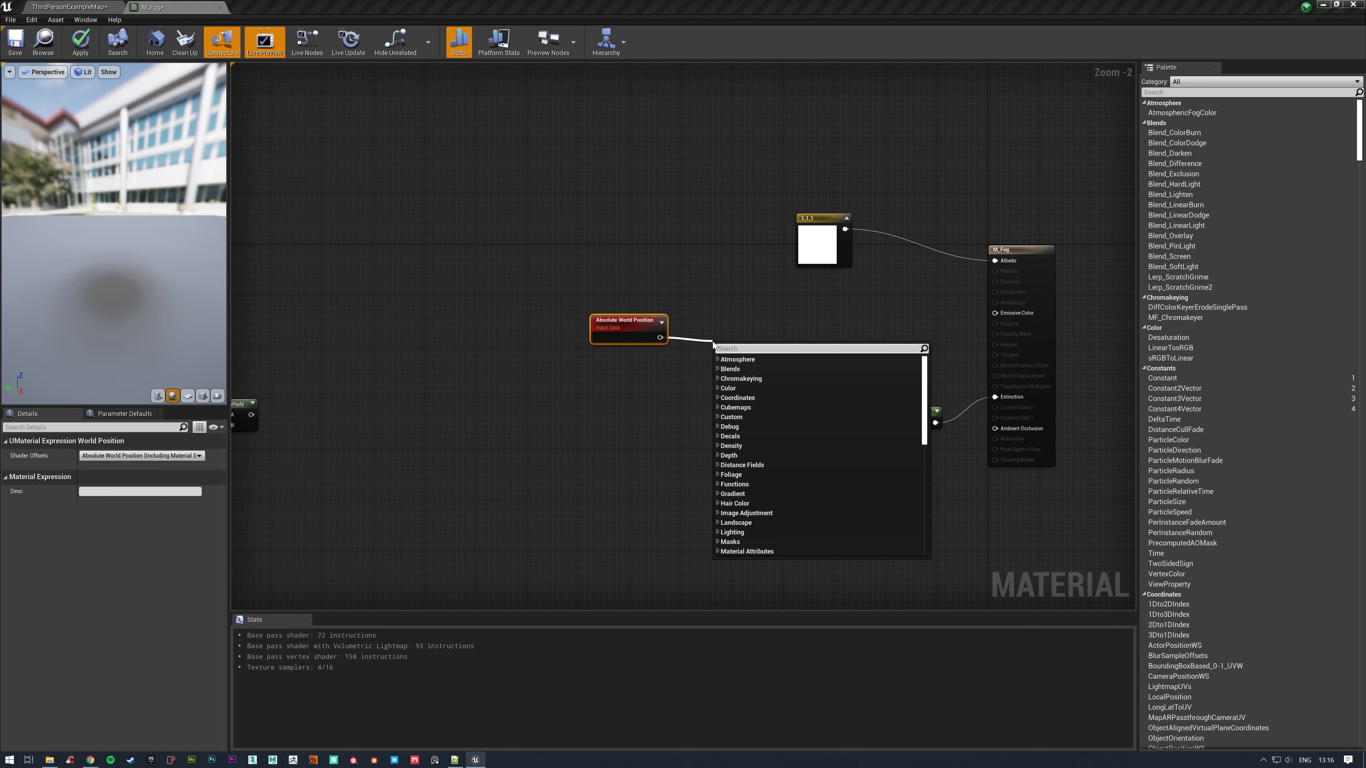
pyautogui.write('subtract')
pyautogui.press('Return')
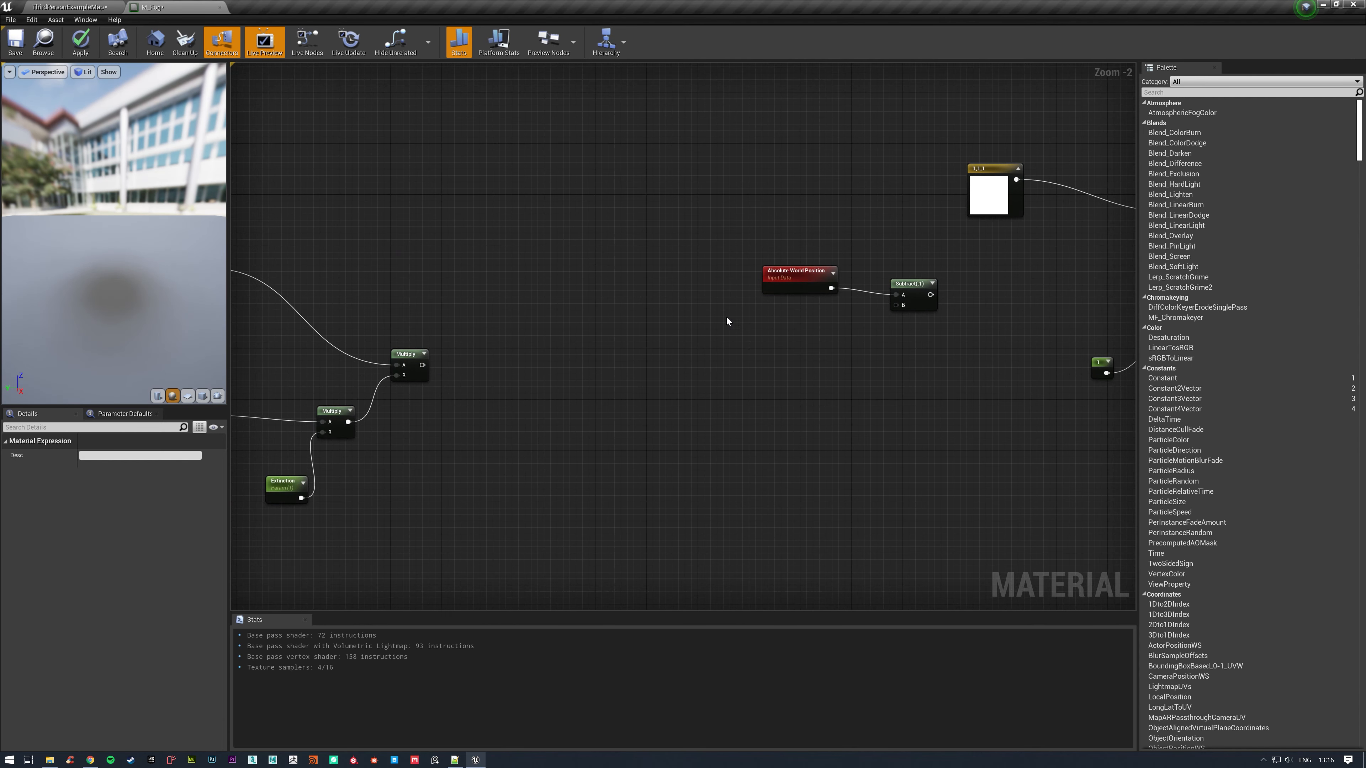
pyautogui.click(757, 326)
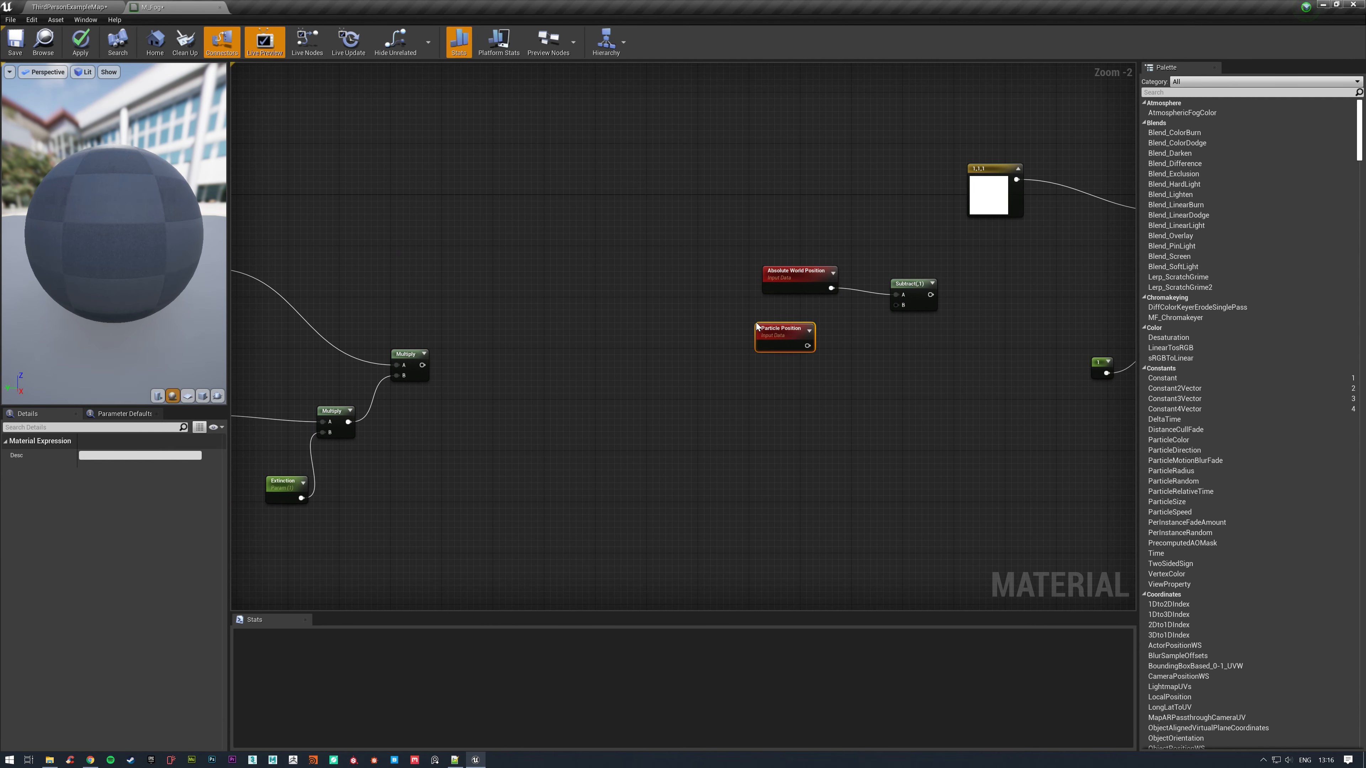
pyautogui.moveTo(808, 346); pyautogui.dragTo(884, 286)
pyautogui.moveTo(768, 337); pyautogui.dragTo(797, 324)
pyautogui.moveTo(935, 336); pyautogui.dragTo(746, 350, button='right')
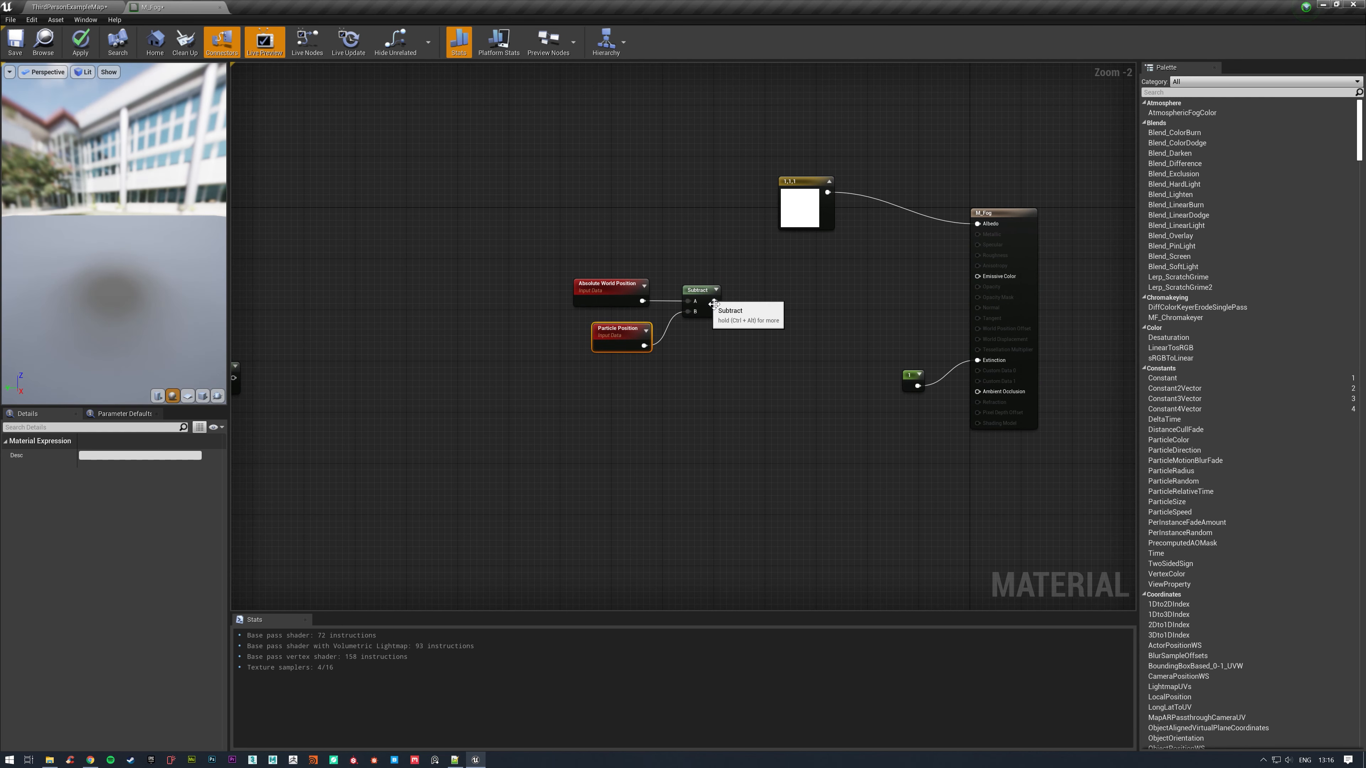
# Feed the Subtract output into a new VectorLength node and align it with the chain.
pyautogui.moveTo(714, 302); pyautogui.dragTo(802, 304)
pyautogui.write('length')
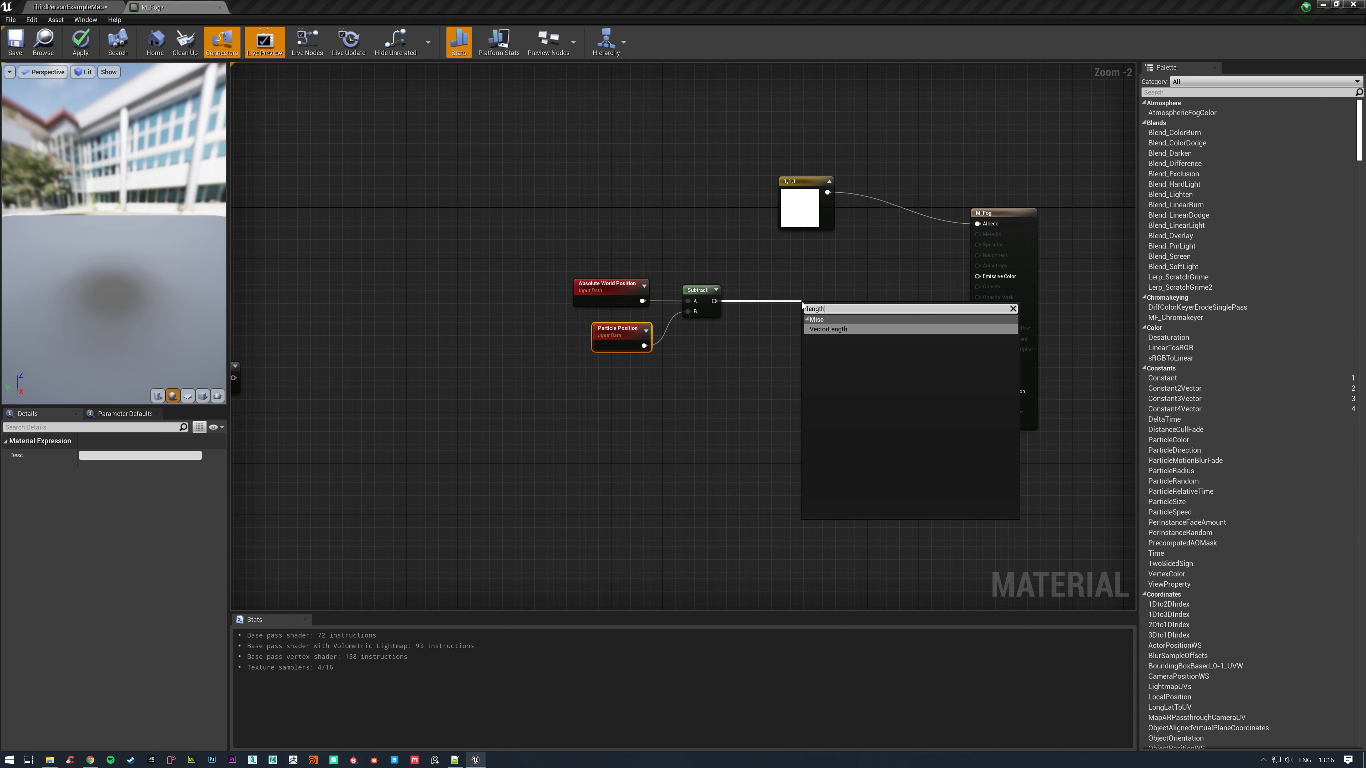
pyautogui.click(835, 329)
pyautogui.moveTo(835, 293); pyautogui.dragTo(806, 292)
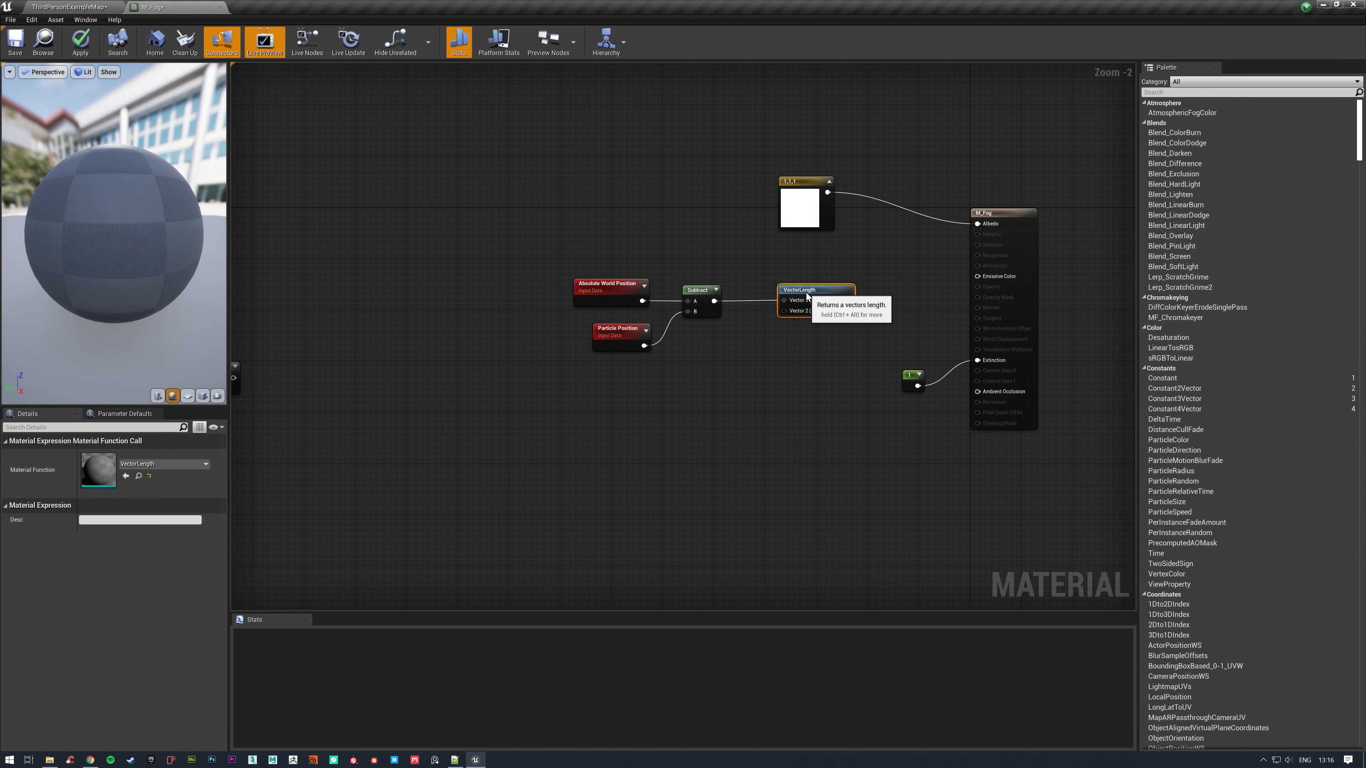
# Shift the new chain away from the output and add a Divide node with VectorLength feeding its A input.
pyautogui.moveTo(583, 239); pyautogui.dragTo(808, 345)
pyautogui.moveTo(829, 291); pyautogui.dragTo(735, 289)
pyautogui.click(695, 307)
pyautogui.click(715, 290)
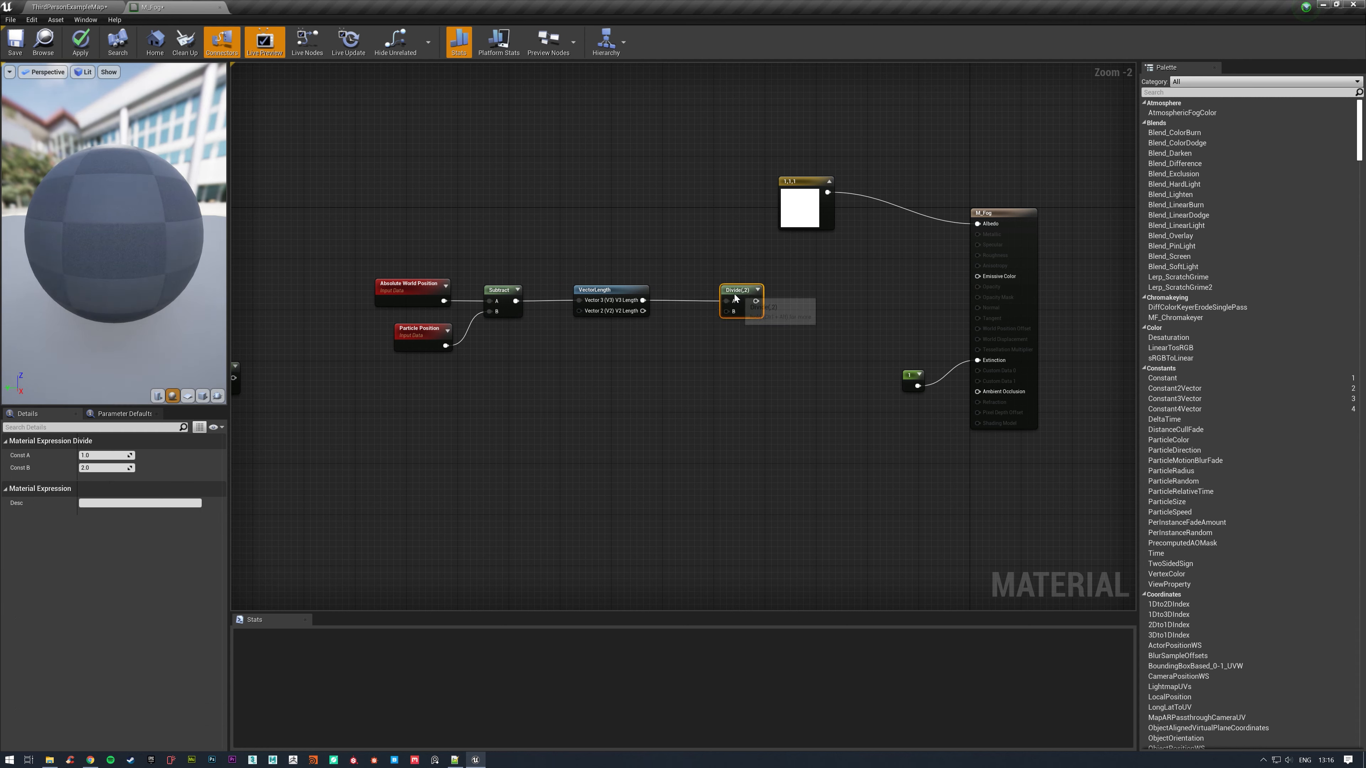
# Add a scalar parameter named SphereSize with default value 200 and connect it to the Divide node's B input.
pyautogui.click(612, 375)
pyautogui.click(612, 377)
pyautogui.write('Sp')
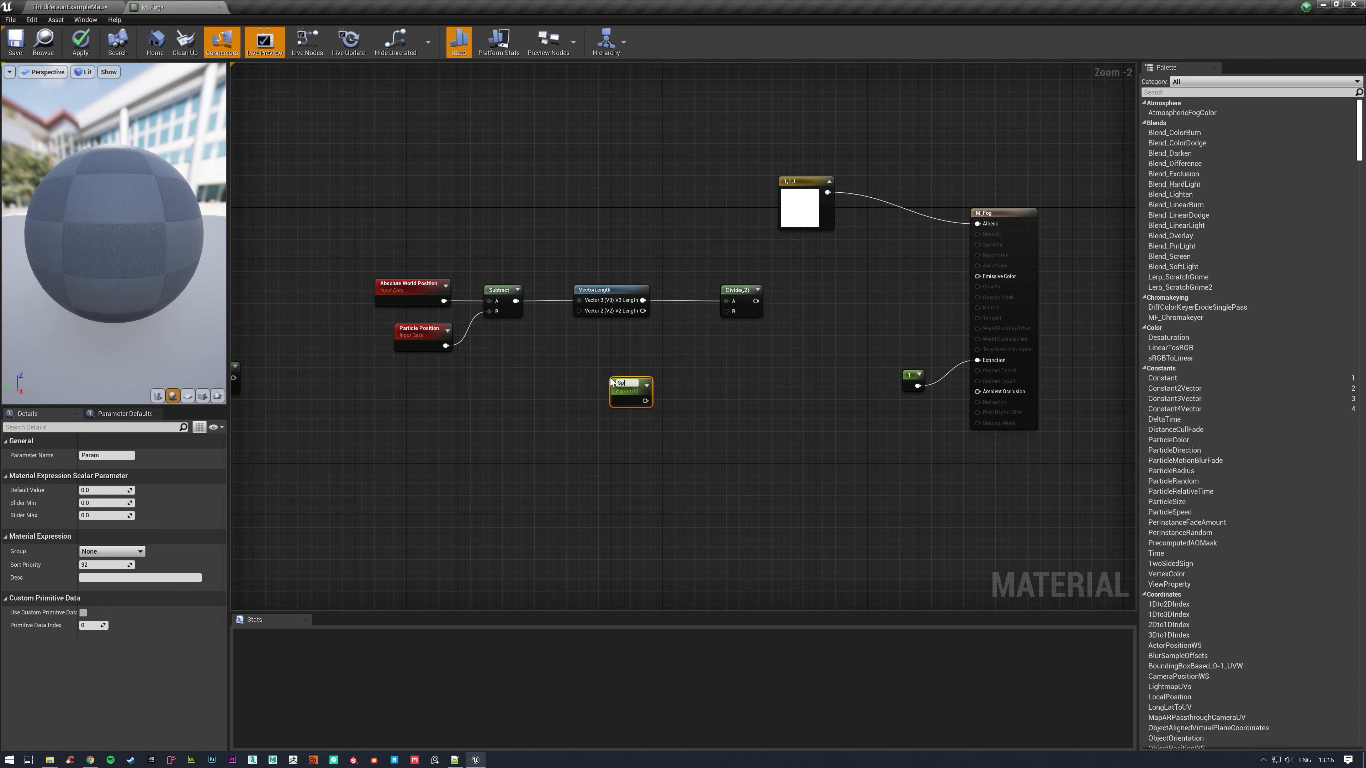
pyautogui.write('hereSize')
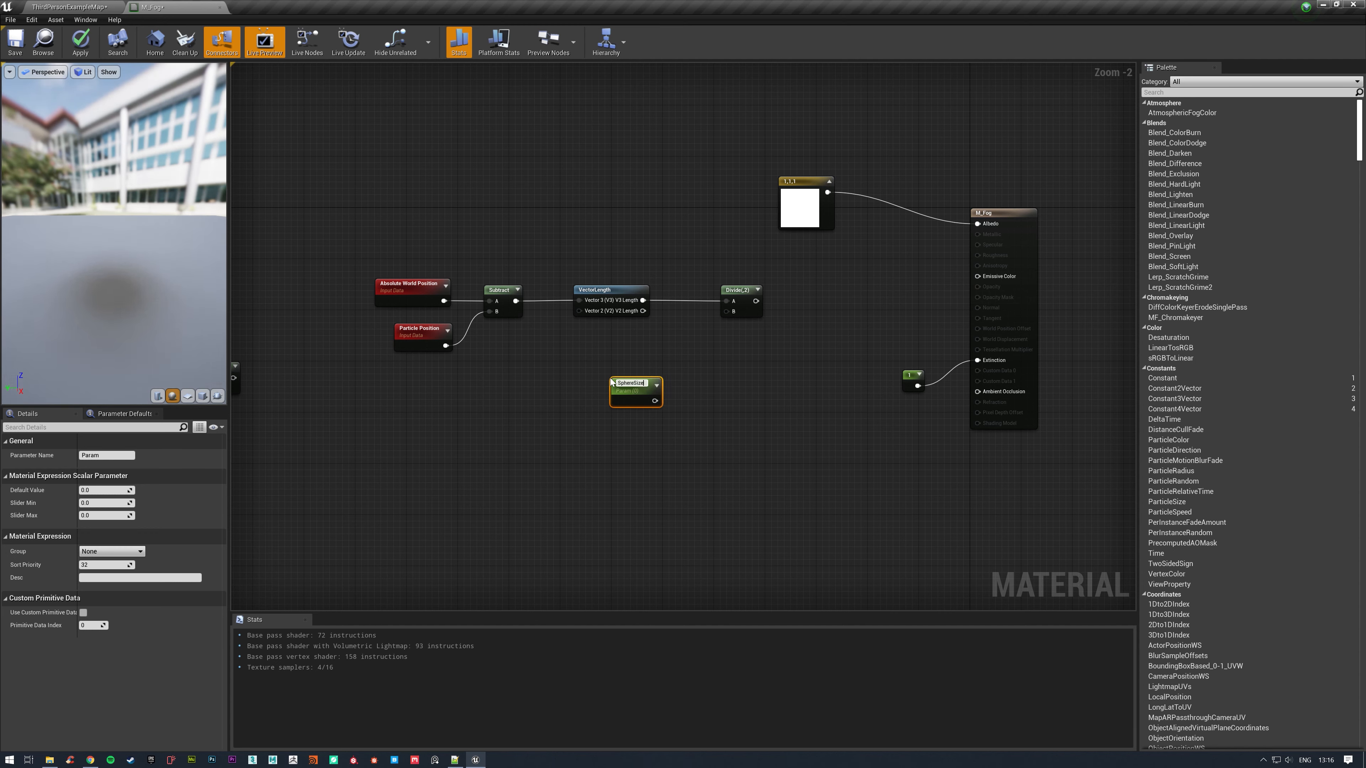
pyautogui.press('Return')
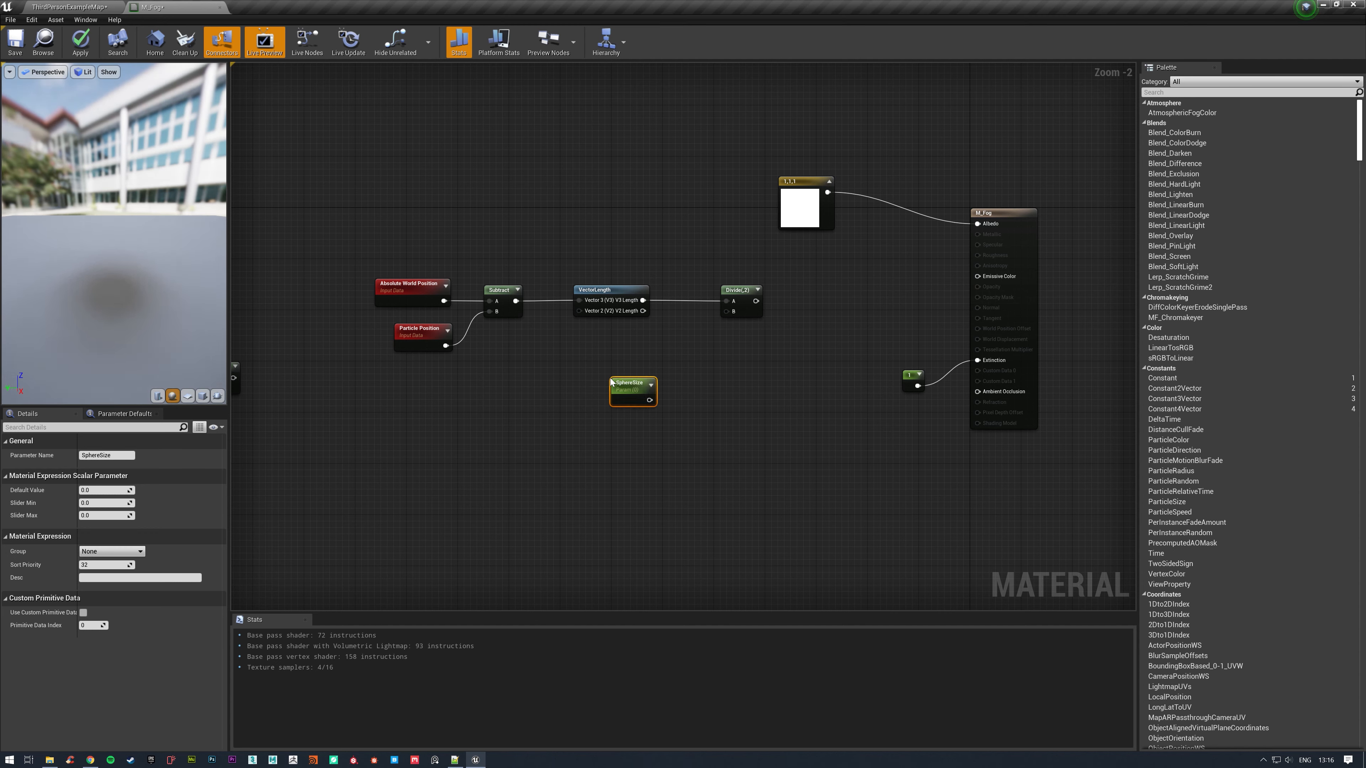
pyautogui.click(102, 490)
pyautogui.write('200')
pyautogui.press('Return')
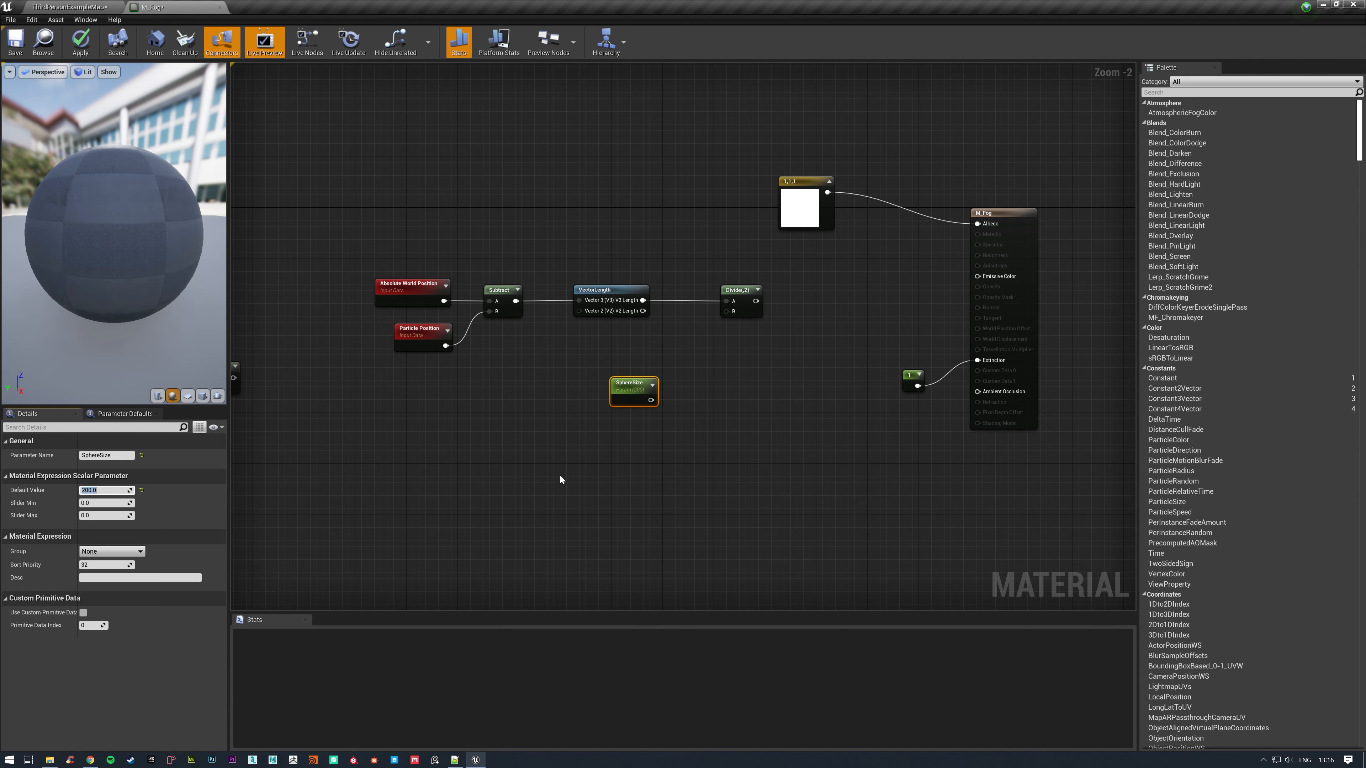
pyautogui.moveTo(661, 404); pyautogui.dragTo(733, 309)
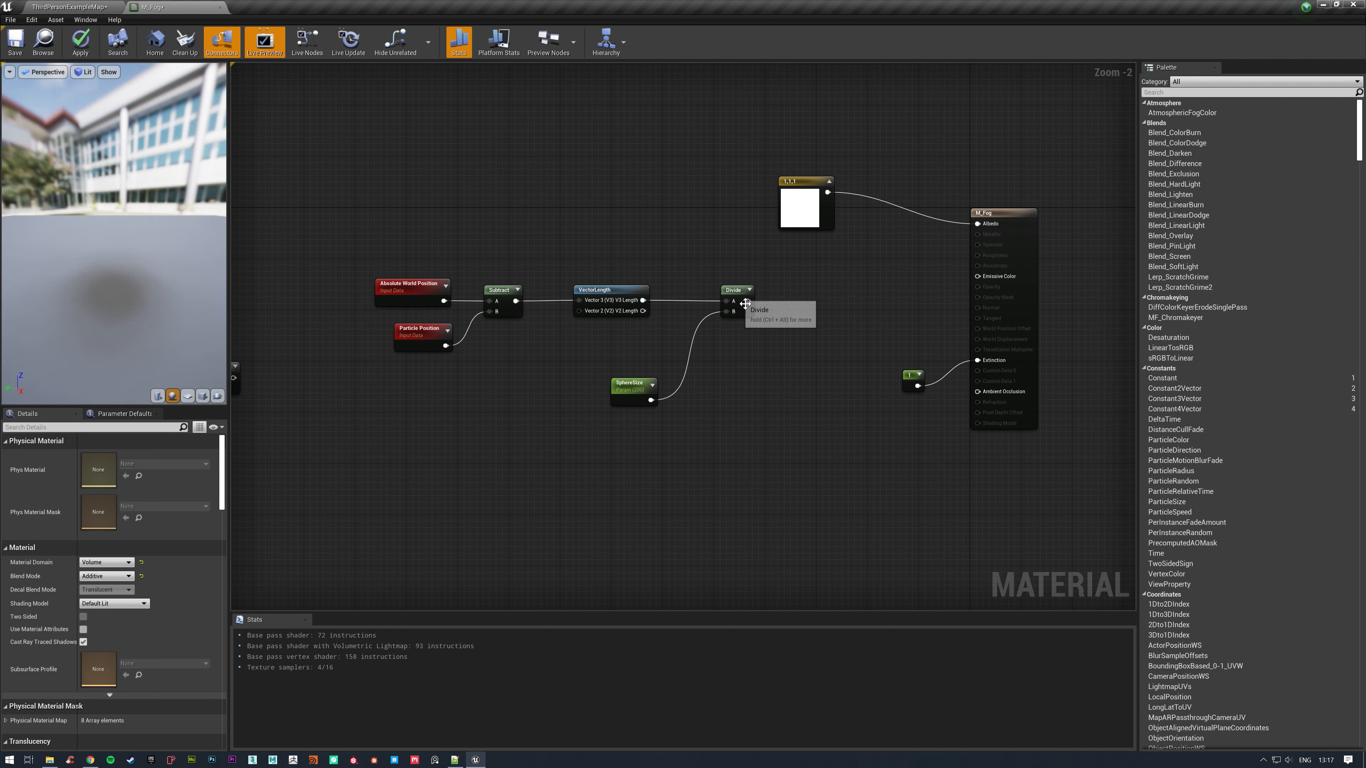
# Extend the Divide output with a Saturate node followed by a OneMinus node.
pyautogui.moveTo(747, 304); pyautogui.dragTo(797, 302)
pyautogui.write('satur')
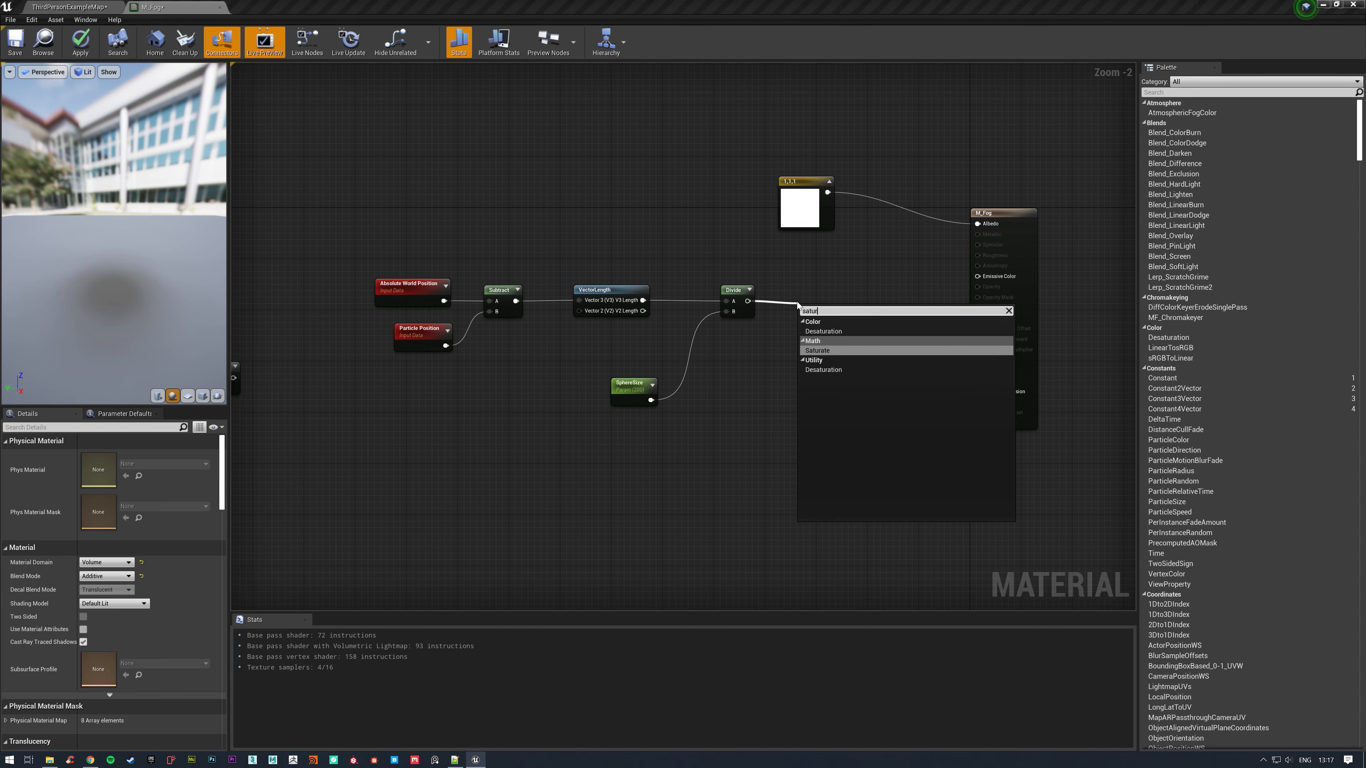
pyautogui.press('Return')
pyautogui.moveTo(806, 310); pyautogui.dragTo(852, 306)
pyautogui.write('onem')
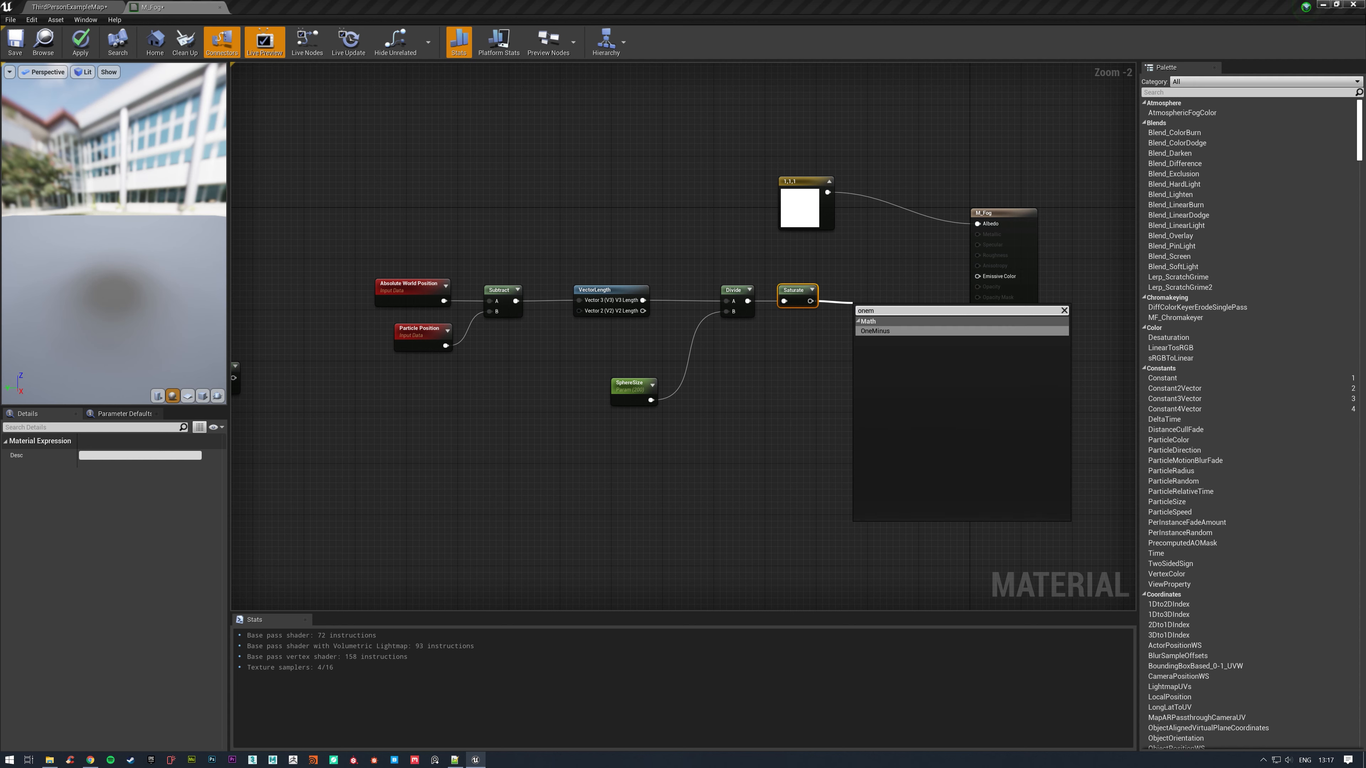
pyautogui.click(881, 330)
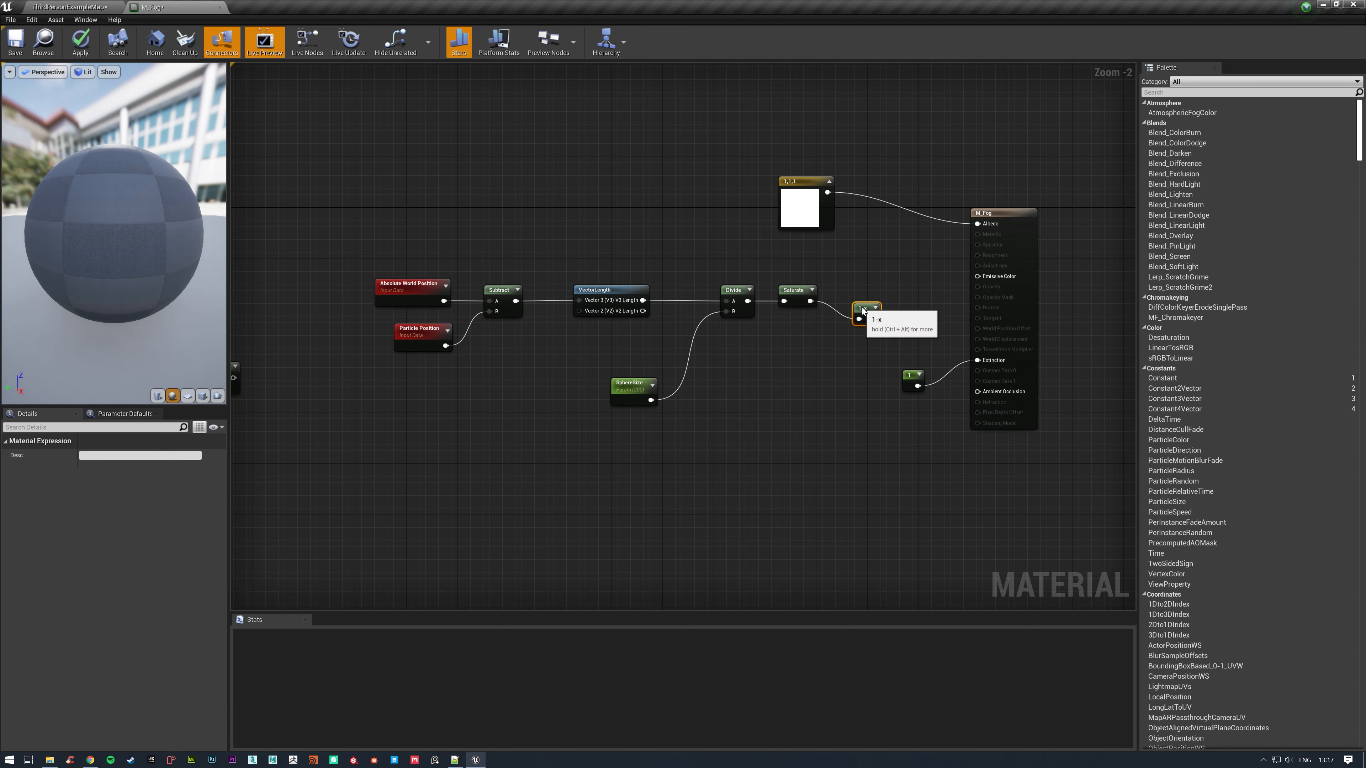
# Add a Multiply node combining the 1-x result with the constant 1 and connect its output to Extinction.
pyautogui.click(916, 323)
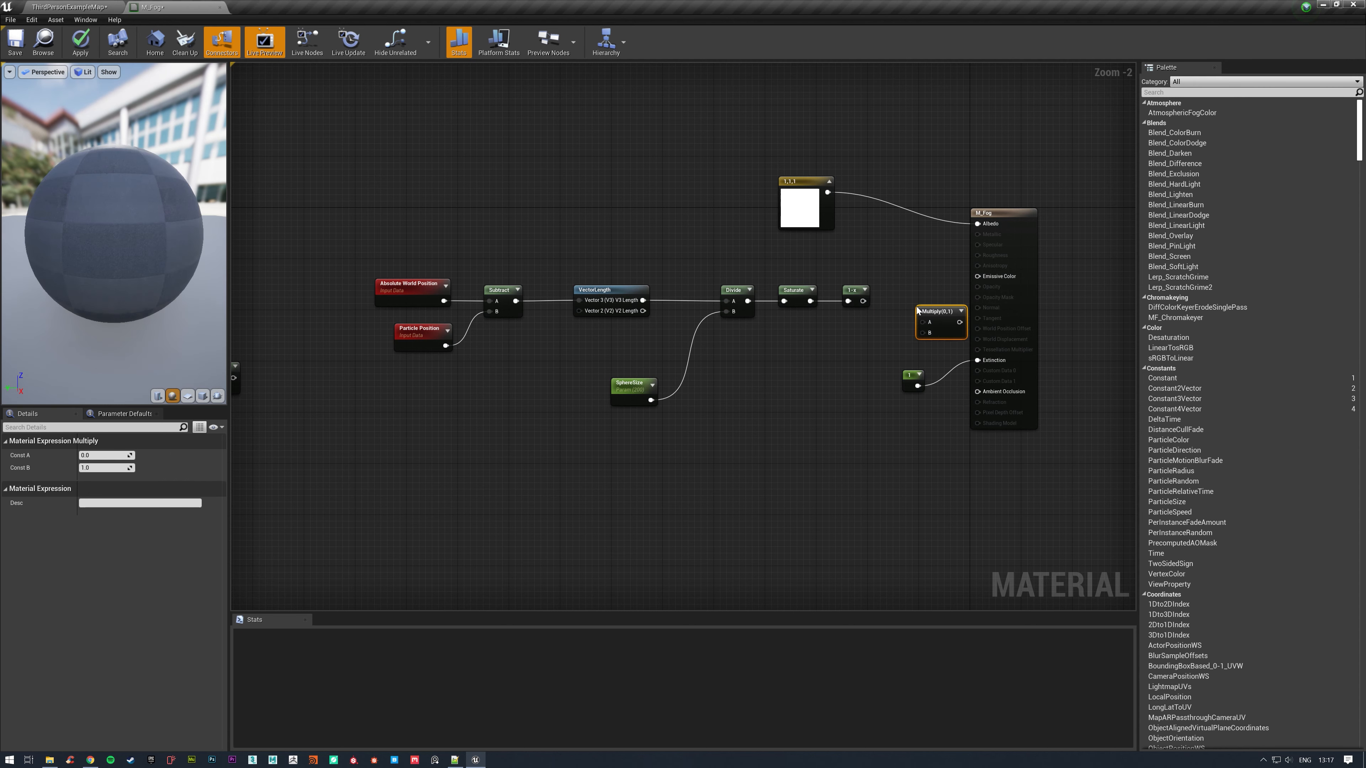
pyautogui.moveTo(863, 301); pyautogui.dragTo(922, 322)
pyautogui.moveTo(921, 384); pyautogui.dragTo(980, 361)
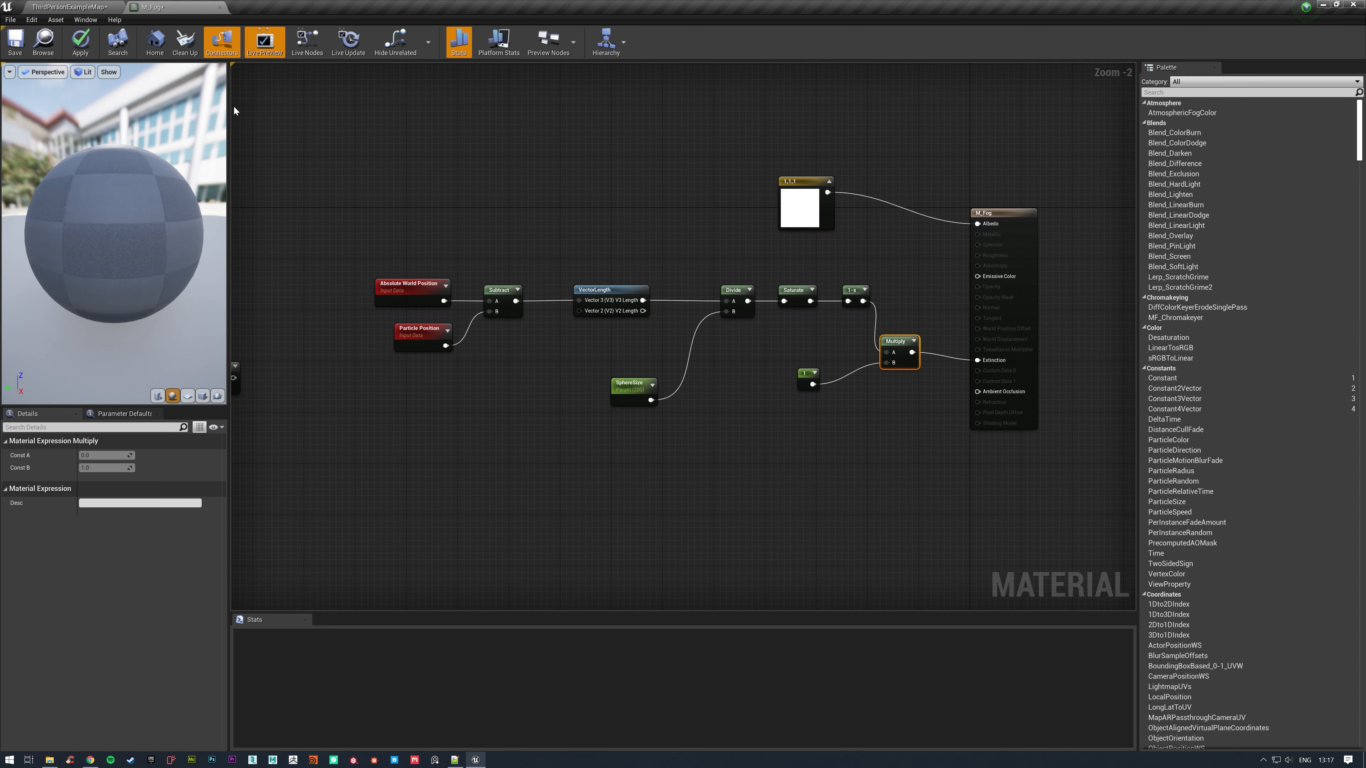
# Apply the M_Fog changes and open M_Fog_Inst, placing its window so the fog in the level can be viewed.
pyautogui.click(82, 43)
pyautogui.click(83, 7)
pyautogui.doubleClick(395, 589)
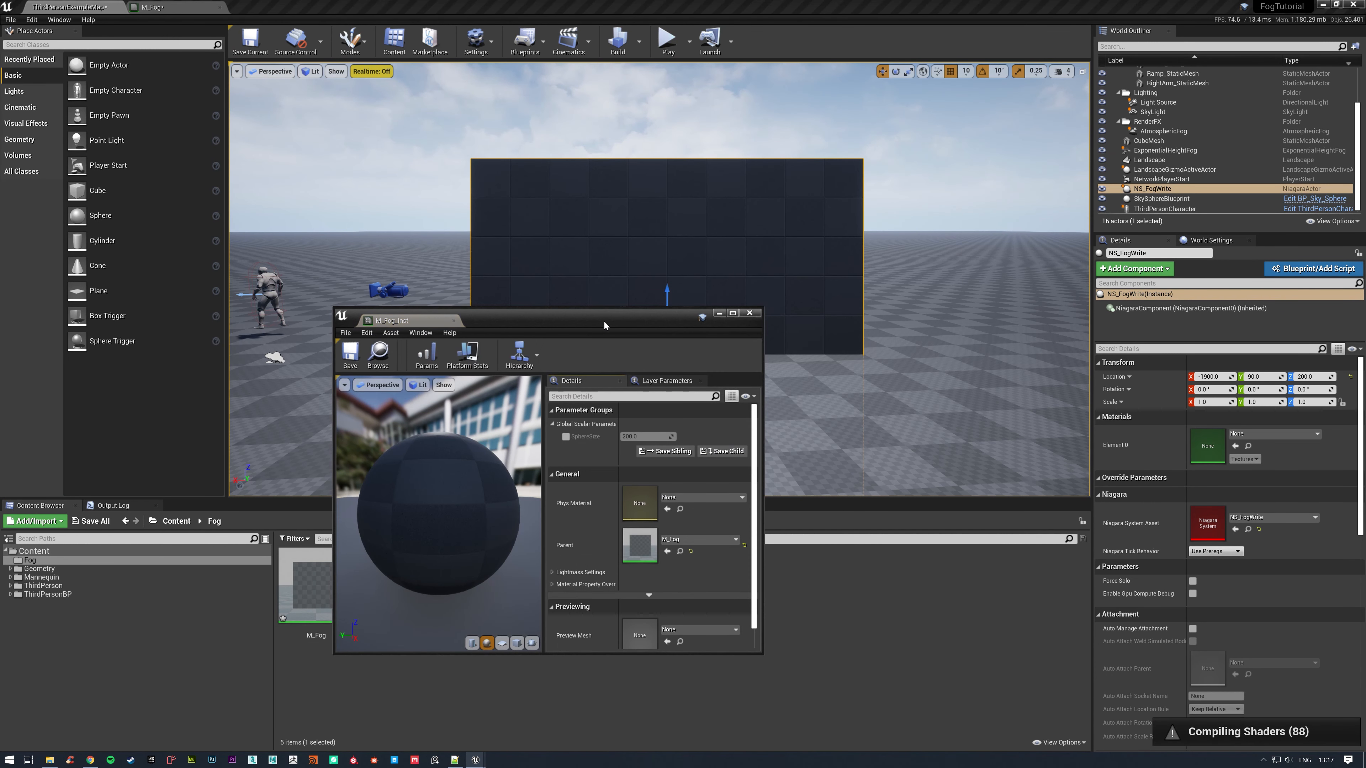
pyautogui.moveTo(612, 324); pyautogui.dragTo(785, 407)
pyautogui.click(804, 181)
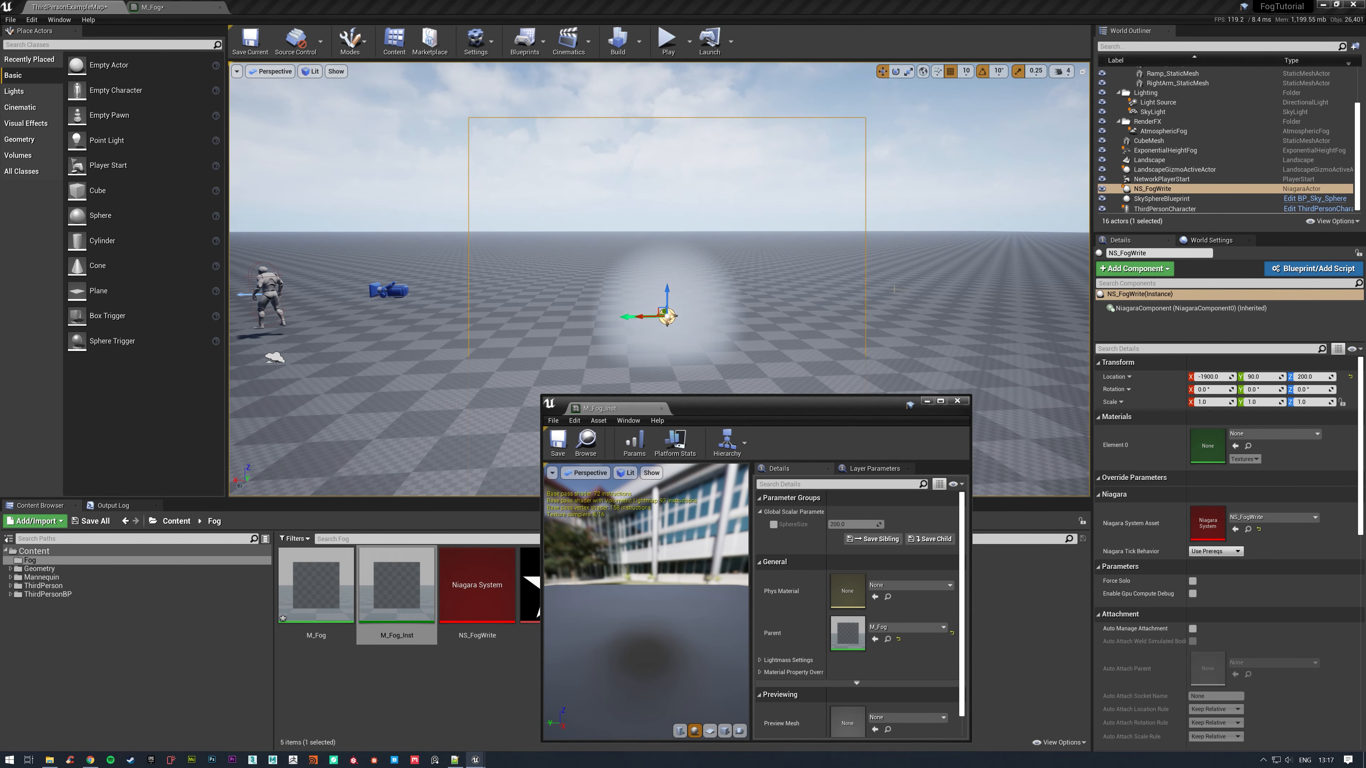
pyautogui.moveTo(893, 289); pyautogui.dragTo(909, 330, button='right')
pyautogui.press('w')
pyautogui.press('s')
# Override SphereSize in M_Fog_Inst with about 308.6, and save and close the instance.
pyautogui.click(773, 524)
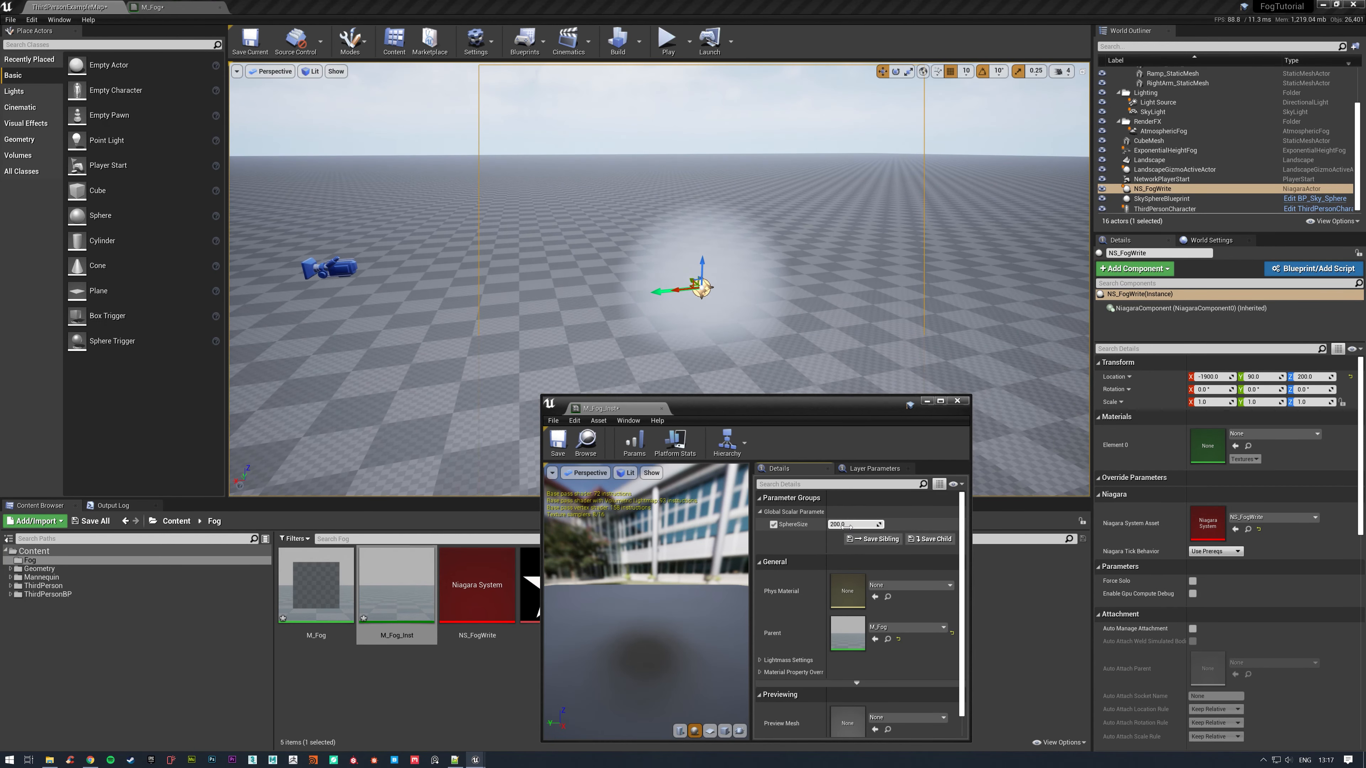
pyautogui.moveTo(843, 526)
pyautogui.mouseDown()
pyautogui.moveTo(903, 526)
pyautogui.moveTo(846, 527)
pyautogui.mouseUp()
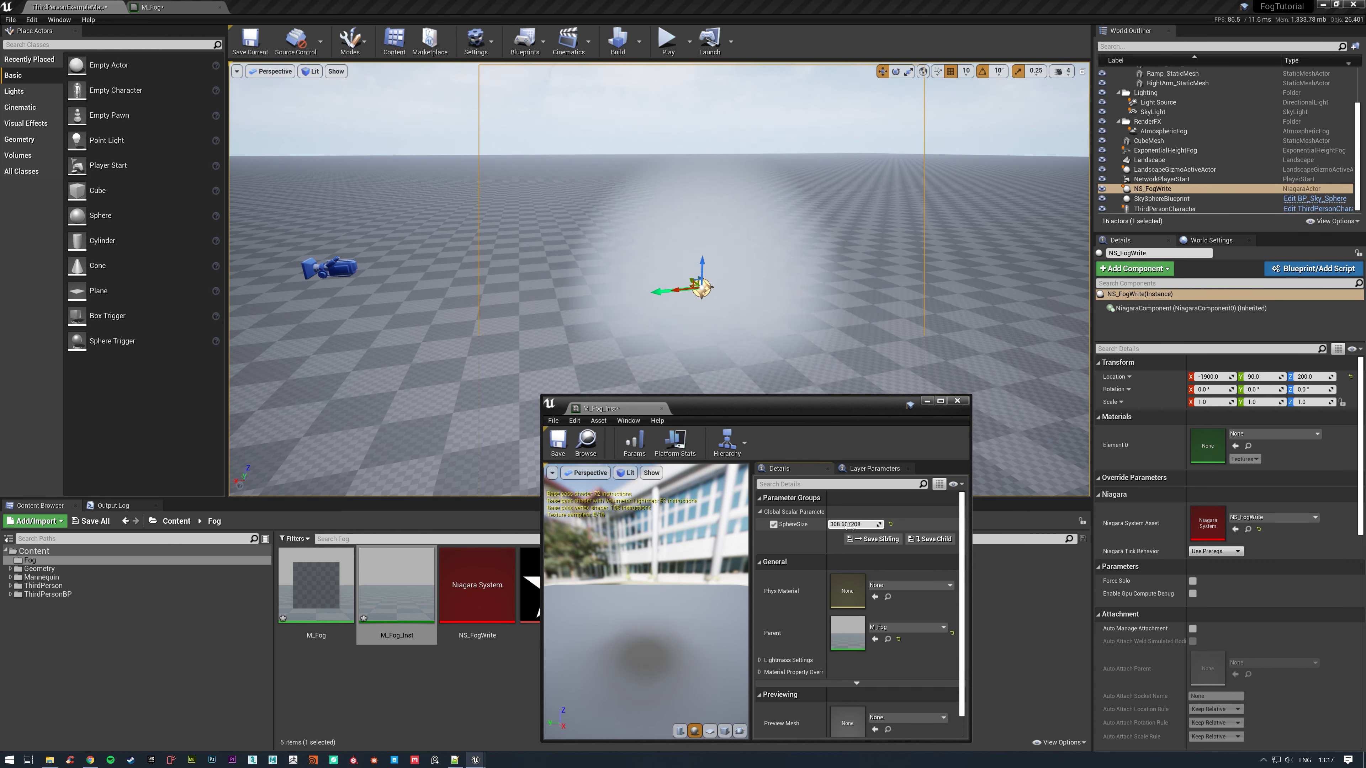
pyautogui.click(557, 445)
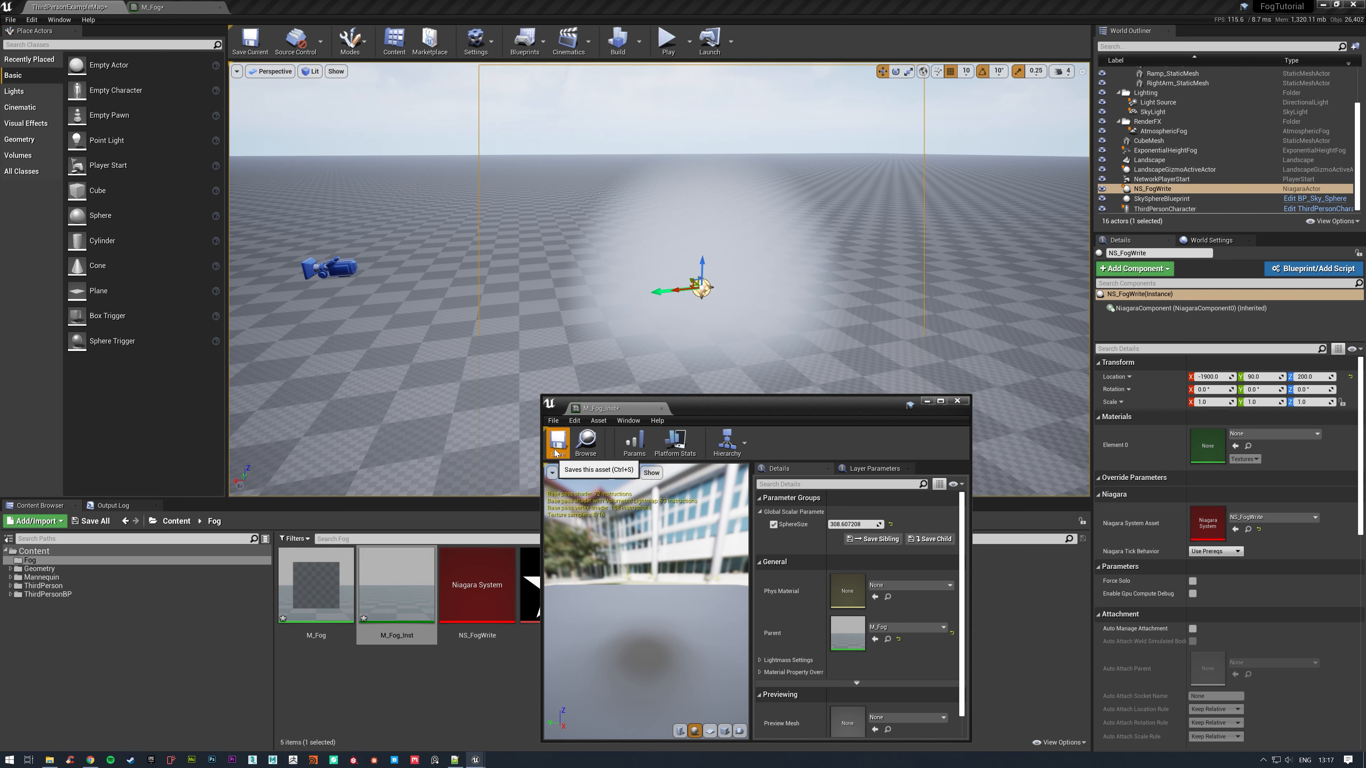
pyautogui.click(957, 401)
# Return to the M_Fog material graph and bring up the empty Notepad++ document, placing its window over the lower part of the graph.
pyautogui.click(155, 7)
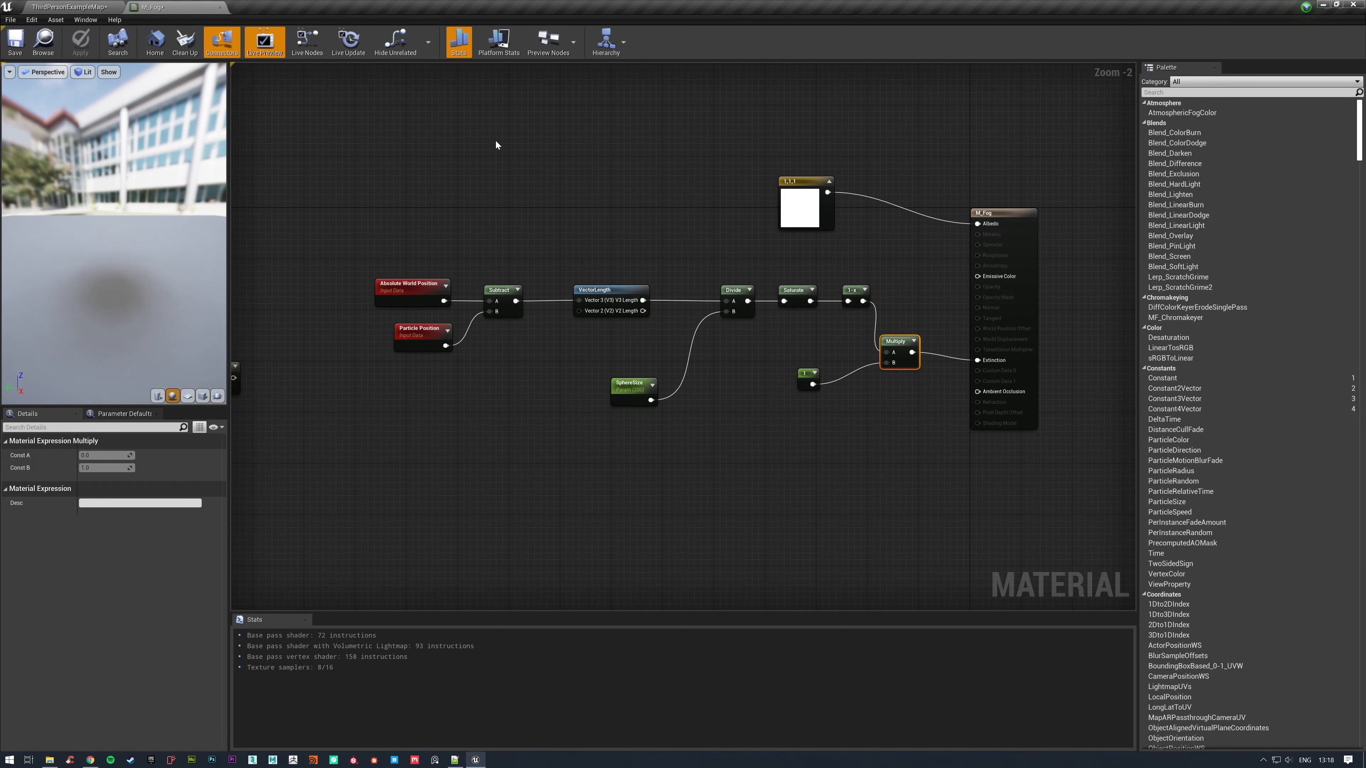
pyautogui.moveTo(496, 146); pyautogui.dragTo(602, 225, button='right')
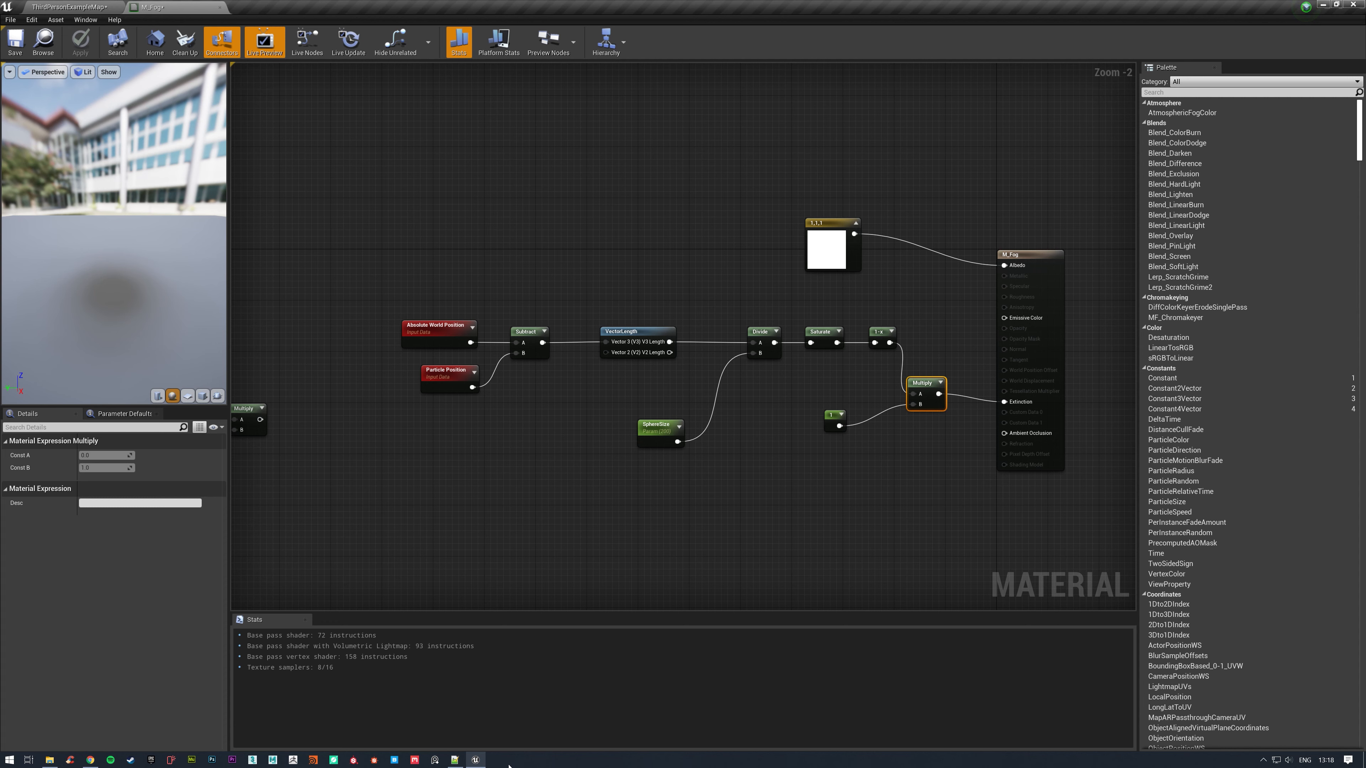
pyautogui.moveTo(457, 761)
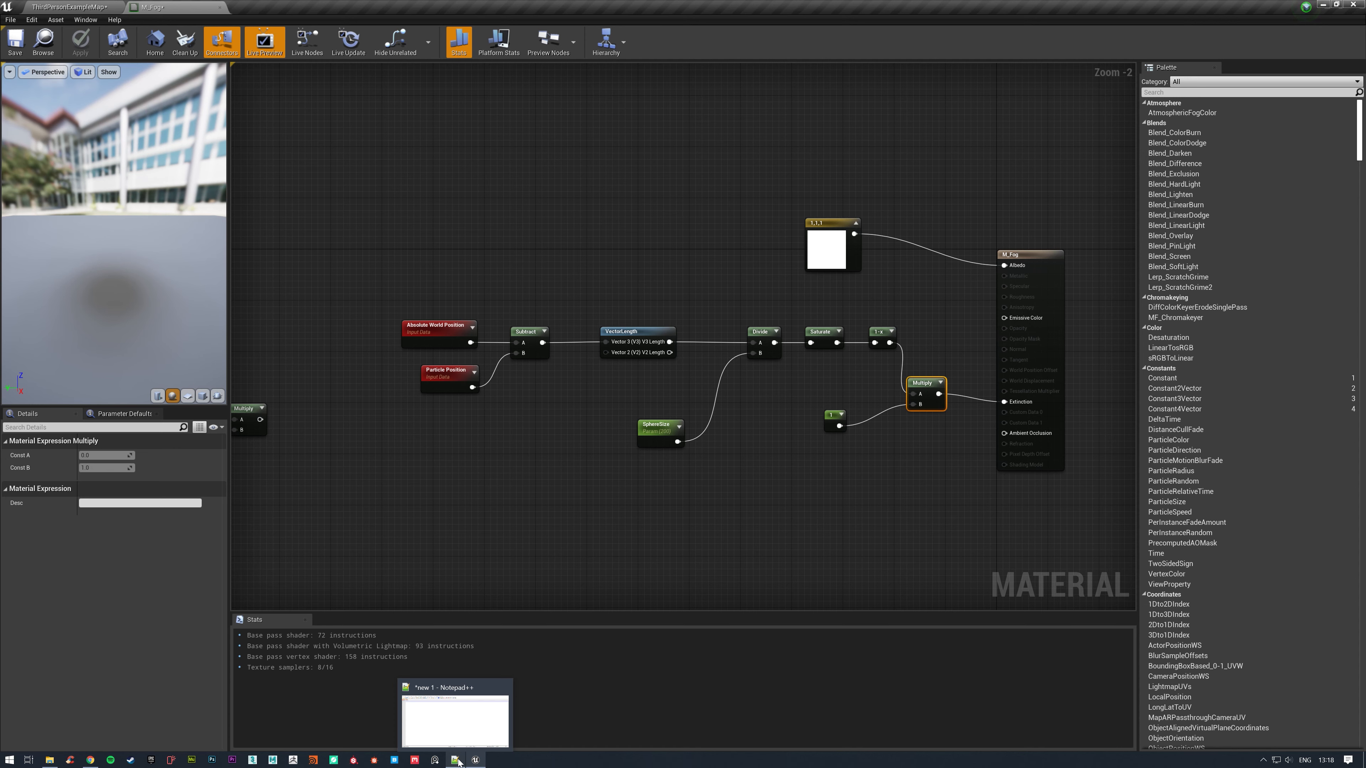
pyautogui.click(457, 761)
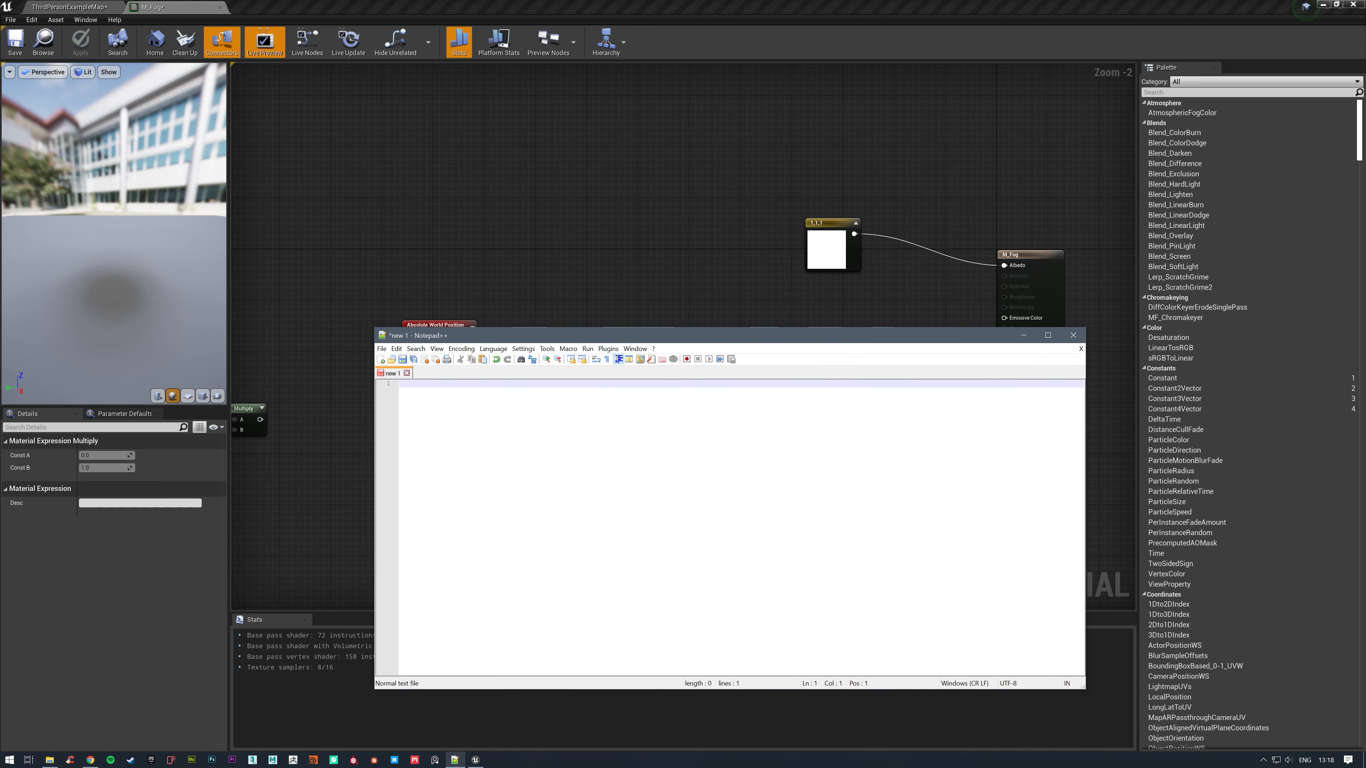
pyautogui.moveTo(684, 337); pyautogui.dragTo(735, 363)
# Add a Custom expression node in the empty area of the M_Fog graph above the VectorLength node.
pyautogui.click(627, 202)
pyautogui.rightClick(627, 203)
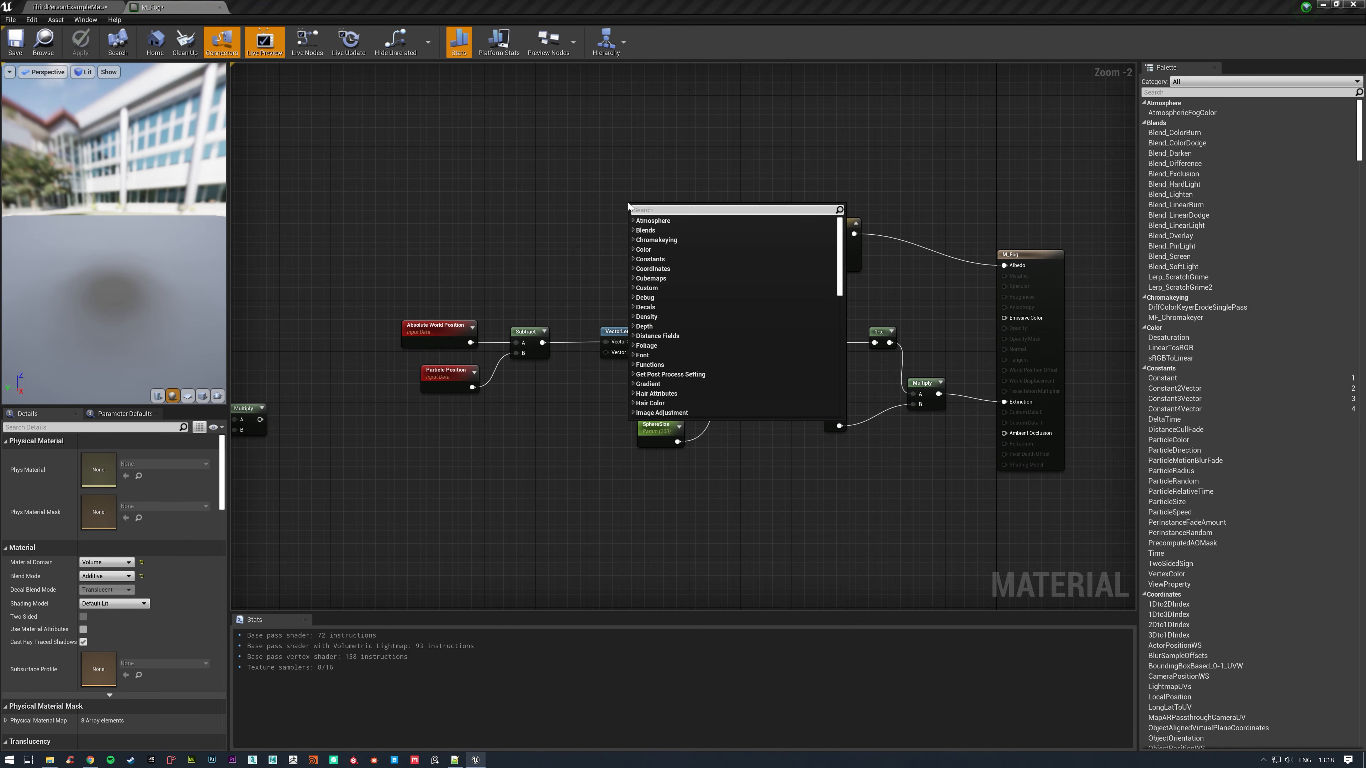
pyautogui.write('custom')
pyautogui.press('Return')
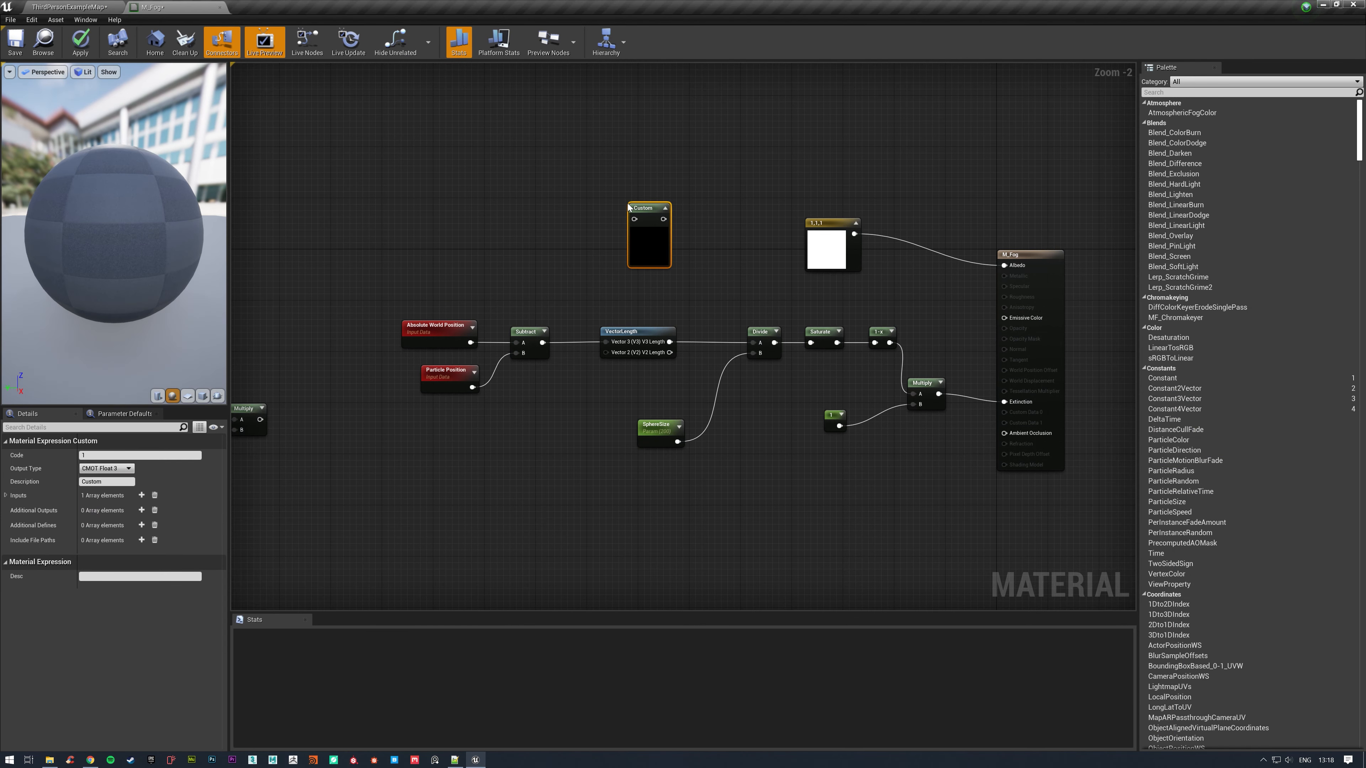
pyautogui.click(111, 456)
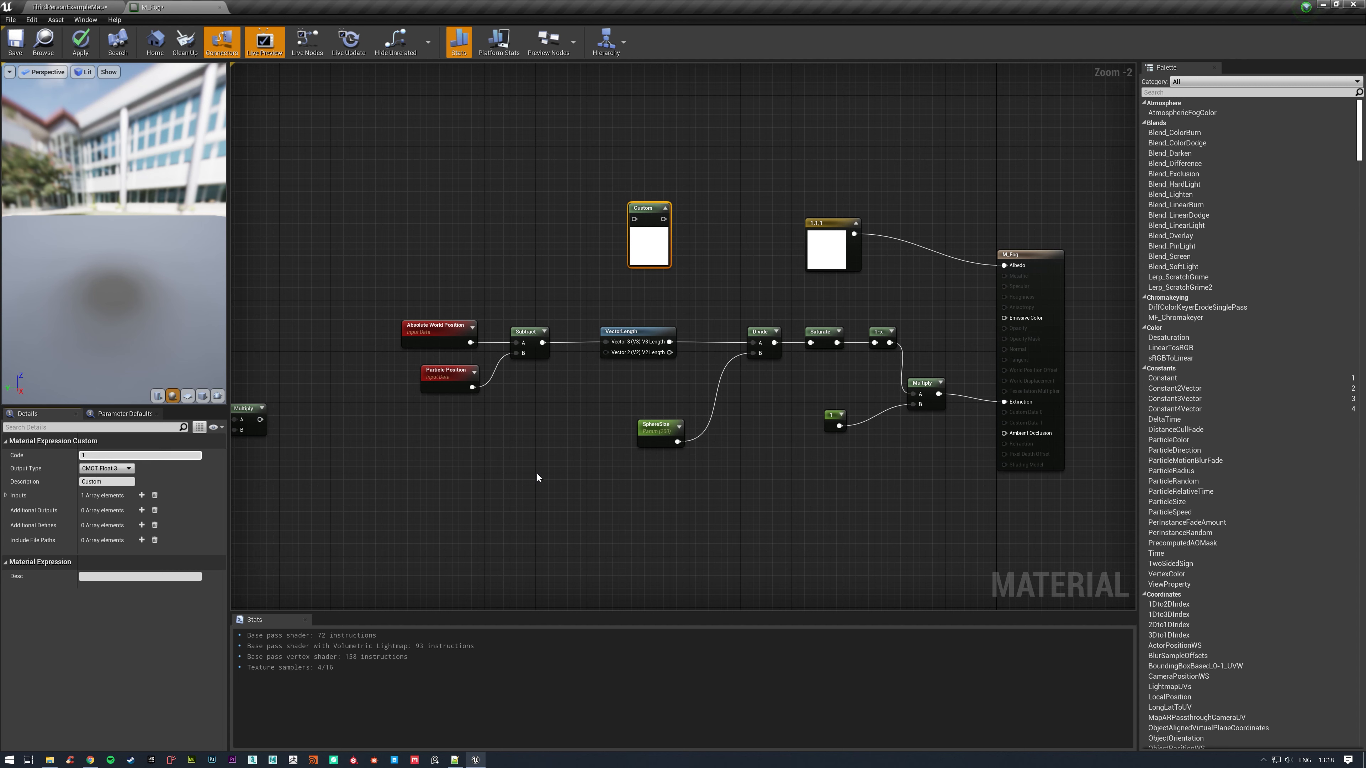
pyautogui.click(448, 238)
pyautogui.moveTo(447, 238); pyautogui.dragTo(498, 280, button='right')
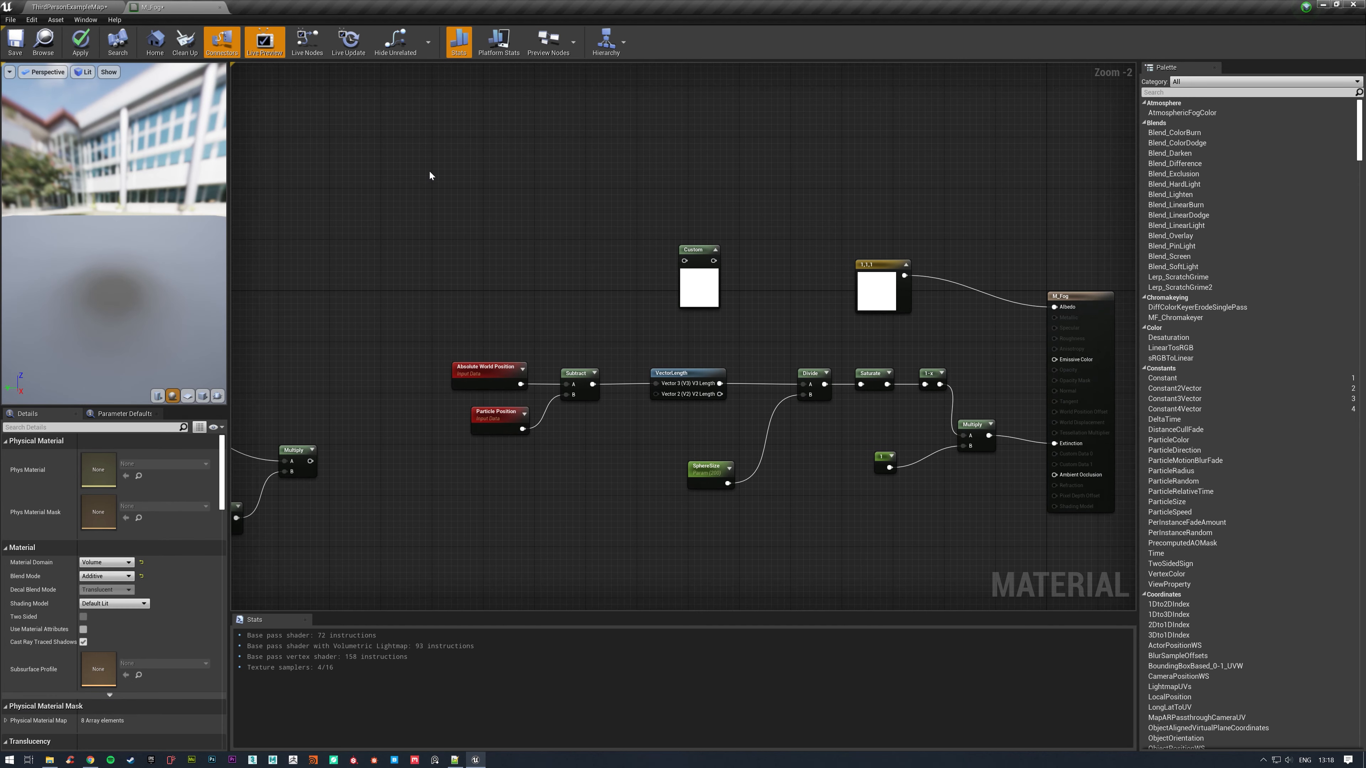
pyautogui.press('c')
pyautogui.click(660, 168)
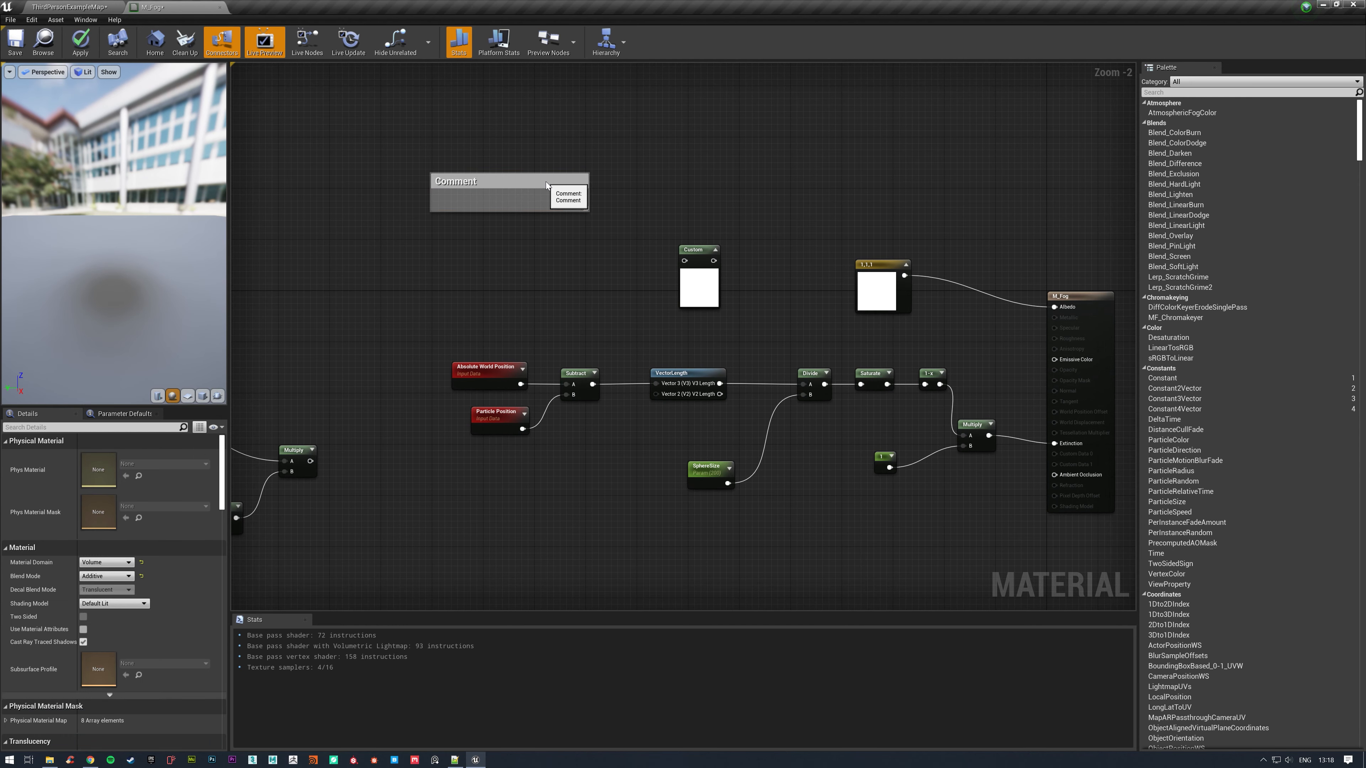
pyautogui.click(545, 181)
pyautogui.press('Delete')
pyautogui.moveTo(564, 257); pyautogui.dragTo(531, 226, button='right')
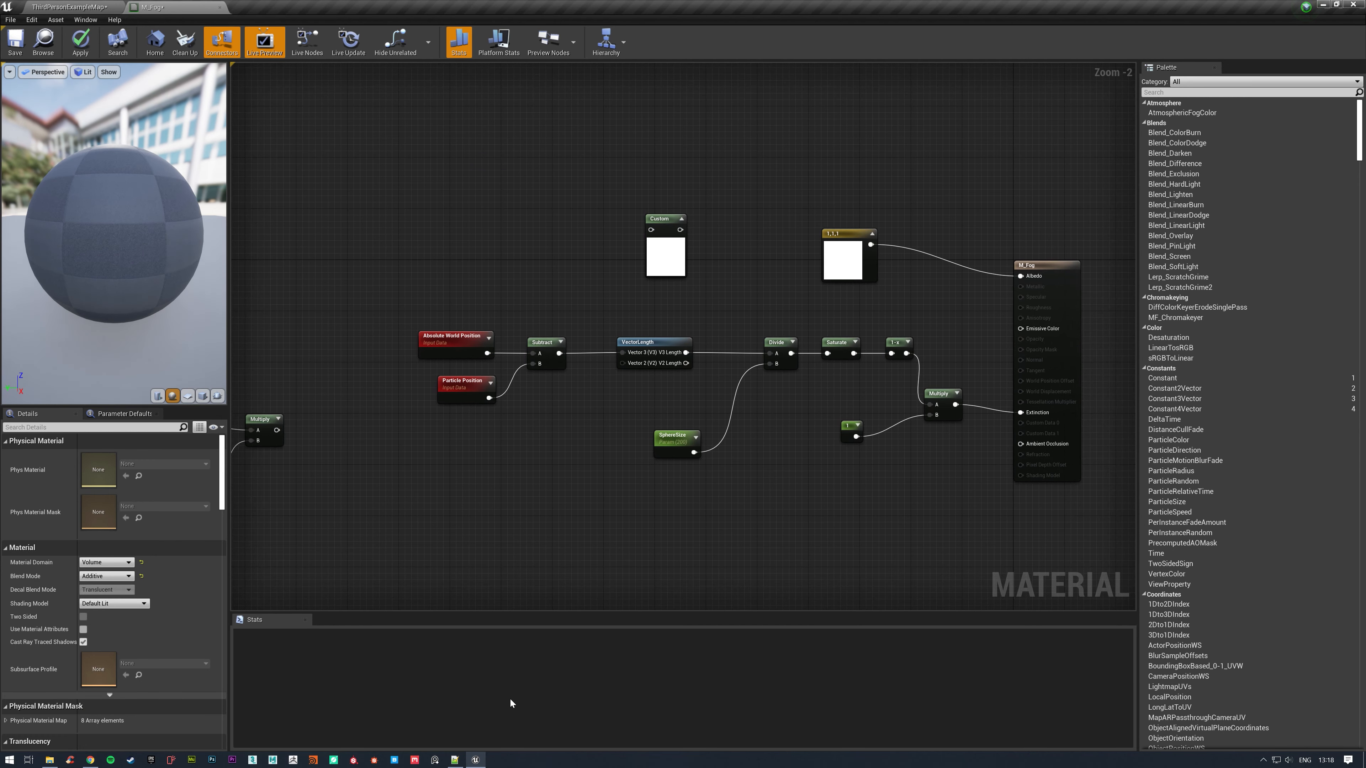
# Switch to Notepad++, place its window below the Custom node, and write an empty if() statement with a {} body on the second line.
pyautogui.moveTo(458, 759)
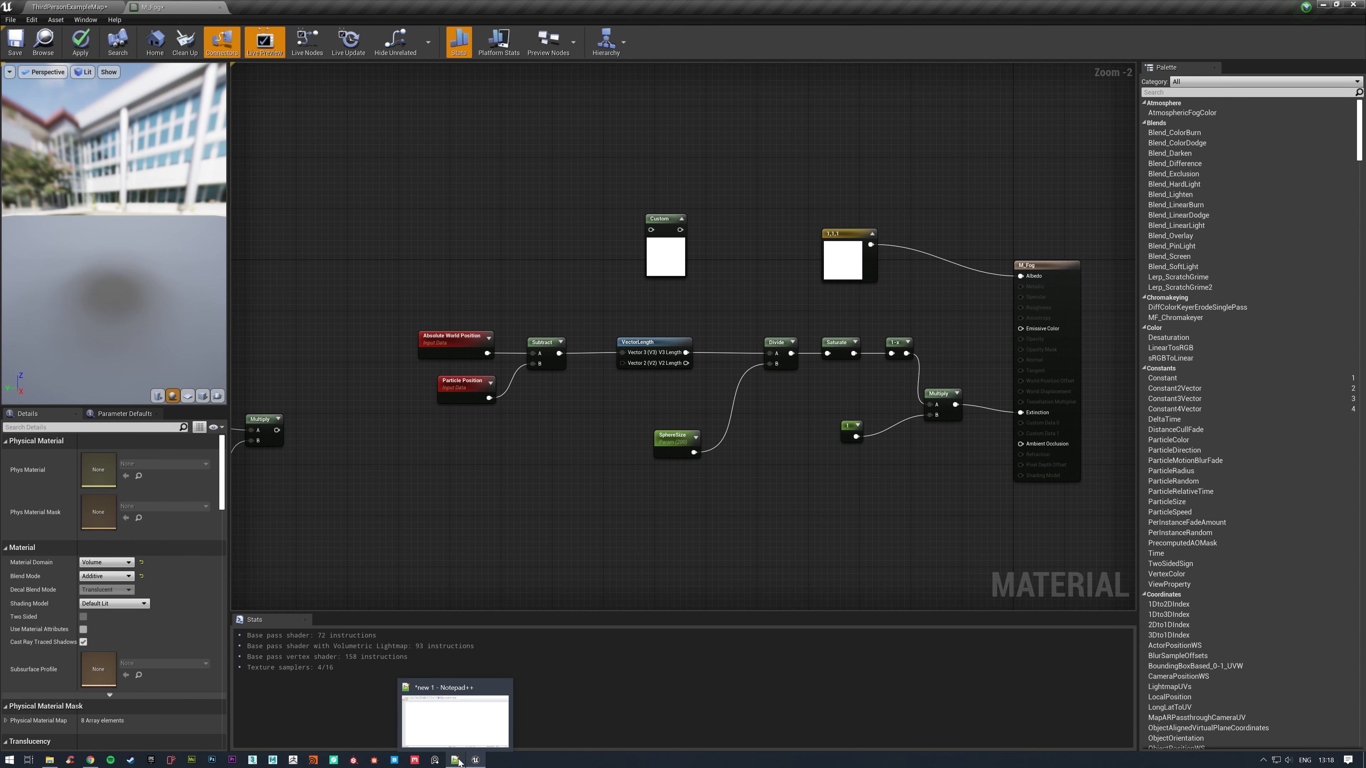
pyautogui.click(459, 759)
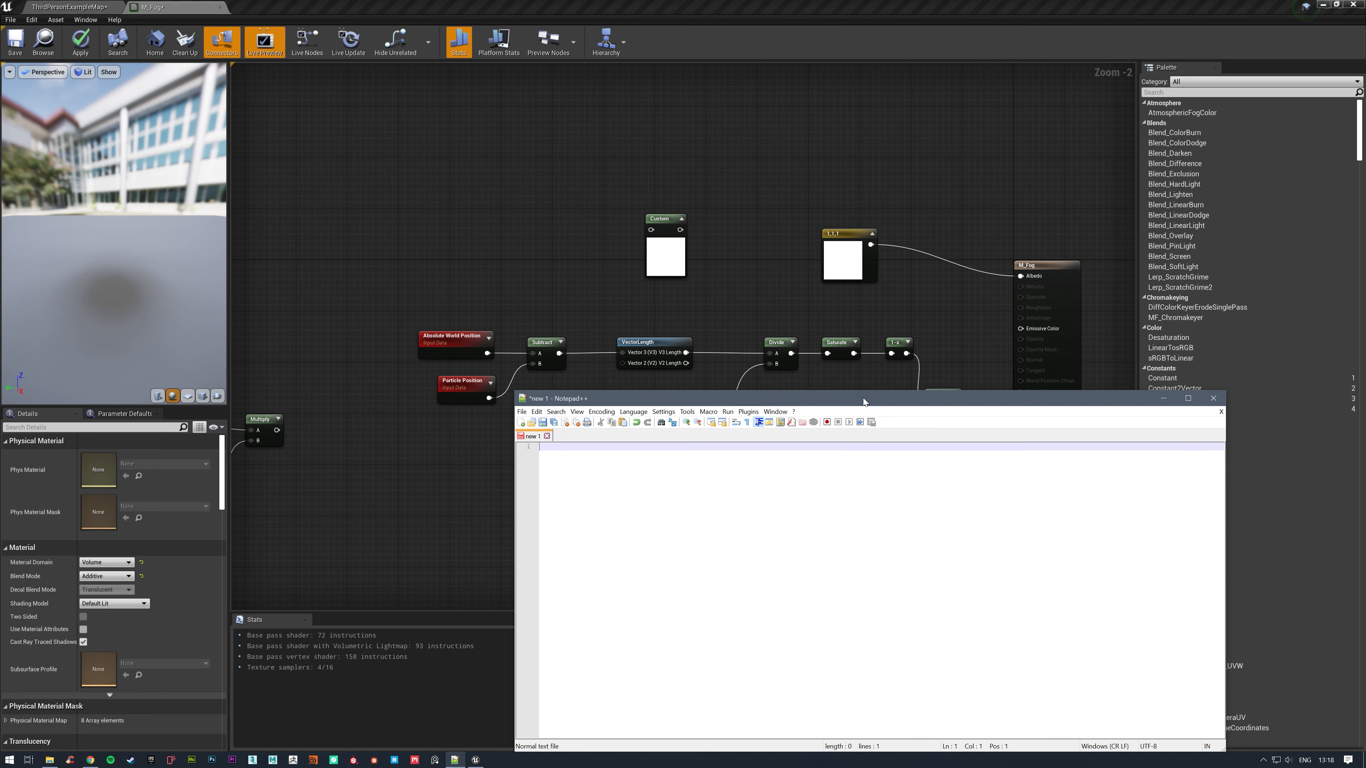
pyautogui.moveTo(863, 400); pyautogui.dragTo(802, 330)
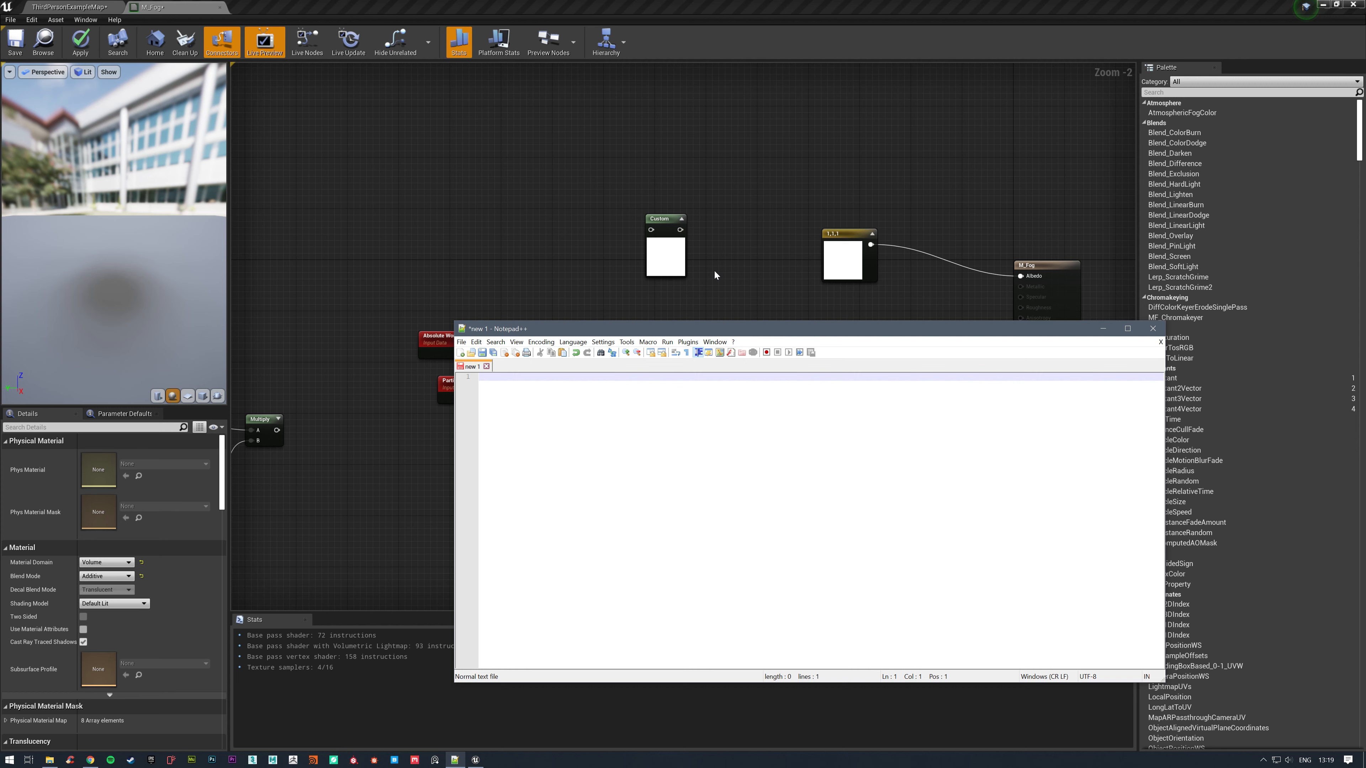
pyautogui.write('if()')
pyautogui.press('Return')
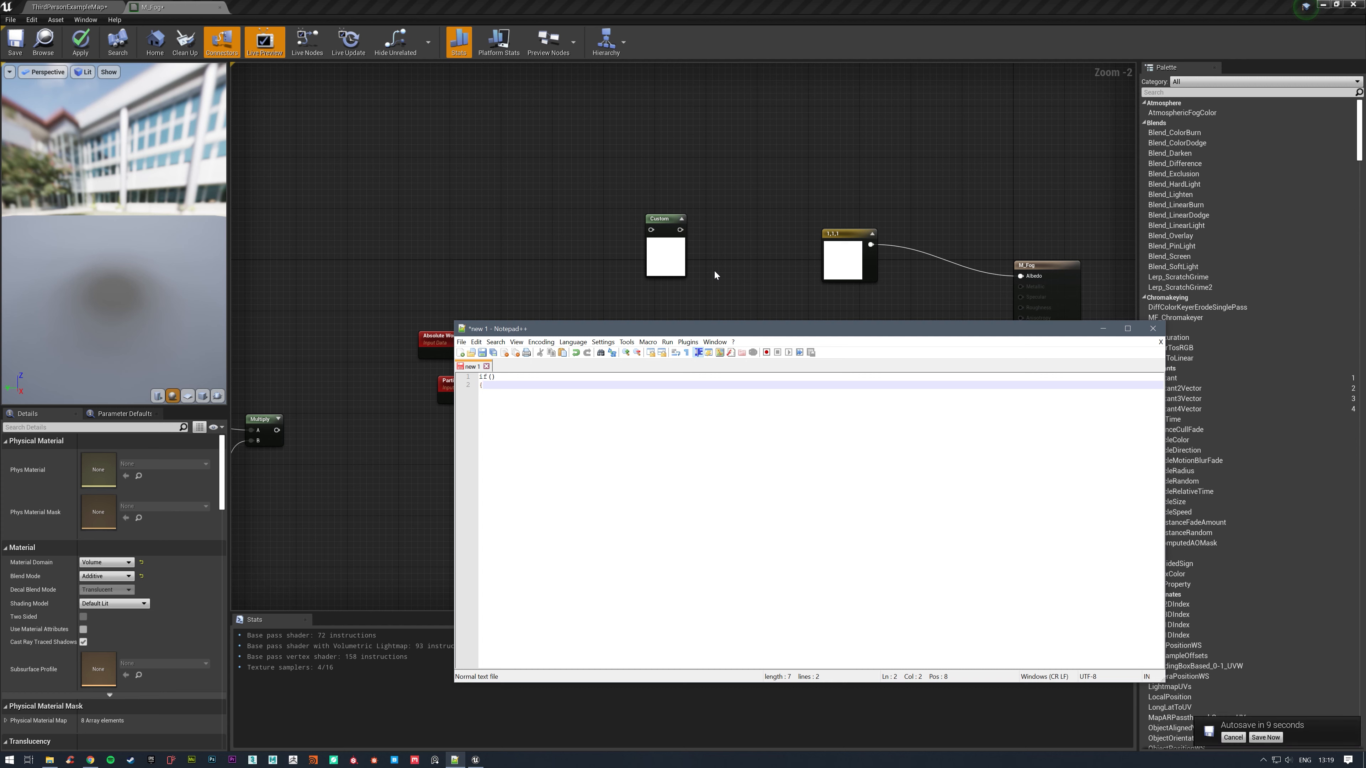
pyautogui.write('{}')
# Run the pending Unreal autosave immediately, and in Notepad++ fill the if condition with WorldPos.x - ParticlePos.x, prefixed with abs.
pyautogui.click(491, 377)
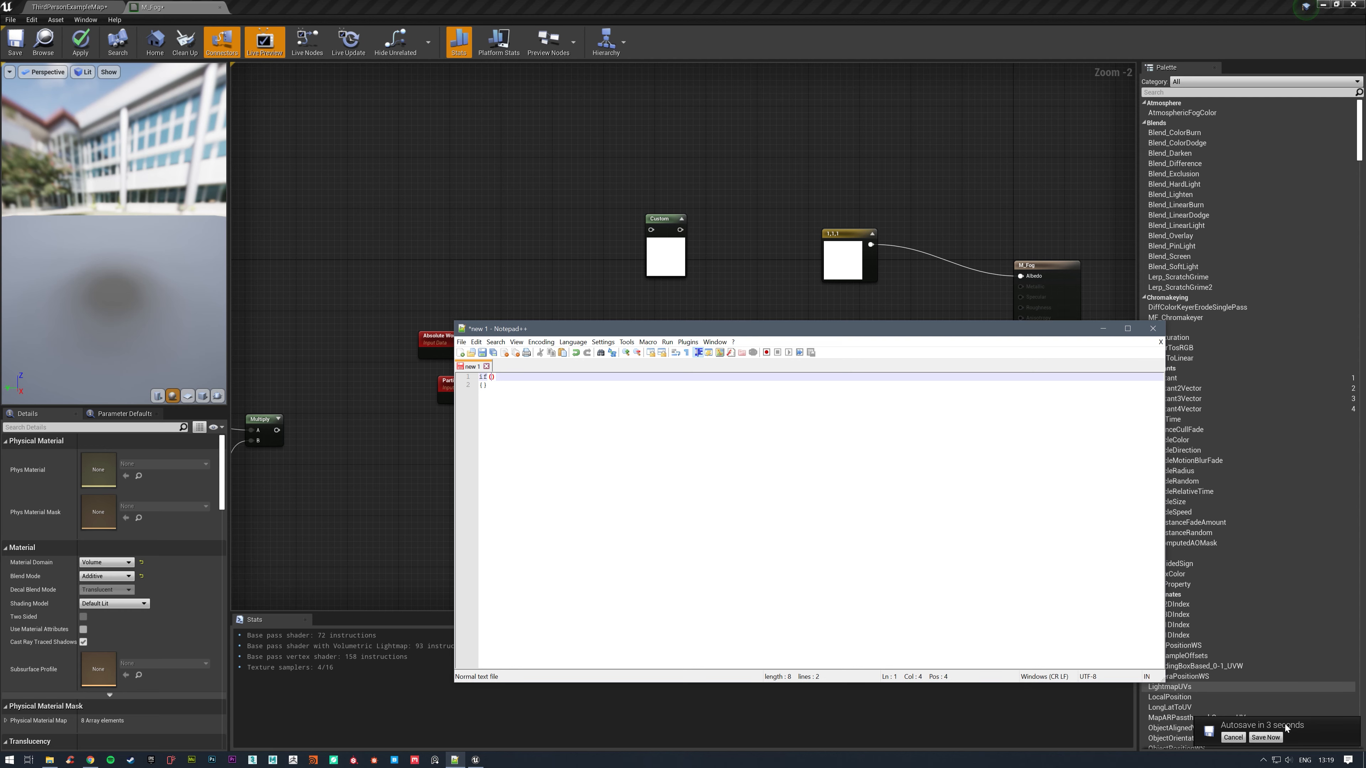
pyautogui.click(1266, 737)
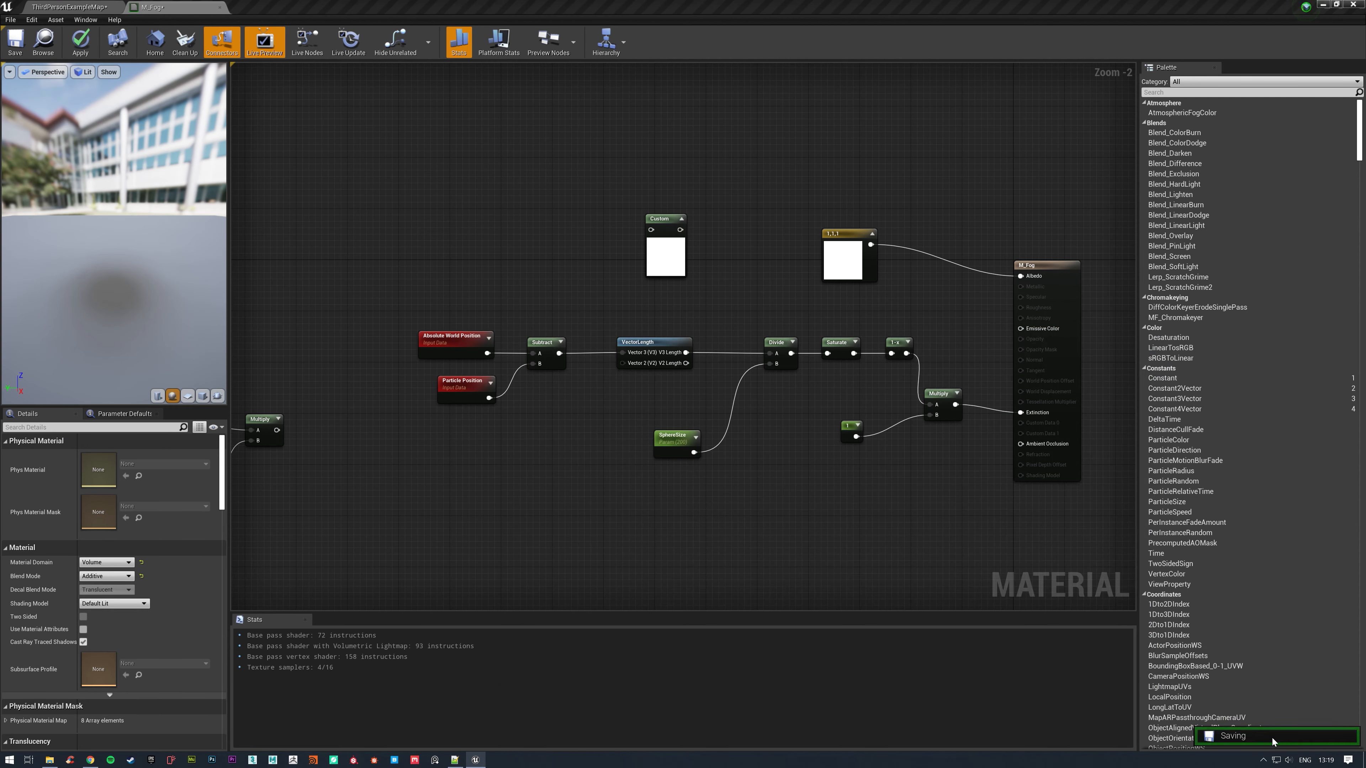
pyautogui.click(454, 759)
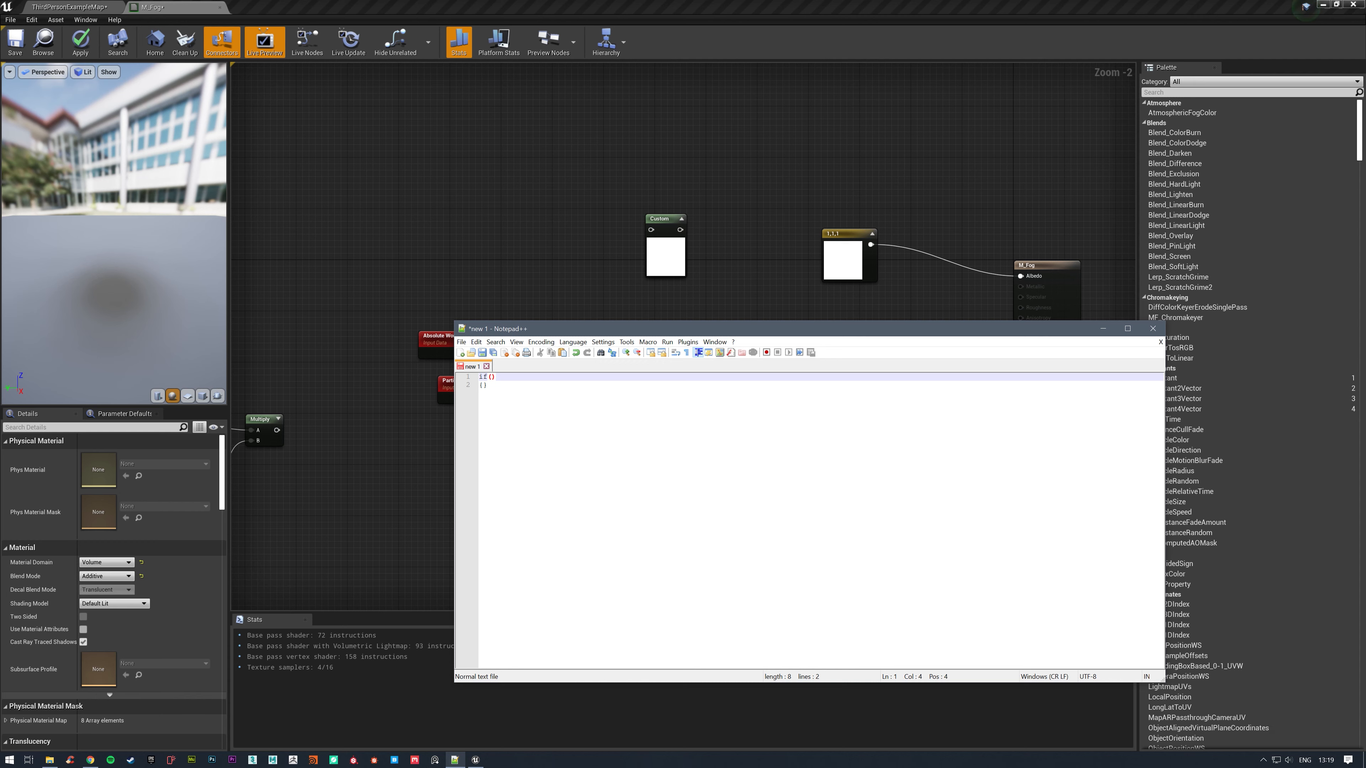
pyautogui.write('WorldPos')
pyautogui.write('- ParticlePos.x')
pyautogui.click(491, 377)
pyautogui.write('abs')
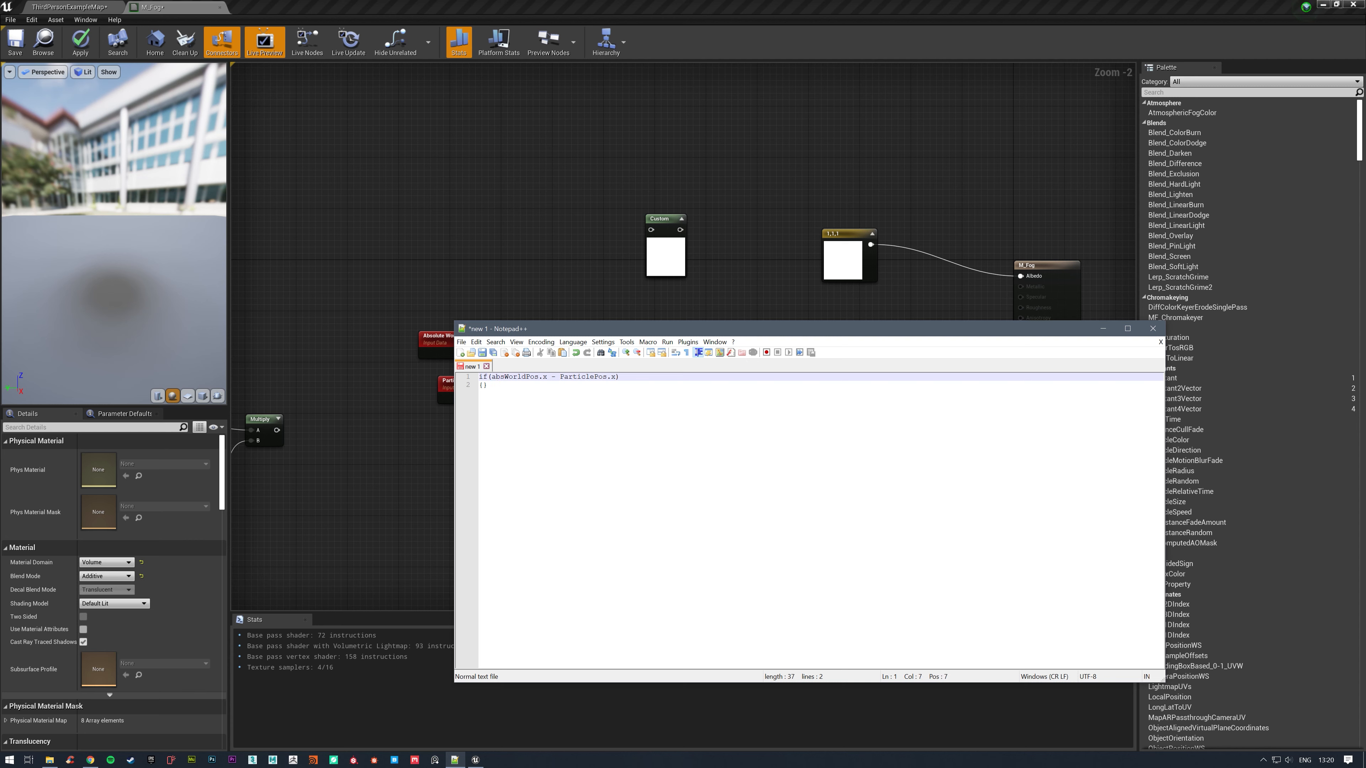
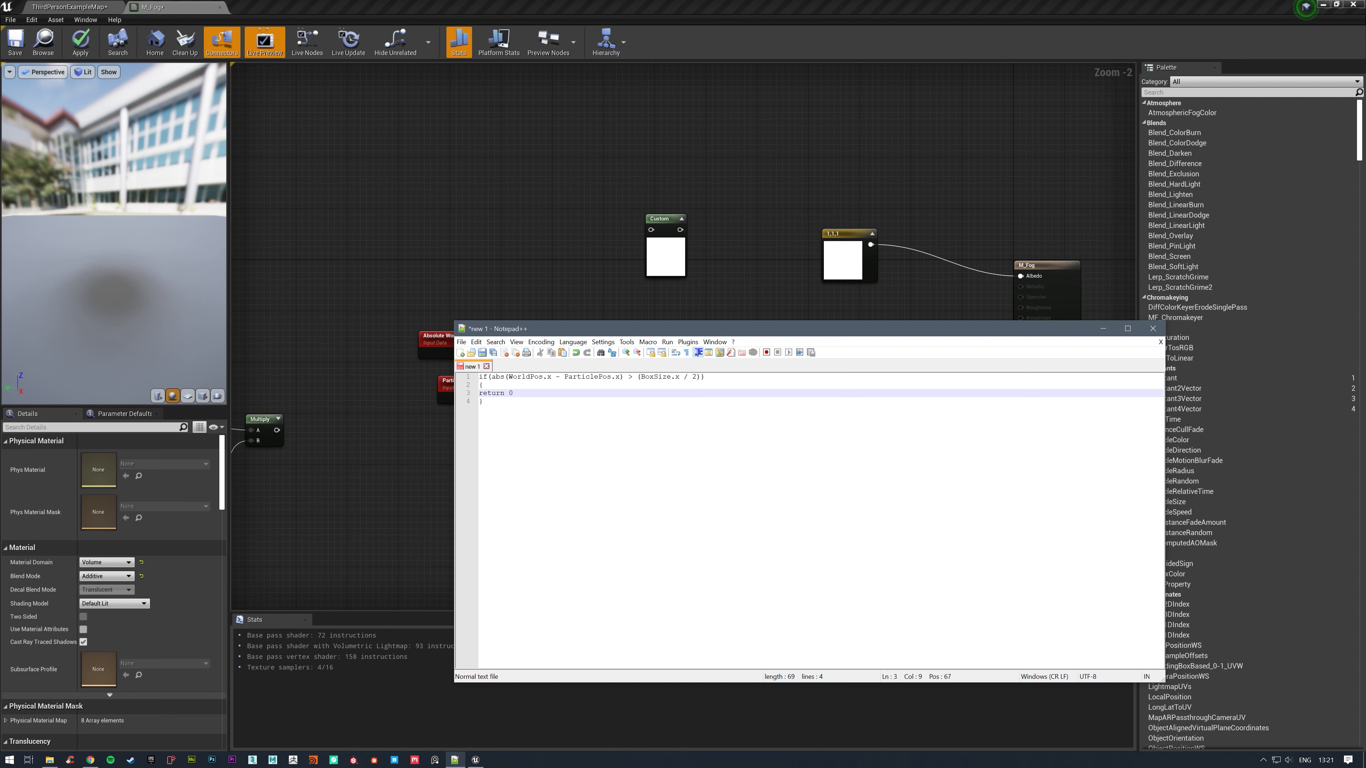
# End the return 0 line with a semicolon and add an else block containing return 1; to the if statement.
pyautogui.write(';')
pyautogui.click(483, 401)
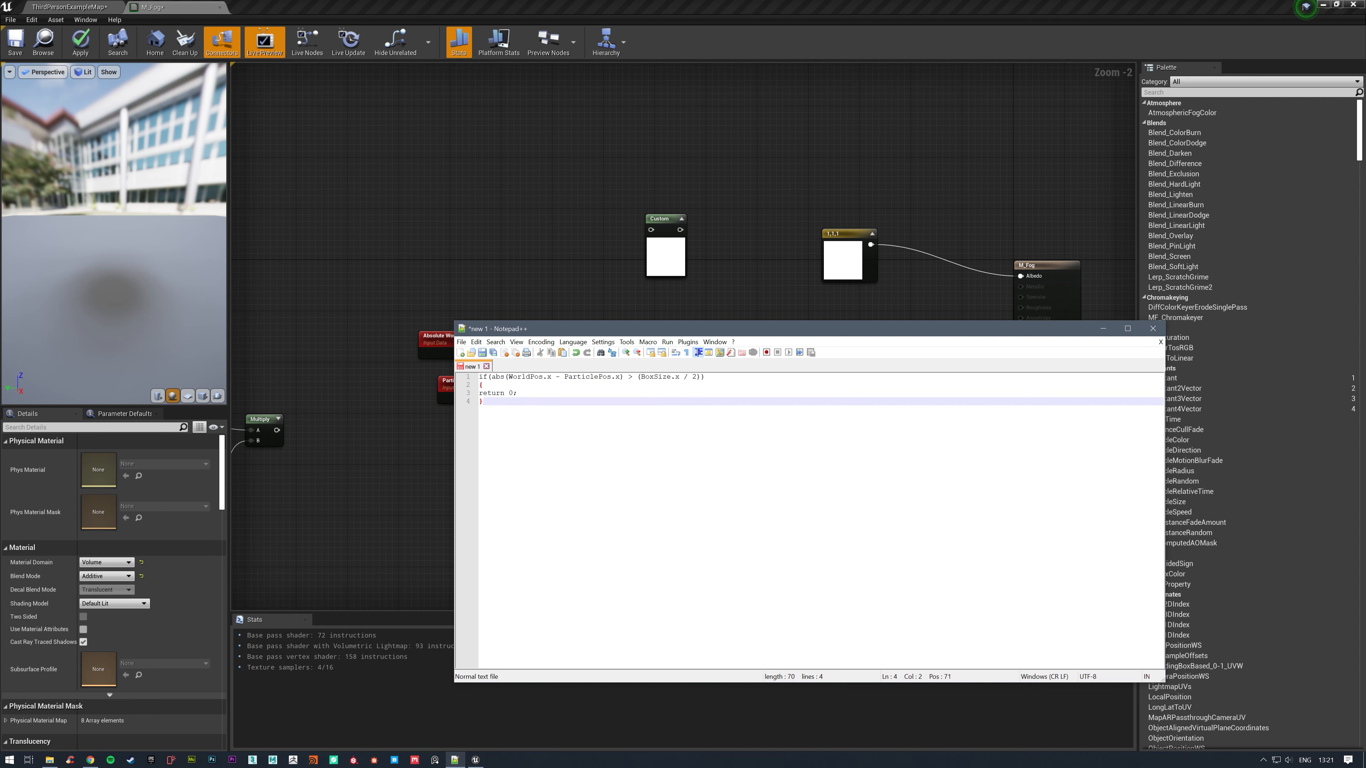
pyautogui.write('else {')
pyautogui.press('Return')
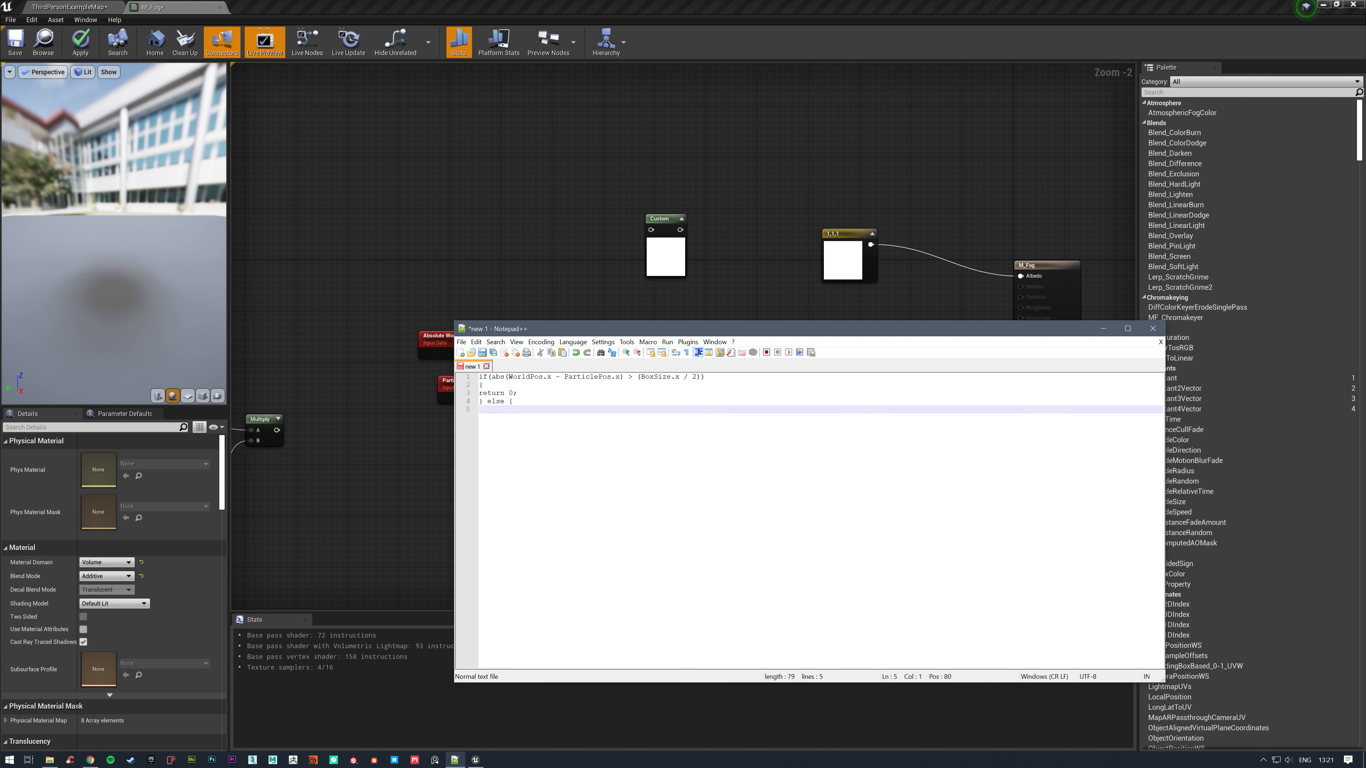
pyautogui.write('return')
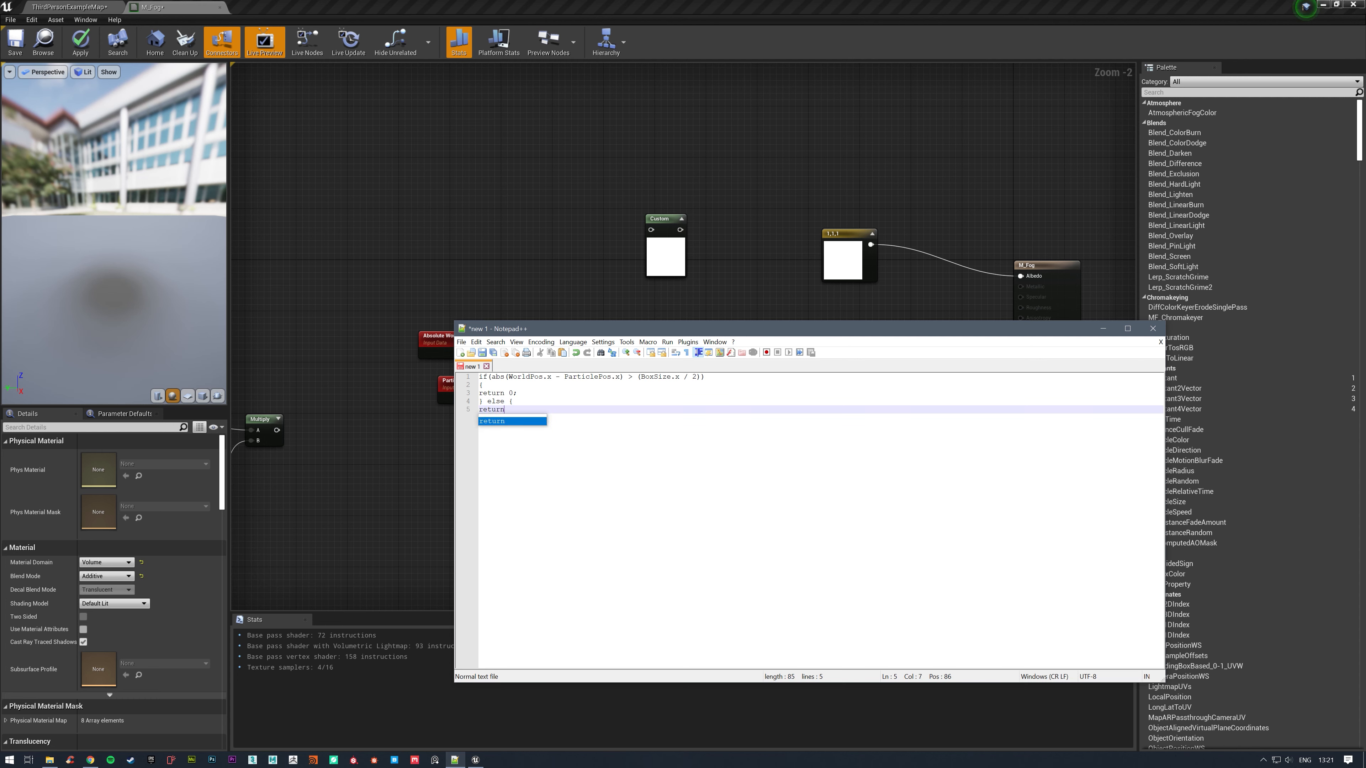
pyautogui.write(' 1;')
pyautogui.press('Return')
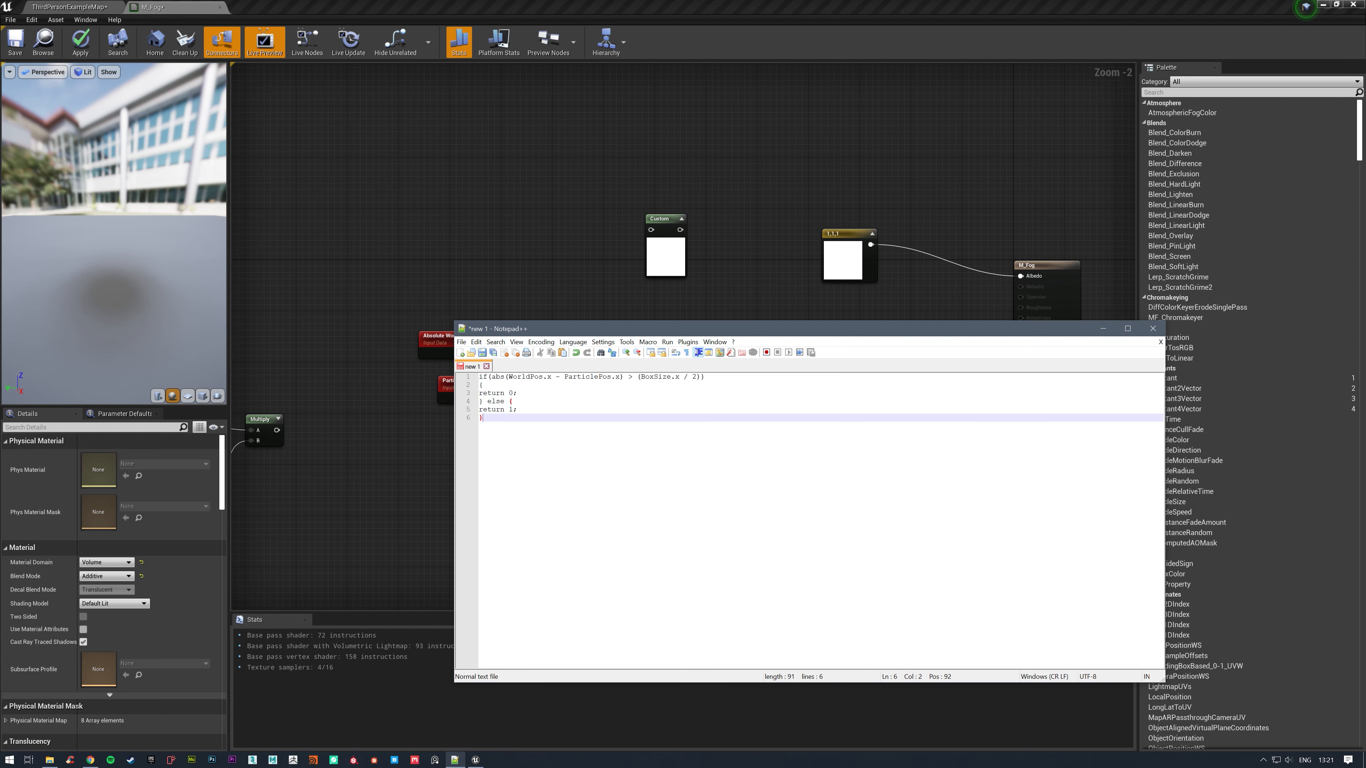
# Copy the whole if/else snippet into the Custom node's code and set its output type to CMOT Float 1.
pyautogui.hotkey('ctrl', 'a')
pyautogui.hotkey('ctrl', 'c')
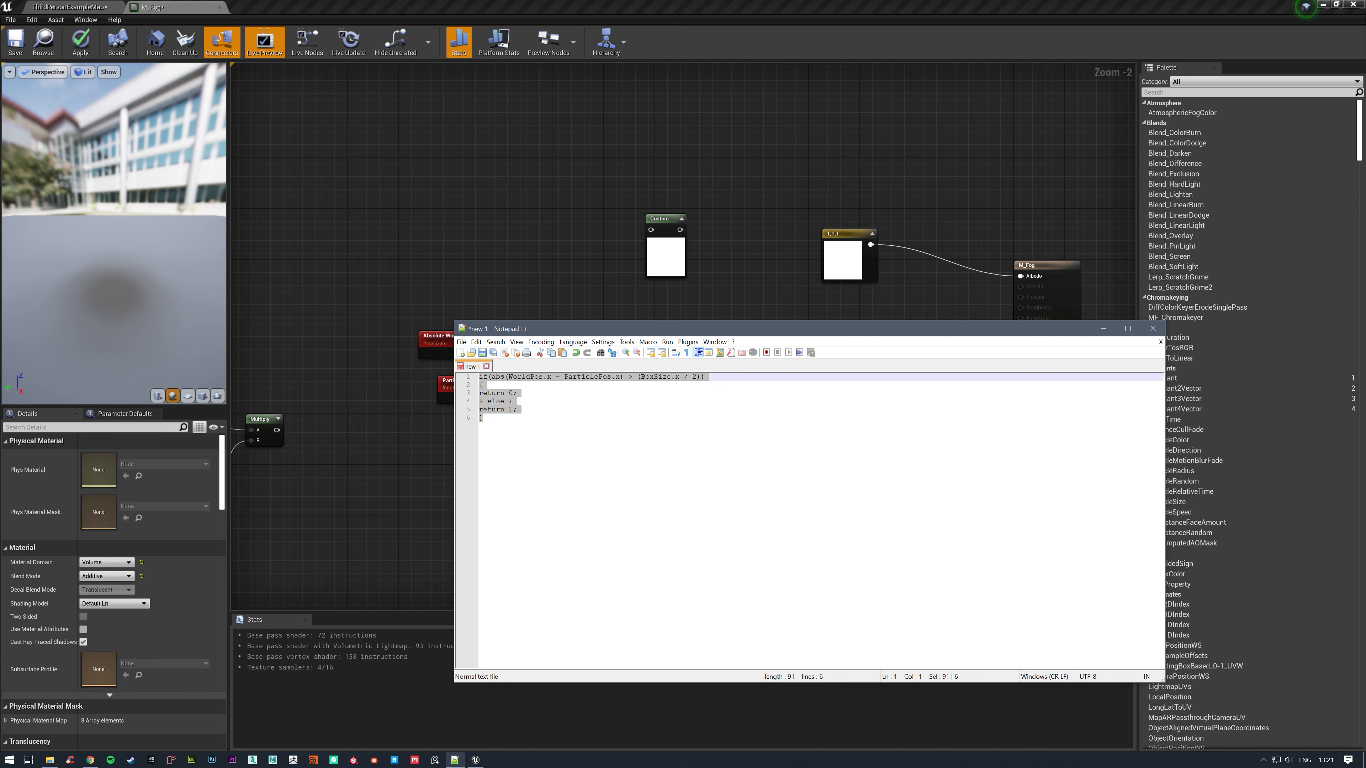
pyautogui.click(665, 253)
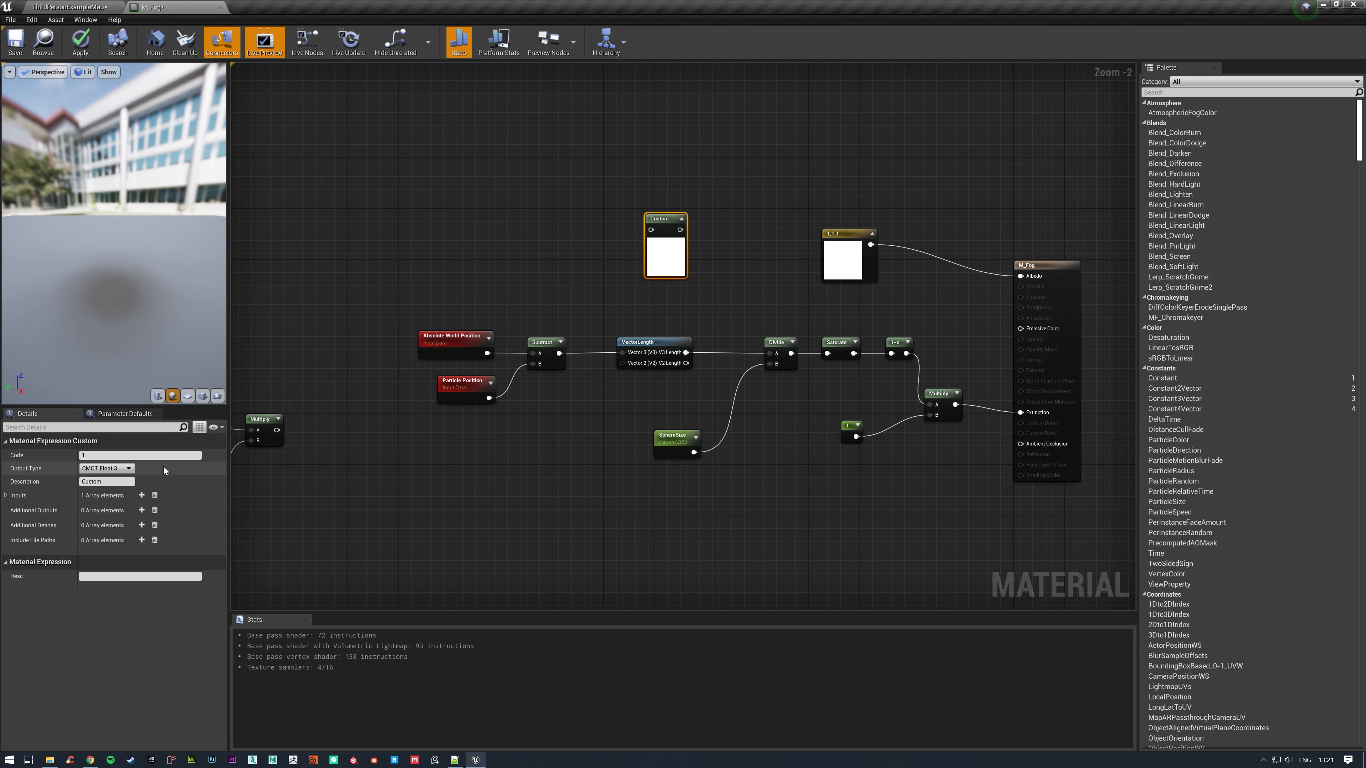
pyautogui.hotkey('ctrl', 'v')
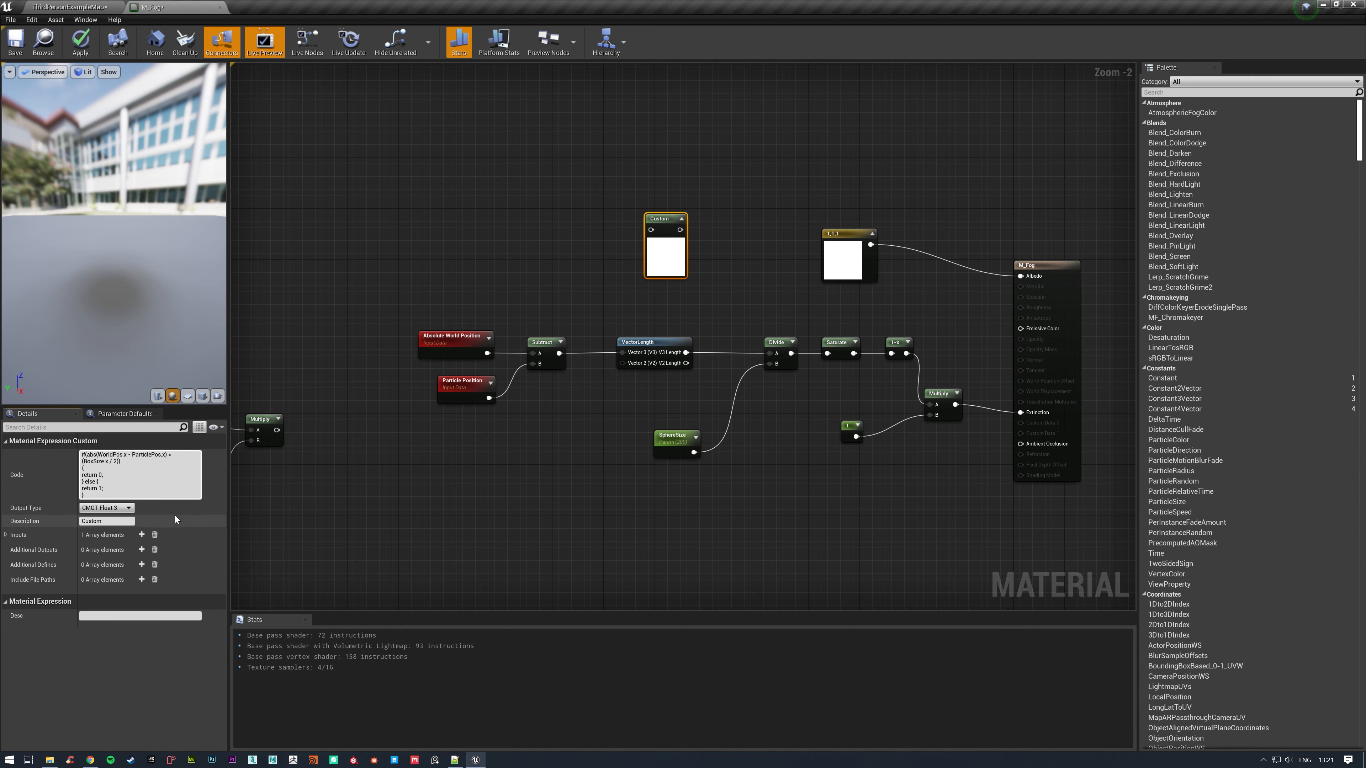
pyautogui.click(128, 508)
pyautogui.click(97, 517)
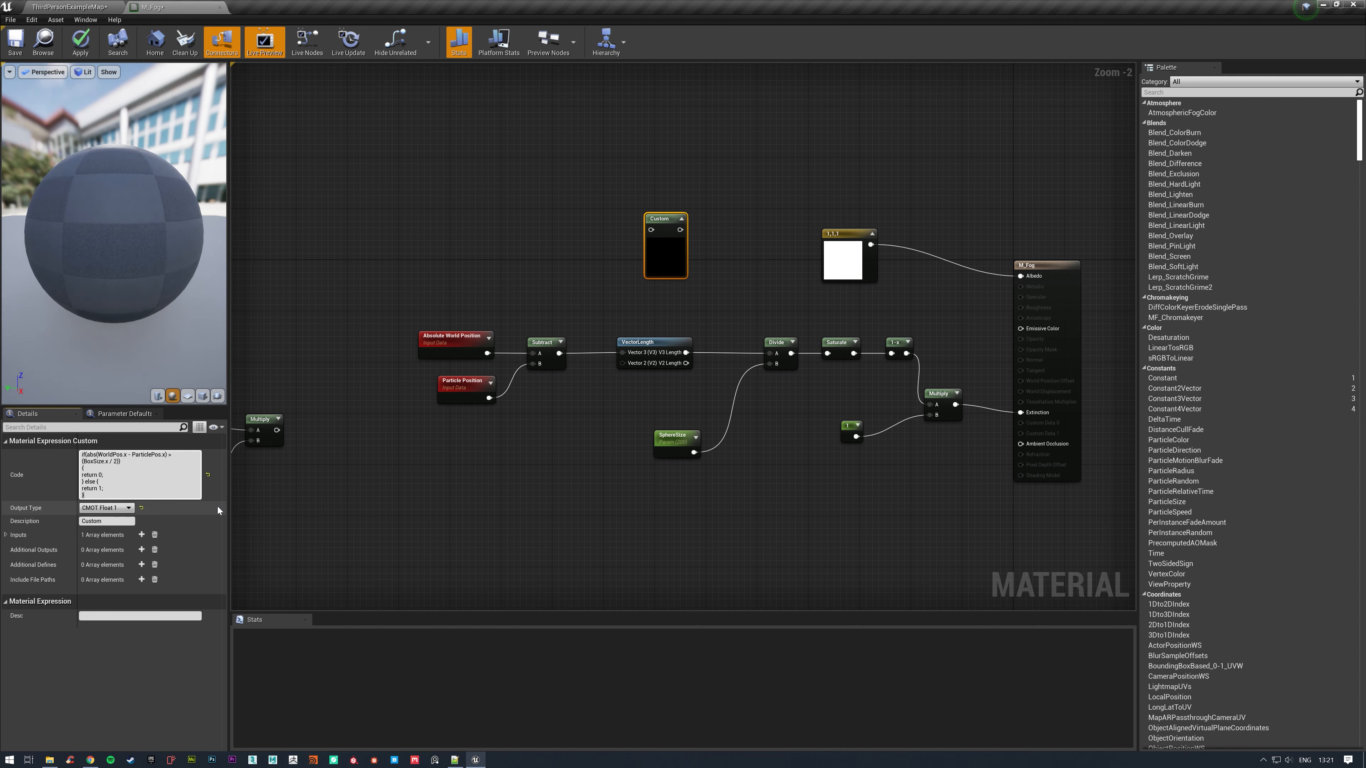
# Add two more inputs to the Custom node and name the first input WorldPos.
pyautogui.click(6, 535)
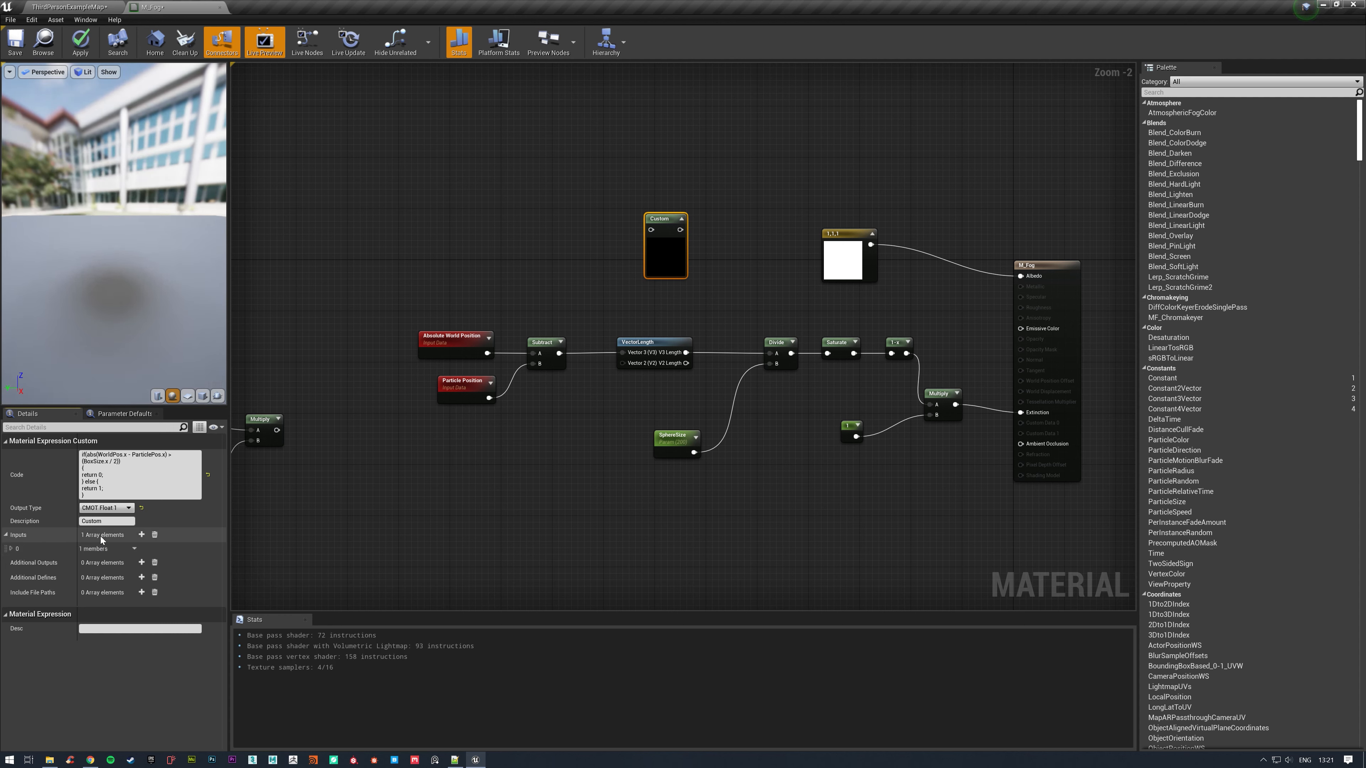
pyautogui.click(142, 534)
pyautogui.click(141, 535)
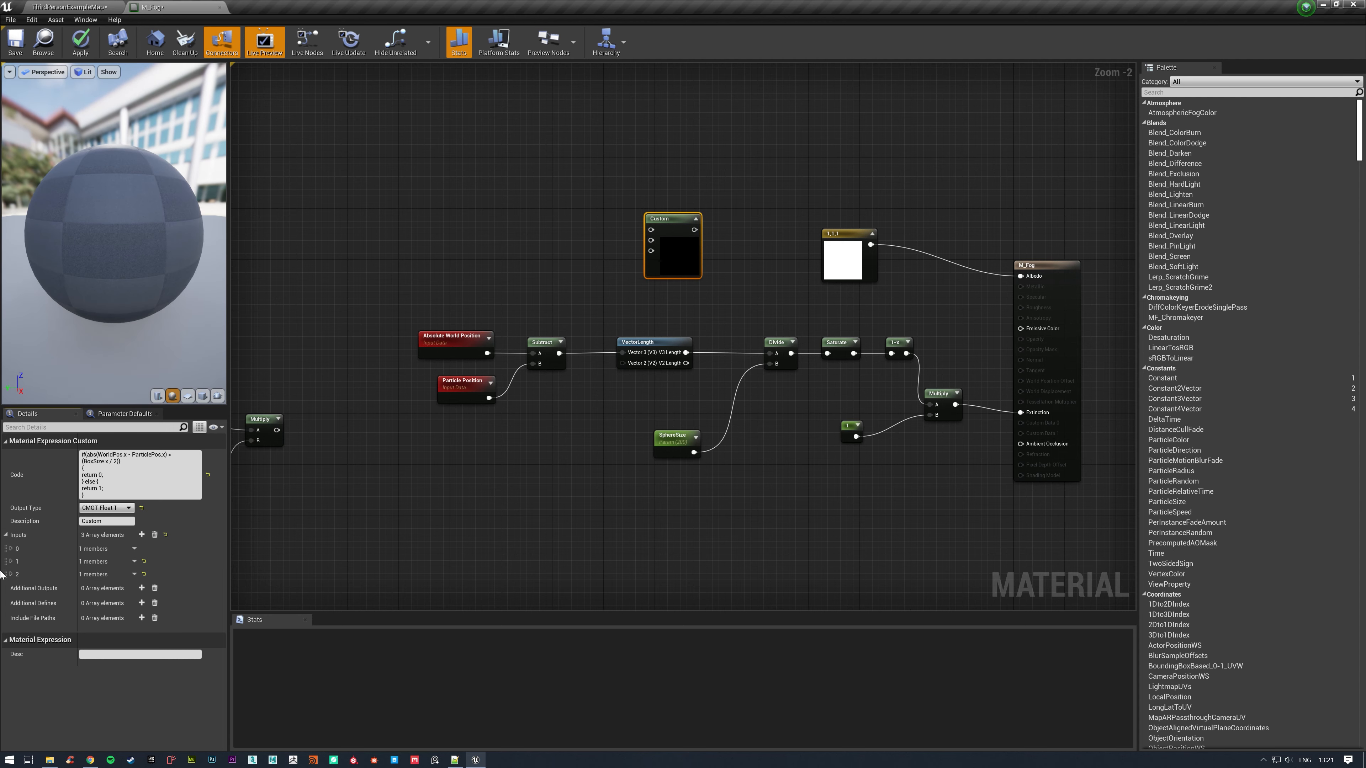
pyautogui.click(11, 548)
pyautogui.click(106, 561)
pyautogui.write('WorldPos')
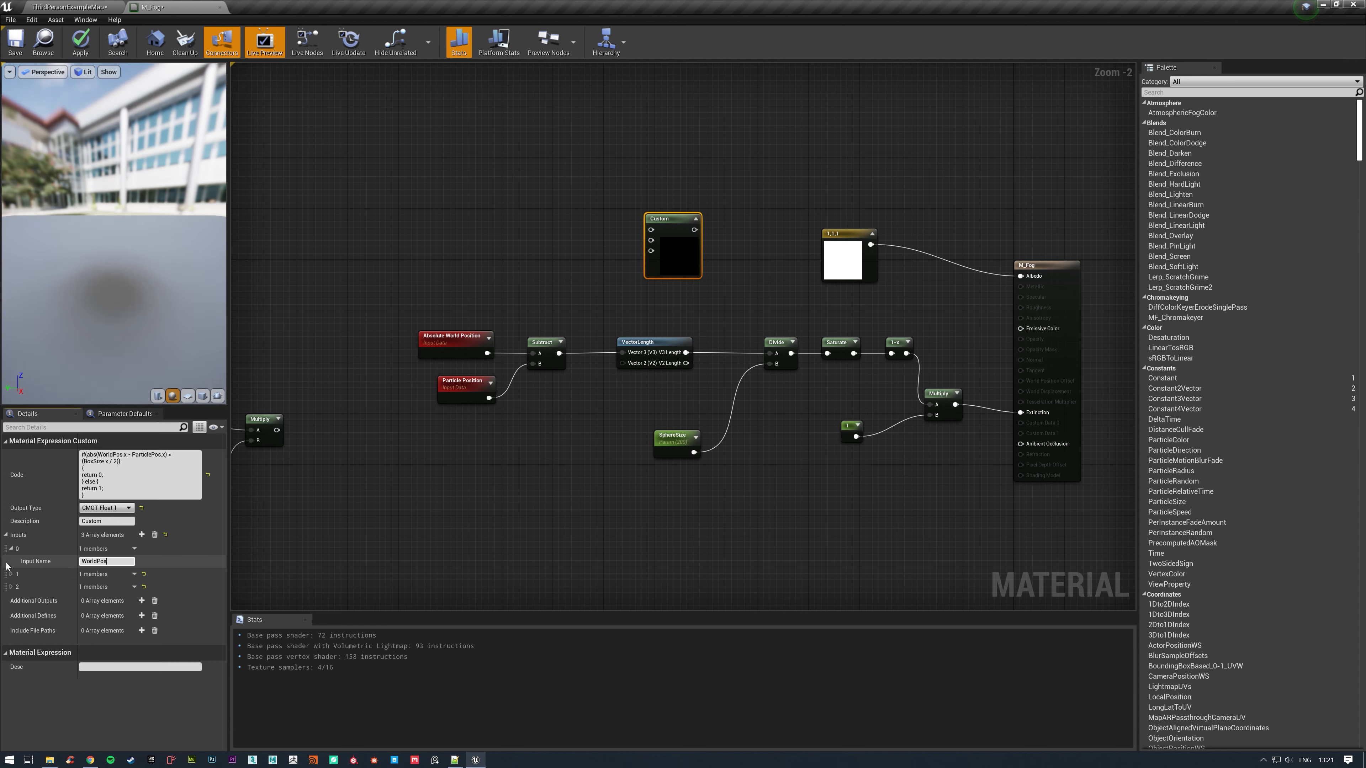
pyautogui.press('Return')
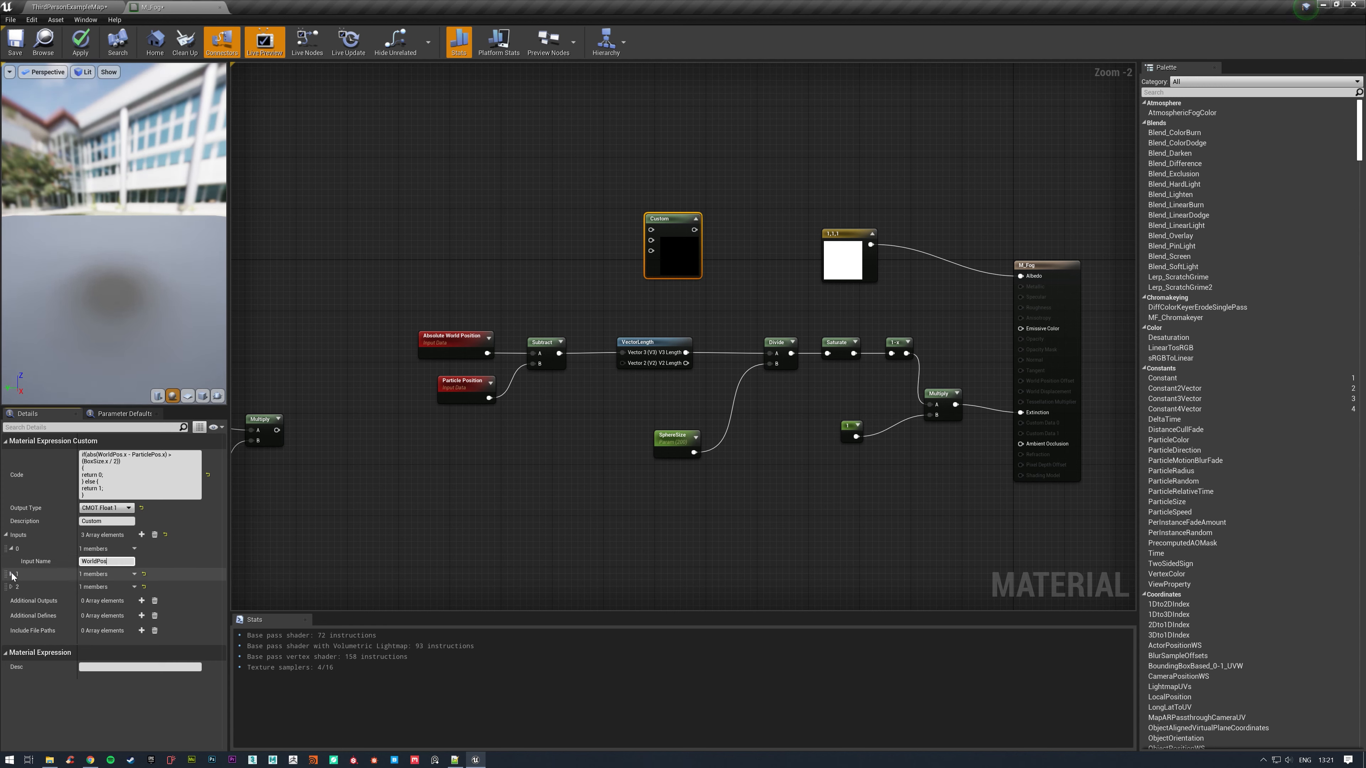
# Name the Custom node's second input ParticlePos and its third input BoxSize.
pyautogui.click(11, 573)
pyautogui.click(106, 586)
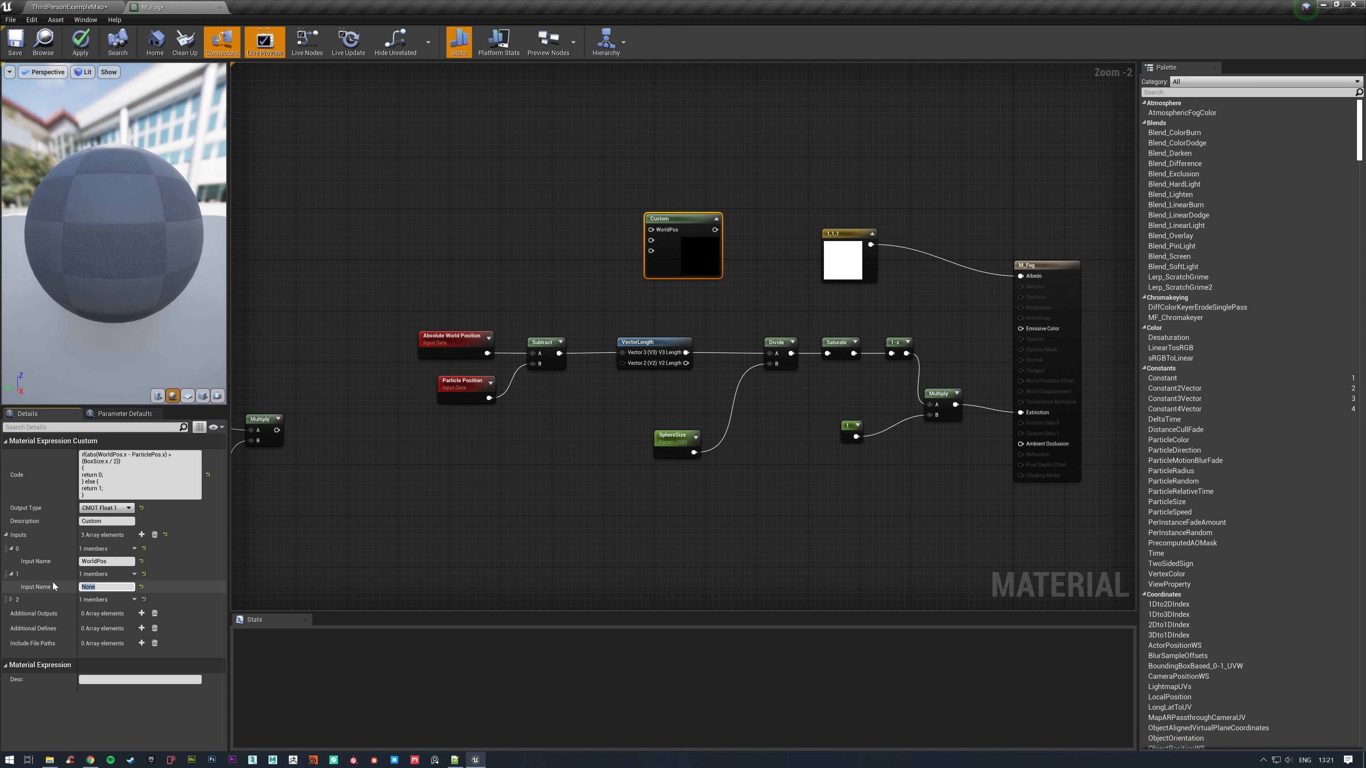
pyautogui.write('Parti')
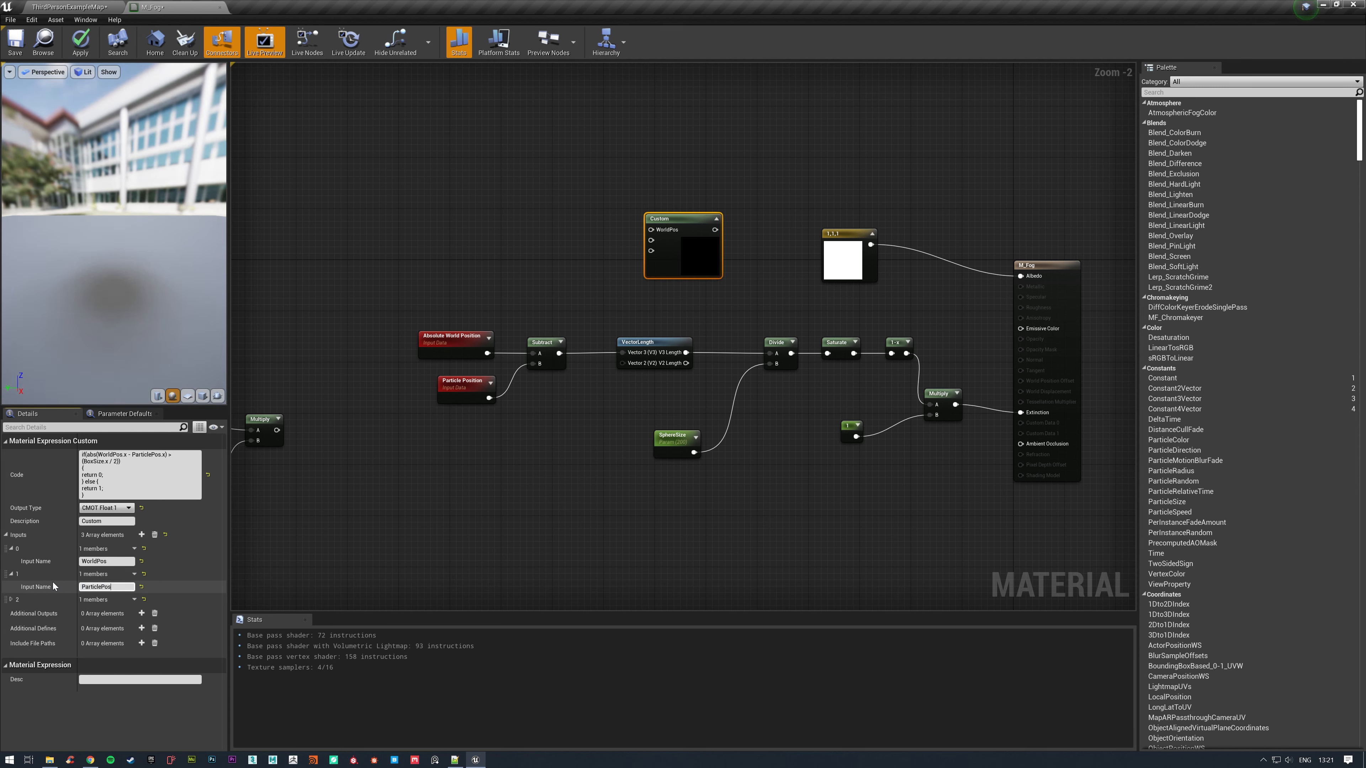
pyautogui.write('clePos')
pyautogui.press('Return')
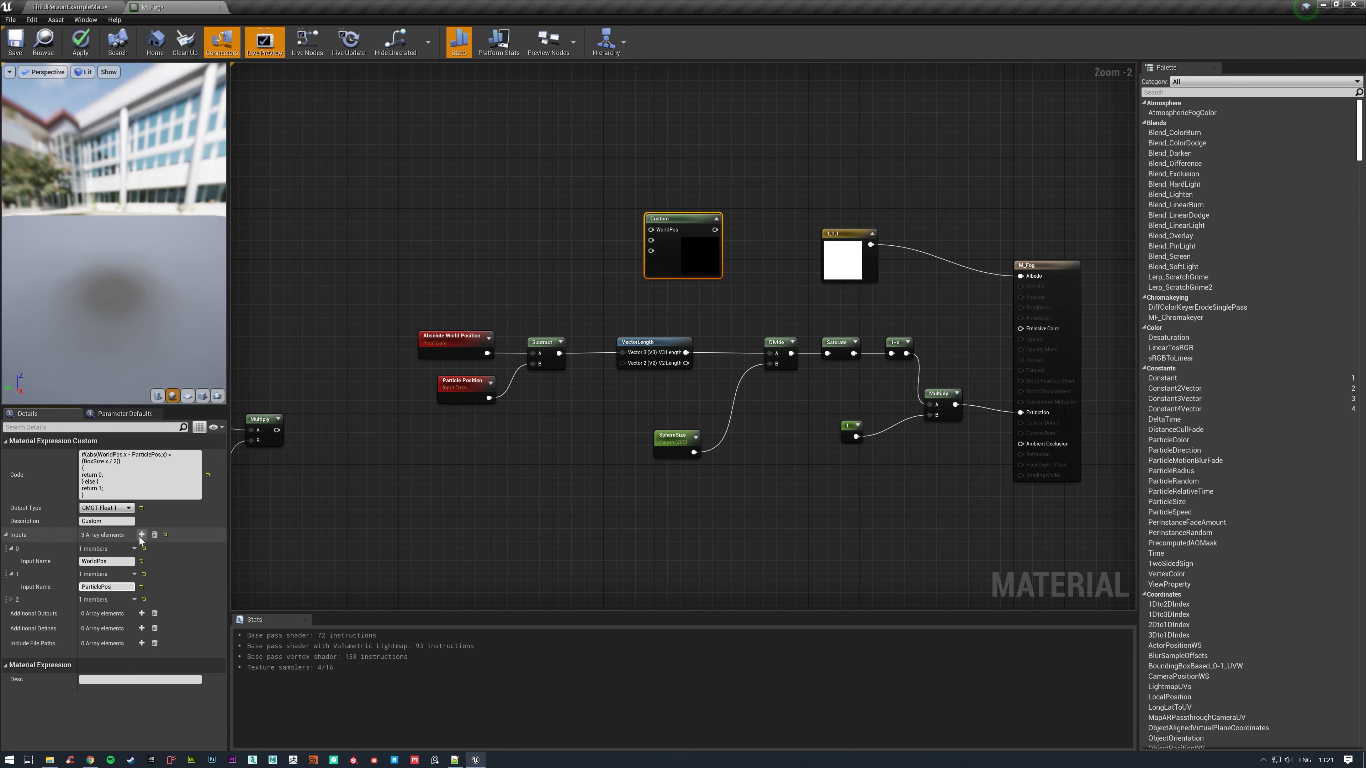
pyautogui.click(11, 599)
pyautogui.click(100, 613)
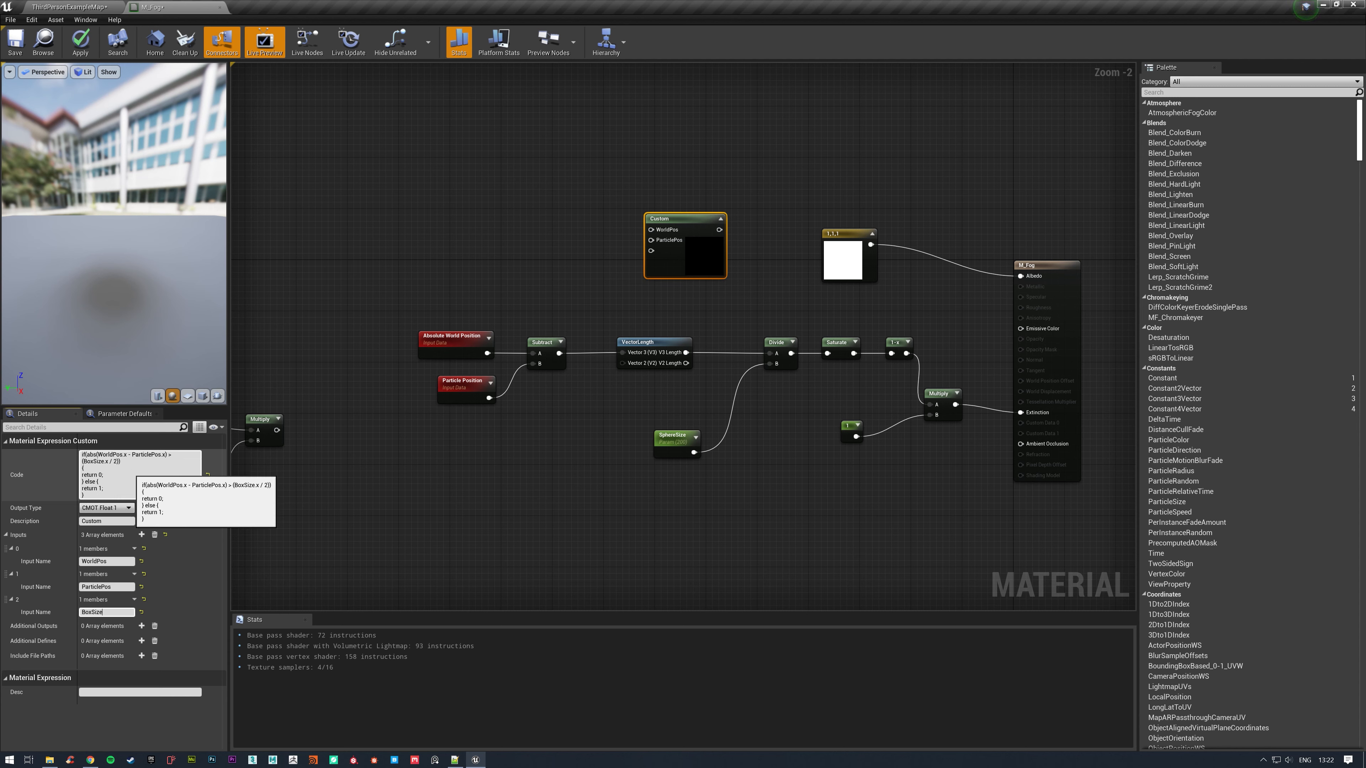
pyautogui.click(558, 464)
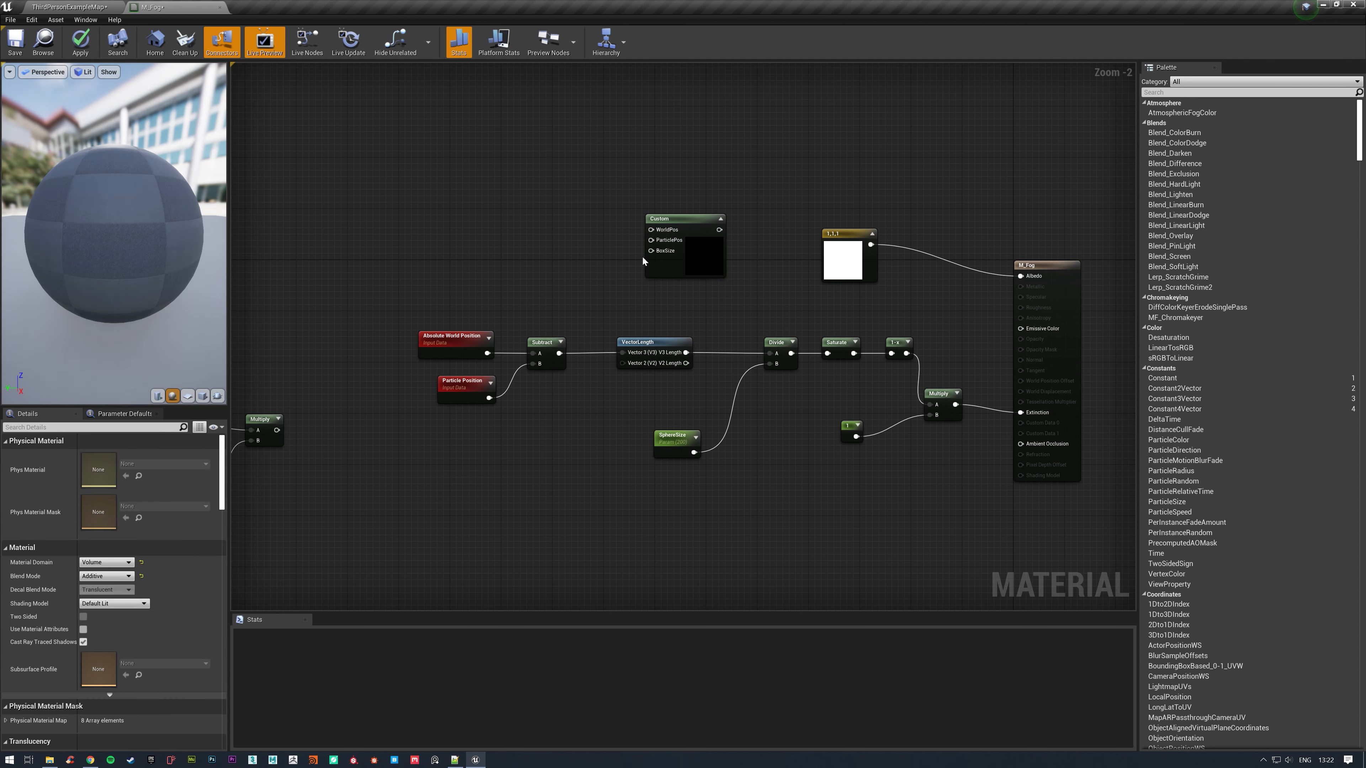
# Wire Absolute World Position and Particle Position into the Custom node's WorldPos and ParticlePos inputs, and add a vector parameter named BoxSize.
pyautogui.moveTo(487, 353); pyautogui.dragTo(651, 230)
pyautogui.moveTo(489, 398); pyautogui.dragTo(652, 241)
pyautogui.click(485, 216)
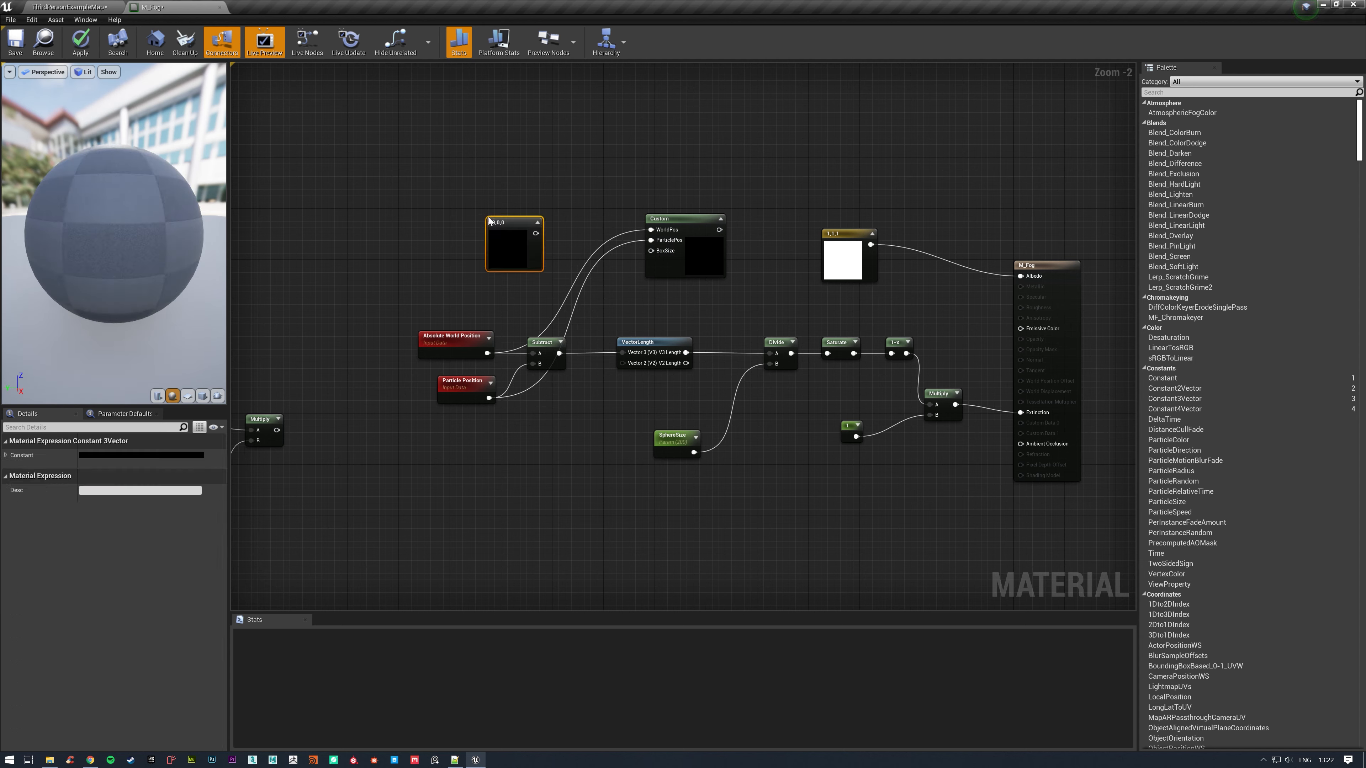
pyautogui.rightClick(500, 221)
pyautogui.click(555, 264)
pyautogui.write('BoxSize')
pyautogui.press('Return')
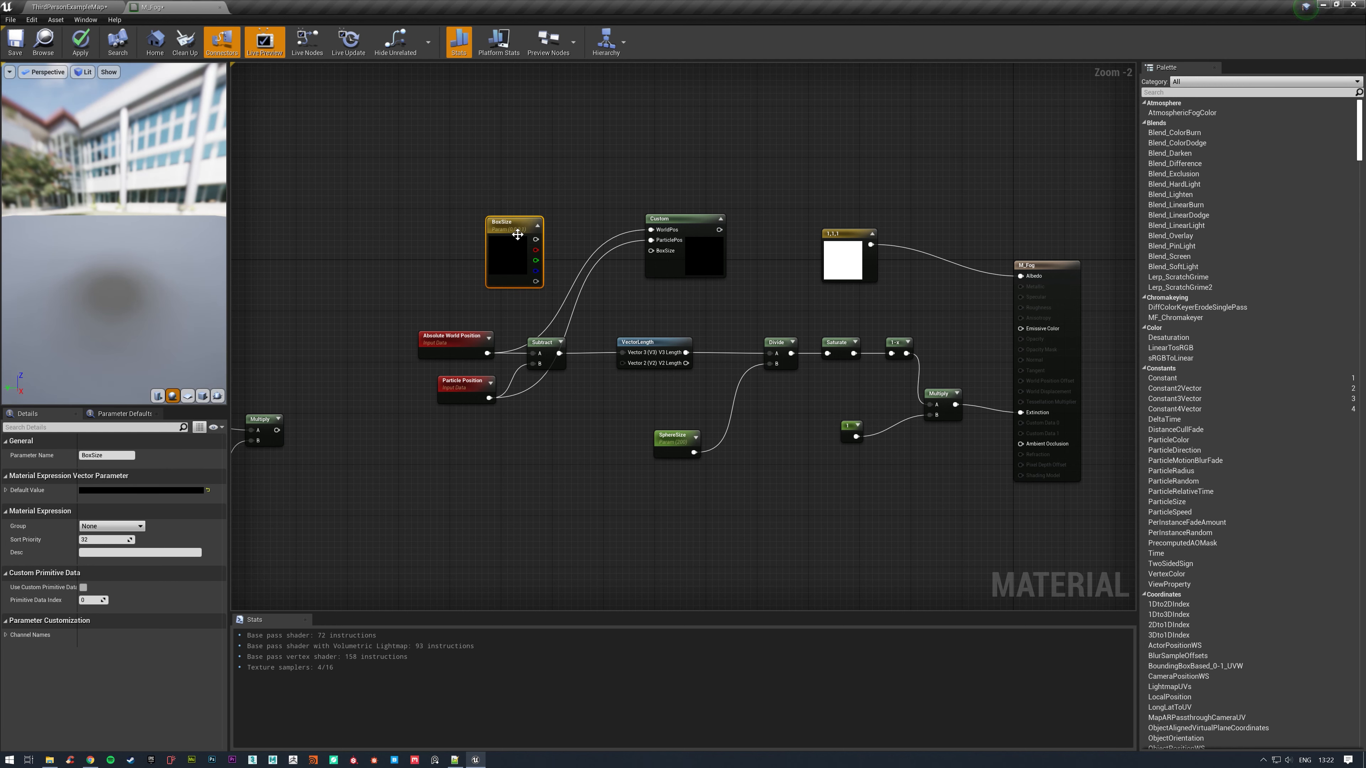
# Set the BoxSize parameter's default R, G and B values to 100 each.
pyautogui.click(6, 490)
pyautogui.click(102, 503)
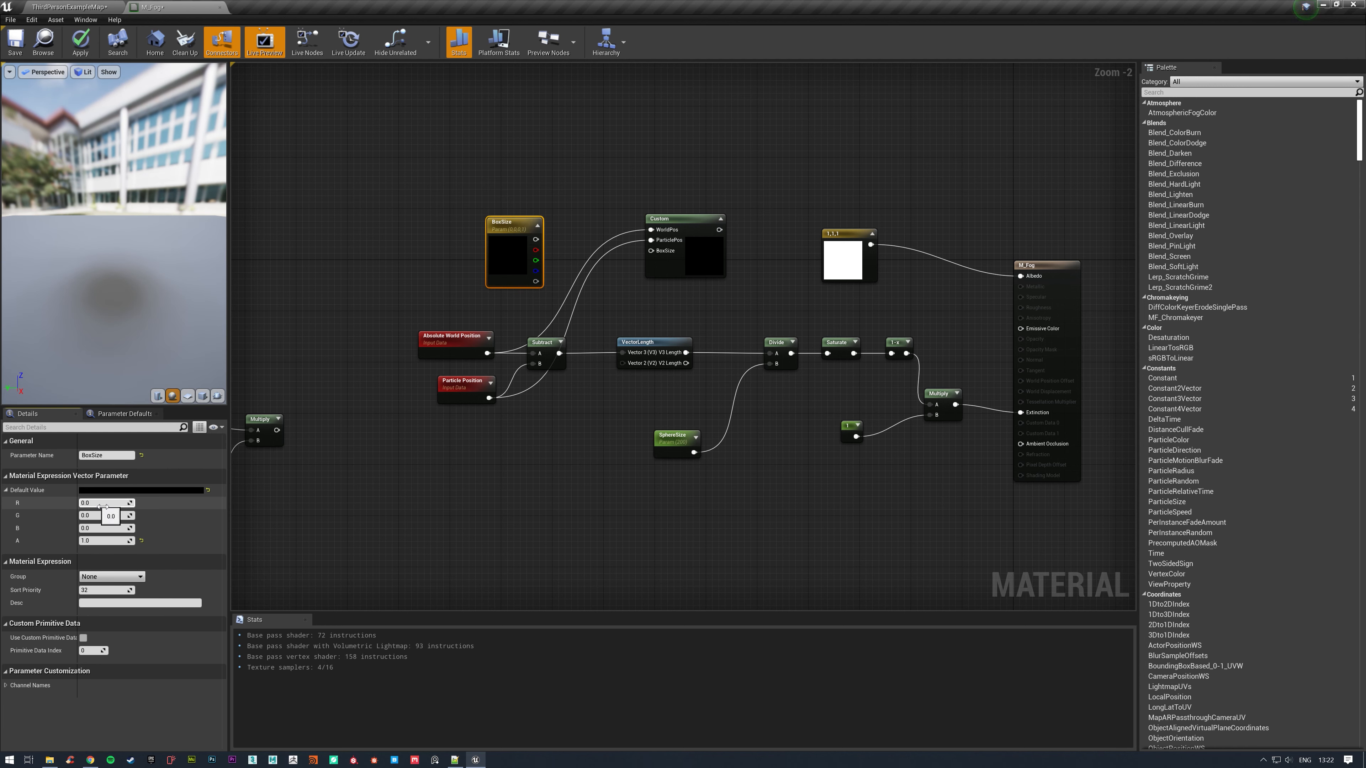
pyautogui.write('100')
pyautogui.click(102, 515)
pyautogui.write('100')
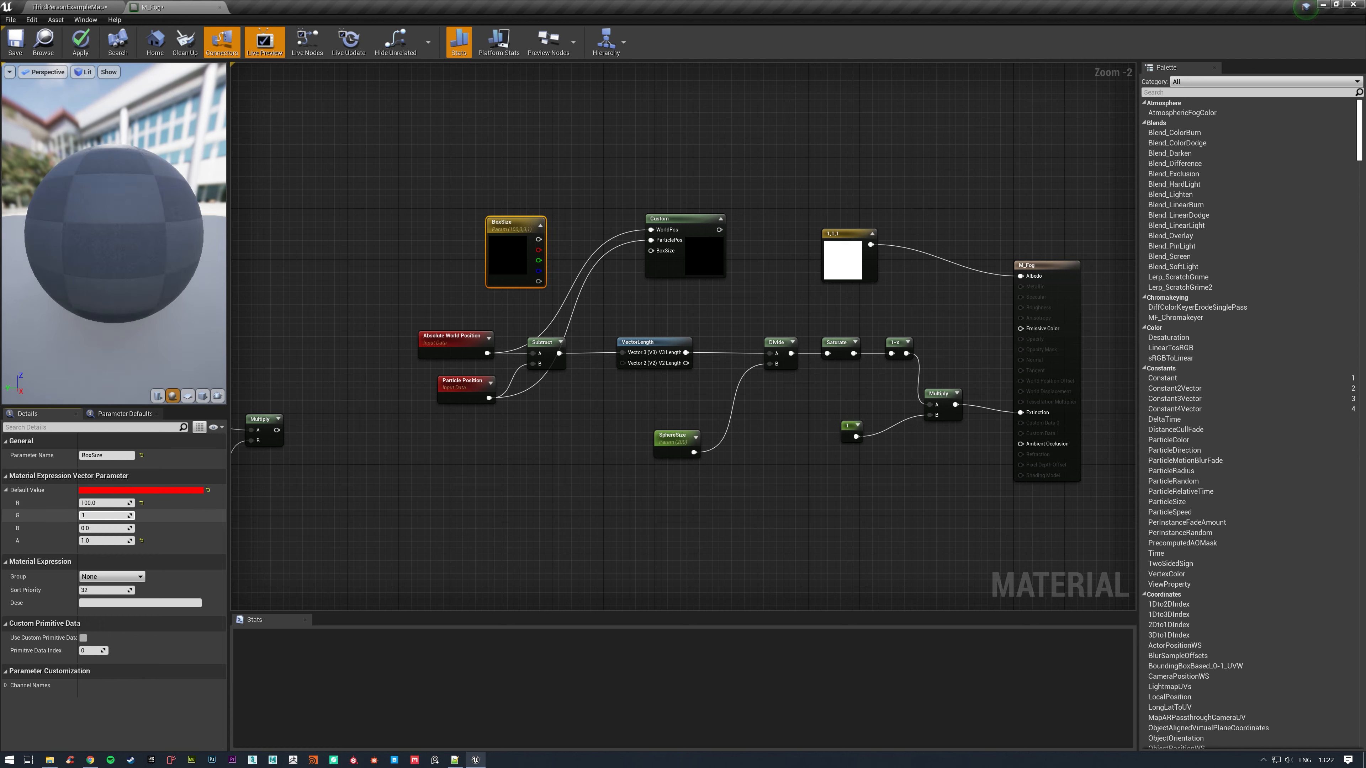
pyautogui.click(102, 527)
pyautogui.write('100')
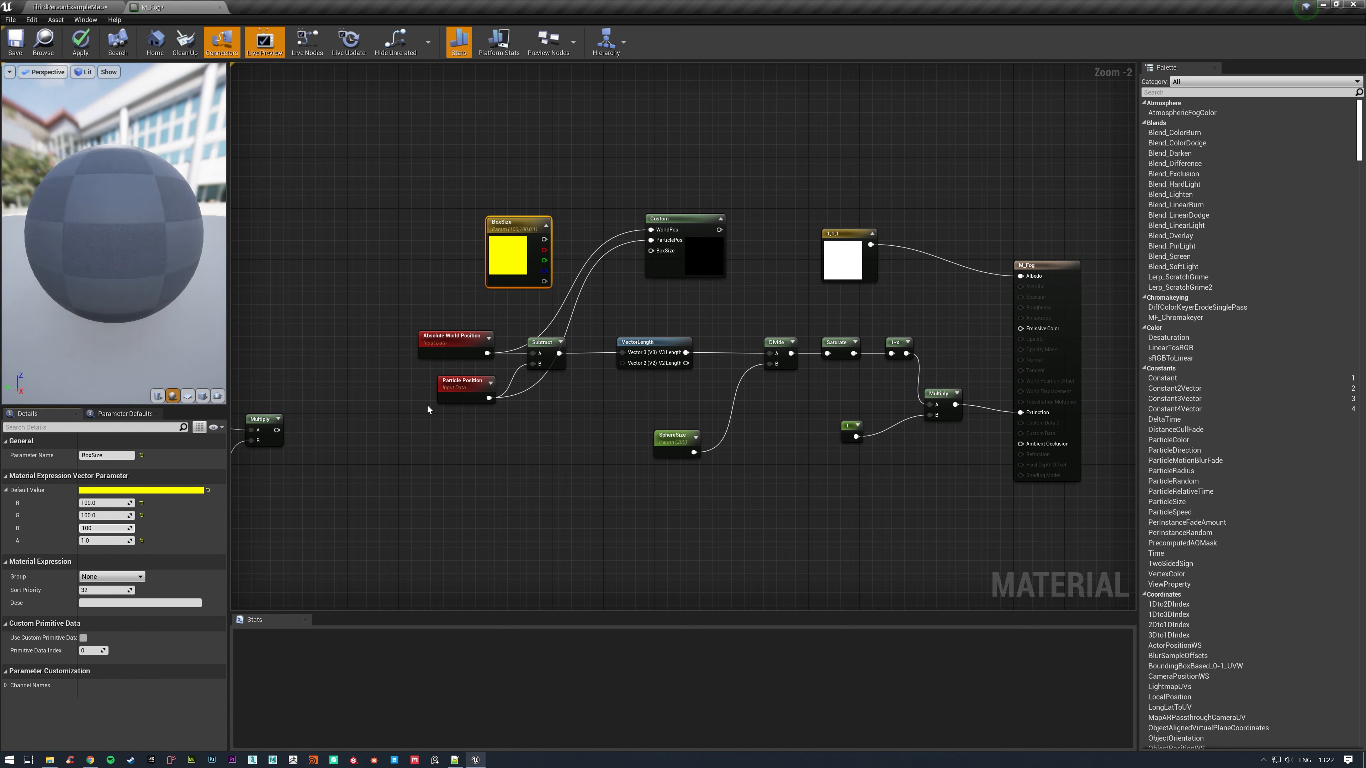
pyautogui.press('Return')
# Connect BoxSize through the Custom node to input A of the Multiply feeding Extinction, and apply the material.
pyautogui.moveTo(549, 239); pyautogui.dragTo(929, 404)
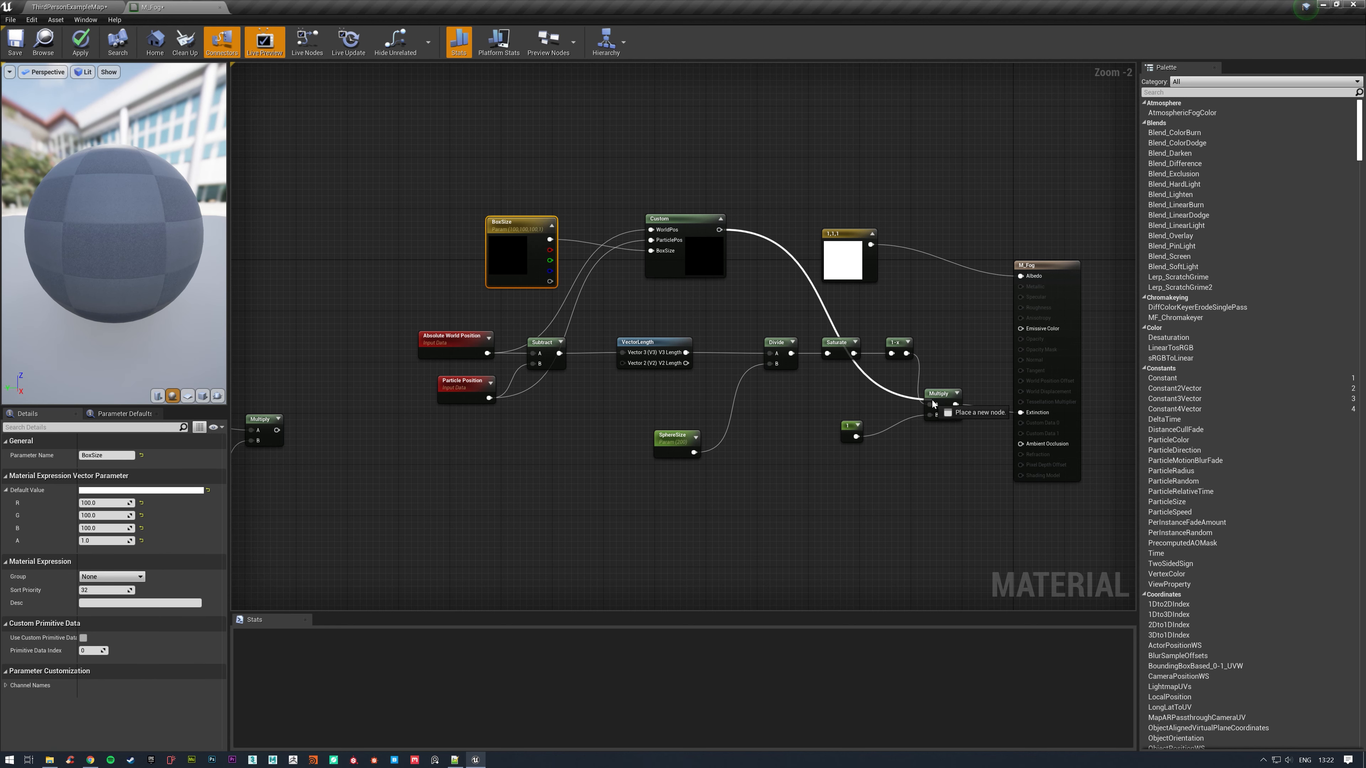
pyautogui.click(84, 50)
pyautogui.click(81, 45)
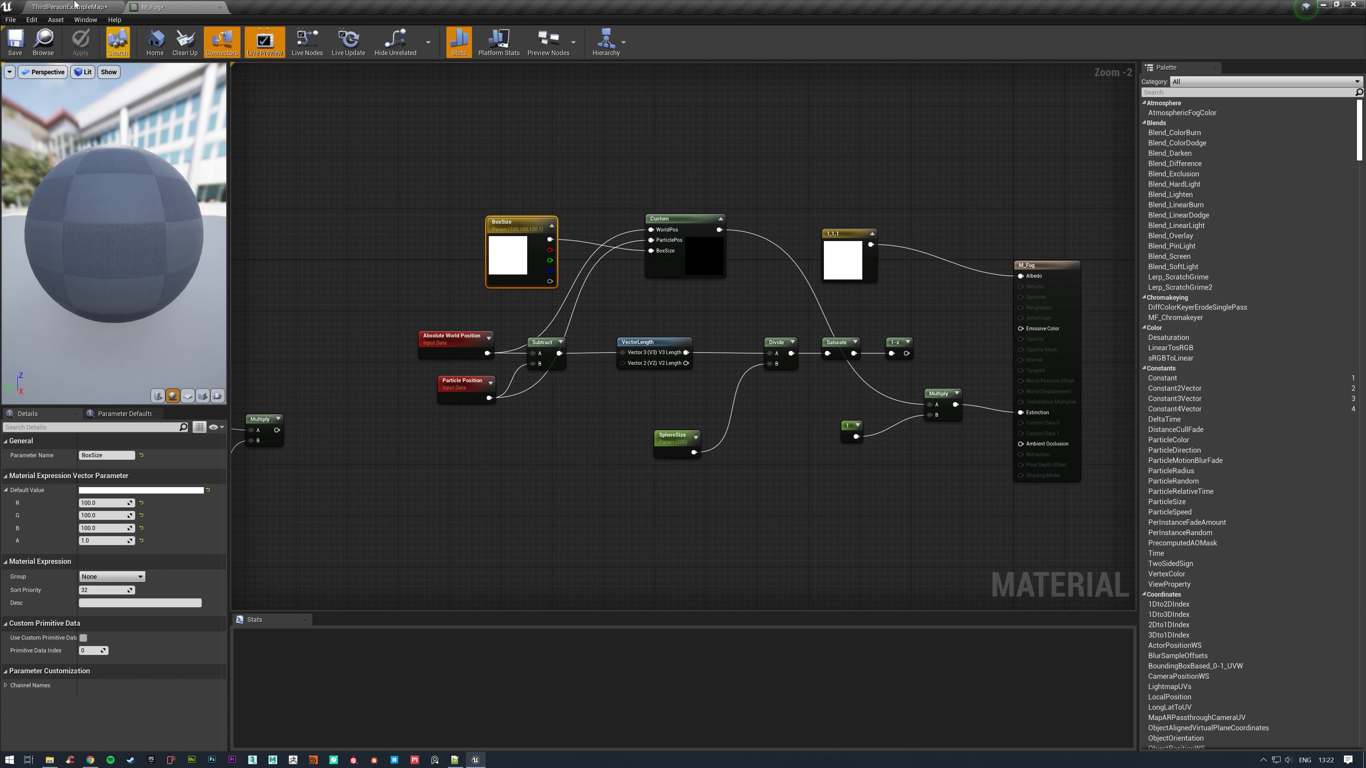
# Return to the ThirdPersonExampleMap level and examine the shape of the NS_FogWrite fog from several viewpoints.
pyautogui.click(68, 7)
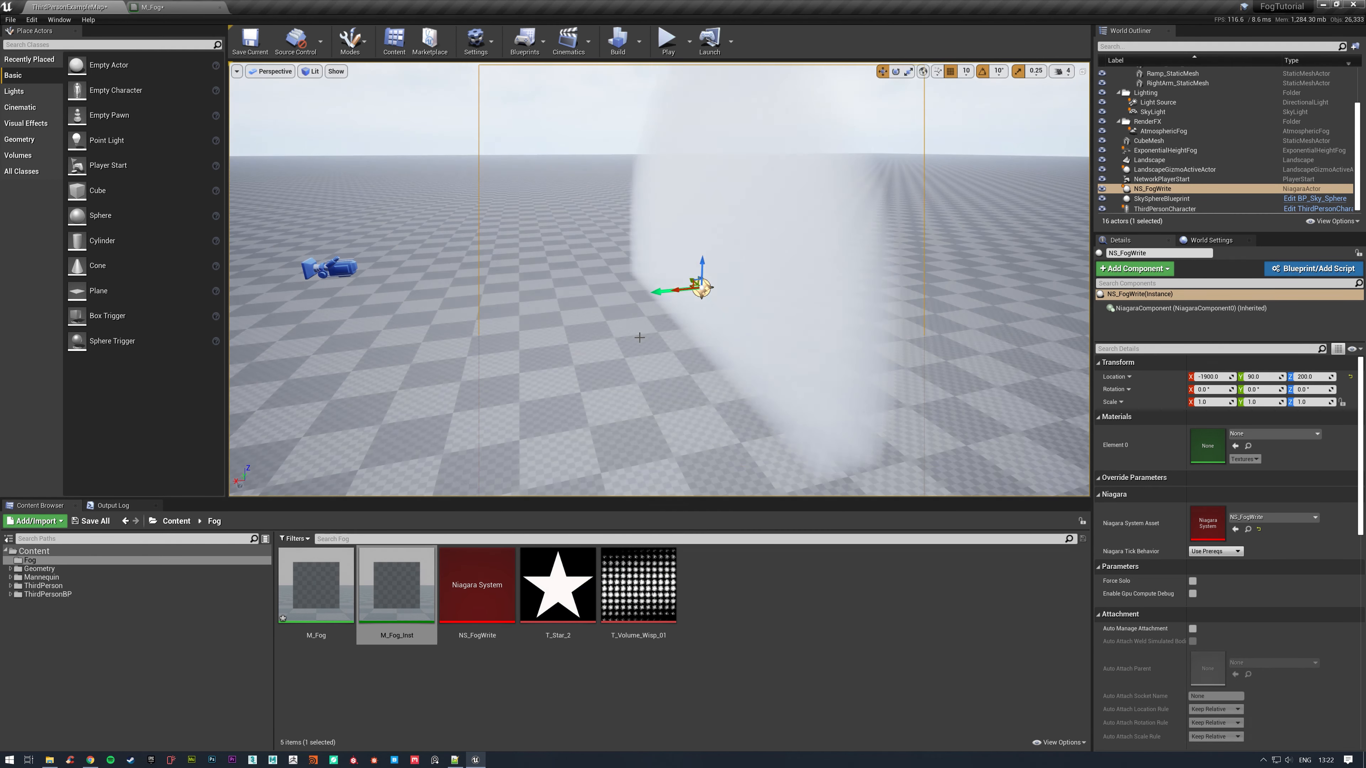
pyautogui.press('d')
pyautogui.moveTo(683, 307); pyautogui.dragTo(502, 293, button='right')
pyautogui.press('a')
pyautogui.press('d')
pyautogui.press('d')
pyautogui.press('a')
pyautogui.press('d')
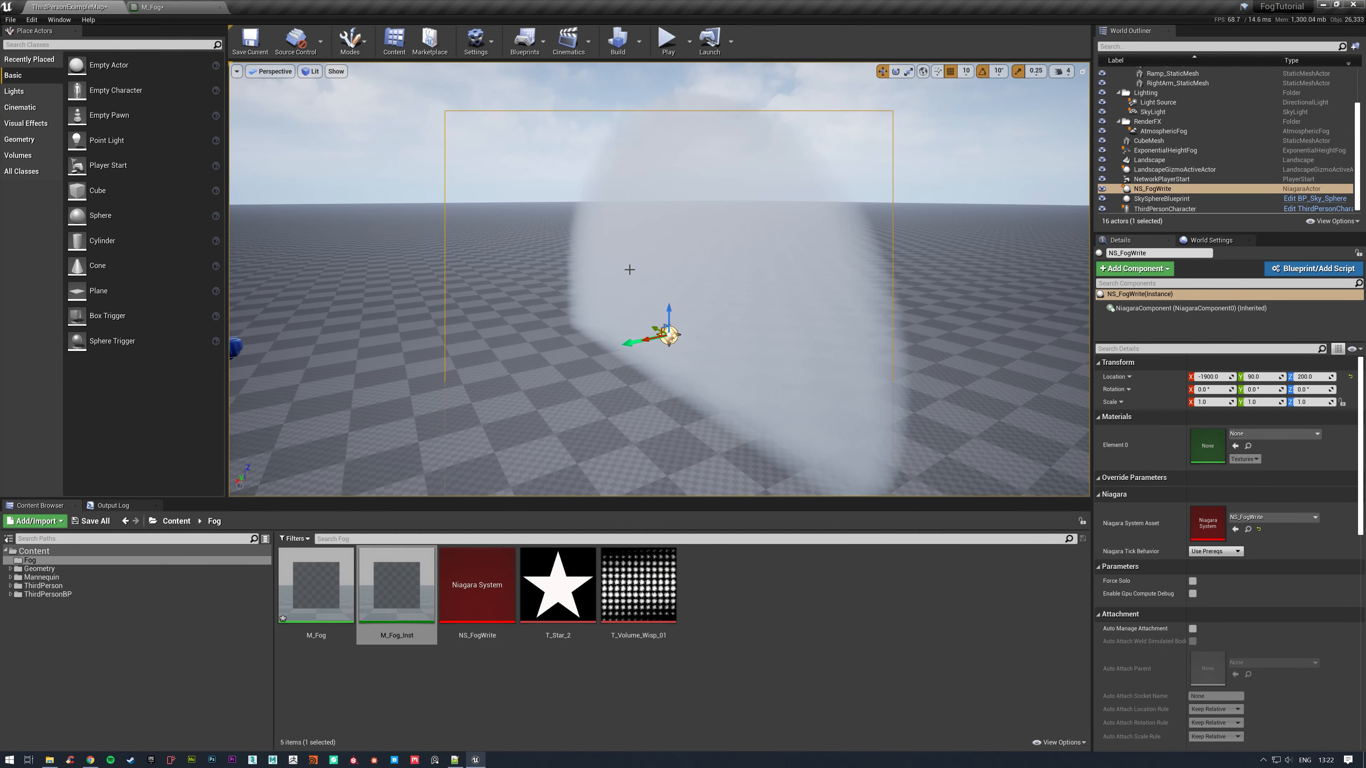
pyautogui.press('d')
pyautogui.moveTo(628, 268); pyautogui.dragTo(414, 172, button='right')
pyautogui.press('a')
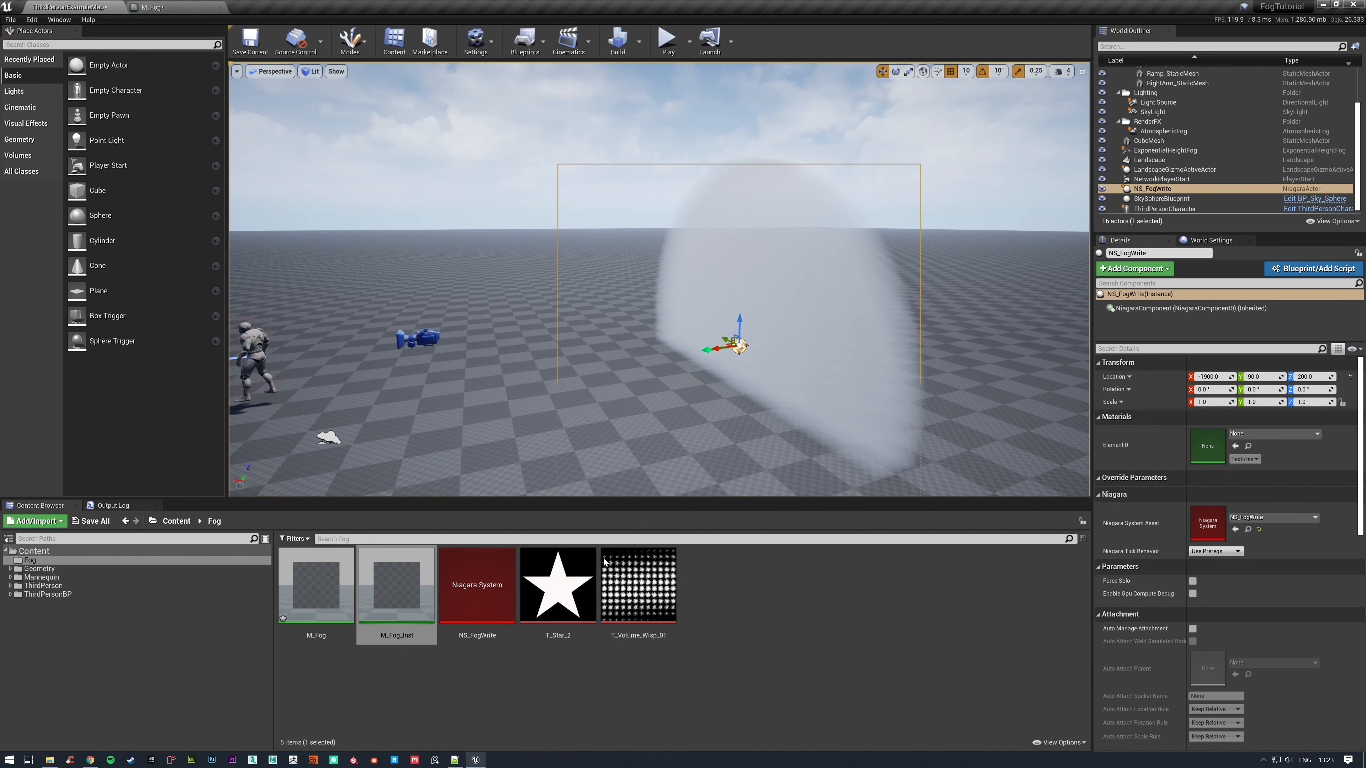
# Switch to the Notepad++ snippet and copy the x-axis comparison, leaving the cursor inside the if condition's closing parenthesis.
pyautogui.click(454, 760)
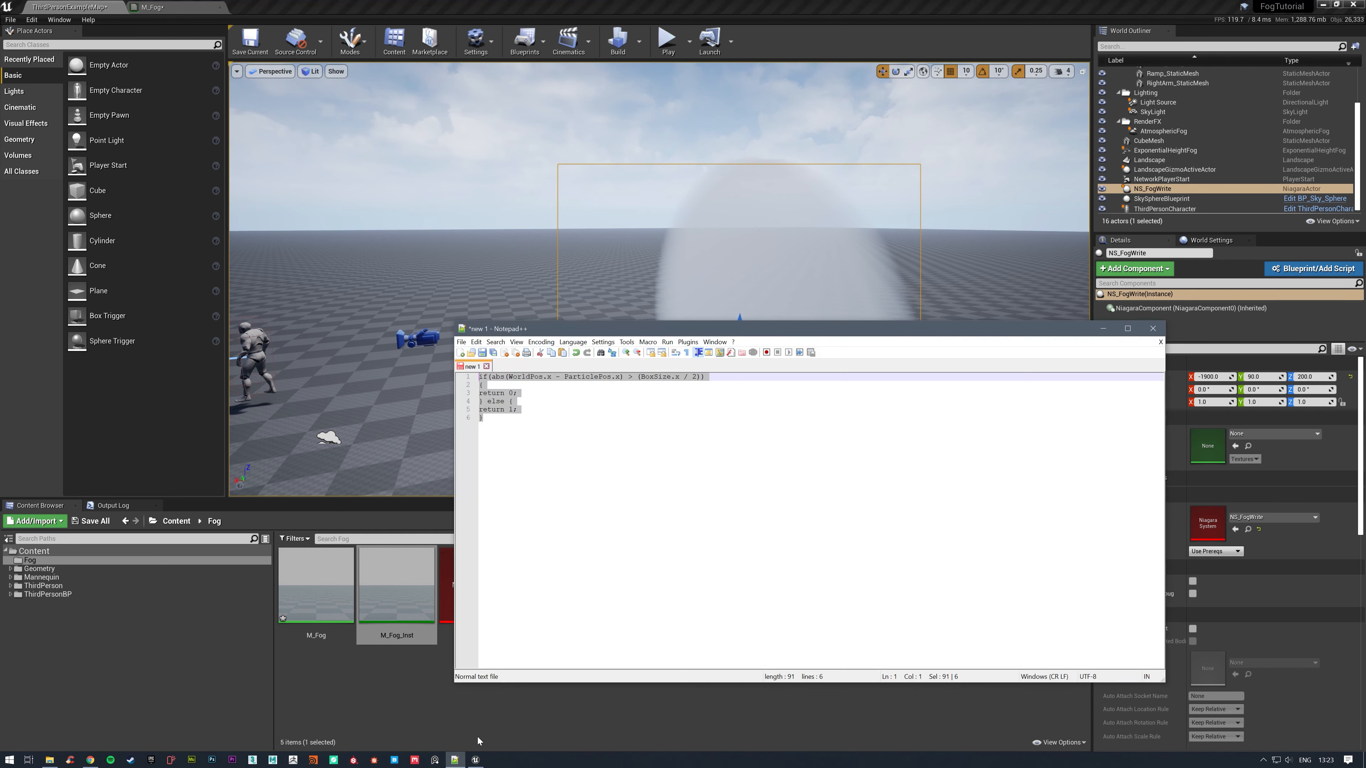
pyautogui.click(720, 409)
pyautogui.click(700, 377)
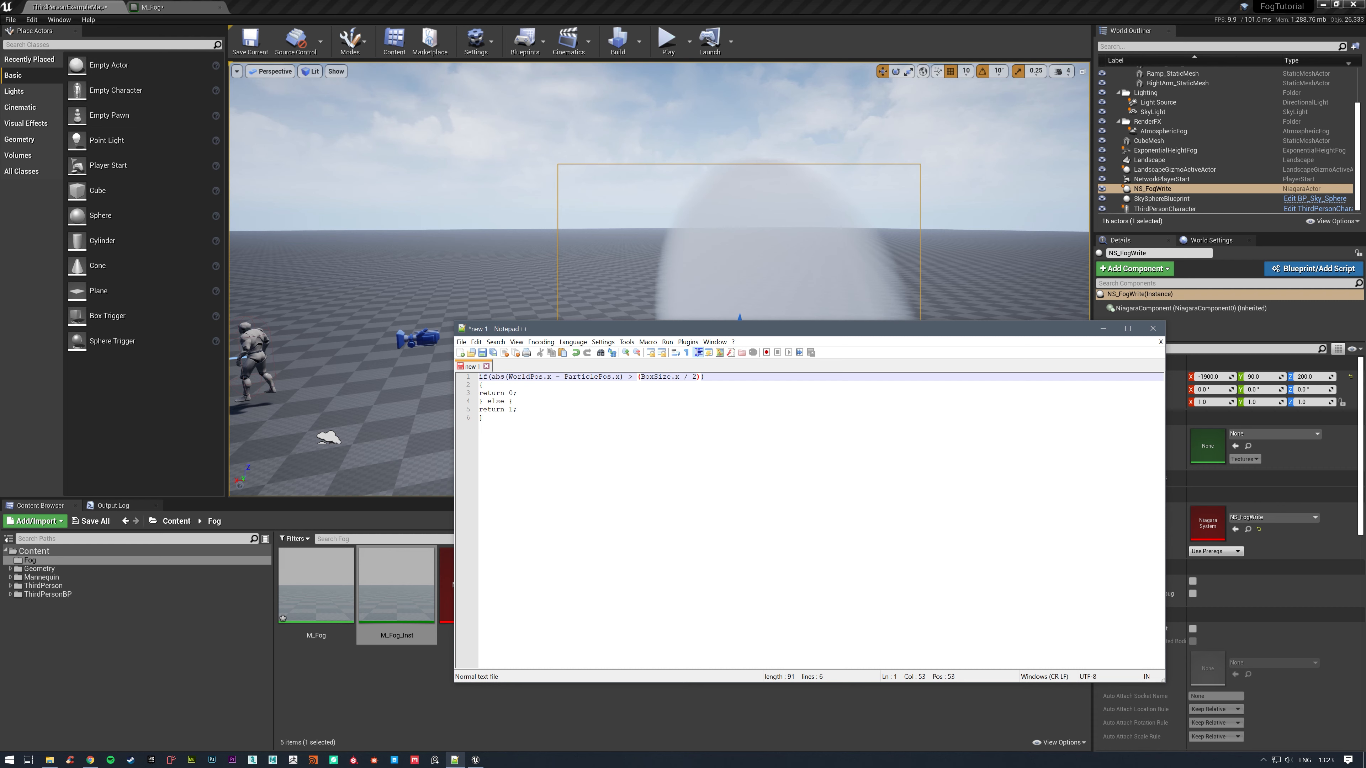
pyautogui.moveTo(698, 377); pyautogui.dragTo(491, 376)
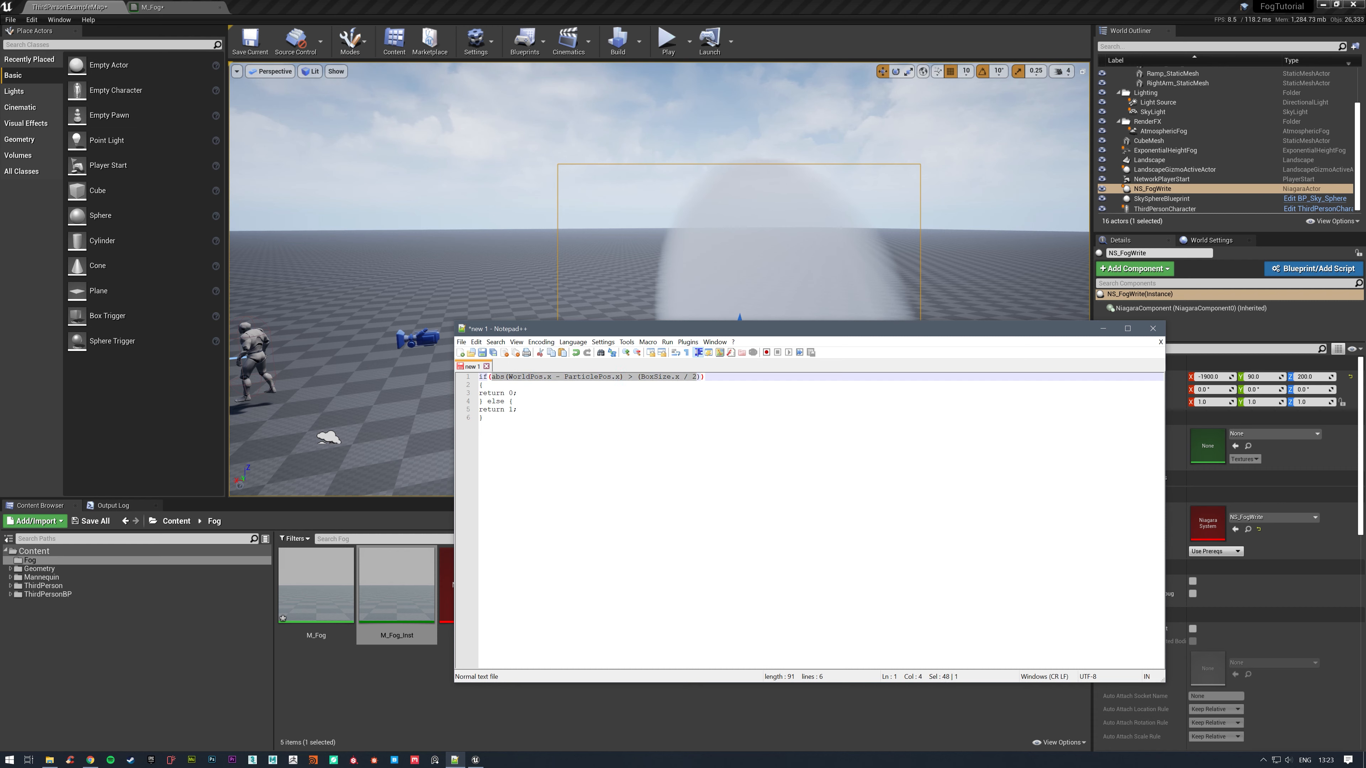
pyautogui.click(514, 402)
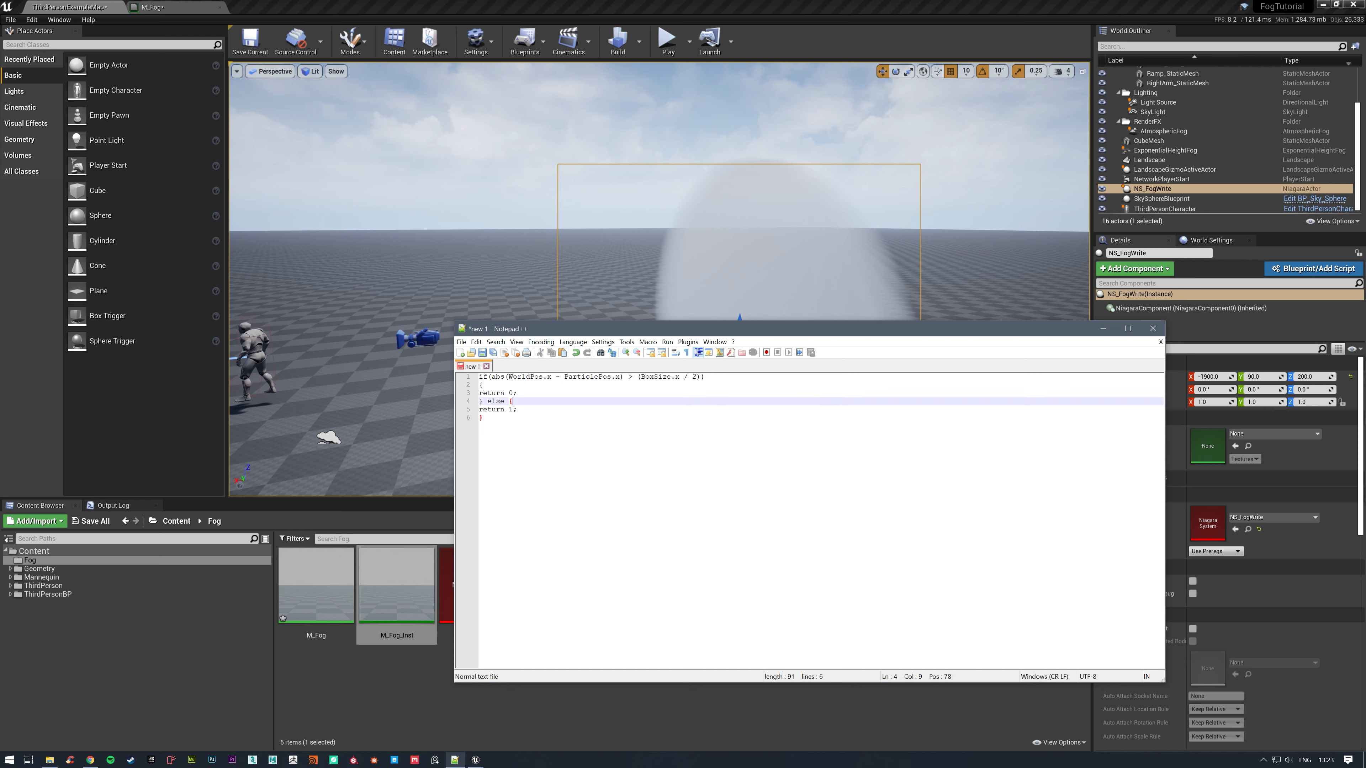
pyautogui.moveTo(699, 377); pyautogui.dragTo(491, 377)
pyautogui.hotkey('ctrl', 'c')
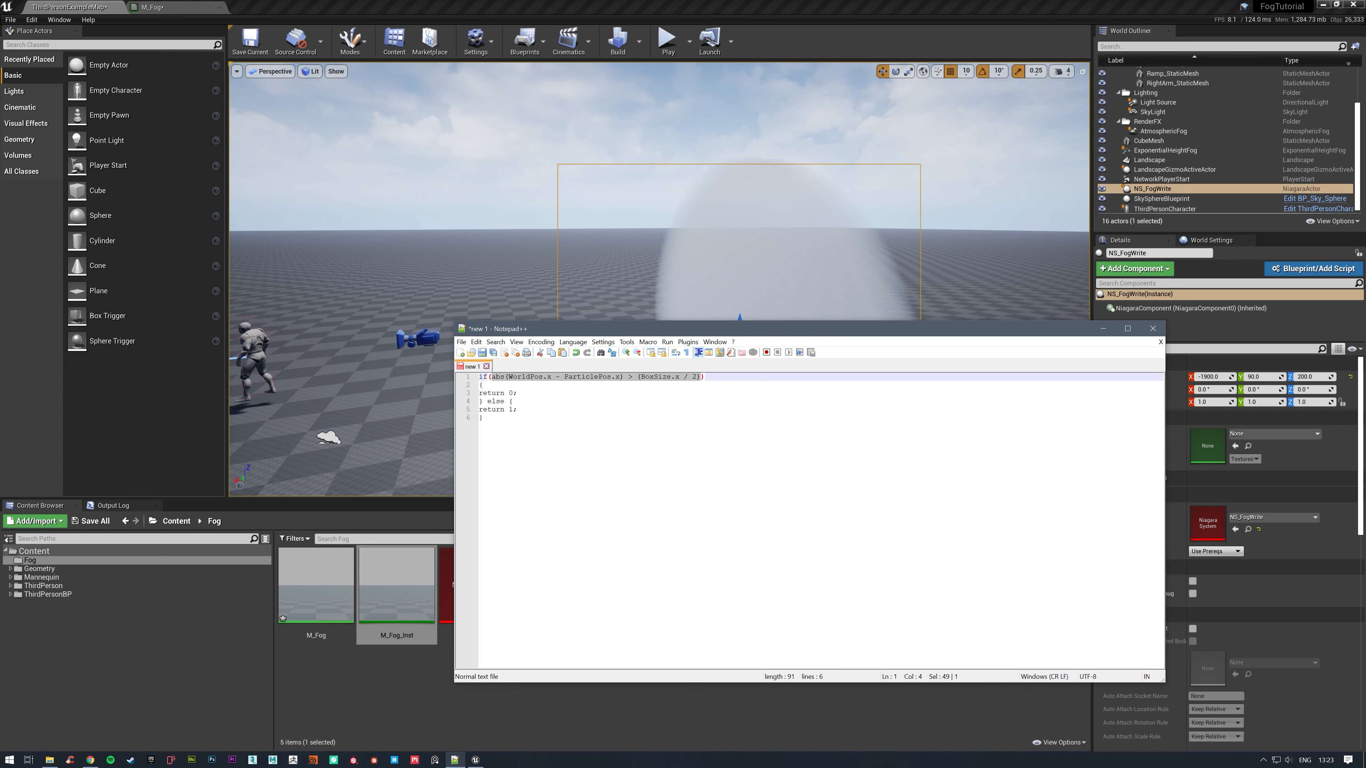
pyautogui.click(699, 378)
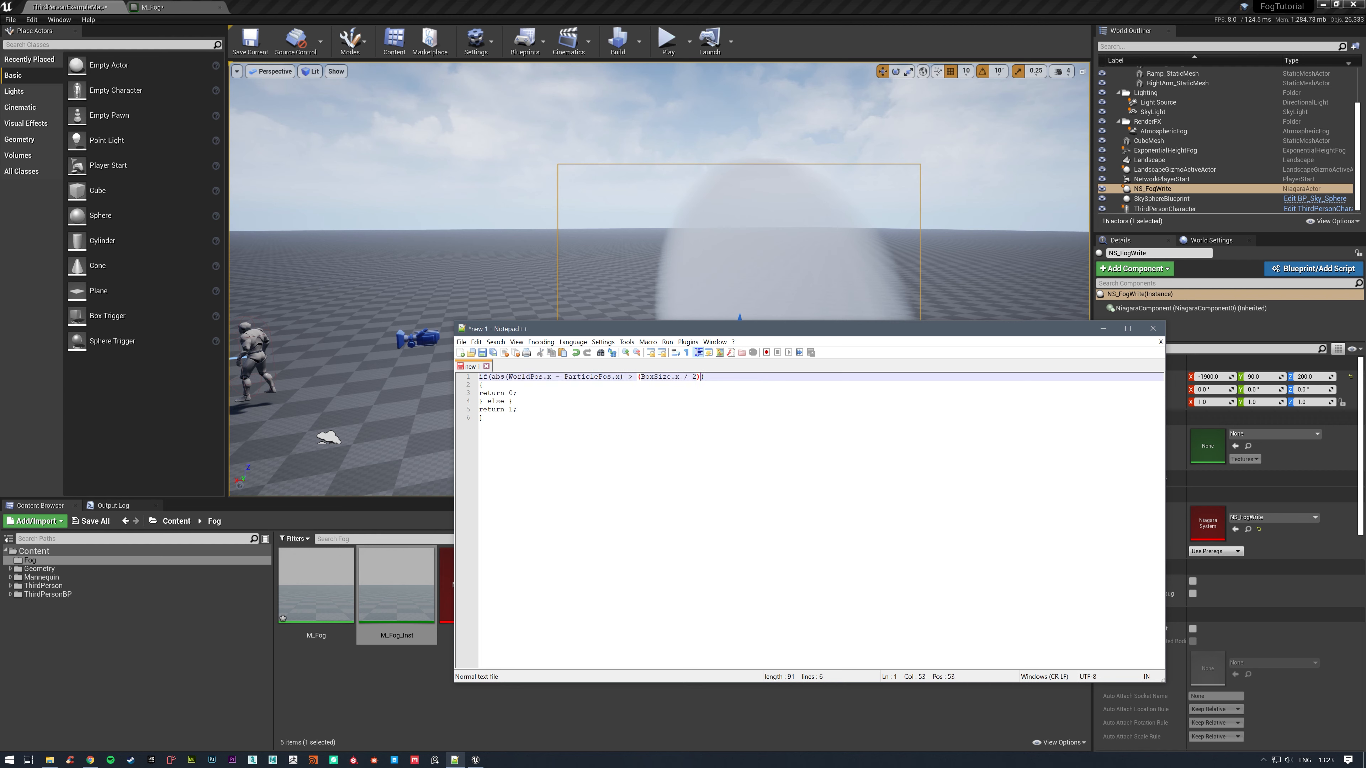
# Extend the if condition with || abs(WorldPos.y - ParticlePos.y) > (BoxSize.y / 2).
pyautogui.write('||')
pyautogui.hotkey('ctrl', 'v')
pyautogui.click(777, 377)
pyautogui.press('BackSpace')
pyautogui.write('y')
pyautogui.click(905, 377)
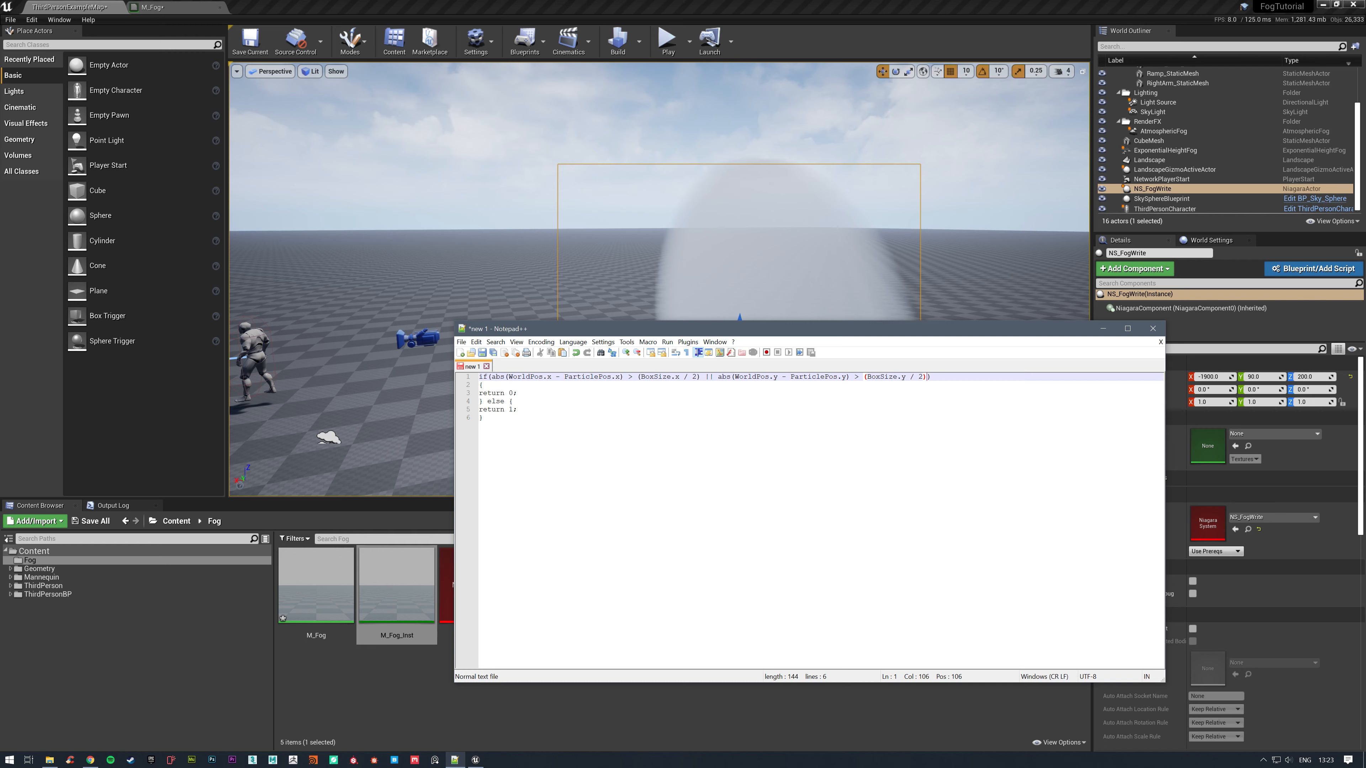
# Append a third comparison to the if condition: || abs(WorldPos.z - ParticlePos.z) > (BoxSize.z / 2).
pyautogui.write('||')
pyautogui.hotkey('ctrl', 'v')
pyautogui.press('BackSpace')
pyautogui.write('z')
pyautogui.click(1128, 377)
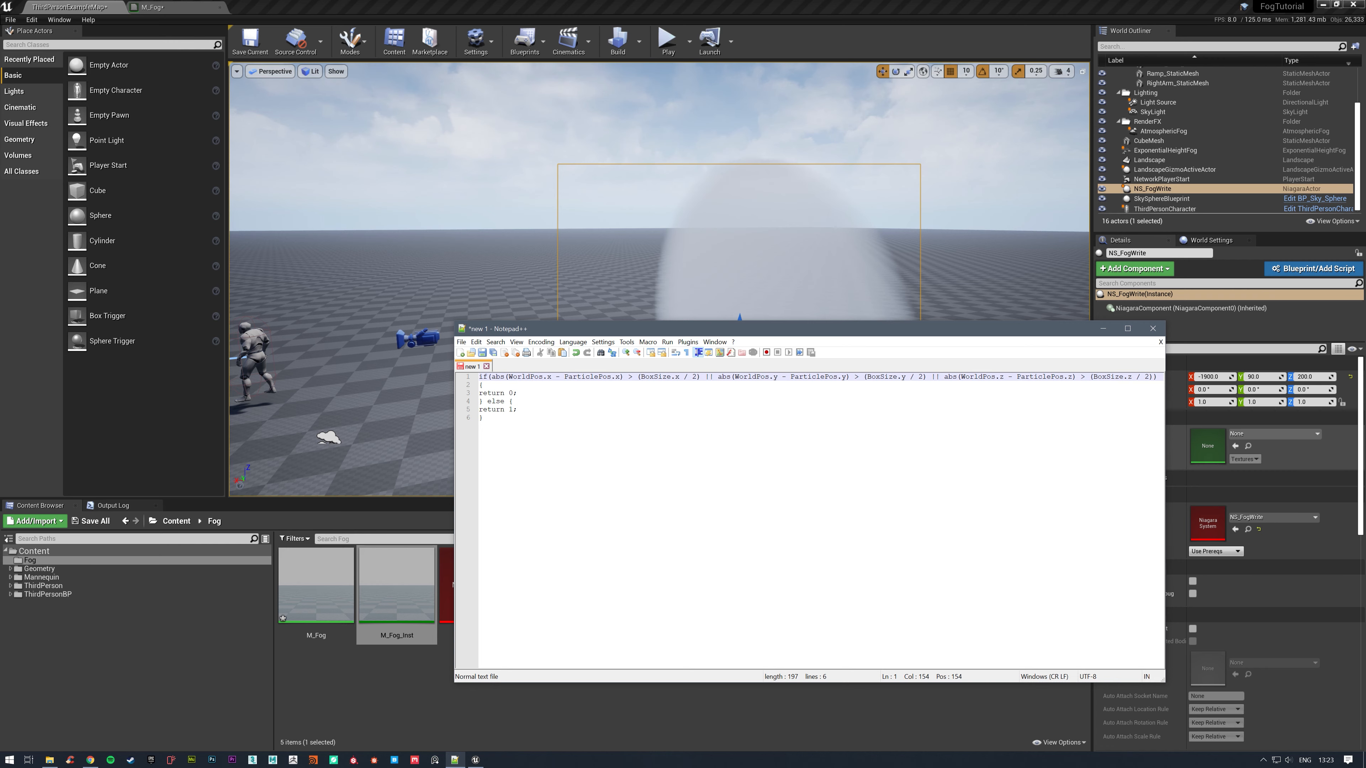
# Copy the whole three-axis if/else snippet, paste it into the M_Fog Custom node's Code in place of the old code, and apply the material.
pyautogui.click(483, 418)
pyautogui.hotkey('ctrl', 'a')
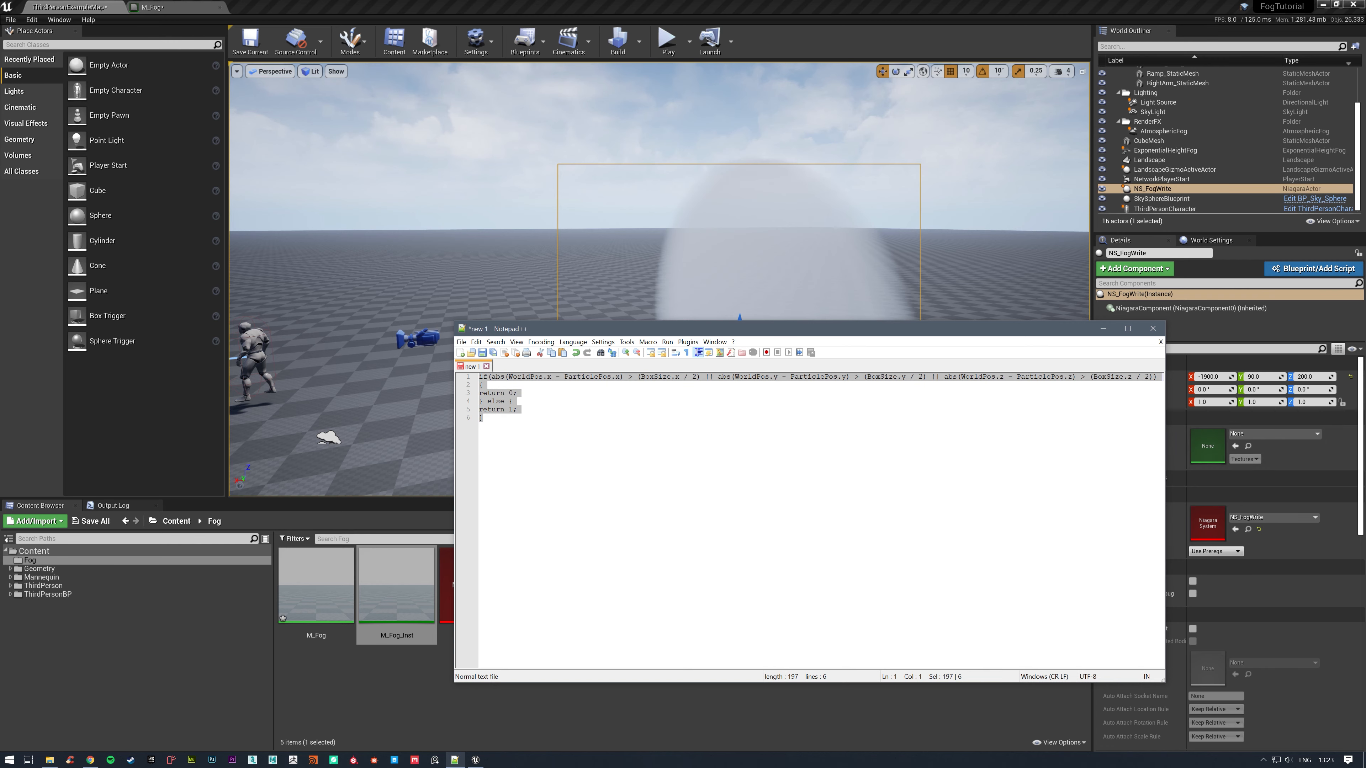
pyautogui.click(184, 6)
pyautogui.click(683, 221)
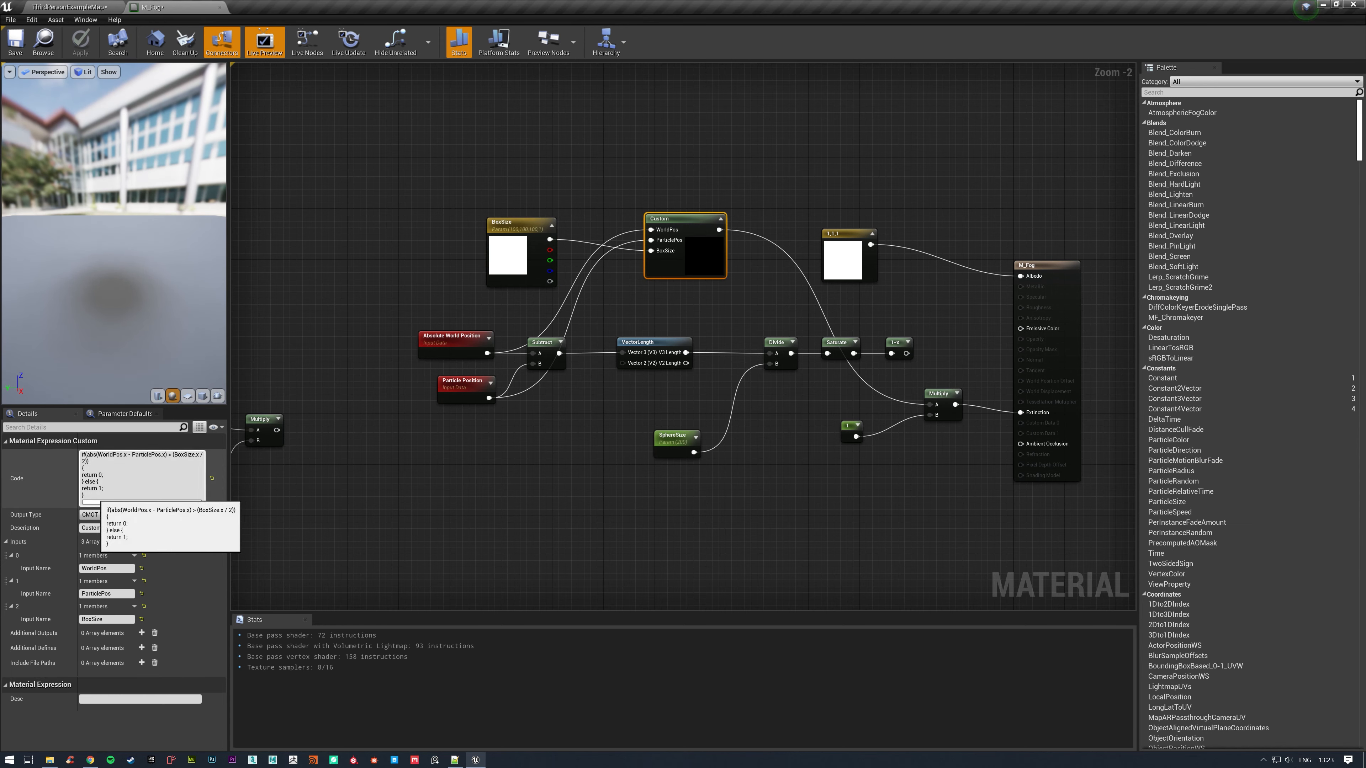
pyautogui.click(558, 478)
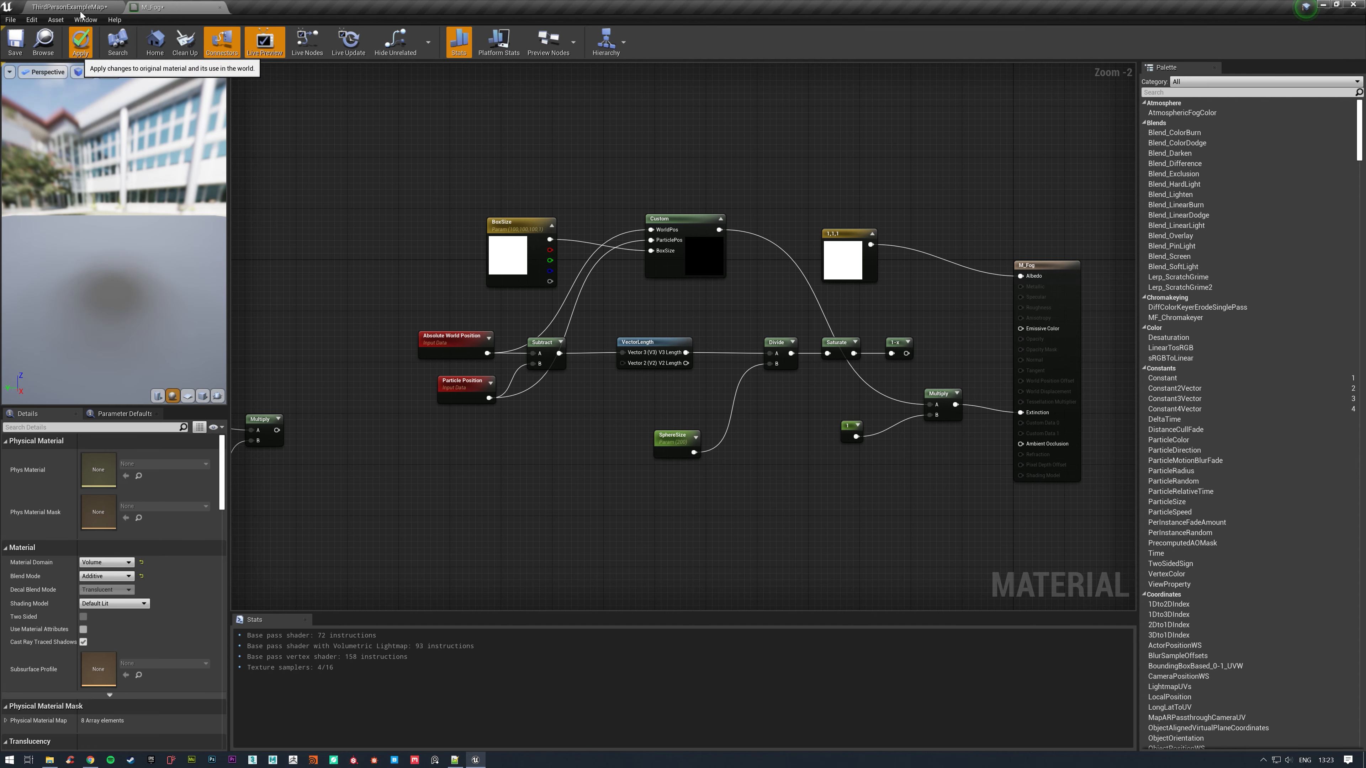
pyautogui.click(80, 42)
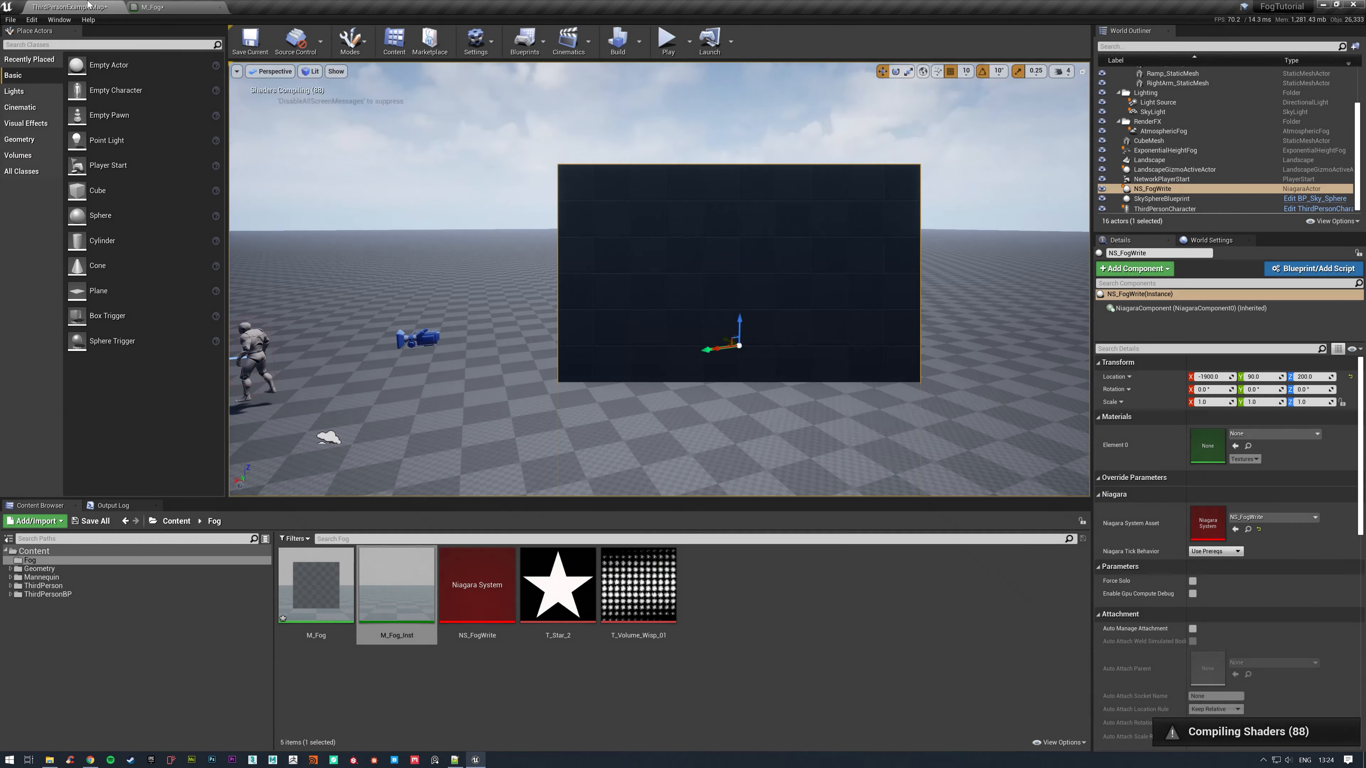
# Return to the ThirdPersonExampleMap level and examine the NS_FogWrite fog's box shape from another viewpoint.
pyautogui.click(87, 5)
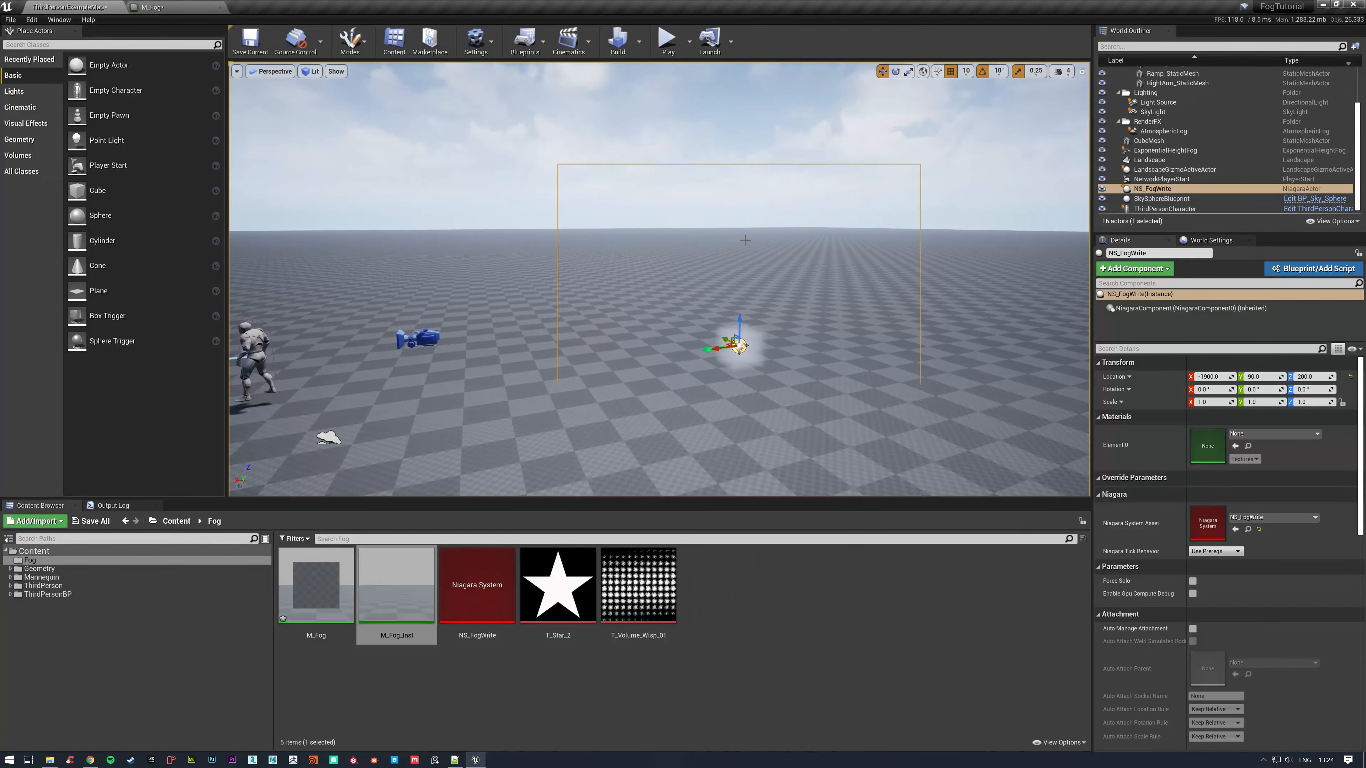
pyautogui.moveTo(744, 242); pyautogui.dragTo(1046, 277, button='right')
pyautogui.press('a')
pyautogui.press('w')
pyautogui.press('a')
pyautogui.press('s')
# Open M_Fog_Inst, set BoxSize to about R 196.6, G 339.7 and B 151.5, and close the instance.
pyautogui.doubleClick(387, 581)
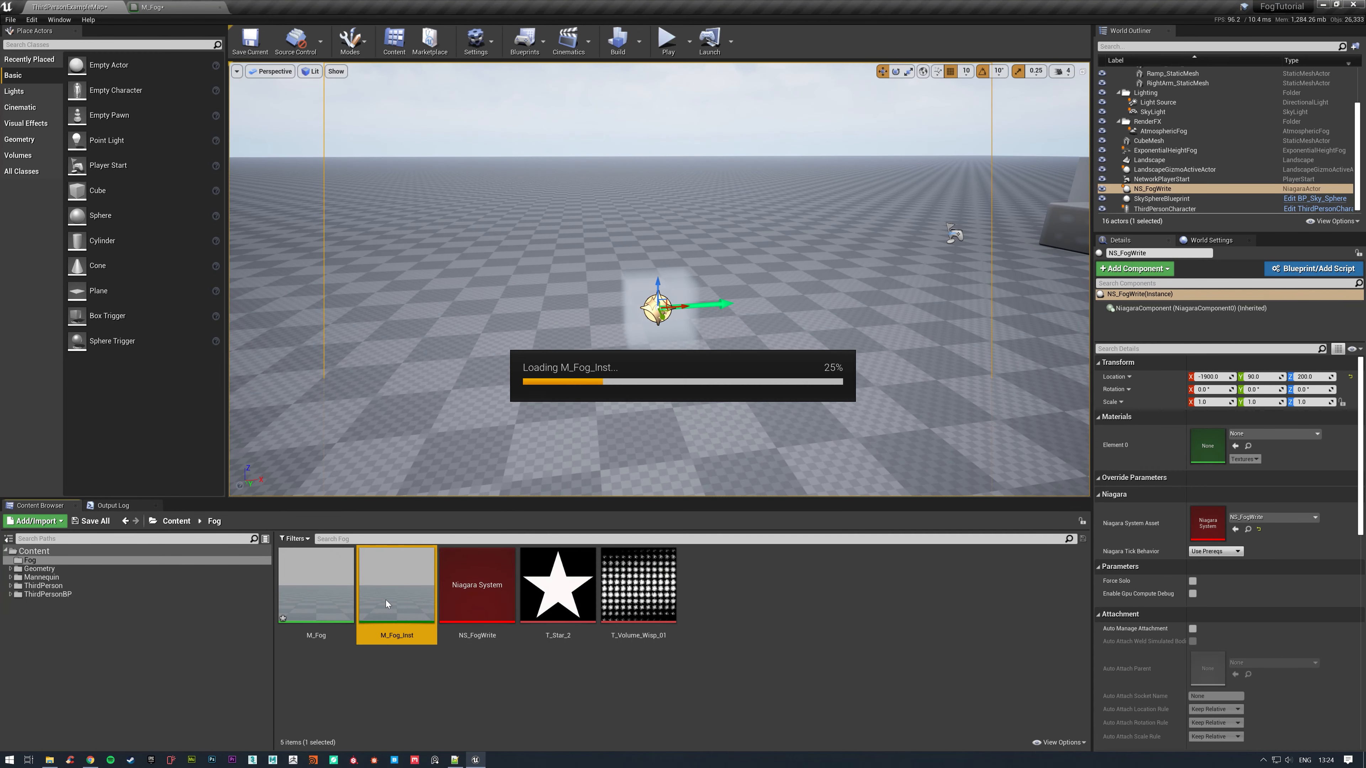
pyautogui.moveTo(819, 415); pyautogui.dragTo(429, 411)
pyautogui.click(383, 519)
pyautogui.click(374, 518)
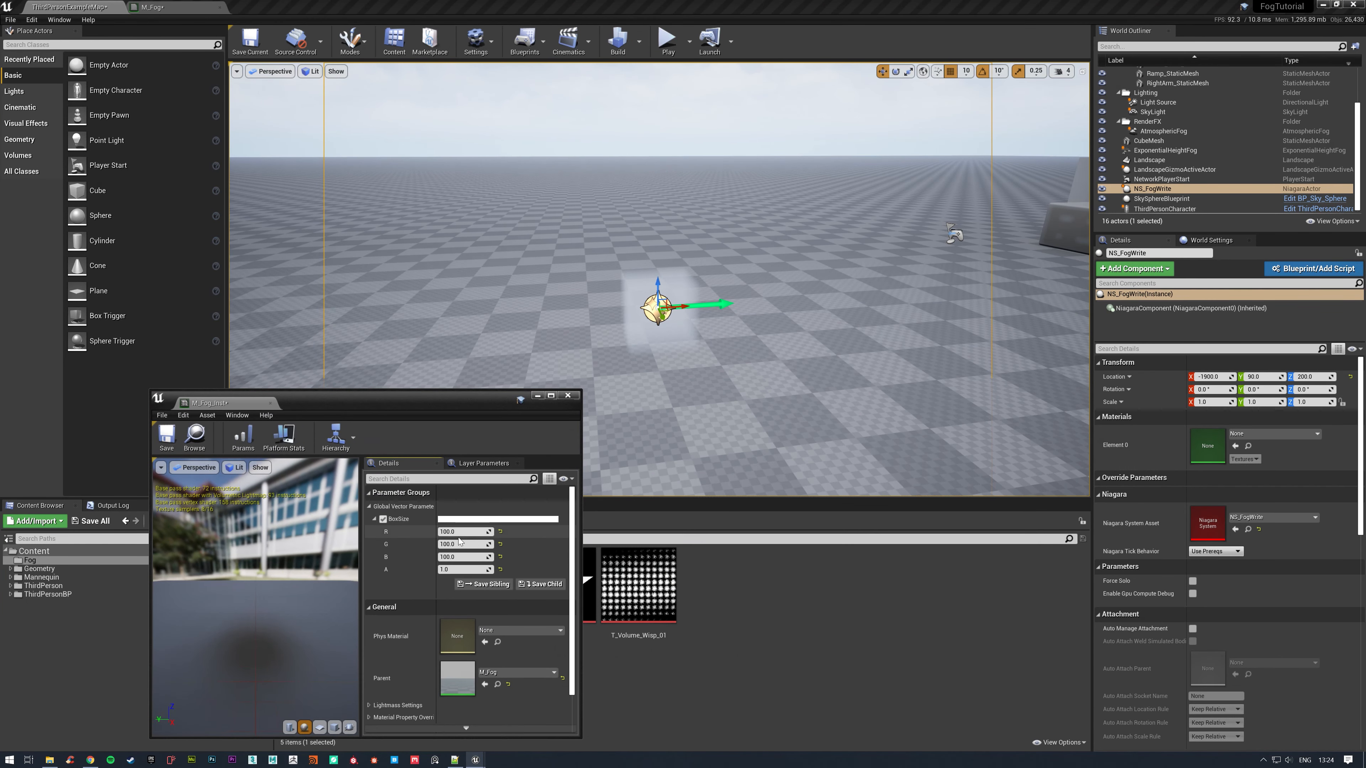
pyautogui.moveTo(462, 531); pyautogui.dragTo(511, 545)
pyautogui.moveTo(450, 561)
pyautogui.mouseDown()
pyautogui.moveTo(516, 561)
pyautogui.moveTo(398, 545)
pyautogui.moveTo(457, 544)
pyautogui.mouseUp()
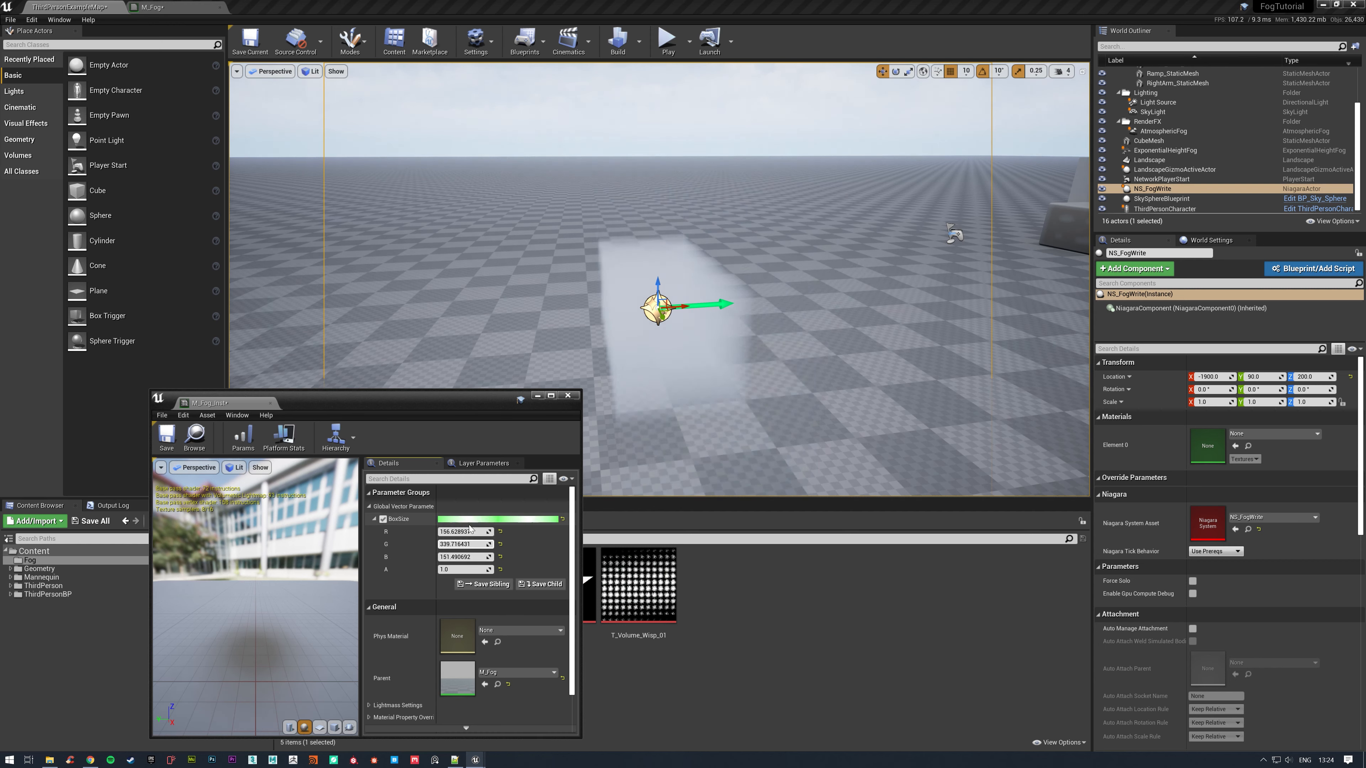
pyautogui.click(566, 396)
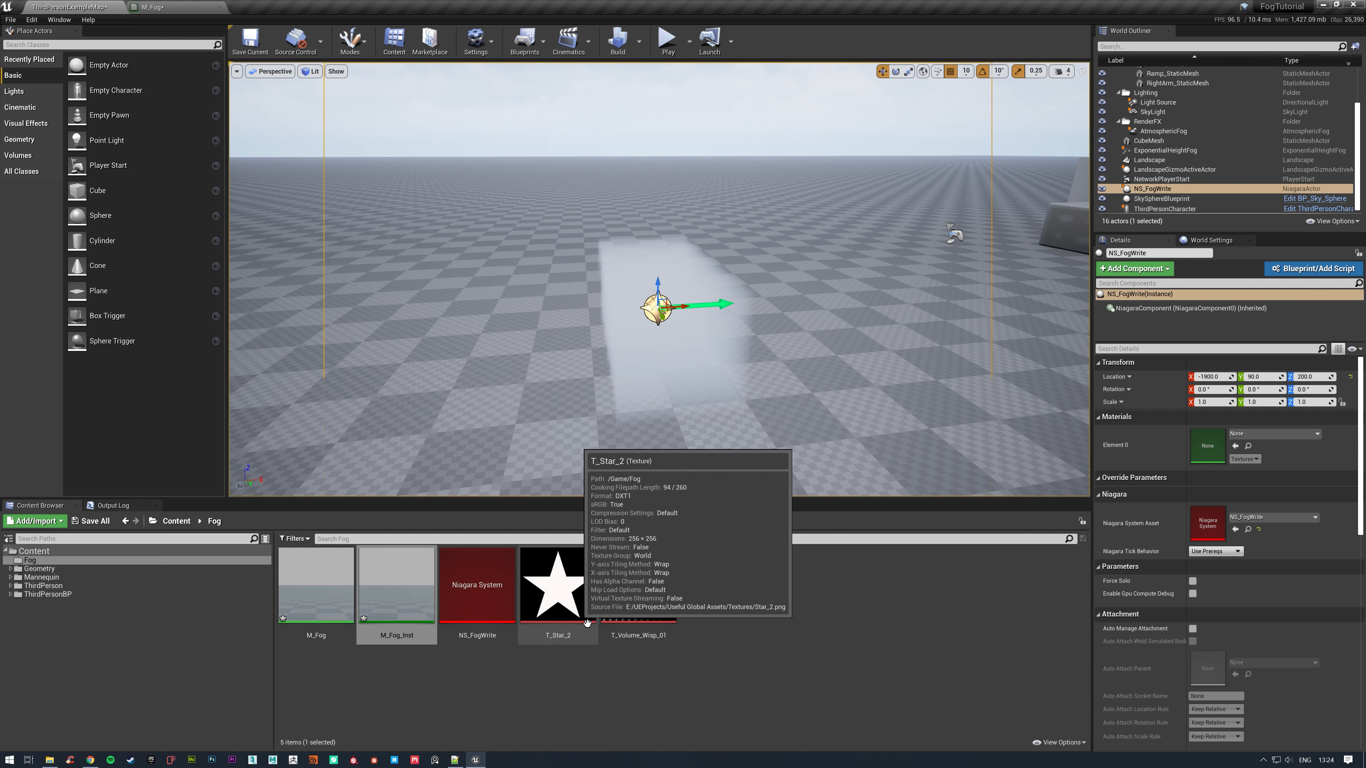
# Add the T_Star_2 texture to the M_Fog graph as a Texture Sample and place it above the BoxSize parameter.
pyautogui.click(159, 6)
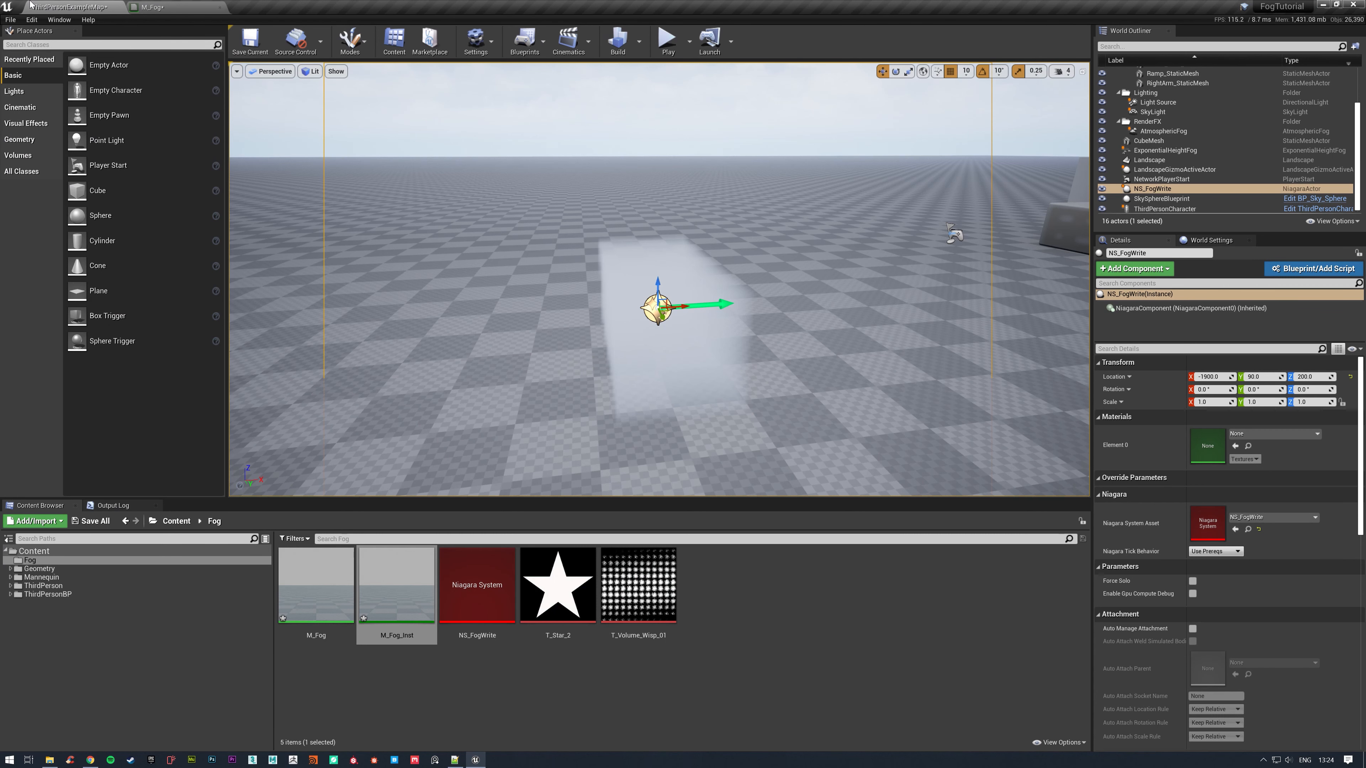
pyautogui.click(69, 7)
pyautogui.moveTo(591, 596); pyautogui.dragTo(225, 162)
pyautogui.moveTo(269, 251); pyautogui.dragTo(418, 501)
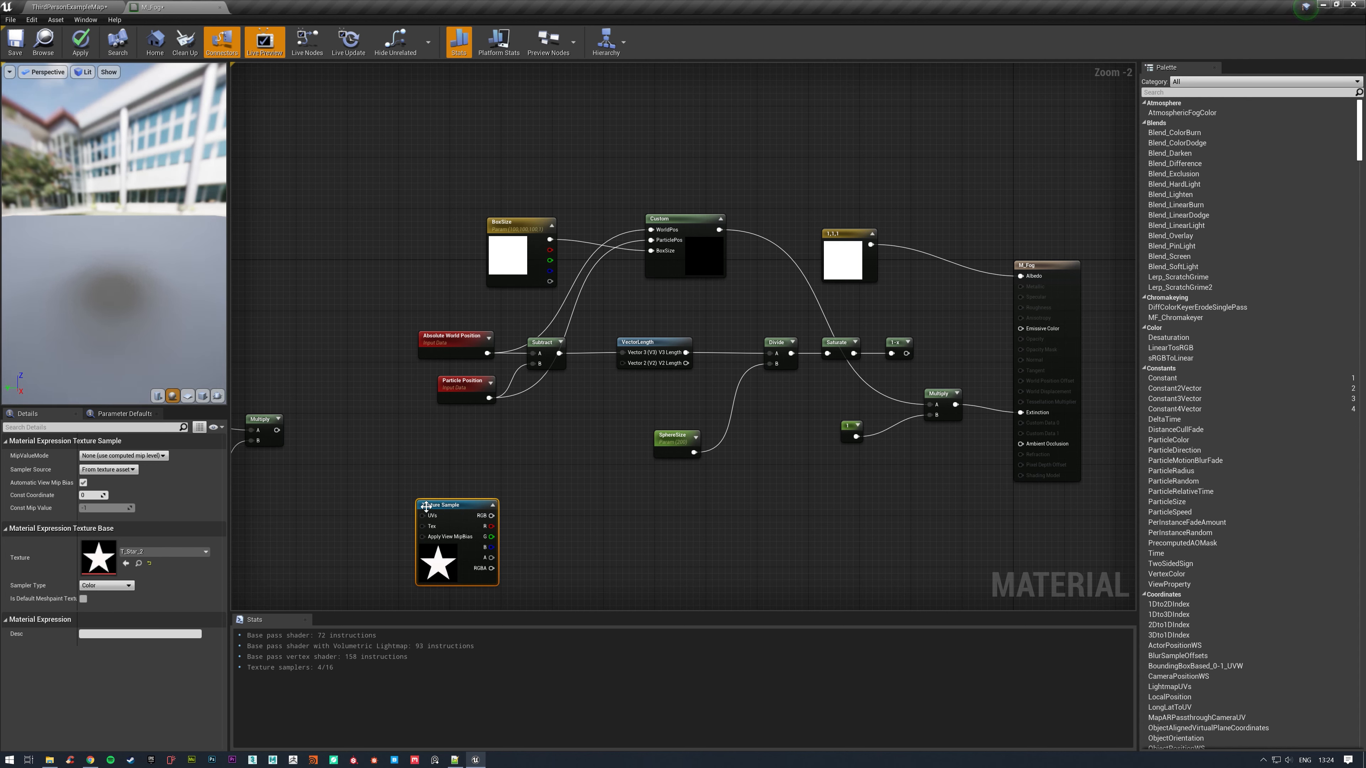
pyautogui.moveTo(545, 425); pyautogui.dragTo(715, 365, button='right')
pyautogui.moveTo(624, 446); pyautogui.dragTo(511, 112)
pyautogui.moveTo(586, 86); pyautogui.dragTo(604, 308, button='right')
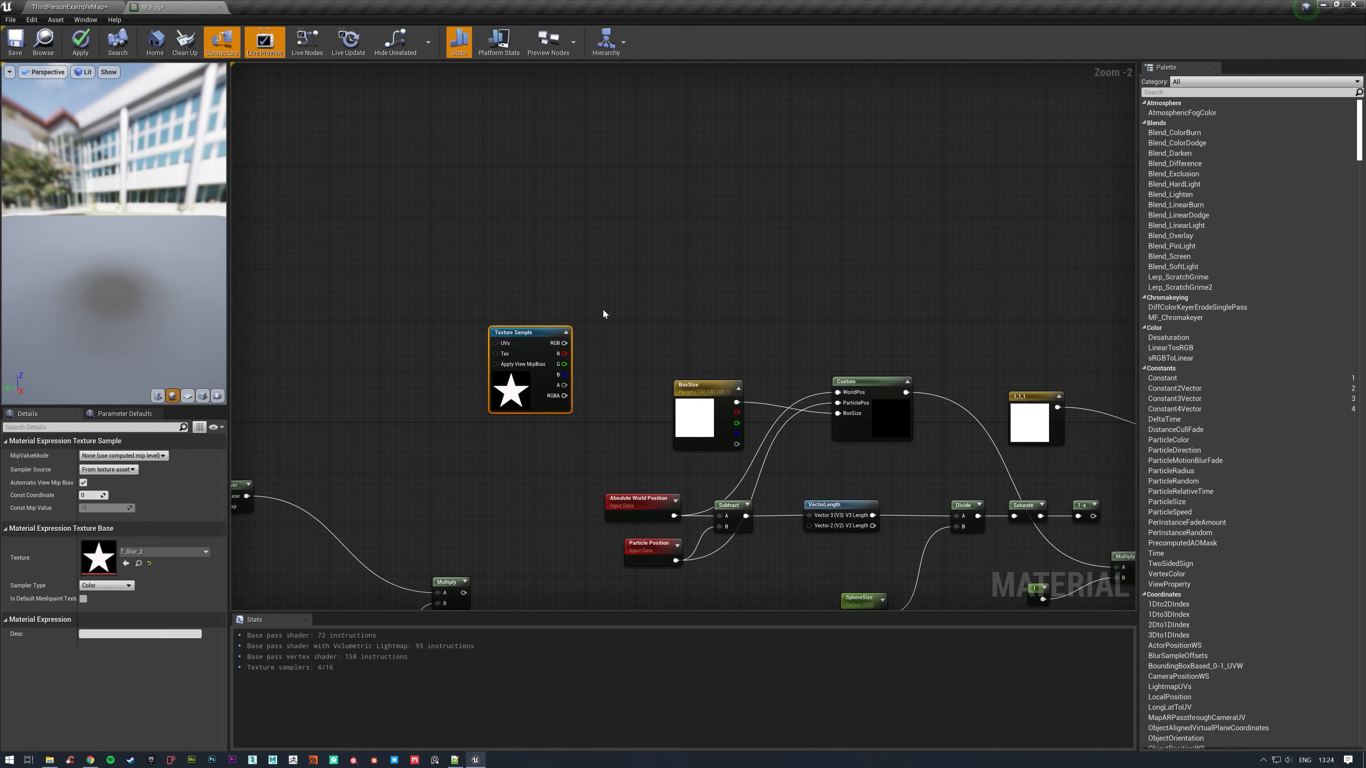
pyautogui.moveTo(543, 331); pyautogui.dragTo(689, 274)
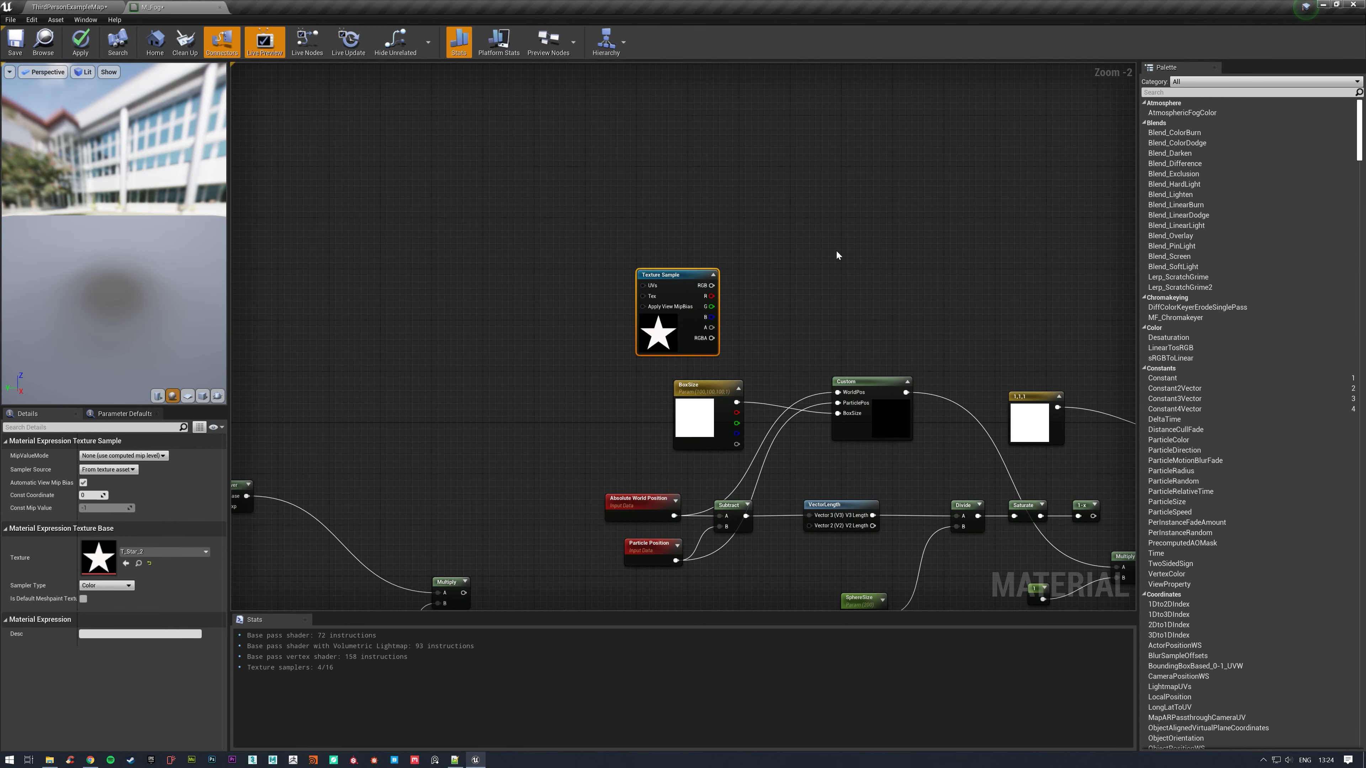
pyautogui.moveTo(837, 242); pyautogui.dragTo(678, 204, button='right')
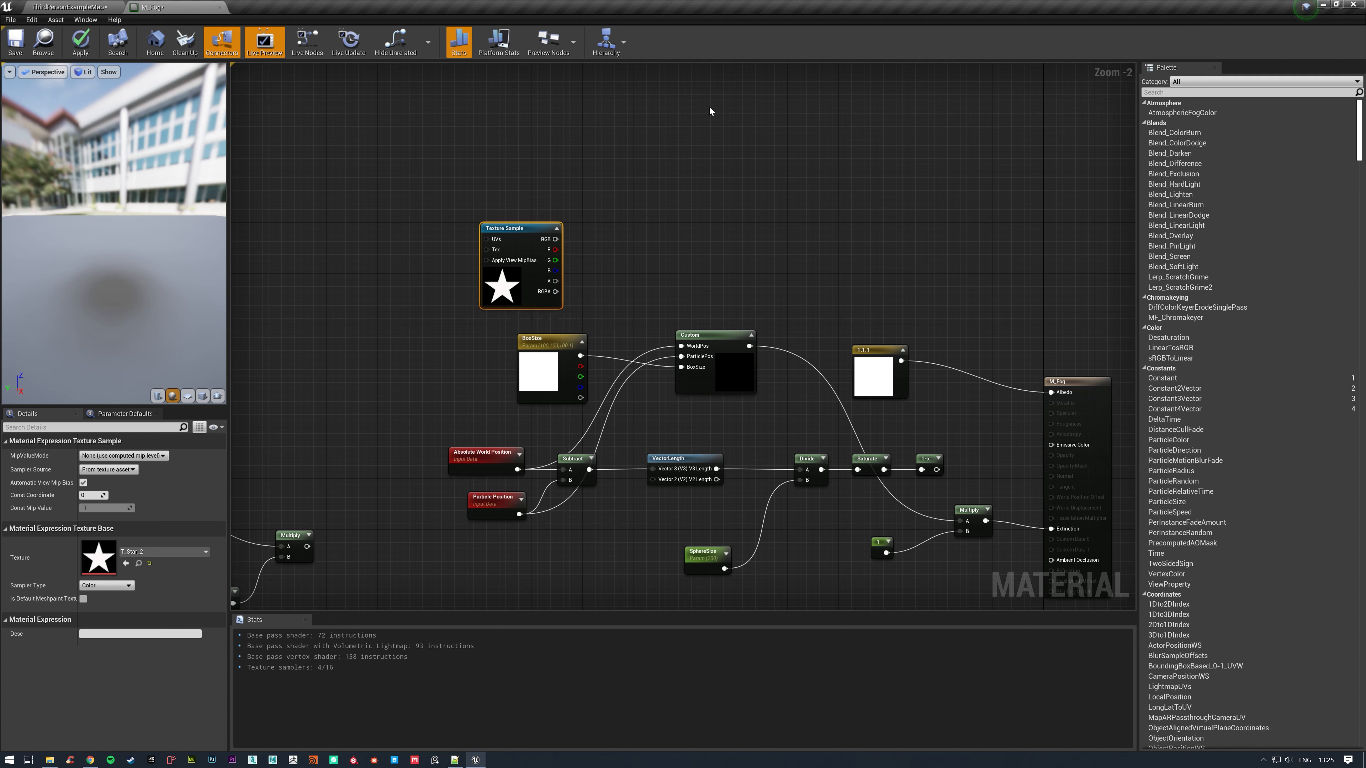
pyautogui.moveTo(534, 228); pyautogui.dragTo(527, 189)
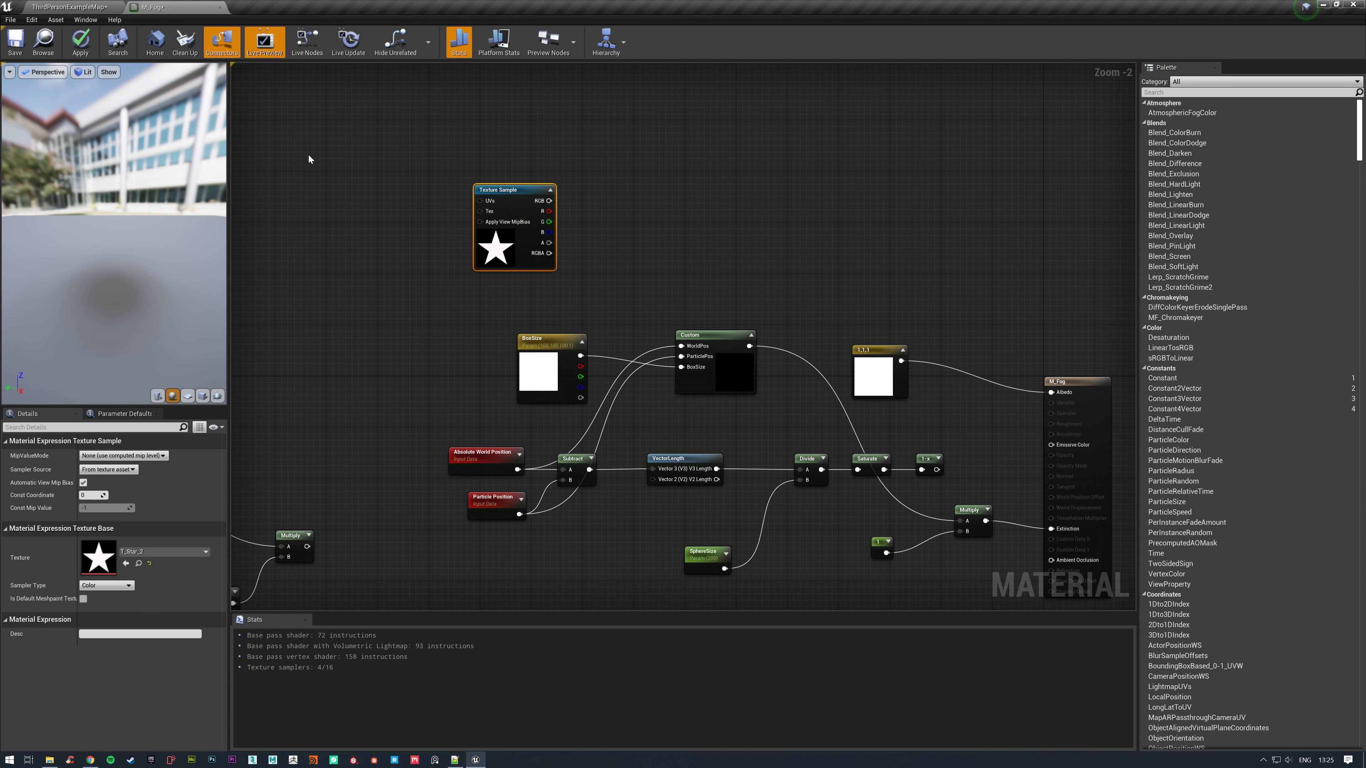
pyautogui.moveTo(680, 177); pyautogui.dragTo(711, 226, button='right')
# Add a BoundingBoxBased_0-1_UVW node to the graph and place it before the star Texture Sample.
pyautogui.rightClick(749, 228)
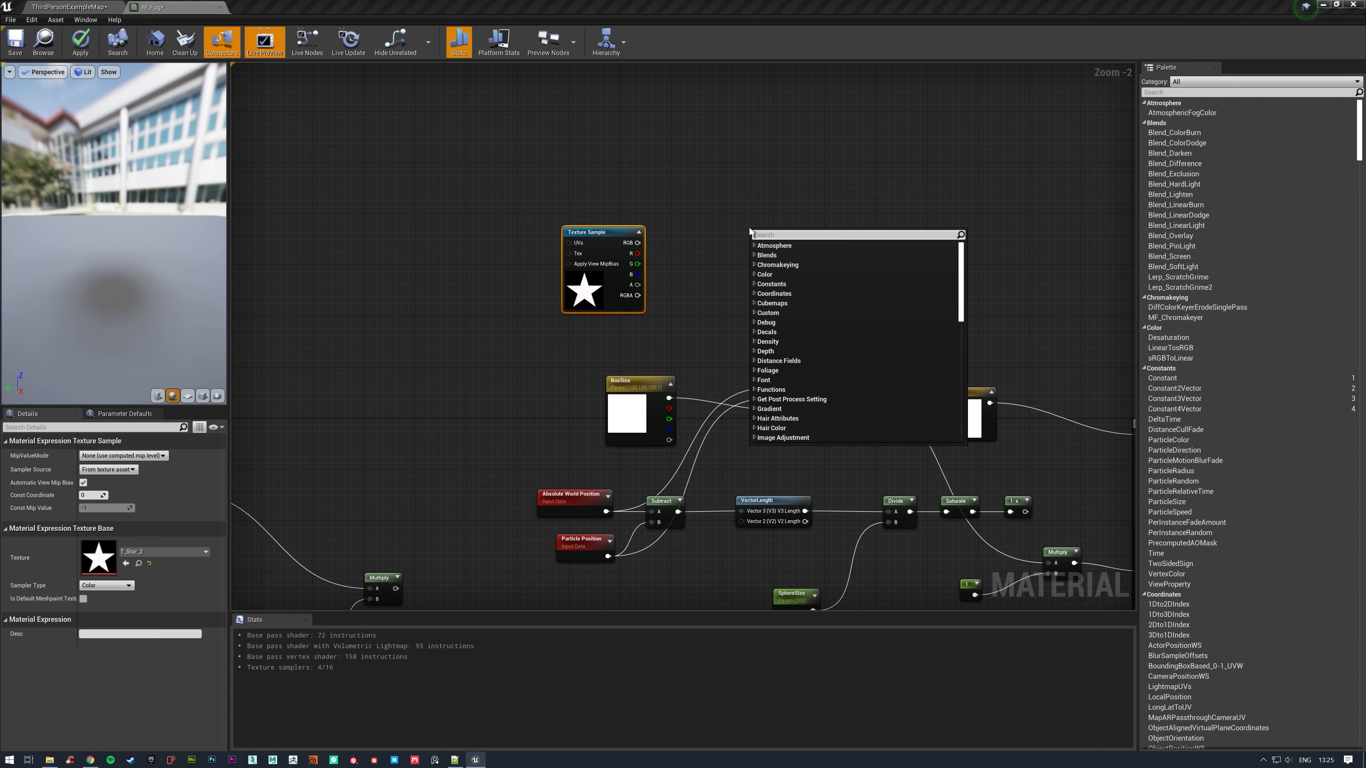
pyautogui.write('bounding')
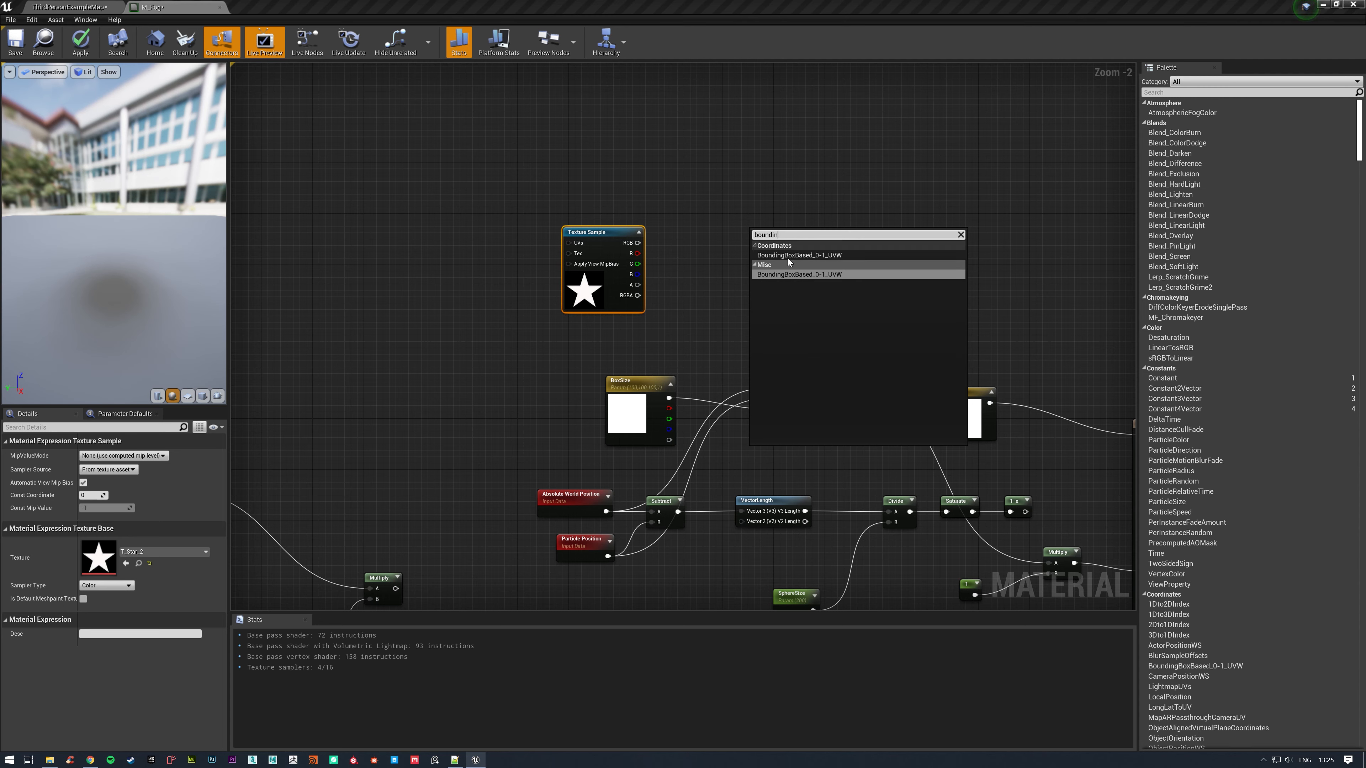
pyautogui.click(846, 255)
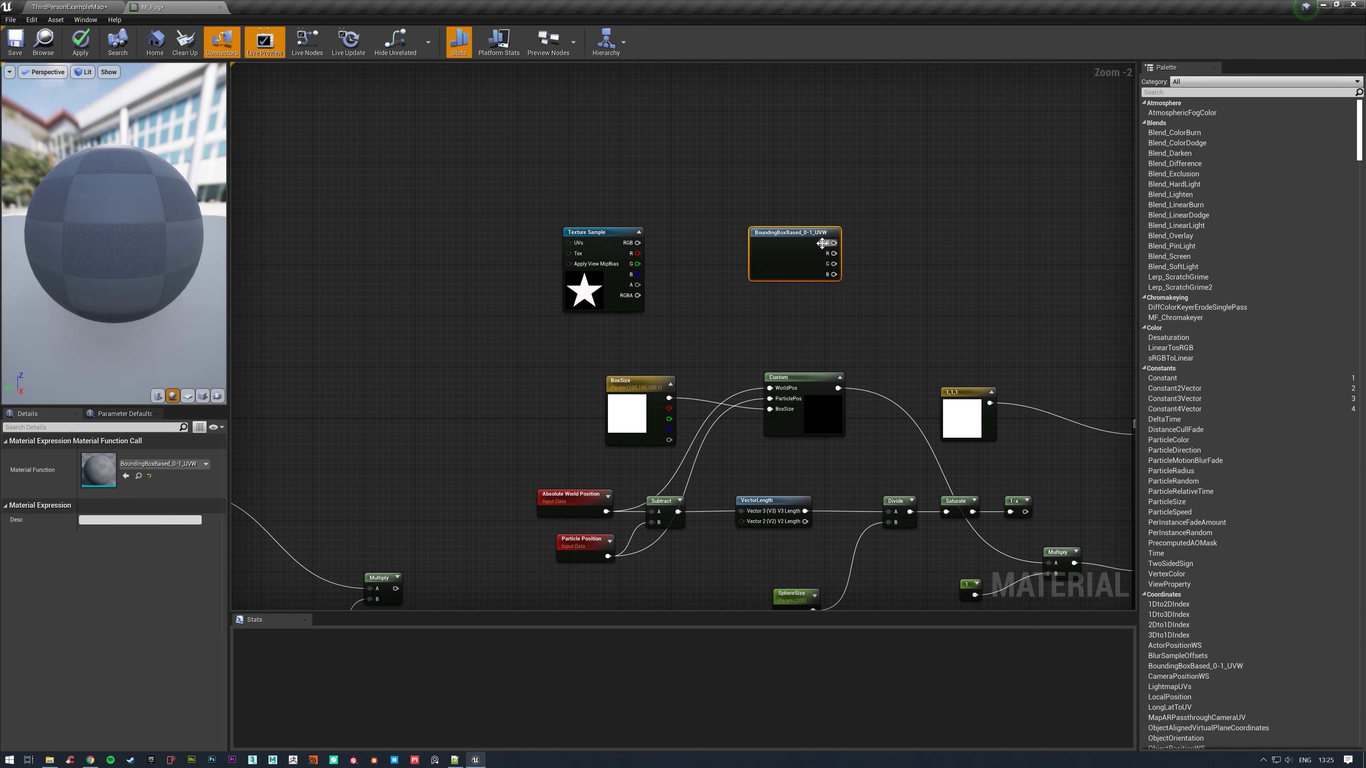
pyautogui.moveTo(822, 240); pyautogui.dragTo(424, 262)
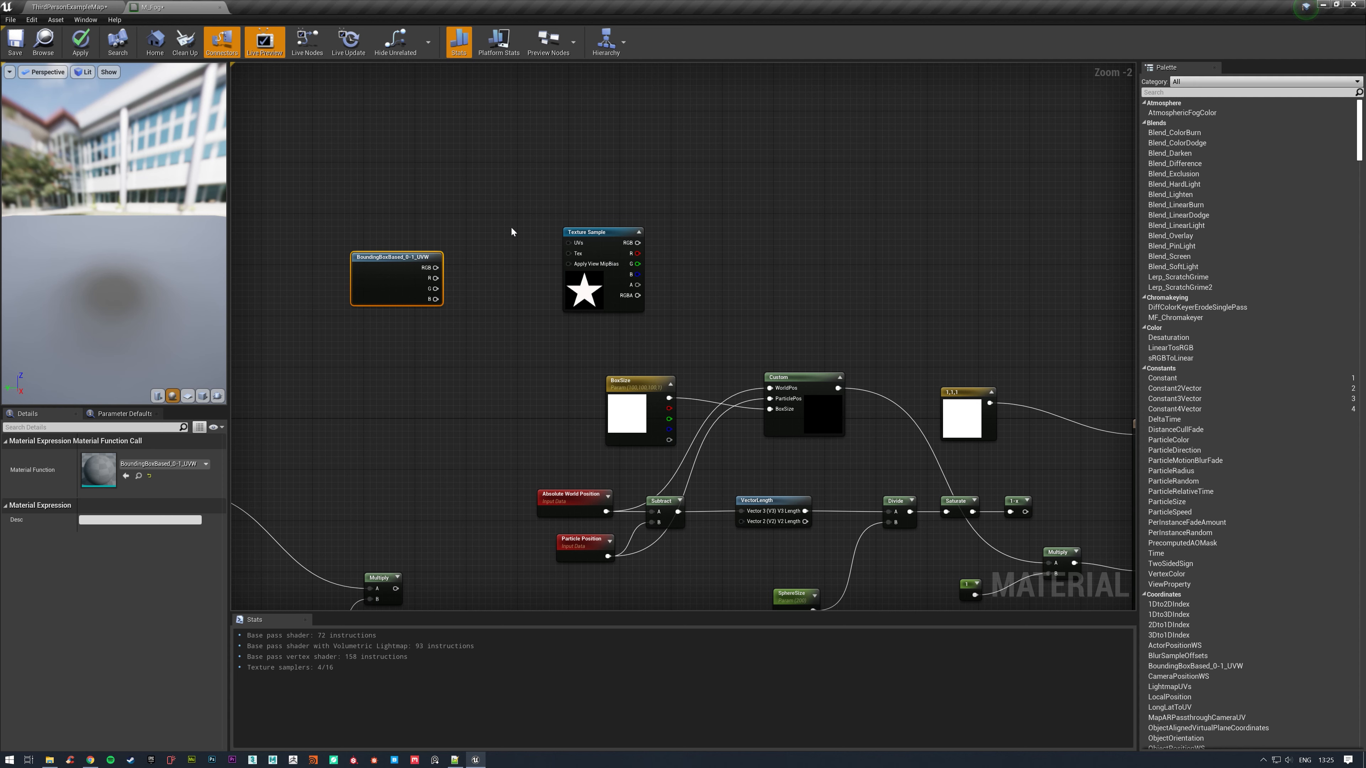
# Combine the bounding box node's R and G outputs with an AppendVector node and connect it to the Texture Sample's UVs.
pyautogui.moveTo(405, 261); pyautogui.dragTo(479, 241)
pyautogui.write('appe')
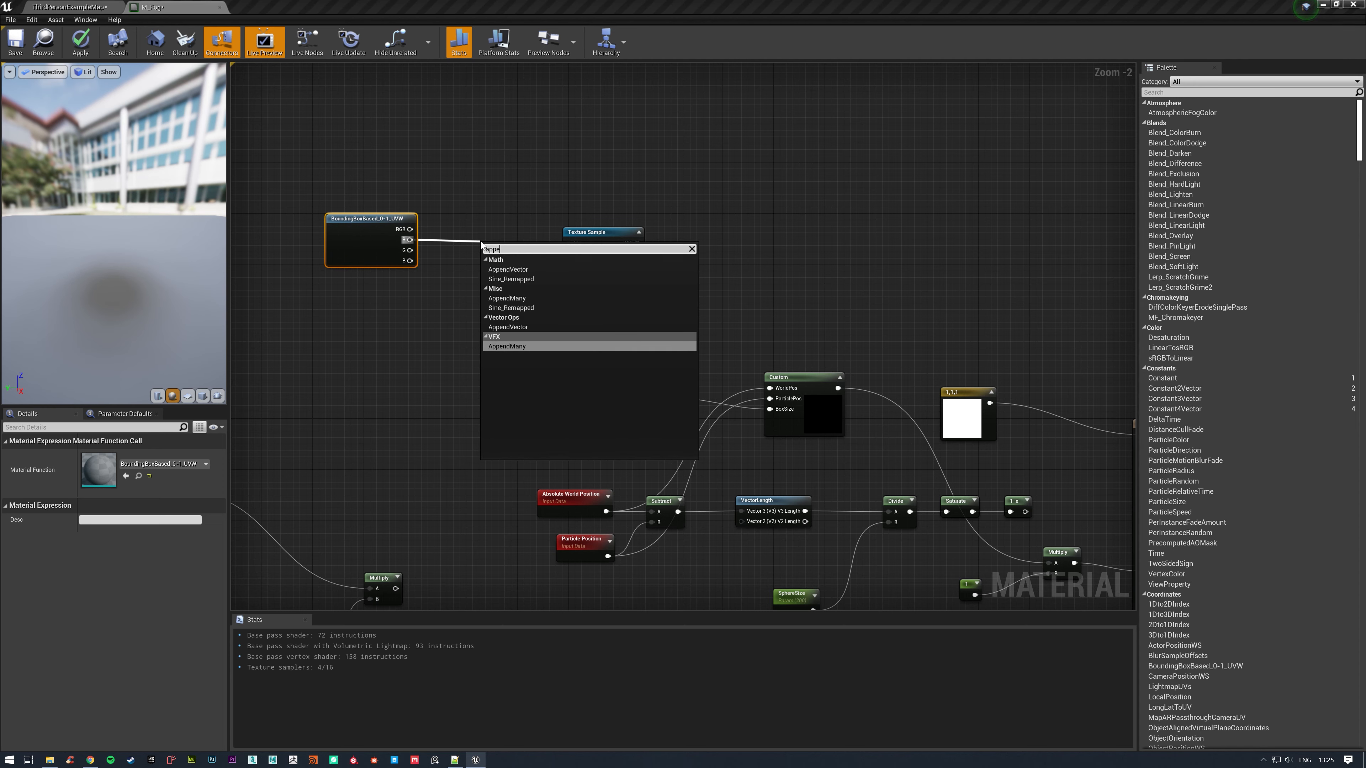
pyautogui.click(507, 269)
pyautogui.moveTo(410, 250); pyautogui.dragTo(569, 242)
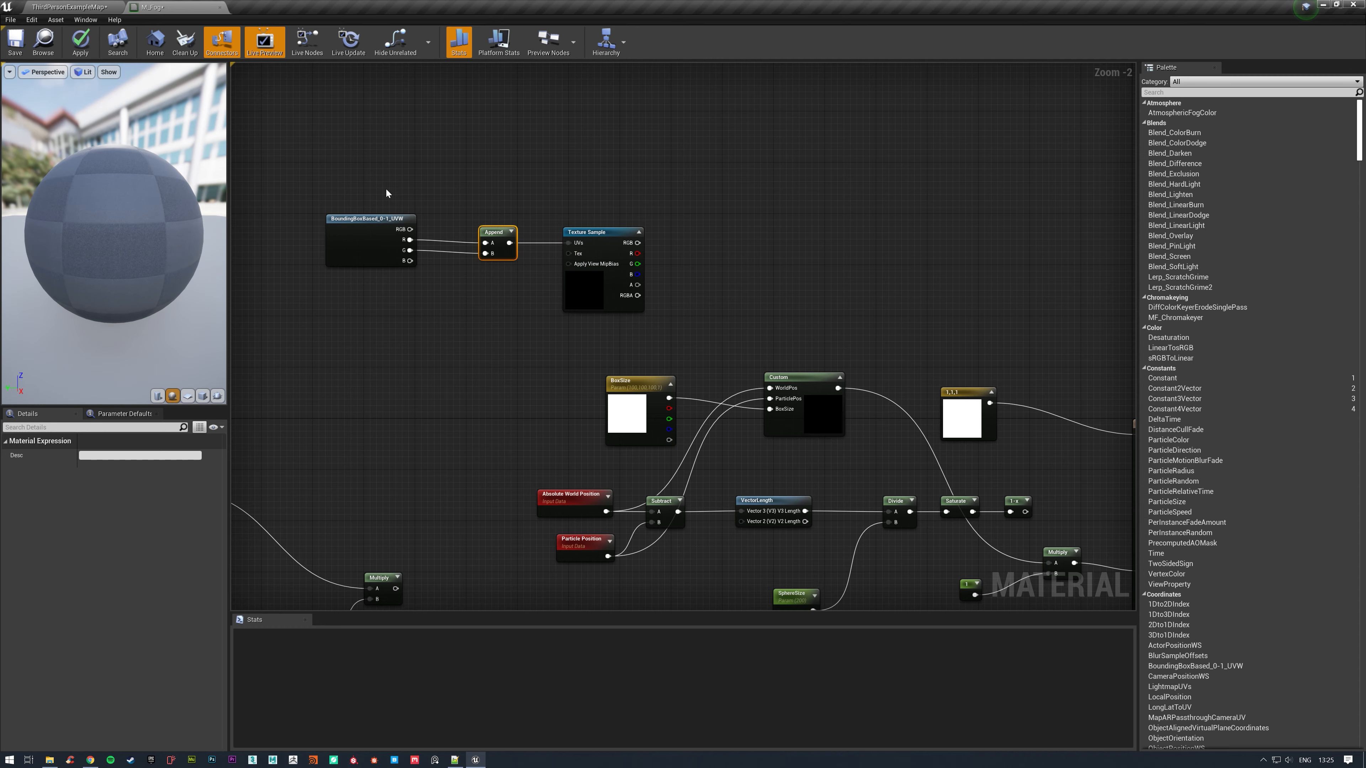
# Connect the star Texture Sample's R output to input A of the Multiply feeding Extinction, apply the material, and check the fog in the level.
pyautogui.moveTo(780, 231); pyautogui.dragTo(559, 205, button='right')
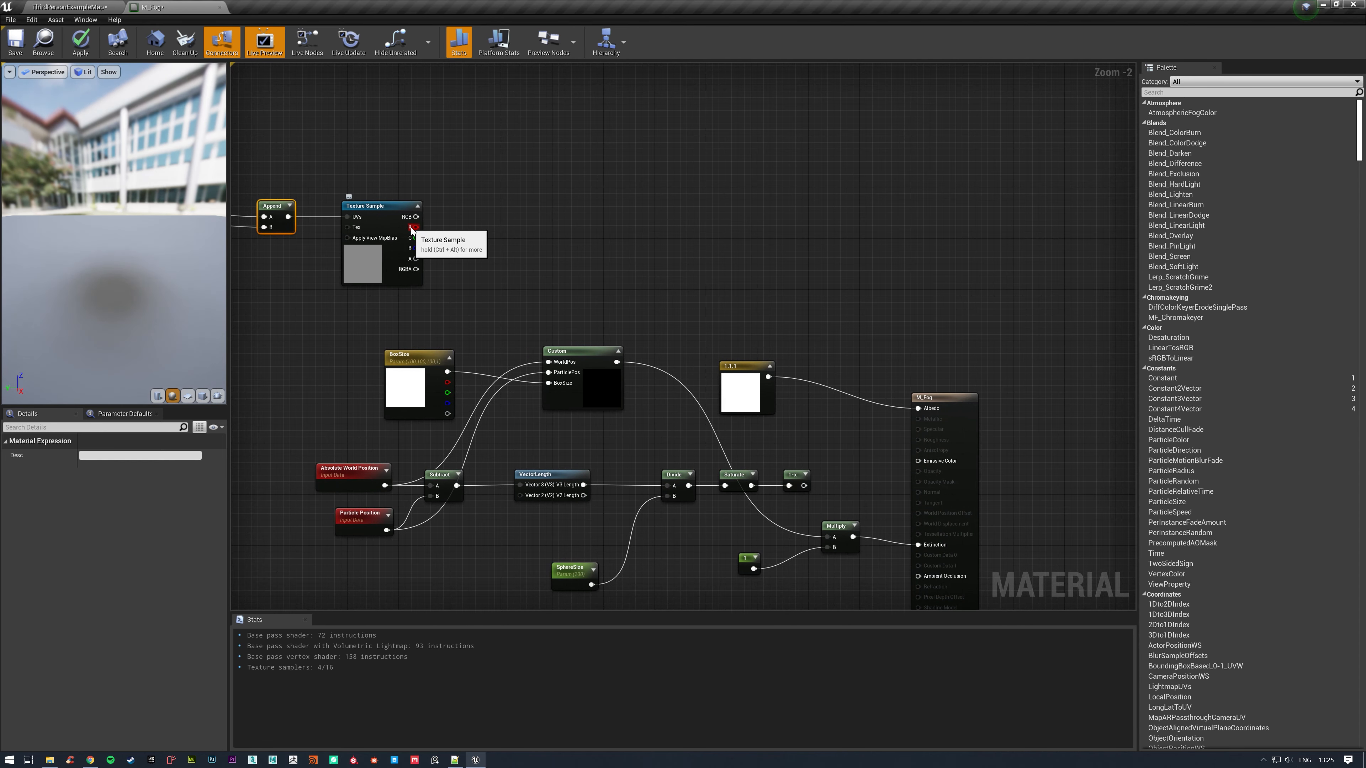
pyautogui.moveTo(414, 227); pyautogui.dragTo(832, 538)
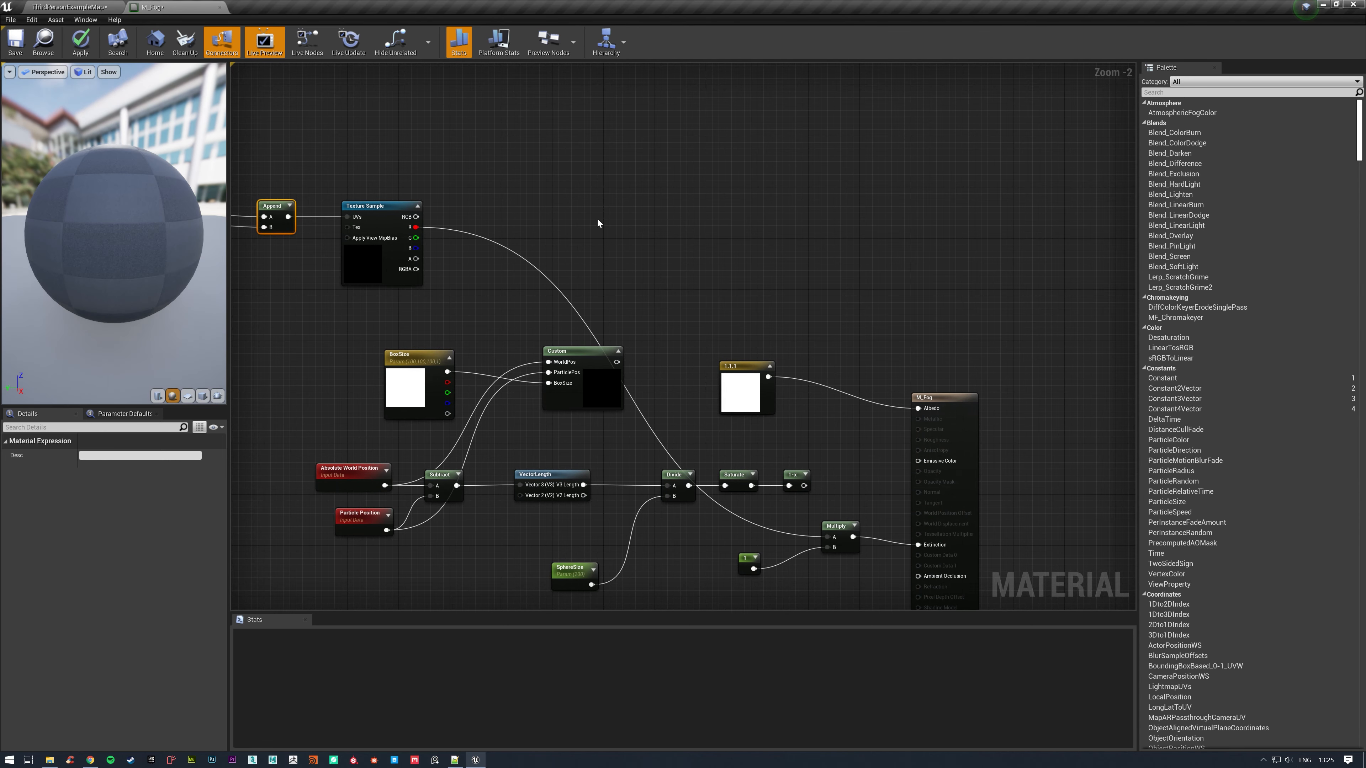
pyautogui.moveTo(597, 219); pyautogui.dragTo(924, 250, button='right')
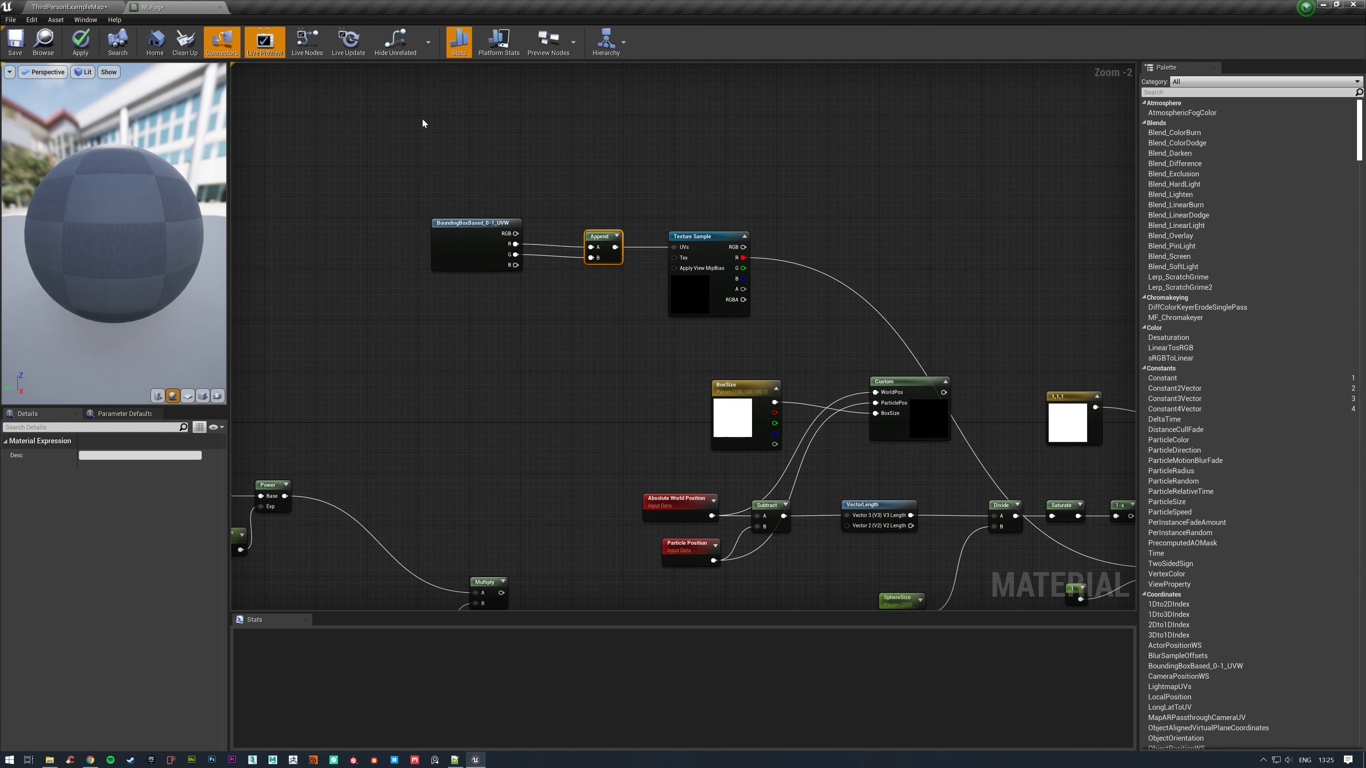
pyautogui.click(92, 43)
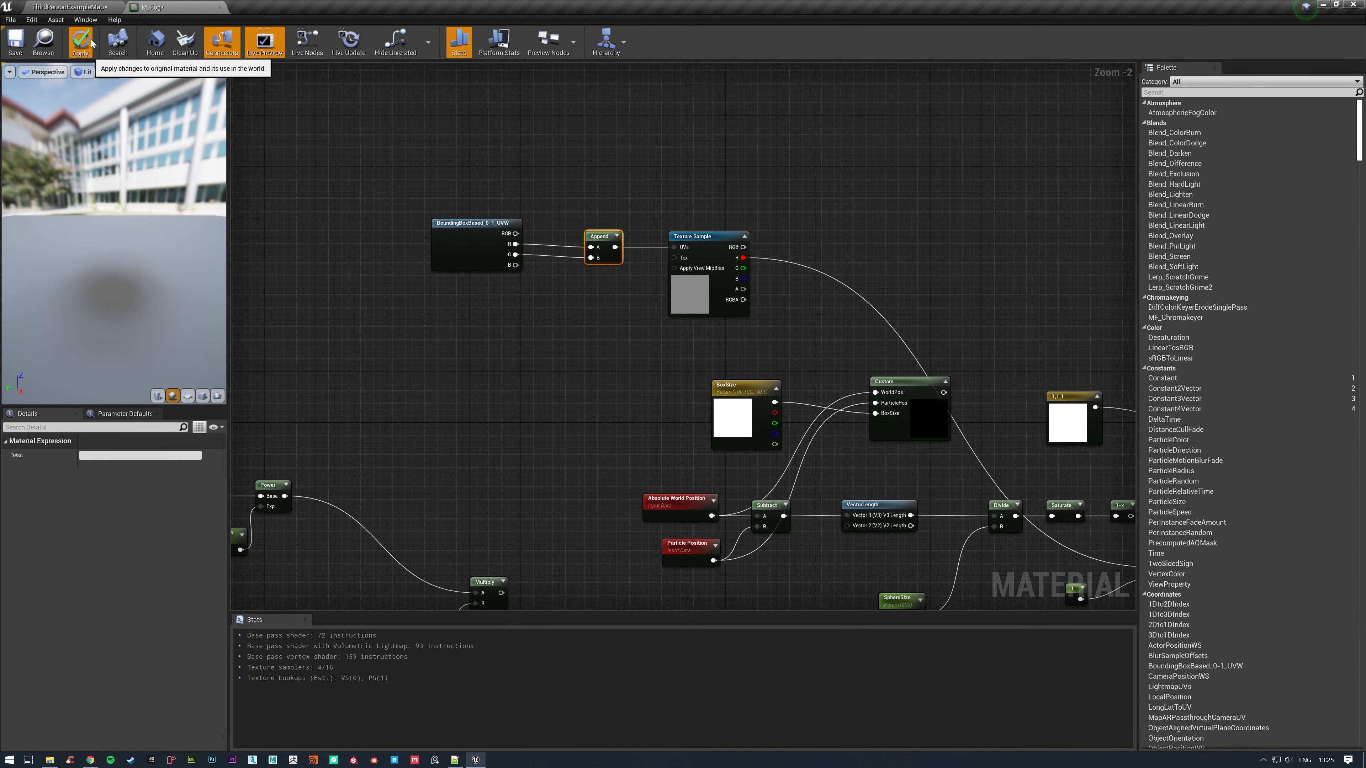
pyautogui.click(79, 5)
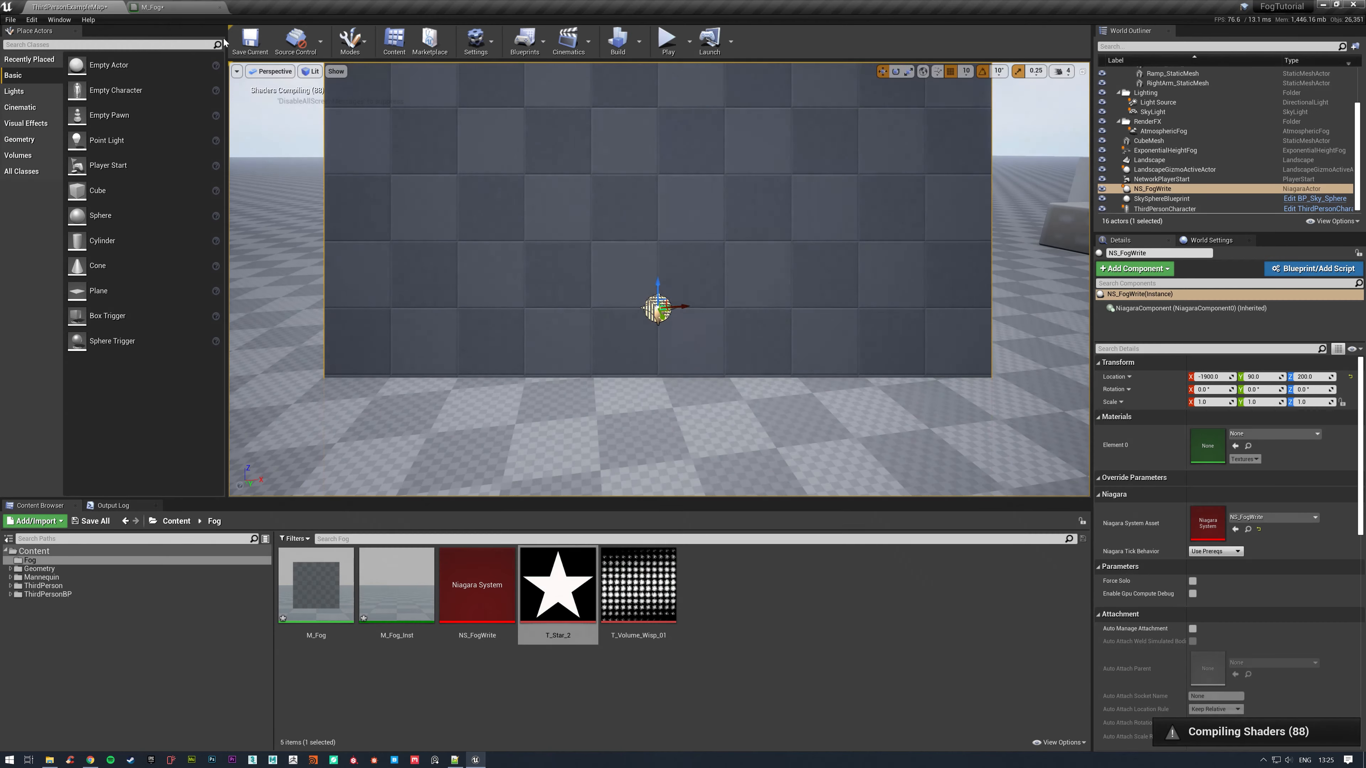
pyautogui.keyDown('alt'); pyautogui.moveTo(721, 176); pyautogui.dragTo(698, 162); pyautogui.keyUp('alt')
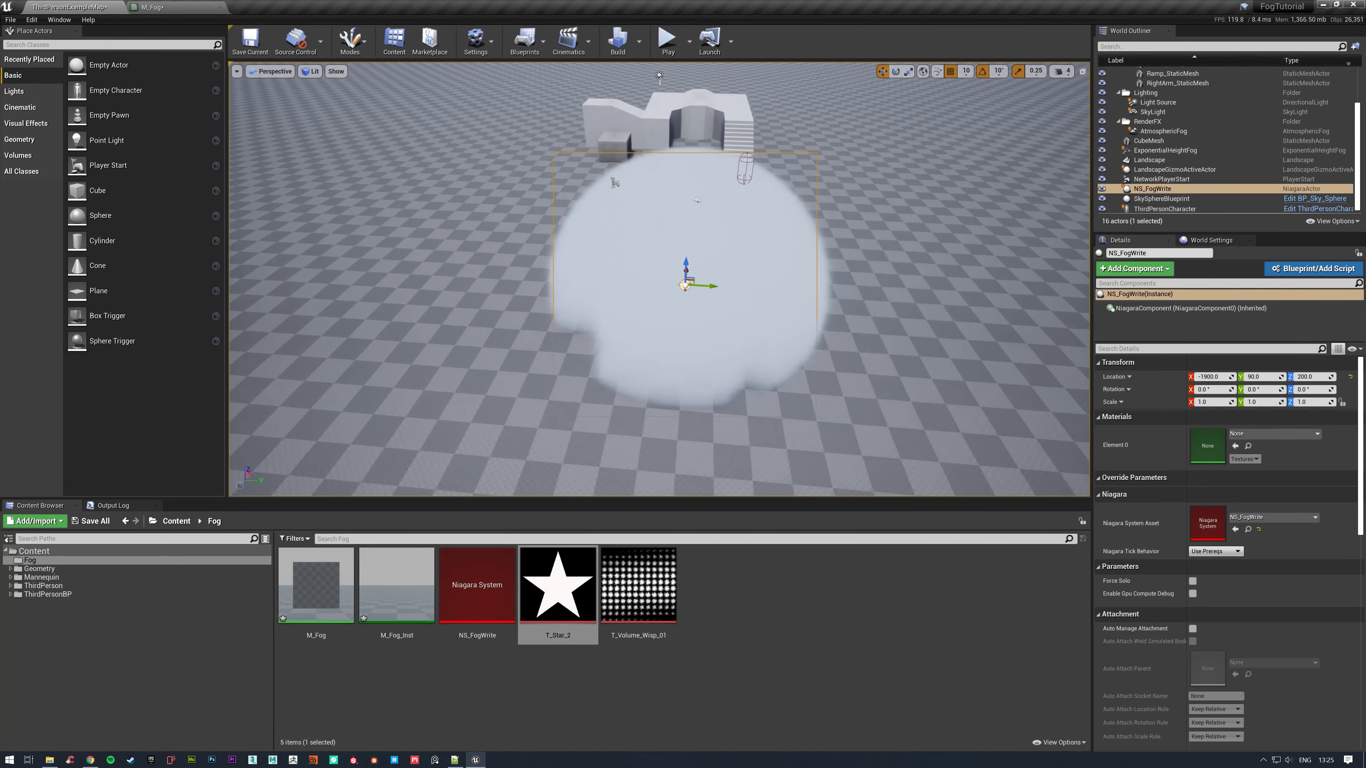
pyautogui.moveTo(659, 280); pyautogui.dragTo(882, 350, button='right')
# Return to the M_Fog graph and delete the BoundingBoxBased_0-1_UVW and Append nodes.
pyautogui.click(152, 7)
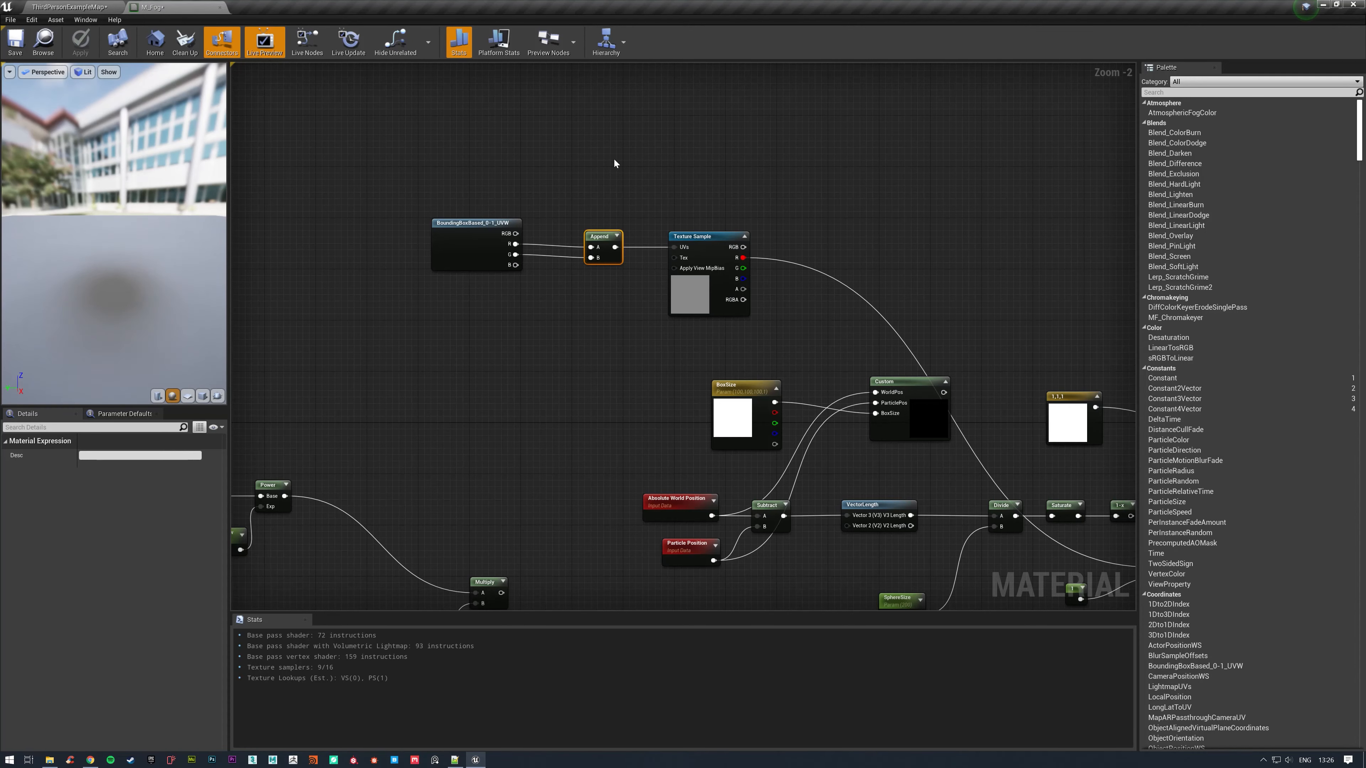
pyautogui.moveTo(440, 172); pyautogui.dragTo(647, 315)
pyautogui.press('Delete')
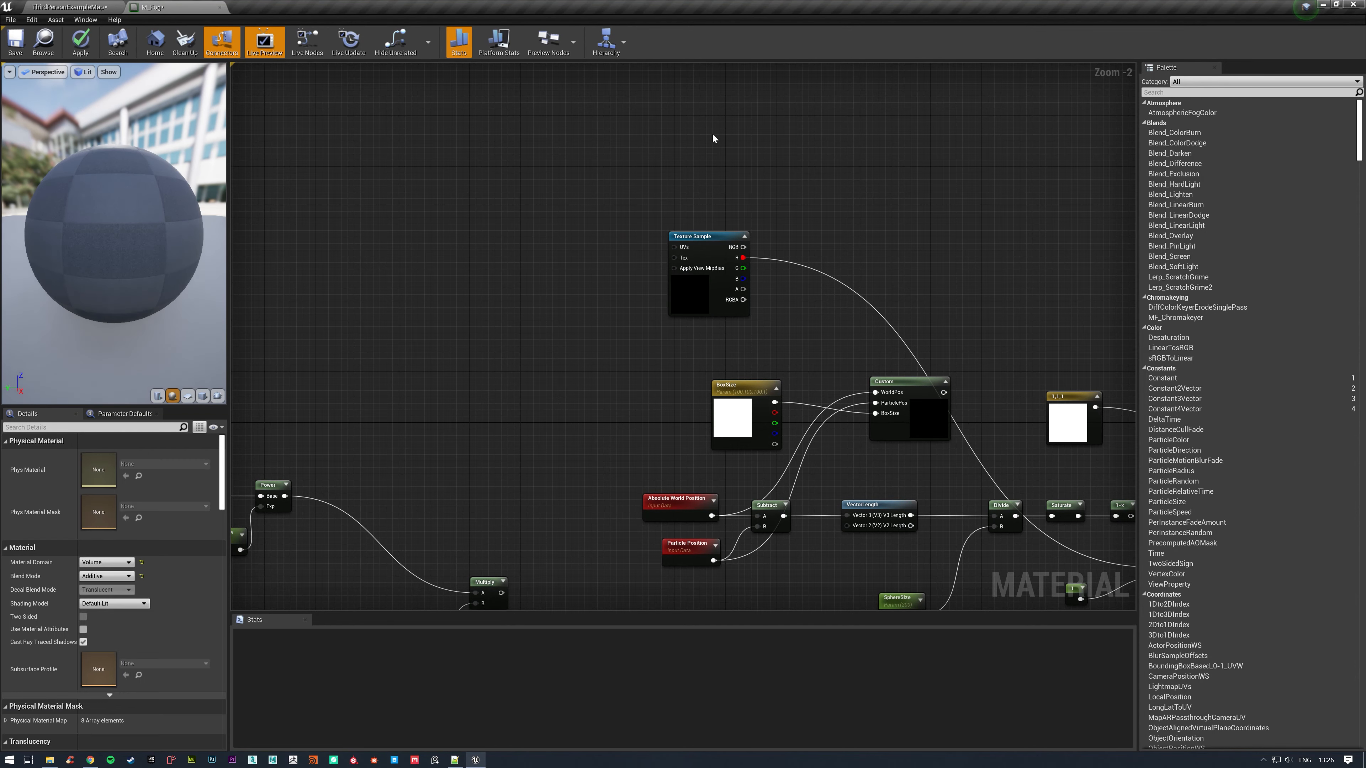
# Duplicate the Absolute World Position node, attach a ComponentMask for R and G to it, and place both before the star Texture Sample.
pyautogui.moveTo(521, 179); pyautogui.dragTo(604, 168, button='right')
pyautogui.click(759, 490)
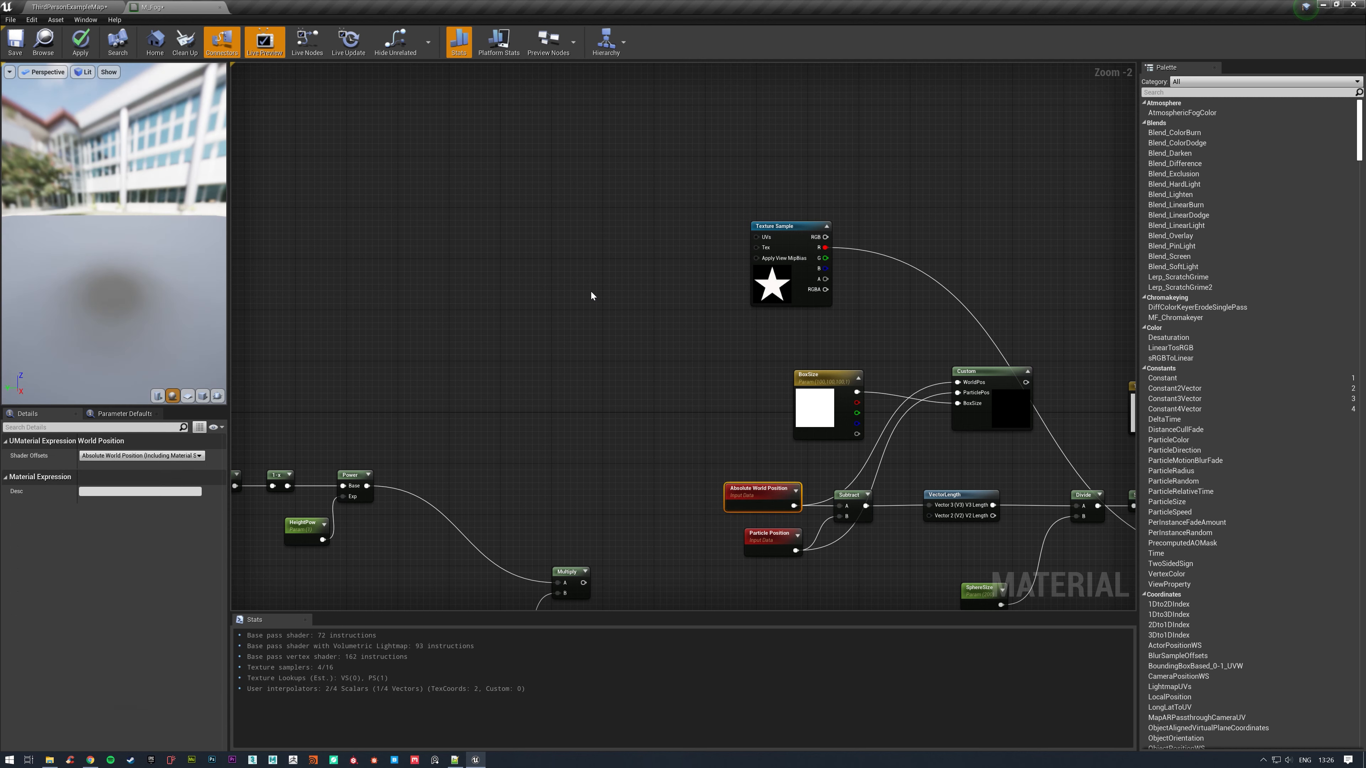
pyautogui.hotkey('ctrl', 'c')
pyautogui.hotkey('ctrl', 'v')
pyautogui.moveTo(467, 205); pyautogui.dragTo(518, 212)
pyautogui.write('mask')
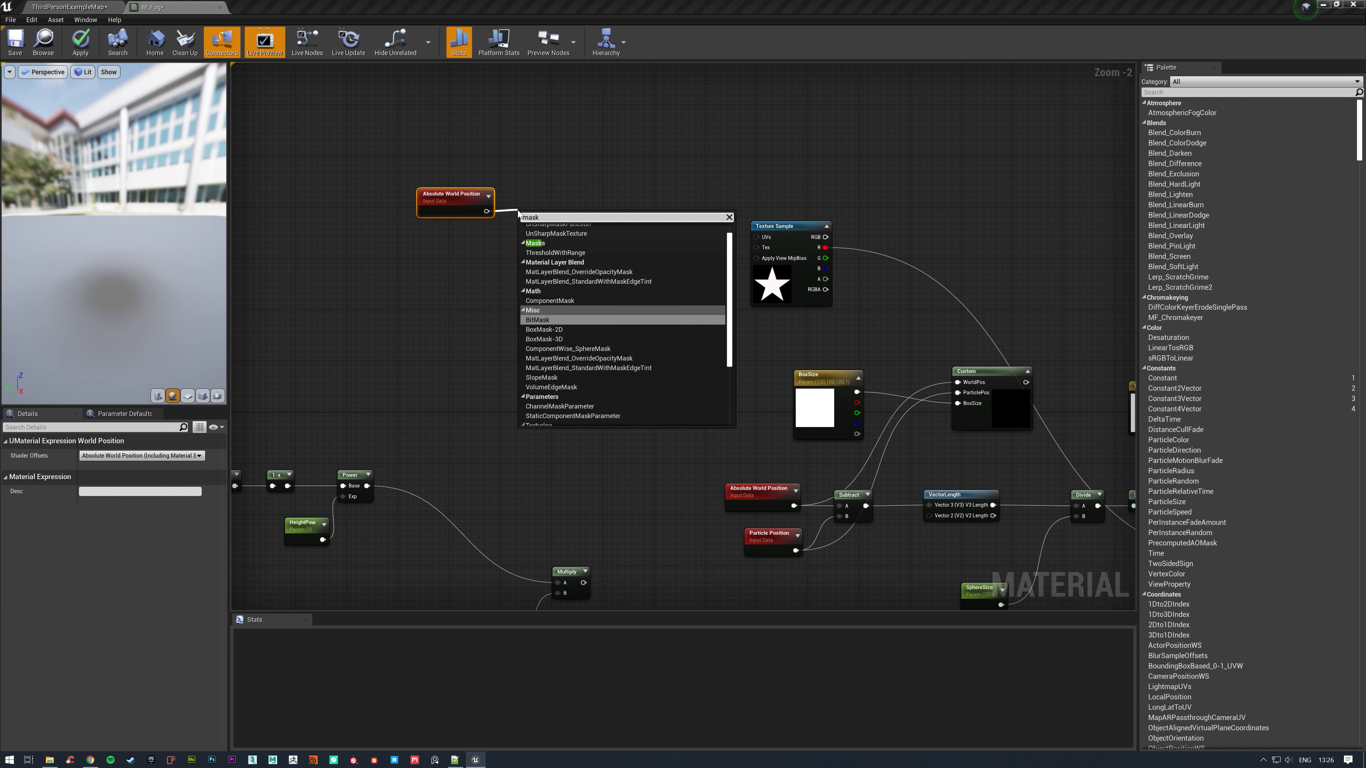
pyautogui.click(549, 300)
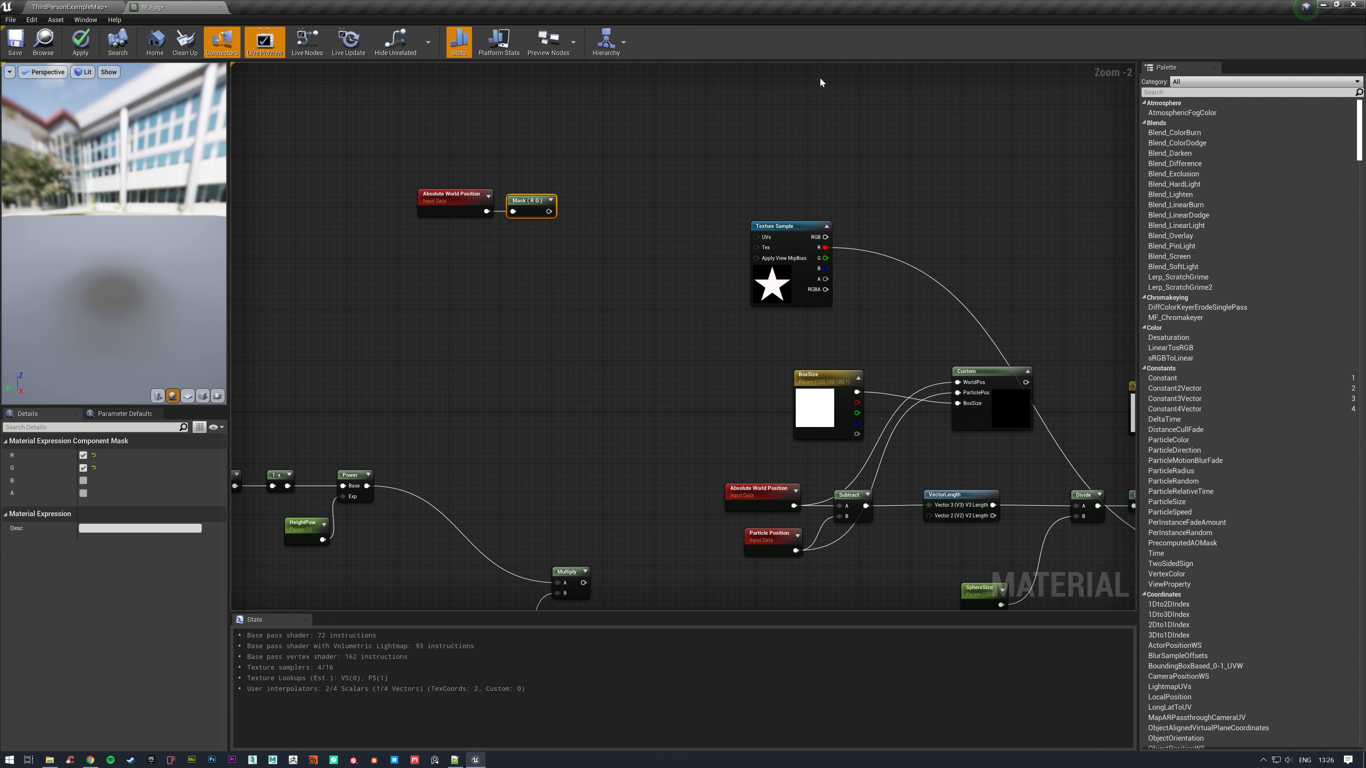
pyautogui.moveTo(484, 159); pyautogui.dragTo(487, 230)
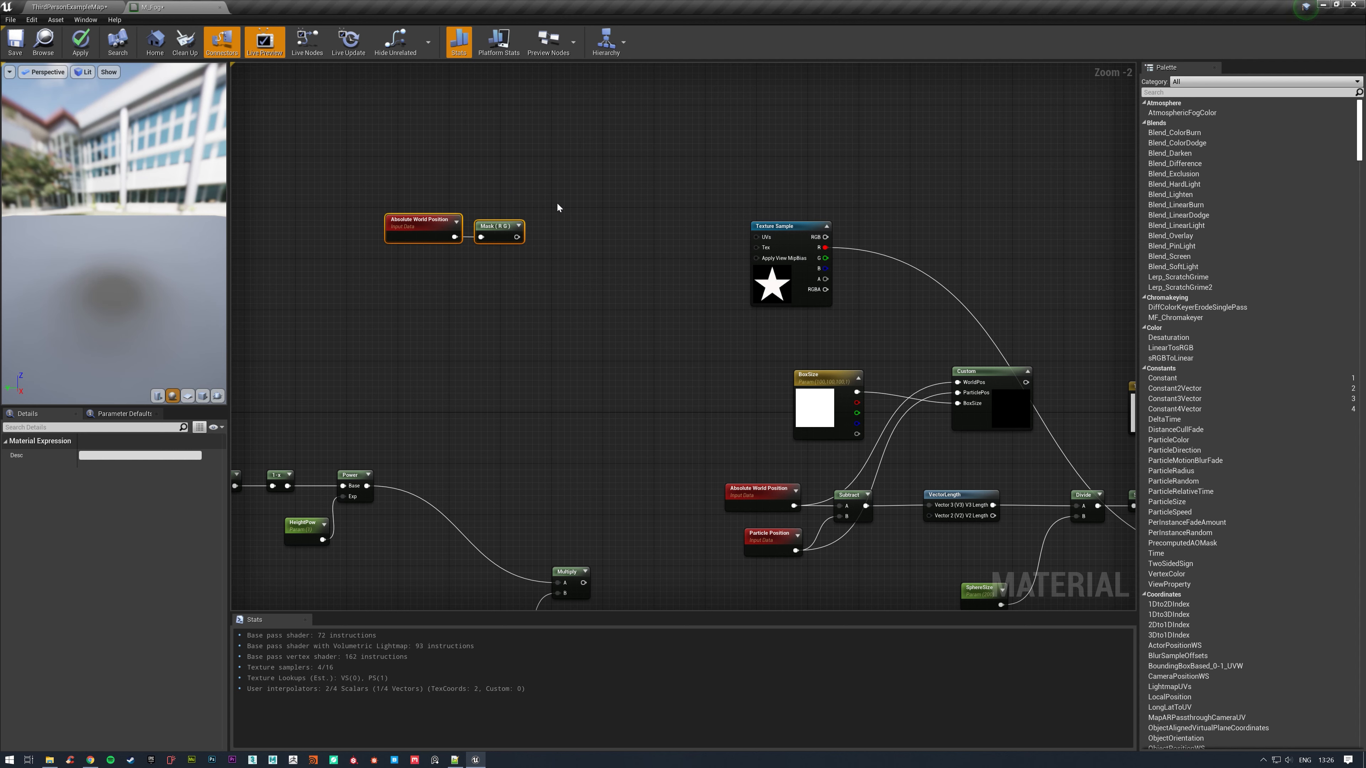
pyautogui.click(566, 230)
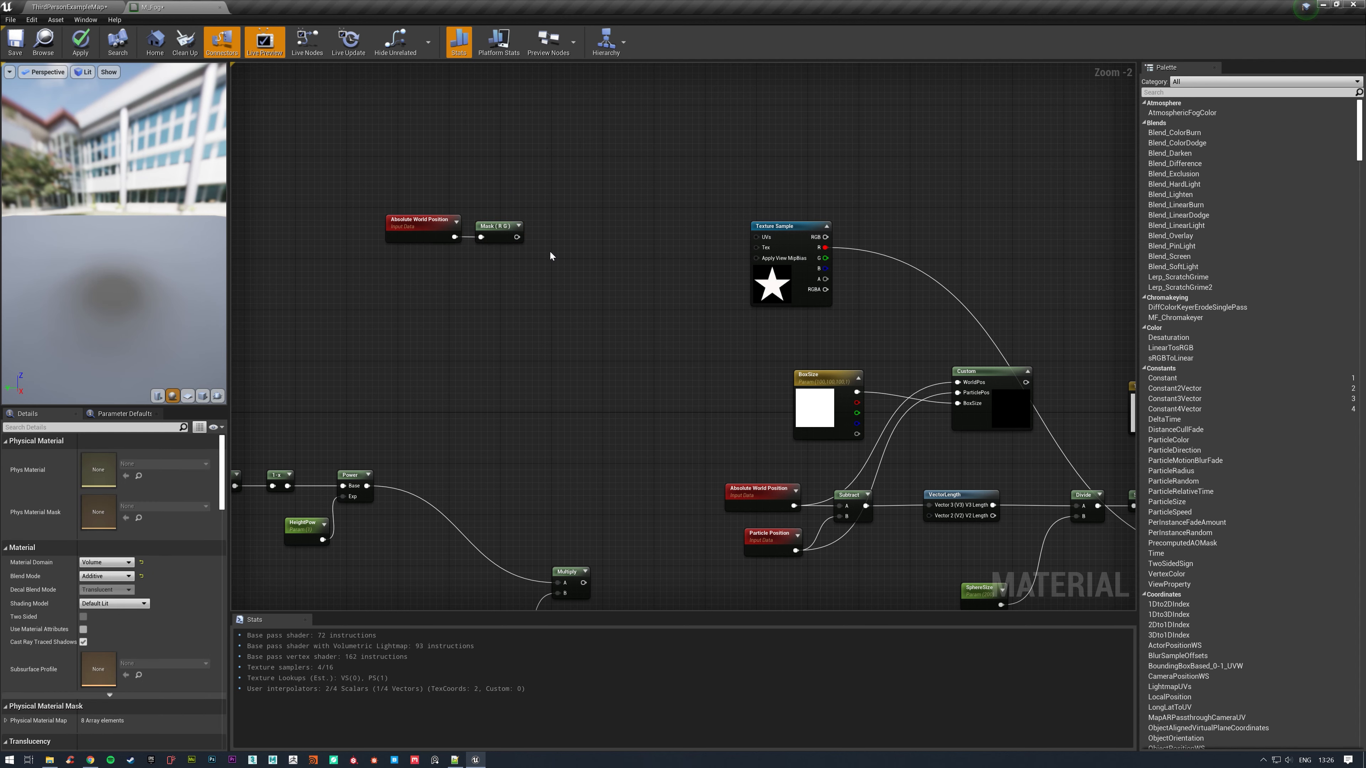
# Add an ObjectBounds node below the world position mask.
pyautogui.rightClick(529, 279)
pyautogui.write('b')
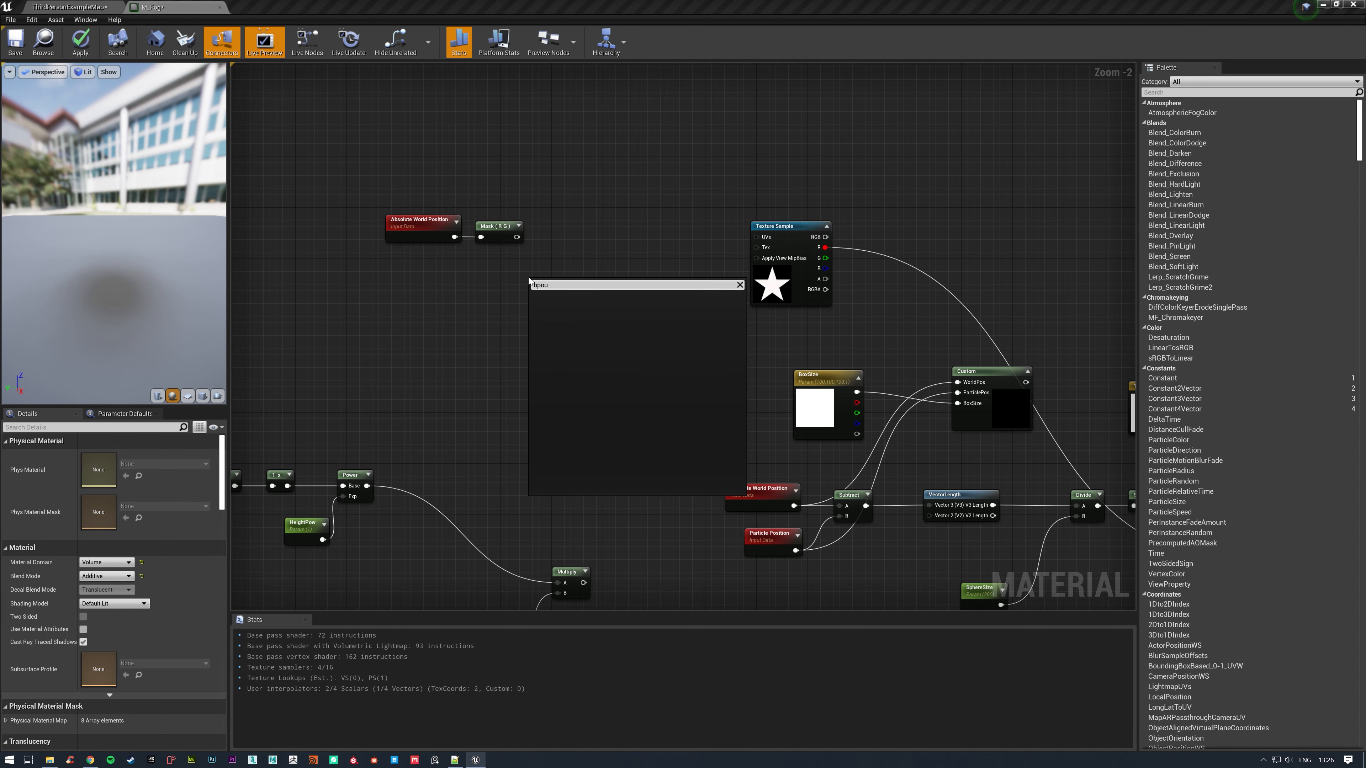
pyautogui.write('ound')
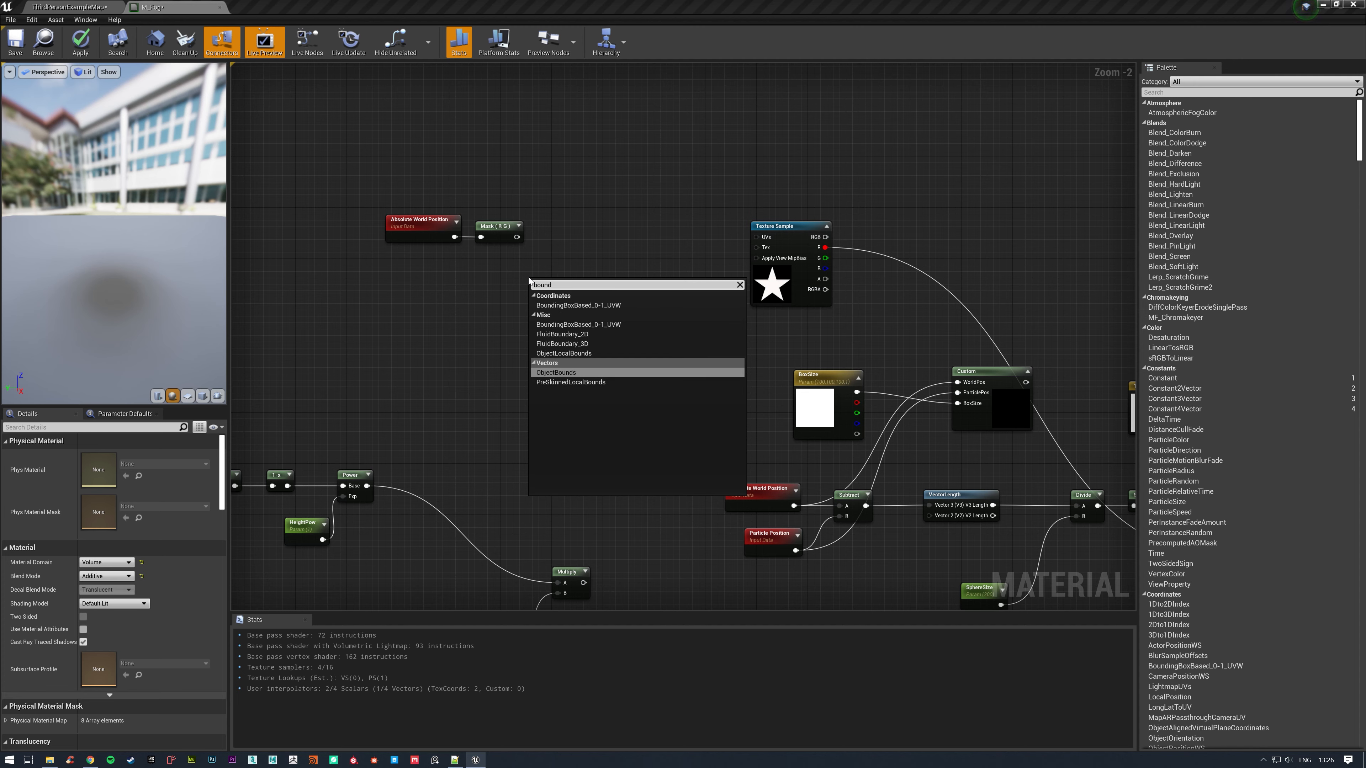
pyautogui.click(586, 372)
# Add a ParticleSize node just below the R G mask and delete the Object Bounds node.
pyautogui.rightClick(555, 352)
pyautogui.write('p')
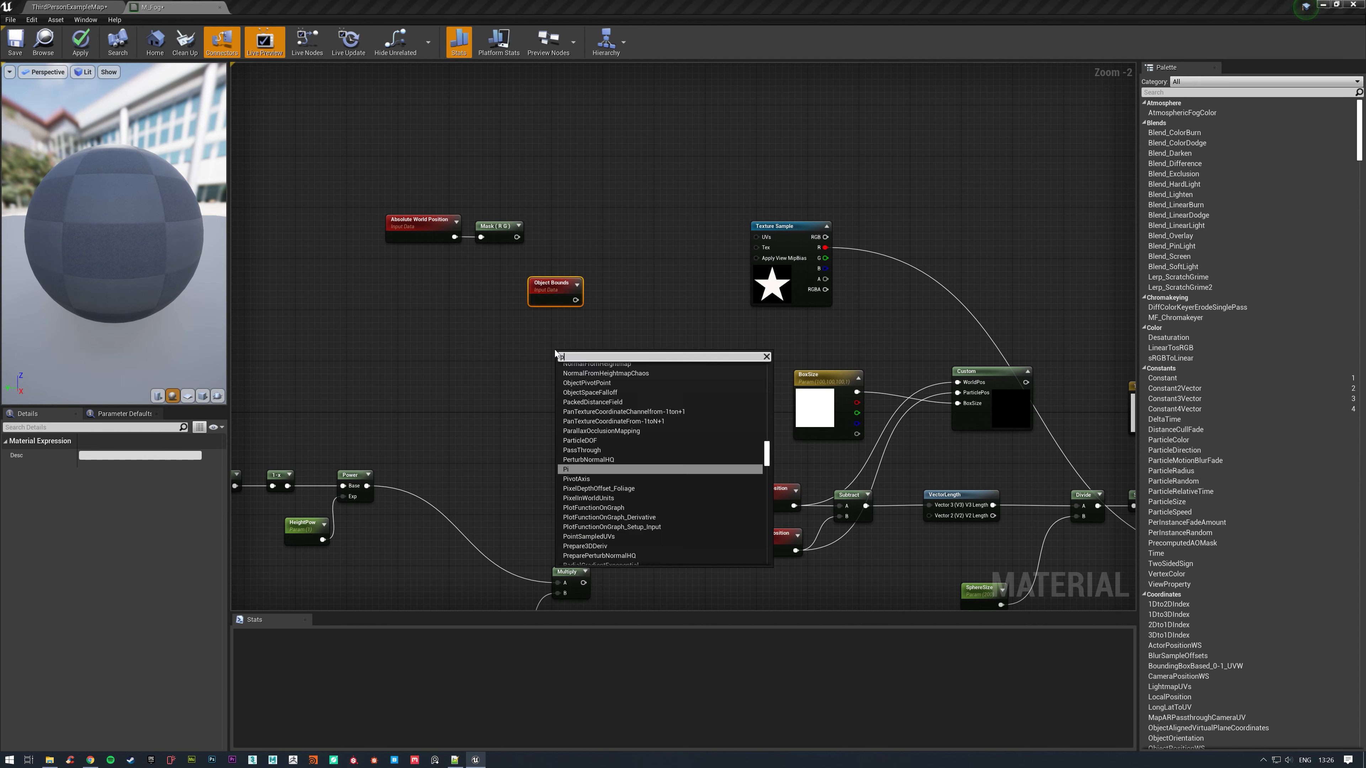
pyautogui.write('article')
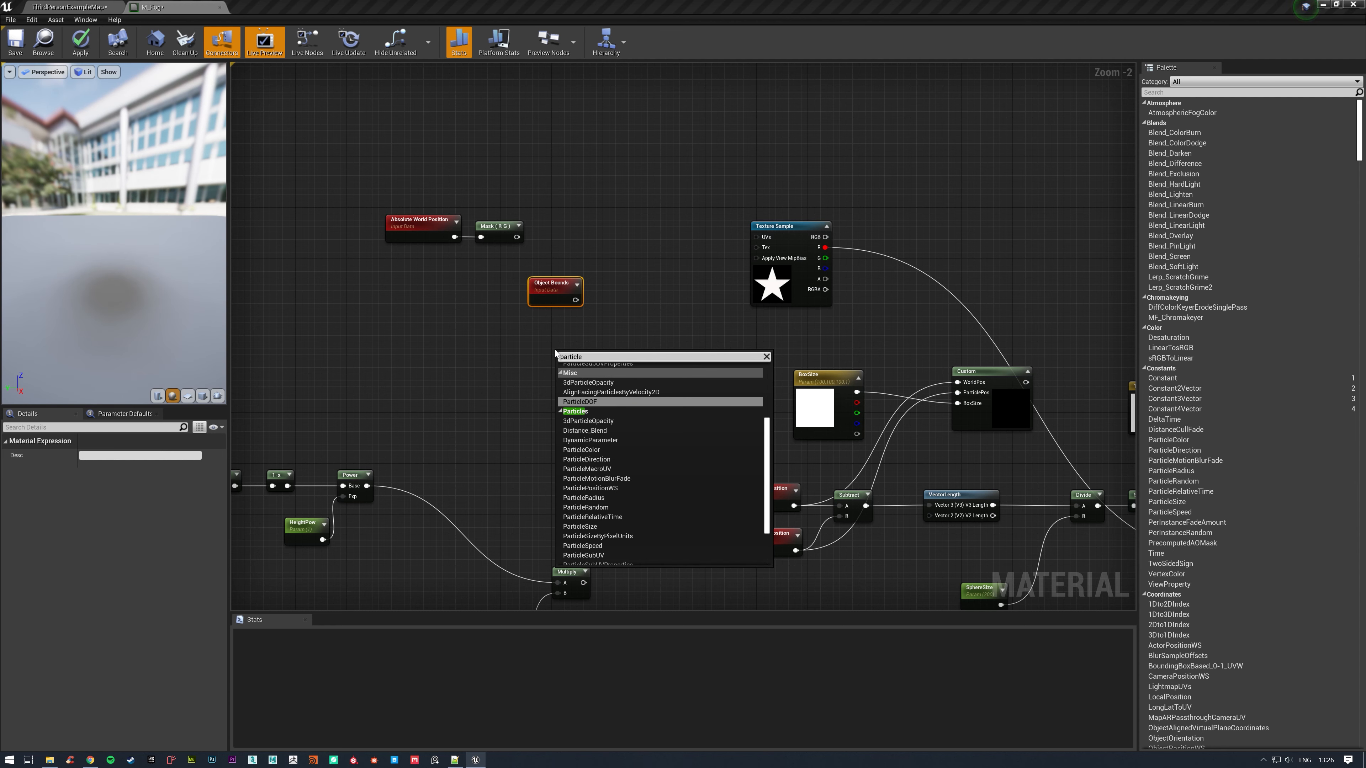
pyautogui.scroll(-3, 669, 445)
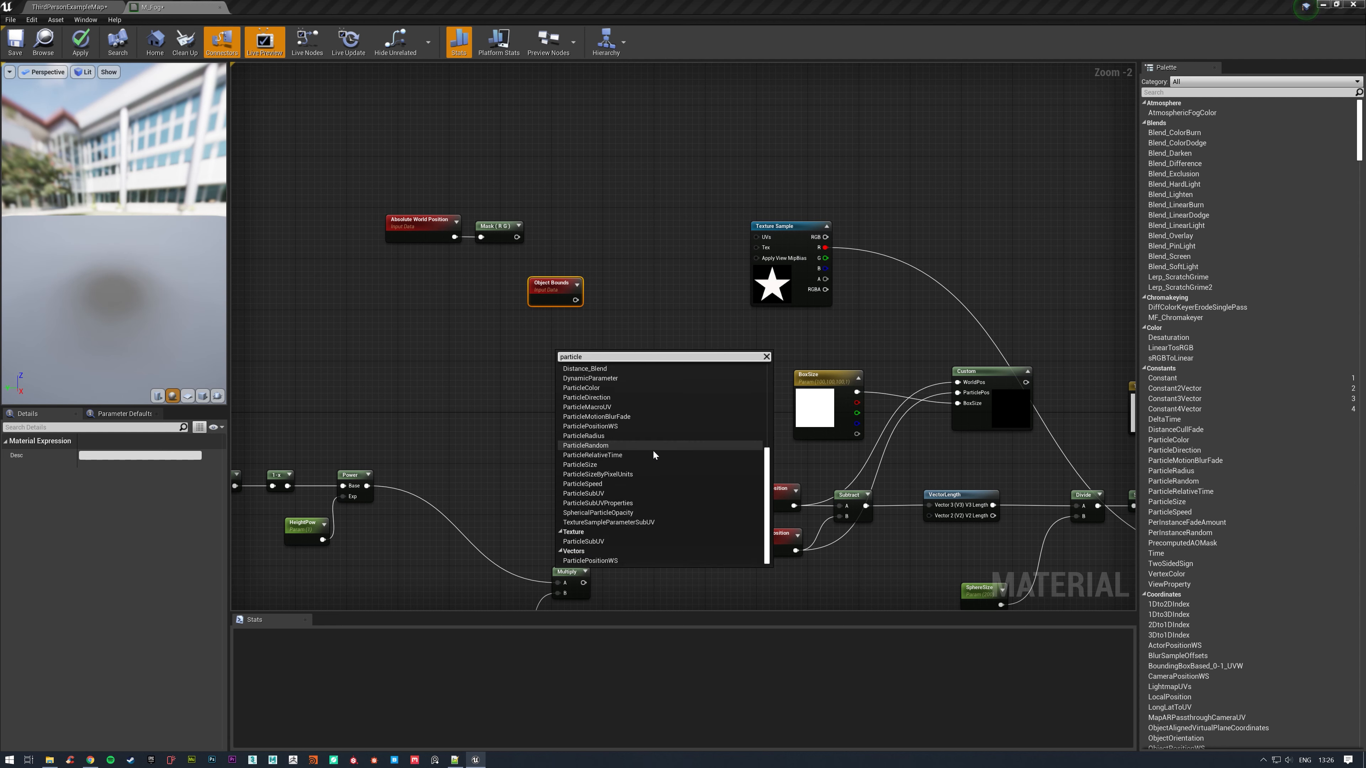
pyautogui.click(598, 464)
pyautogui.moveTo(581, 372); pyautogui.dragTo(450, 306)
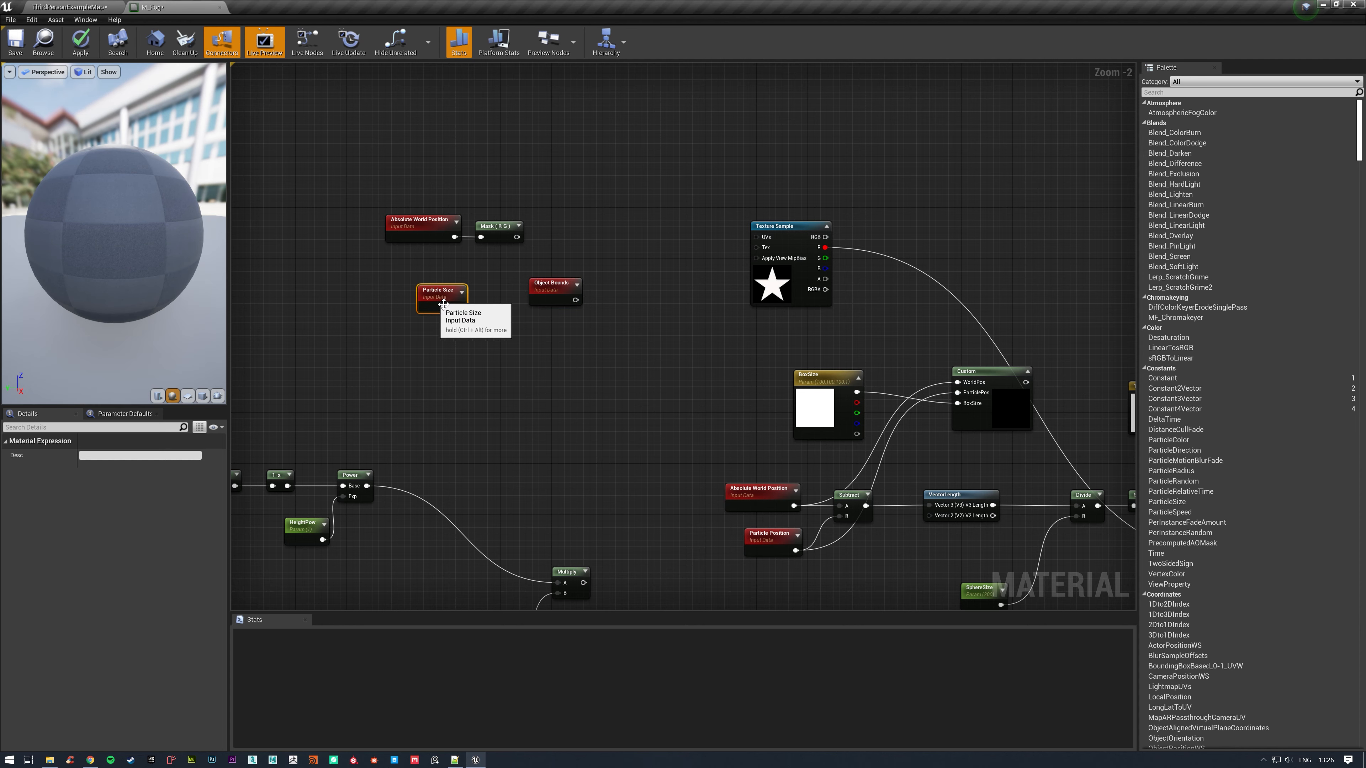
pyautogui.click(570, 292)
pyautogui.press('Delete')
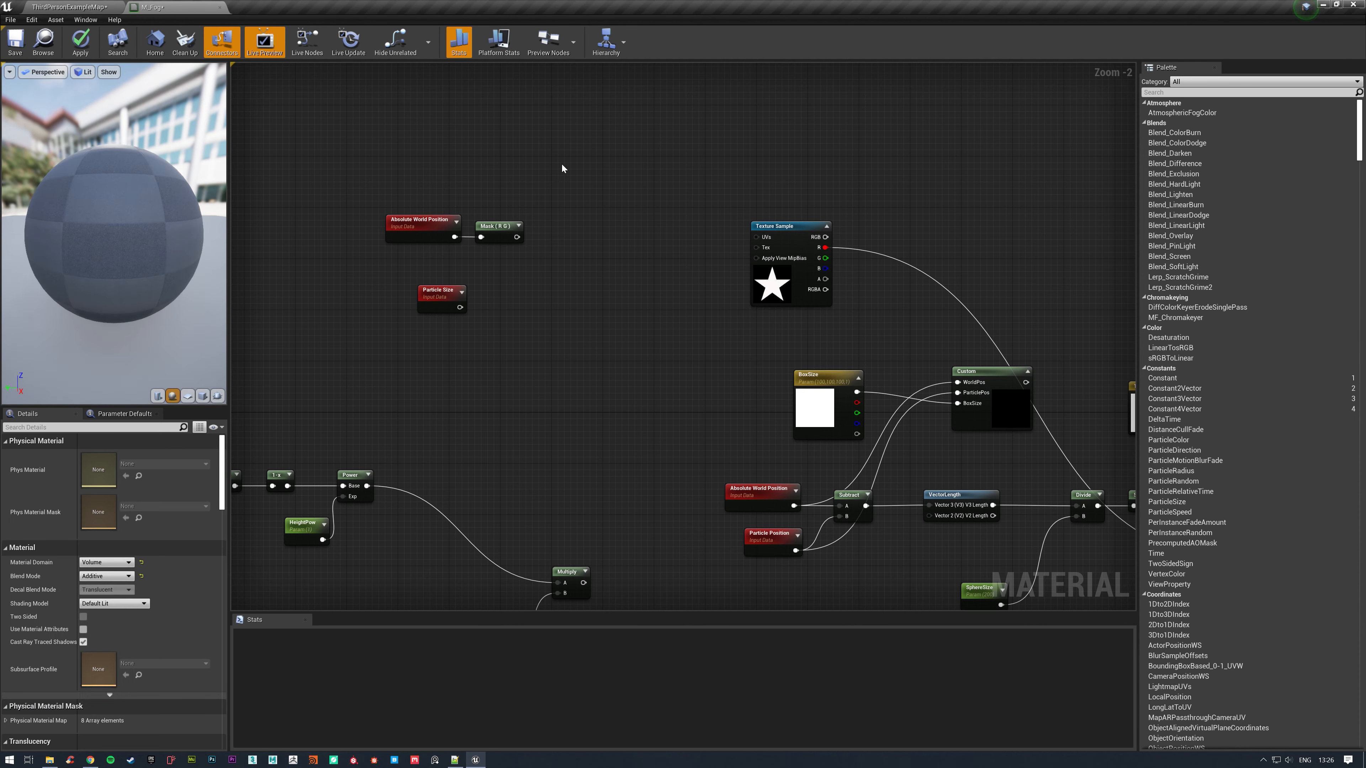
pyautogui.moveTo(436, 299); pyautogui.dragTo(486, 279)
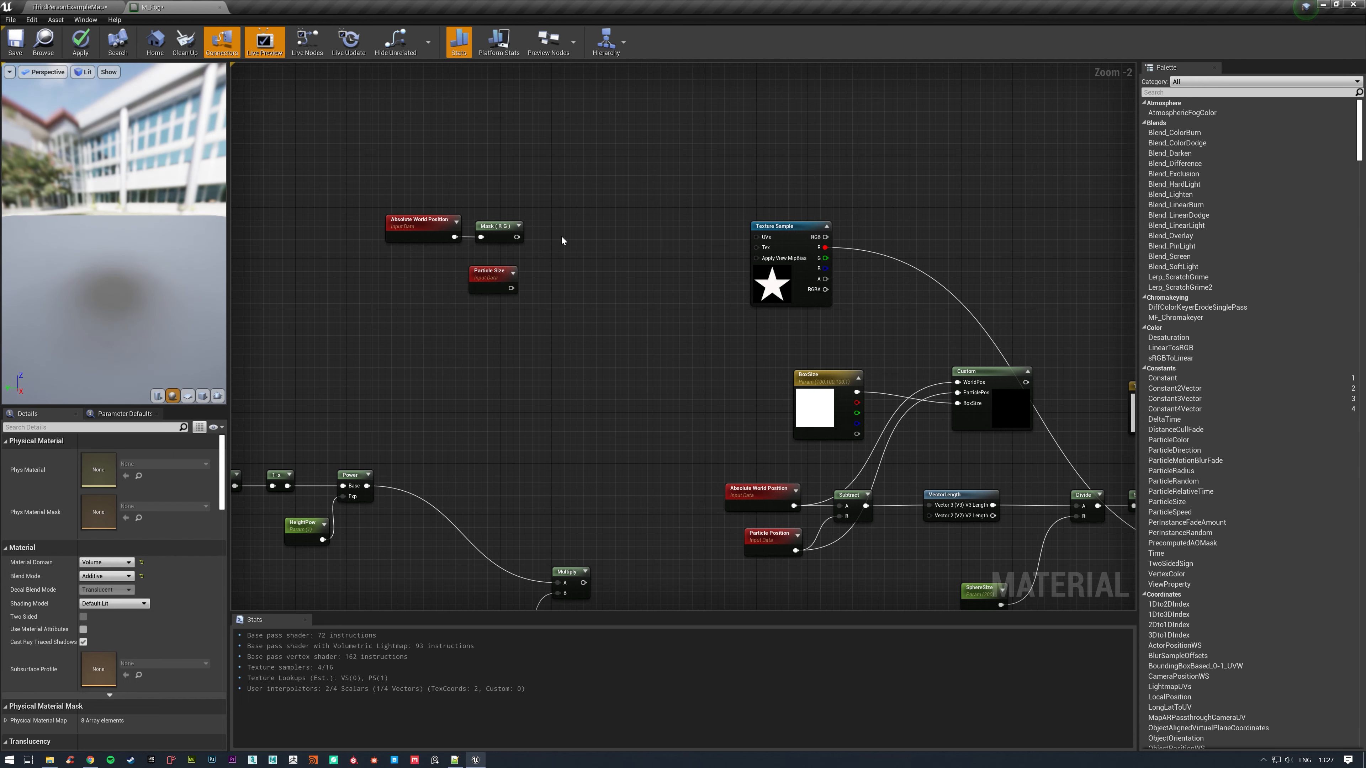
# Add a Divide node with the masked world position in input A and Particle Size in input B.
pyautogui.click(555, 228)
pyautogui.moveTo(517, 237); pyautogui.dragTo(597, 246)
pyautogui.moveTo(511, 288); pyautogui.dragTo(601, 258)
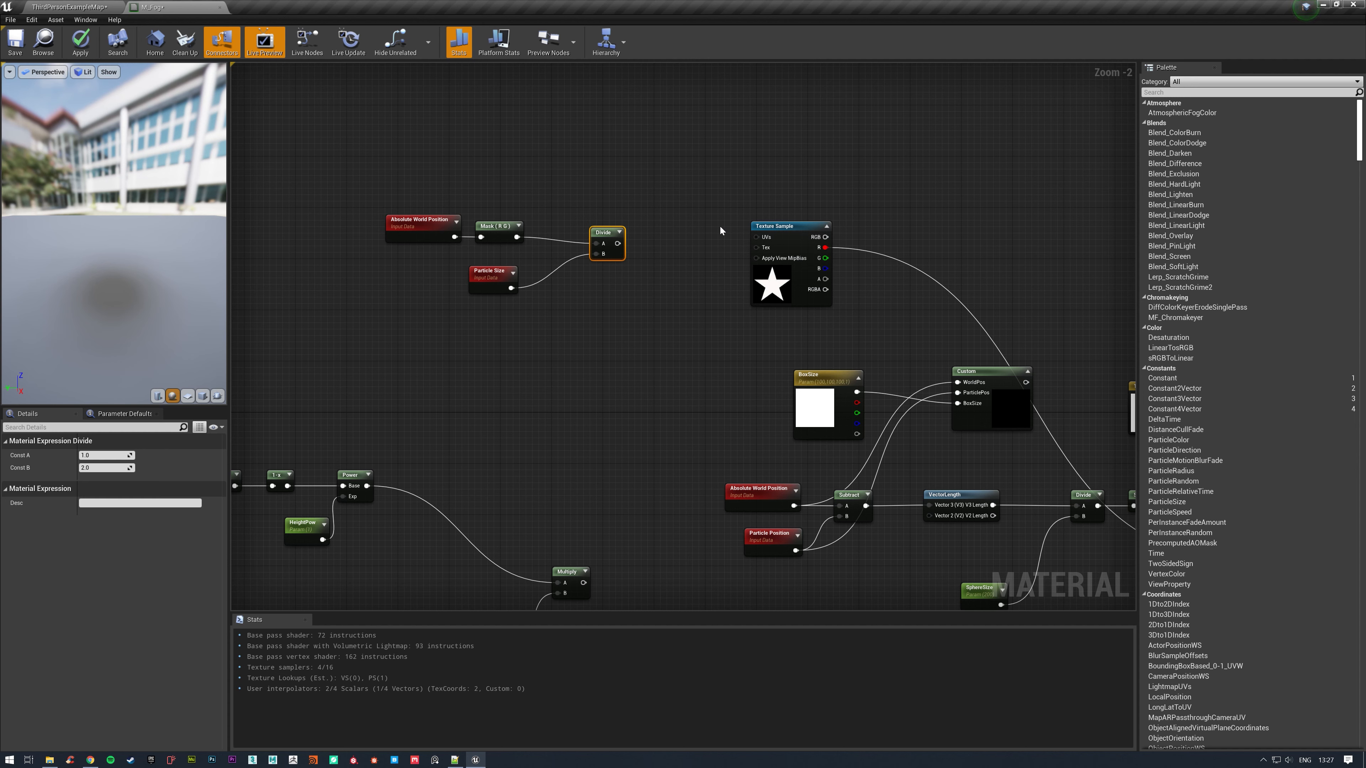
# Space the world position, mask and Divide nodes apart and add a Subtract node fed by the mask.
pyautogui.moveTo(602, 237); pyautogui.dragTo(666, 230)
pyautogui.moveTo(450, 203); pyautogui.dragTo(541, 217)
pyautogui.write('sub')
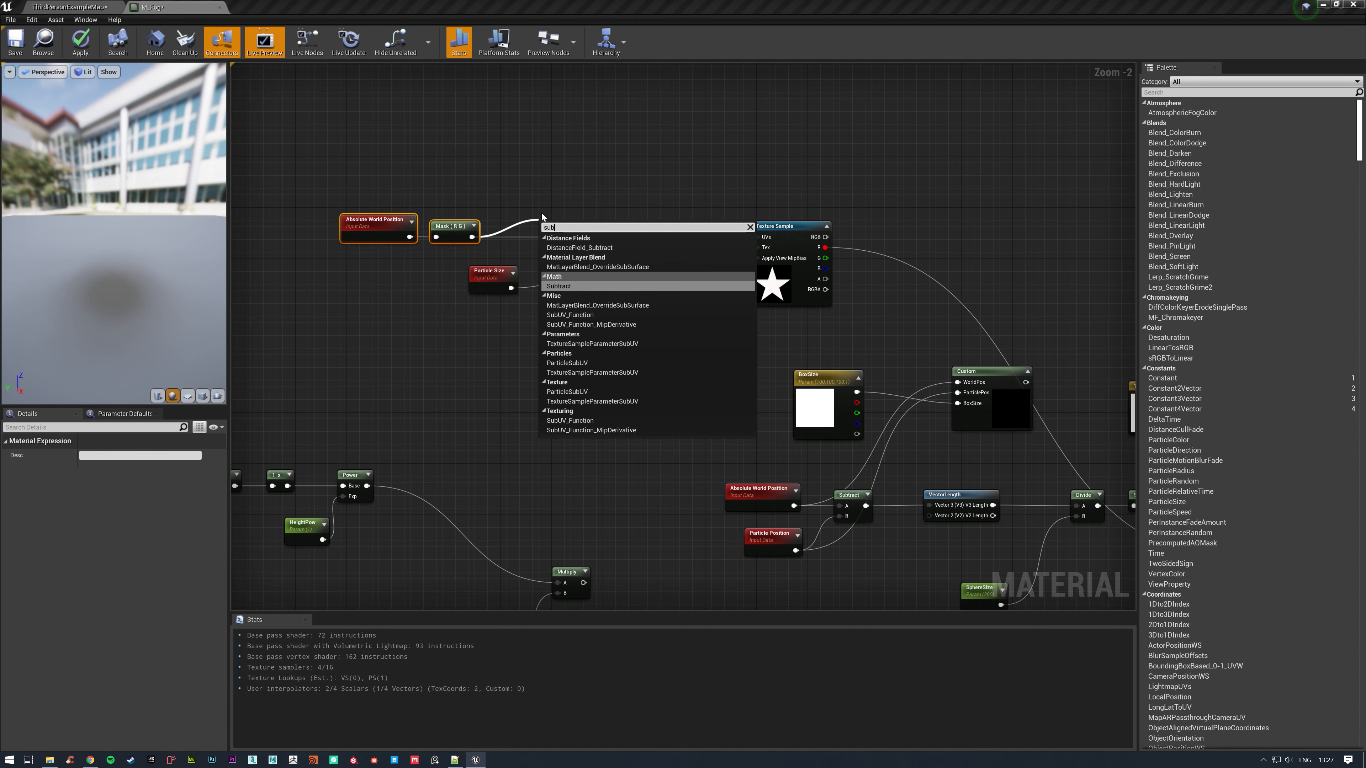
pyautogui.press('Return')
# Divide Particle Size by 2 into the Subtract's input B, and feed the Subtract into input A of the main Divide.
pyautogui.moveTo(513, 276); pyautogui.dragTo(423, 328)
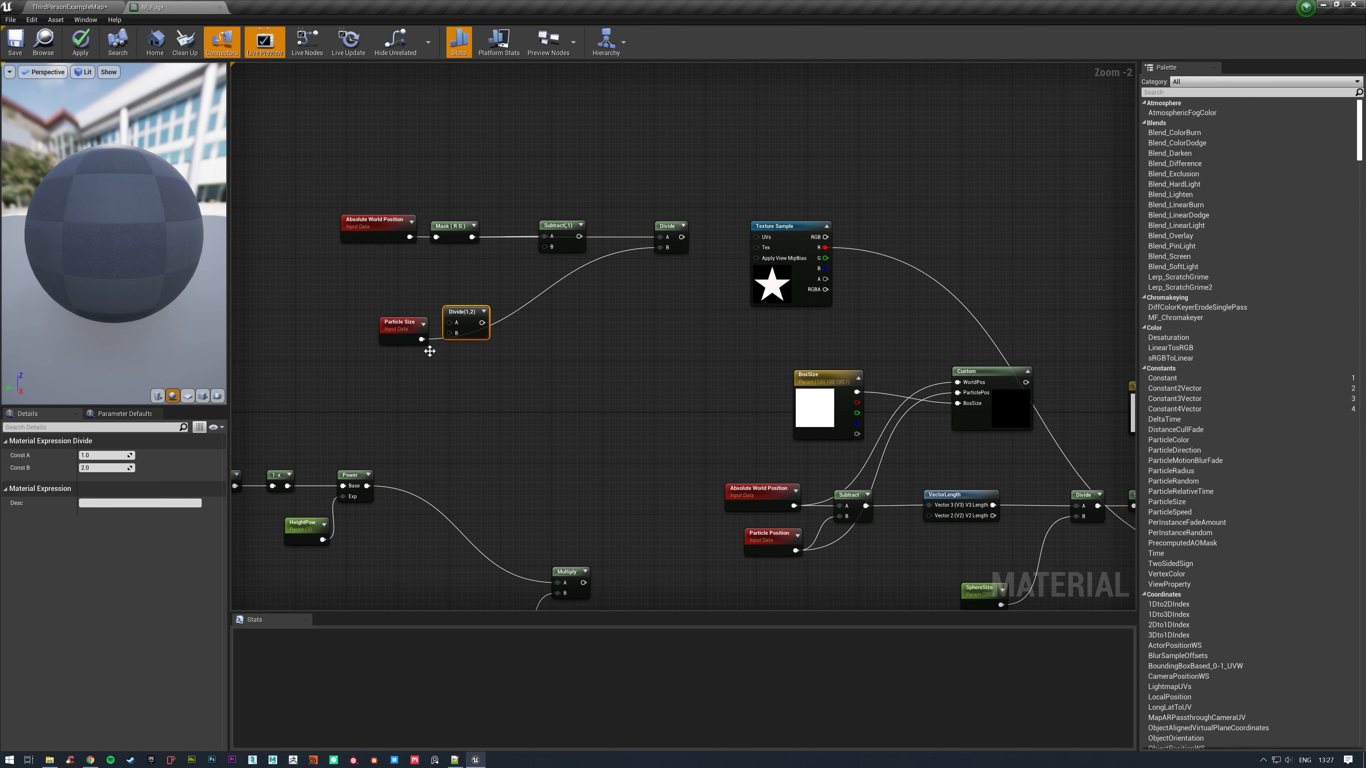
pyautogui.click(422, 342)
pyautogui.moveTo(422, 340); pyautogui.dragTo(544, 249)
pyautogui.moveTo(462, 320); pyautogui.dragTo(481, 284)
pyautogui.moveTo(571, 237); pyautogui.dragTo(666, 243)
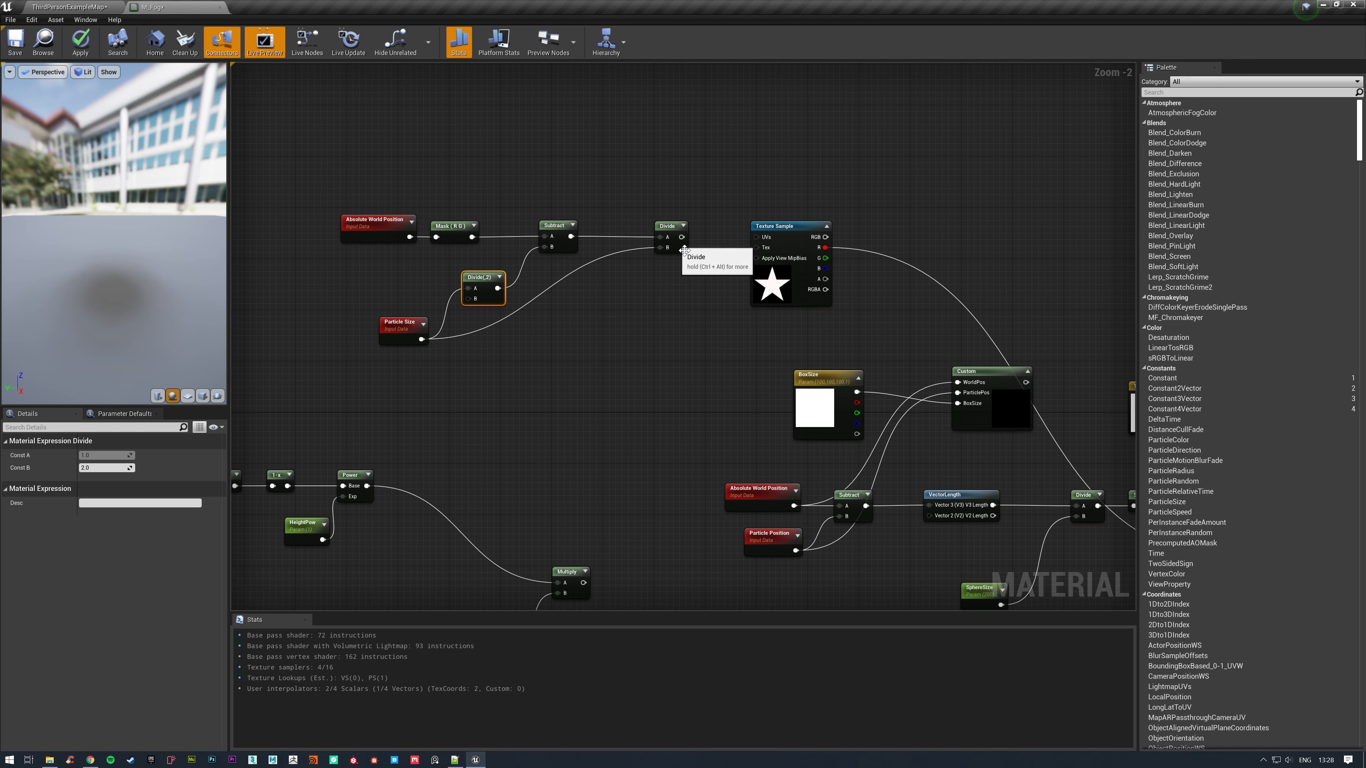
# Connect the Divide output to the star Texture Sample's UVs, apply the material and return to the level.
pyautogui.moveTo(682, 237); pyautogui.dragTo(761, 242)
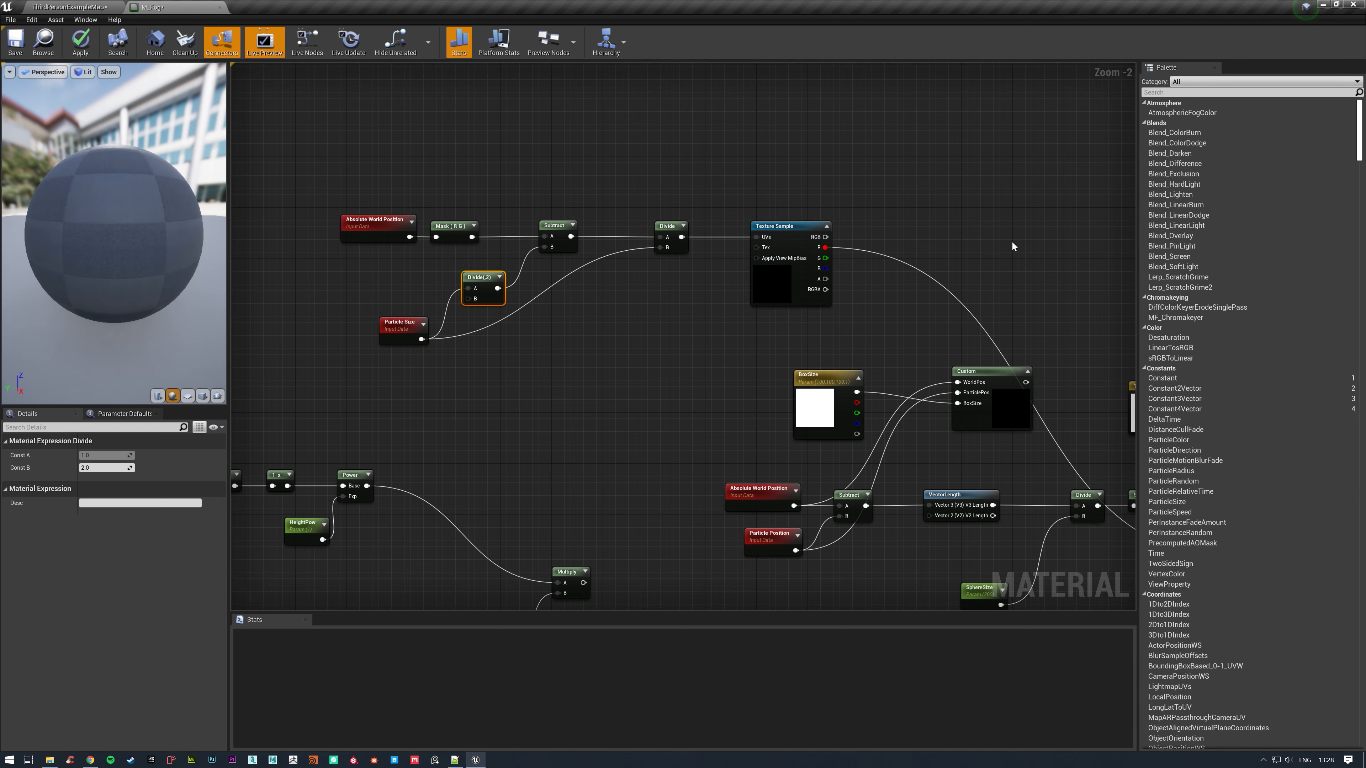
pyautogui.click(80, 42)
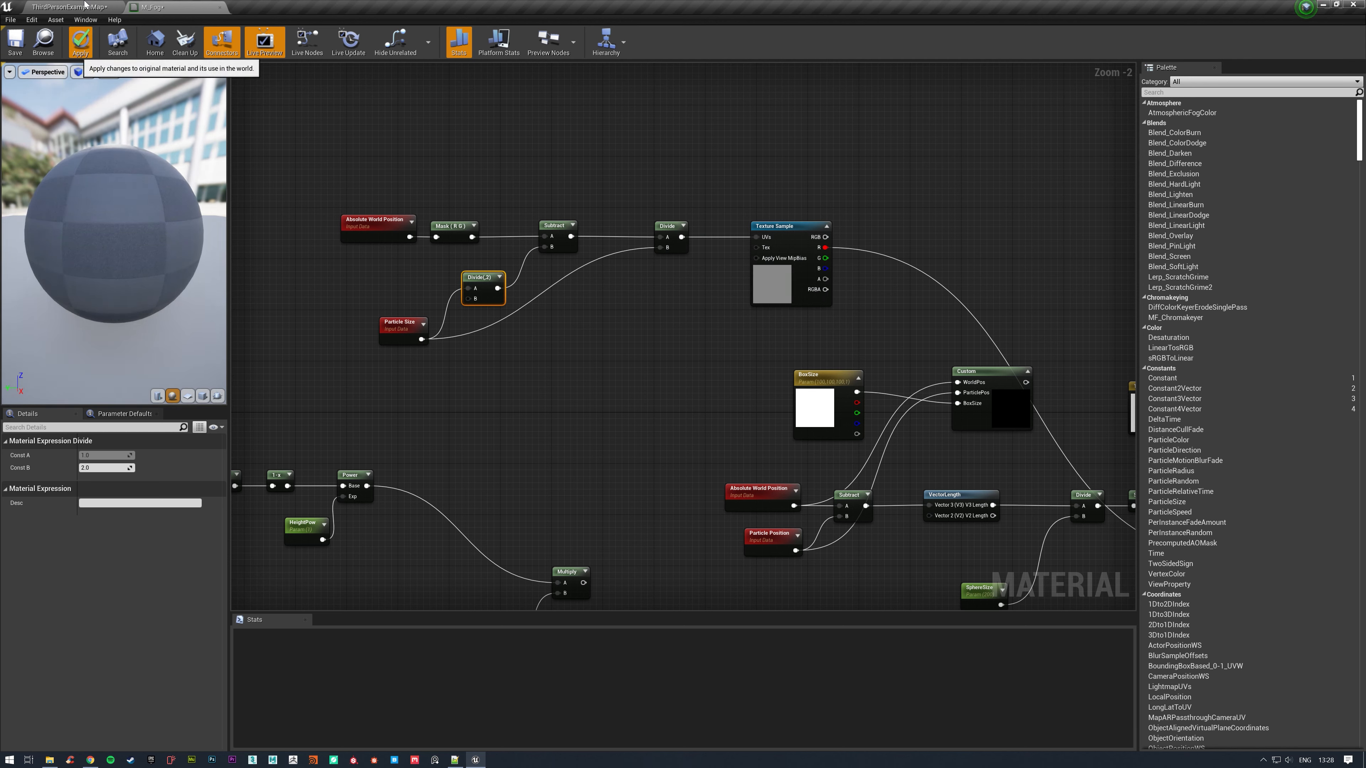
pyautogui.click(84, 7)
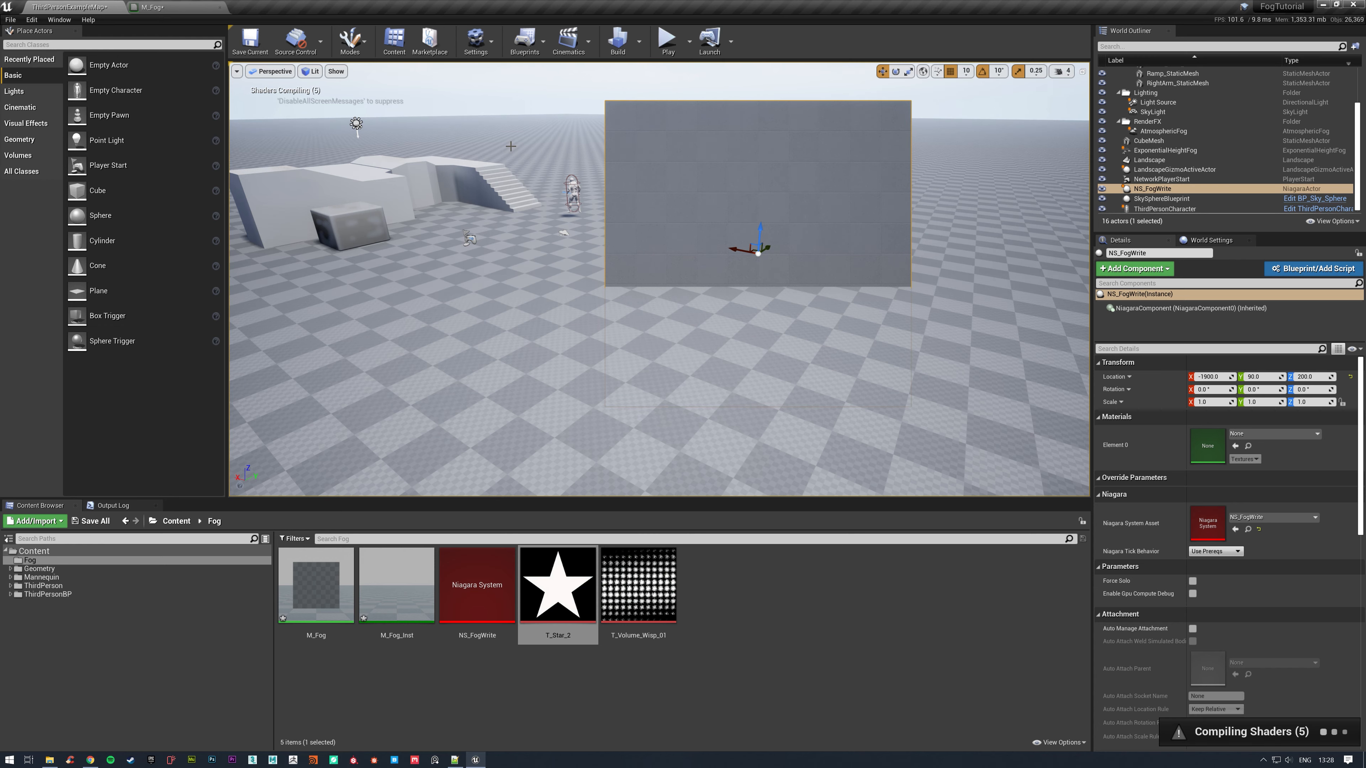
# Move NS_FogWrite across the floor and examine the fog's star shape from above.
pyautogui.moveTo(510, 146); pyautogui.dragTo(627, 255, button='right')
pyautogui.press('w')
pyautogui.press('s')
pyautogui.press('w')
pyautogui.press('s')
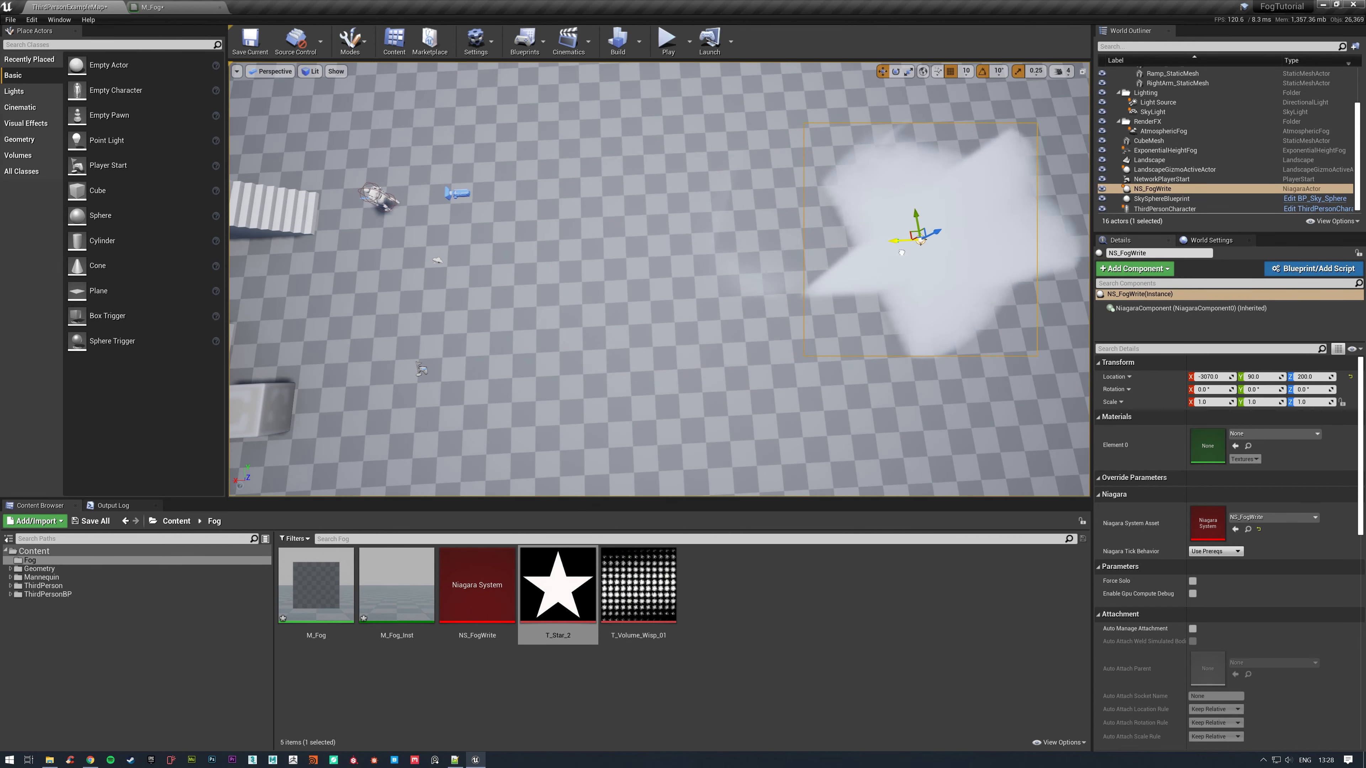
pyautogui.moveTo(619, 253); pyautogui.dragTo(654, 255)
pyautogui.moveTo(787, 188); pyautogui.dragTo(626, 184, button='right')
pyautogui.press('w')
pyautogui.press('s')
pyautogui.press('d')
pyautogui.press('a')
pyautogui.press('d')
pyautogui.press('a')
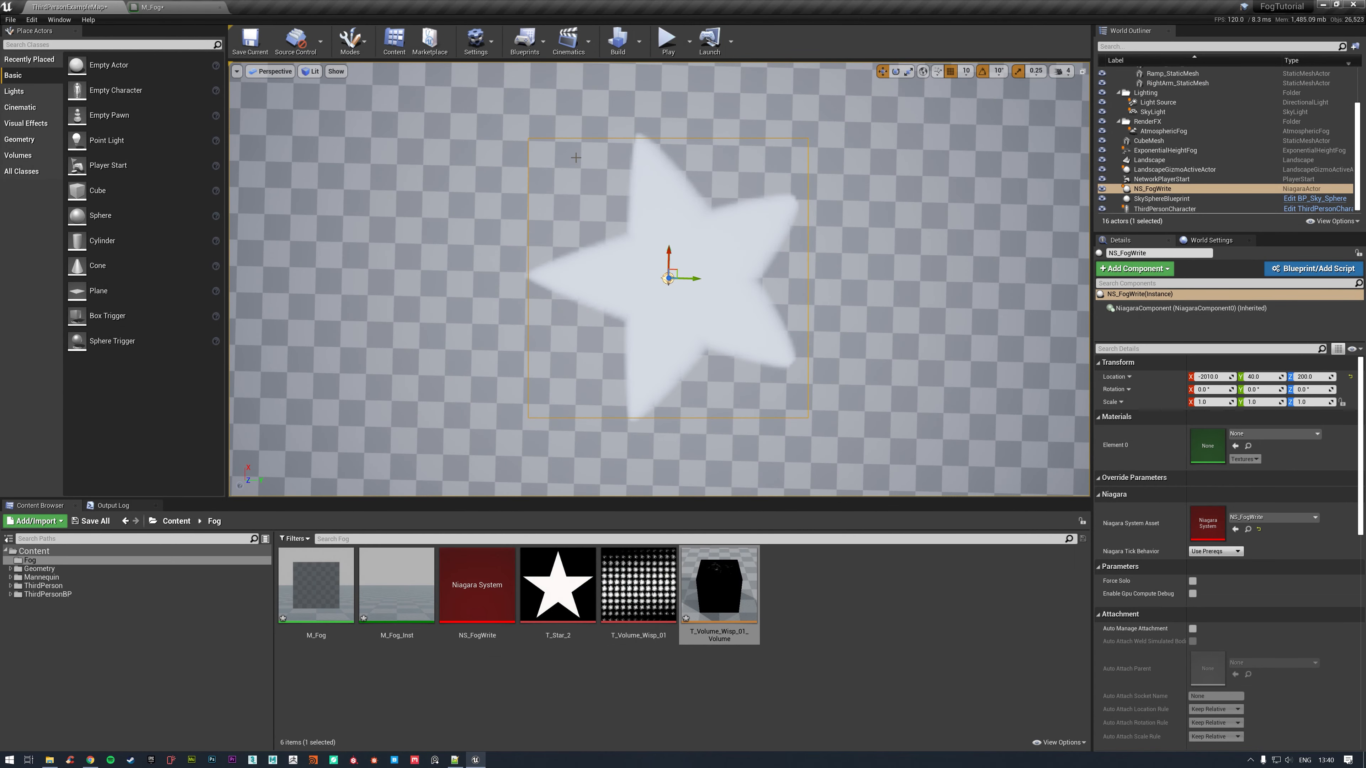
# Review the M_Fog graph, return to the level and move NS_FogWrite to X -2120, Y 70.
pyautogui.click(177, 7)
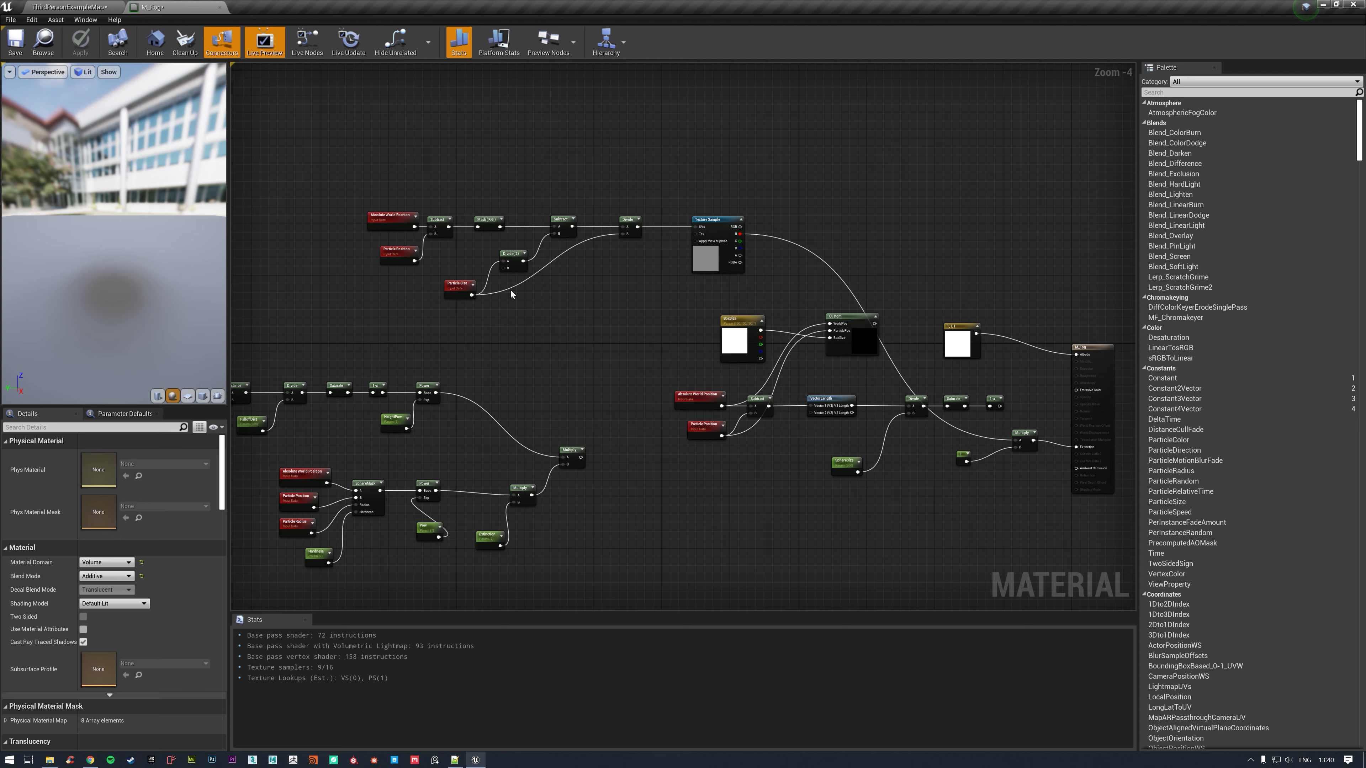
pyautogui.click(80, 7)
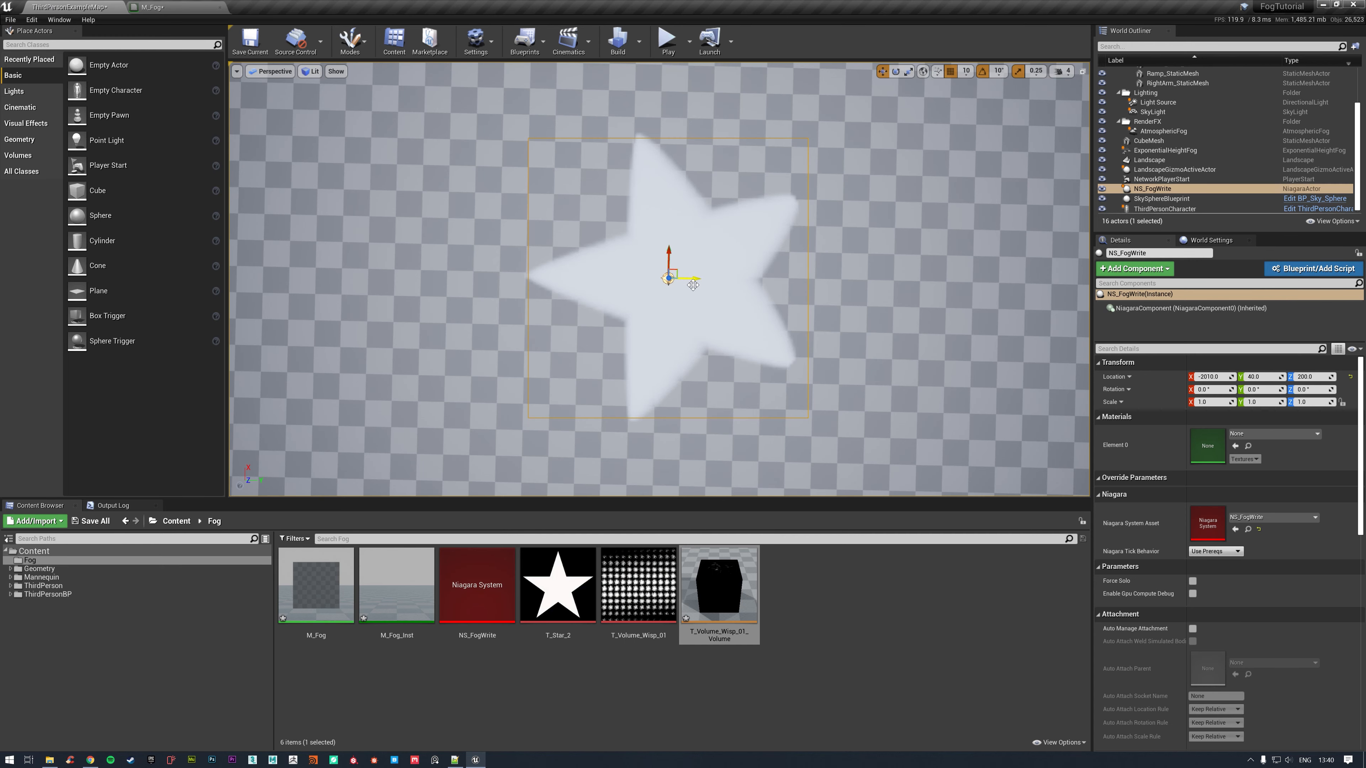
pyautogui.moveTo(790, 296); pyautogui.dragTo(644, 289)
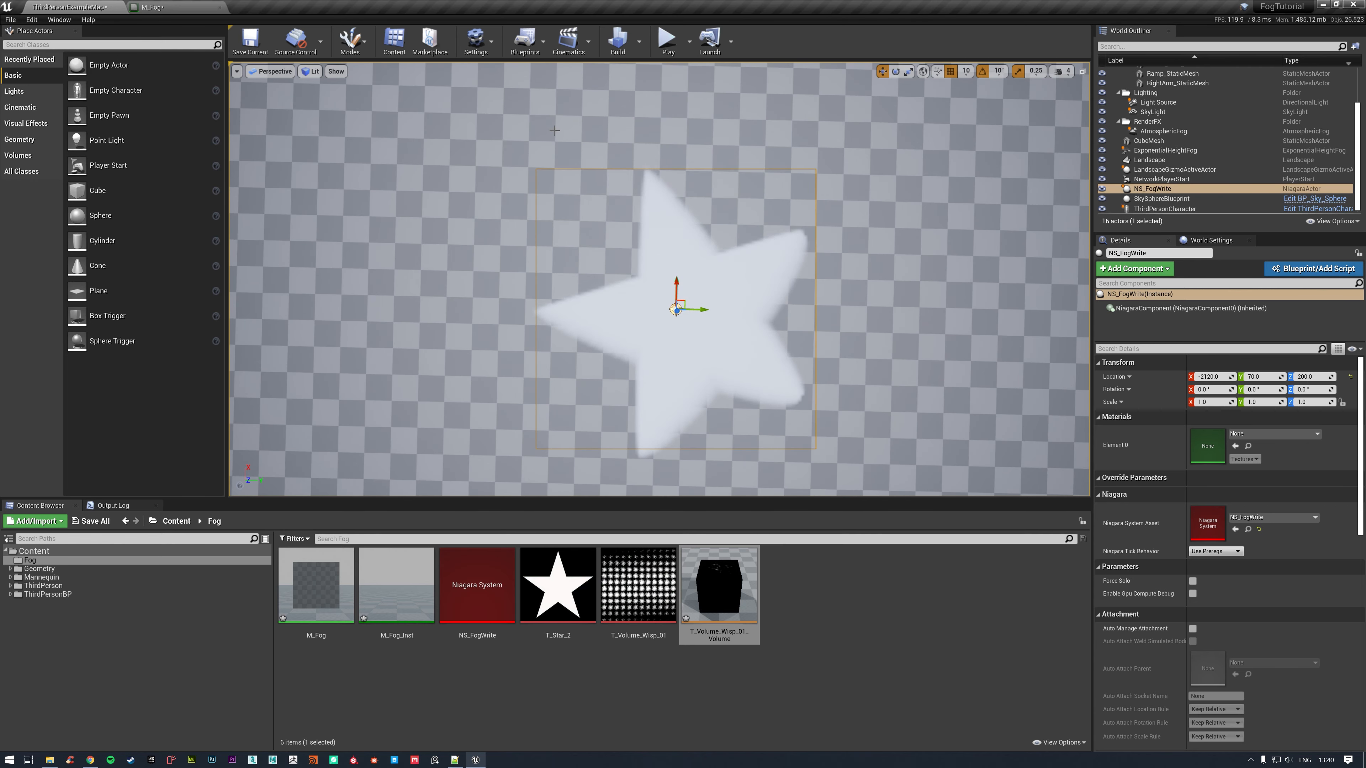
pyautogui.moveTo(554, 130); pyautogui.dragTo(793, 119, button='right')
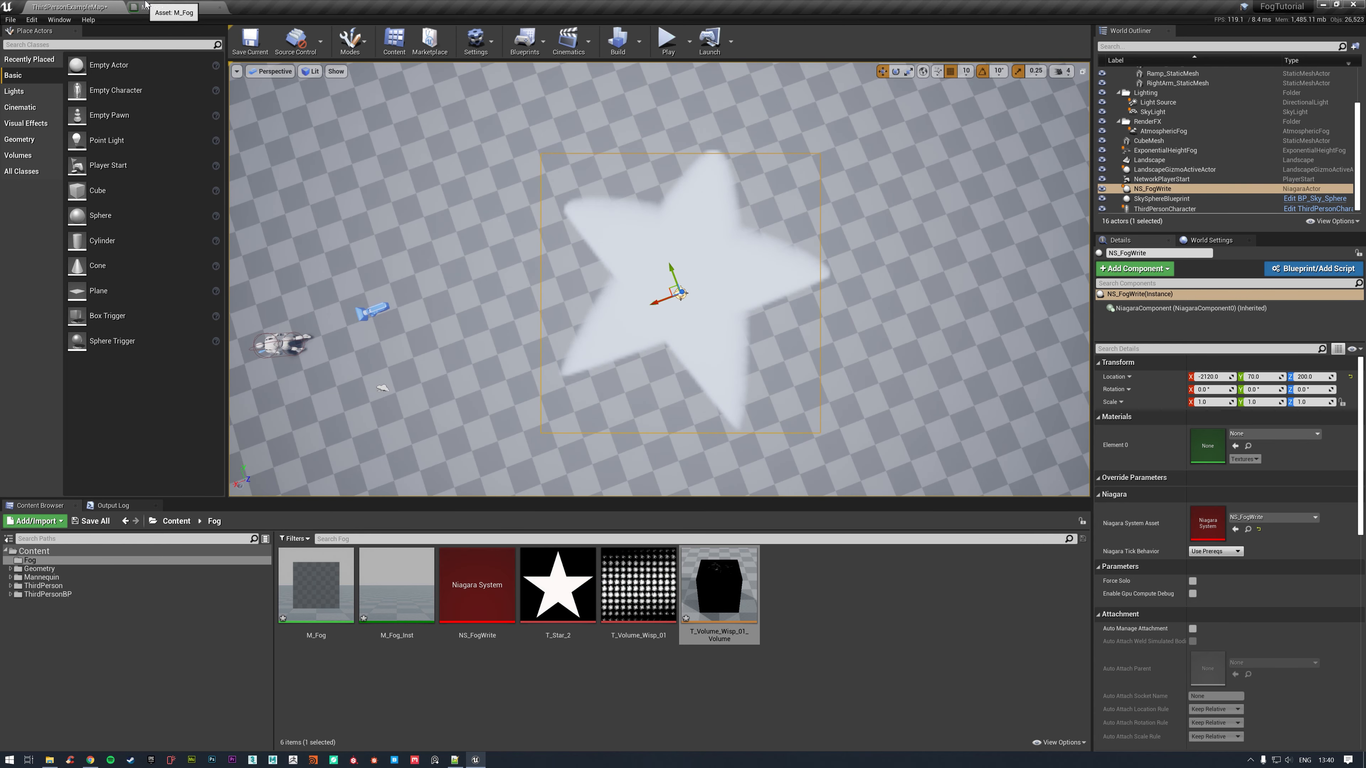
# Review the M_Fog graph, return to the level and check the Create Volume Texture option for T_Volume_Wisp_01.
pyautogui.click(159, 4)
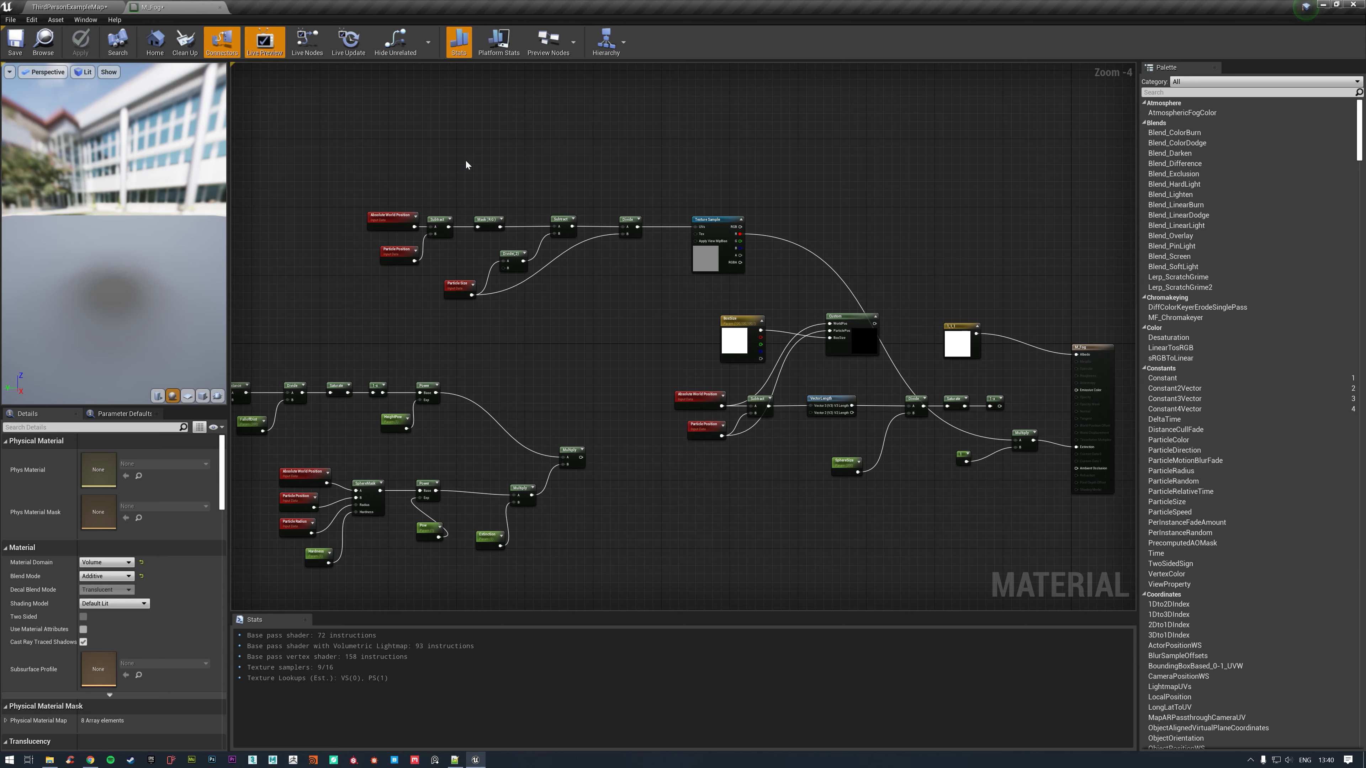
pyautogui.click(81, 5)
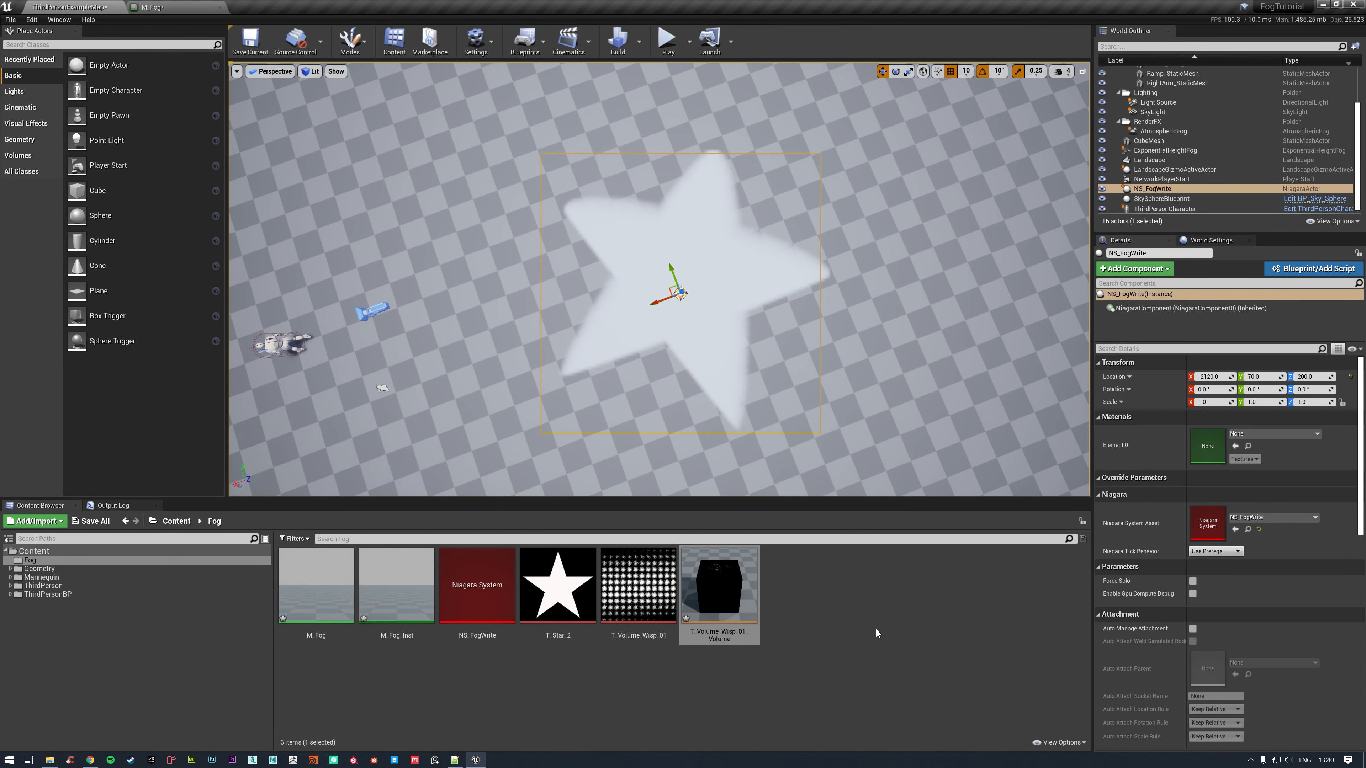
pyautogui.rightClick(650, 606)
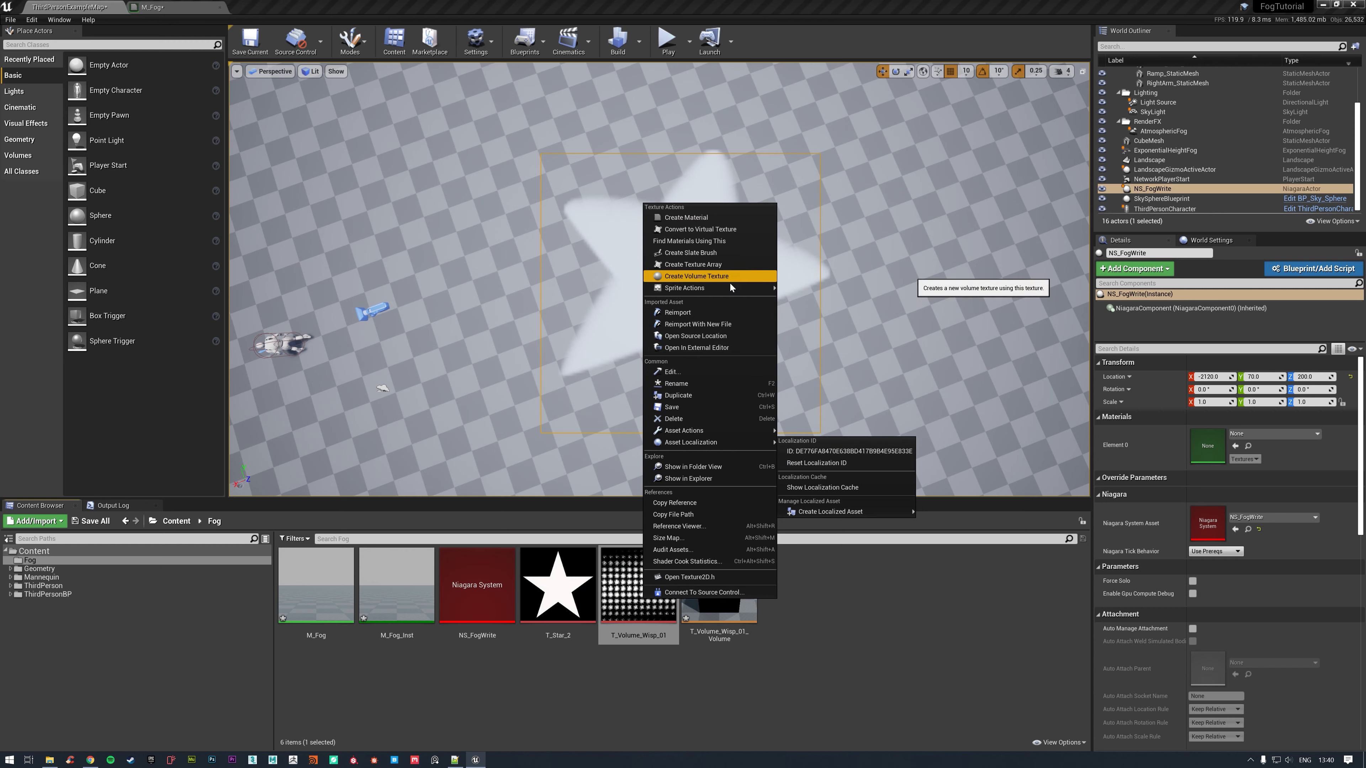
pyautogui.click(832, 653)
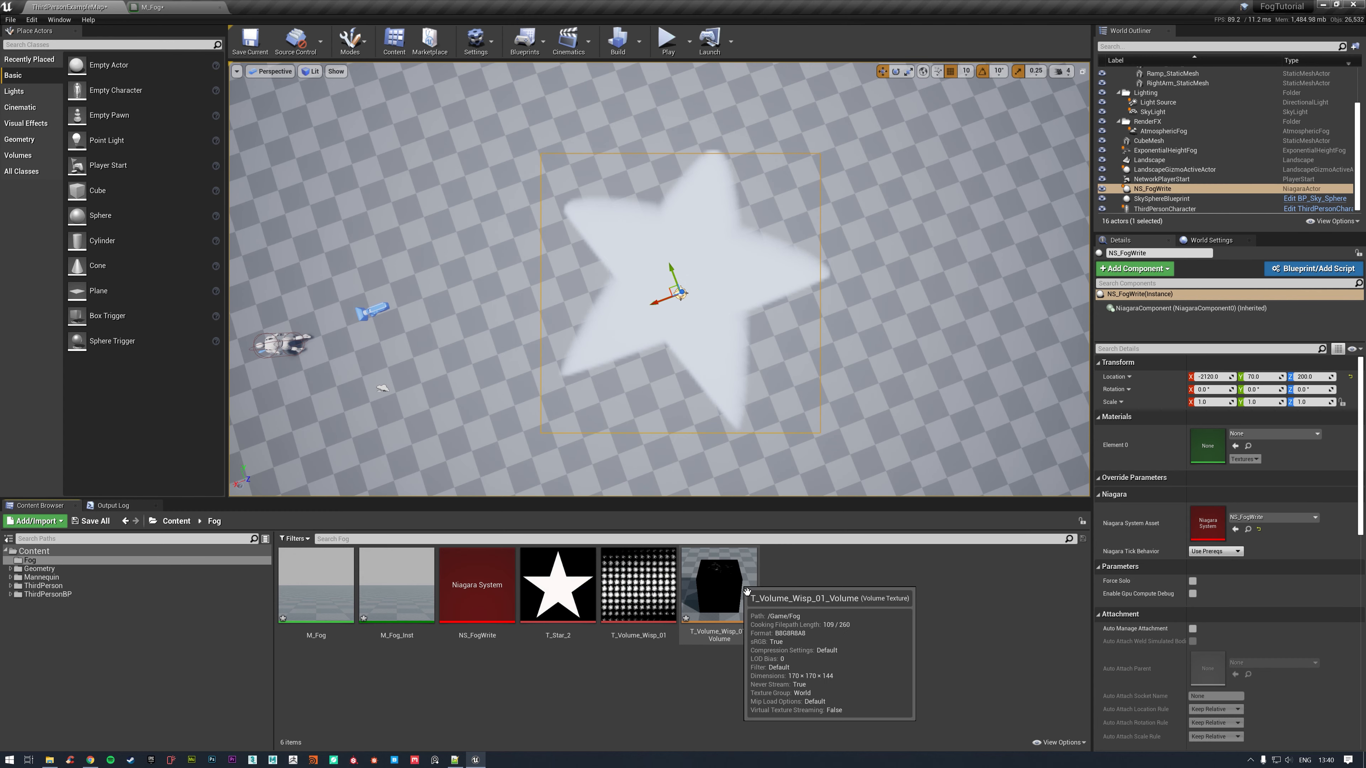
# Add T_Volume_Wisp_01_Volume to the M_Fog graph as a Texture Sample above the star sample.
pyautogui.moveTo(746, 591); pyautogui.dragTo(720, 117)
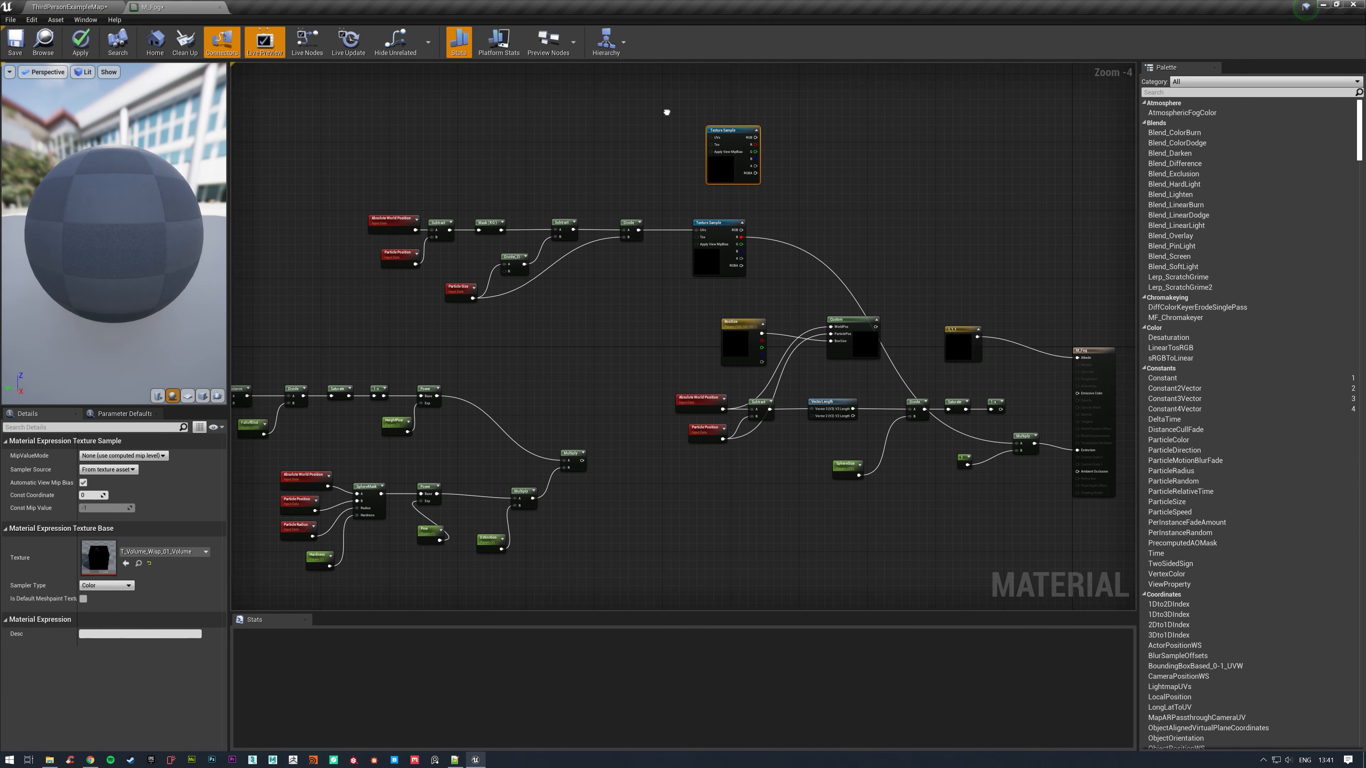
pyautogui.moveTo(723, 116); pyautogui.dragTo(744, 284, button='right')
pyautogui.moveTo(742, 281); pyautogui.dragTo(746, 278)
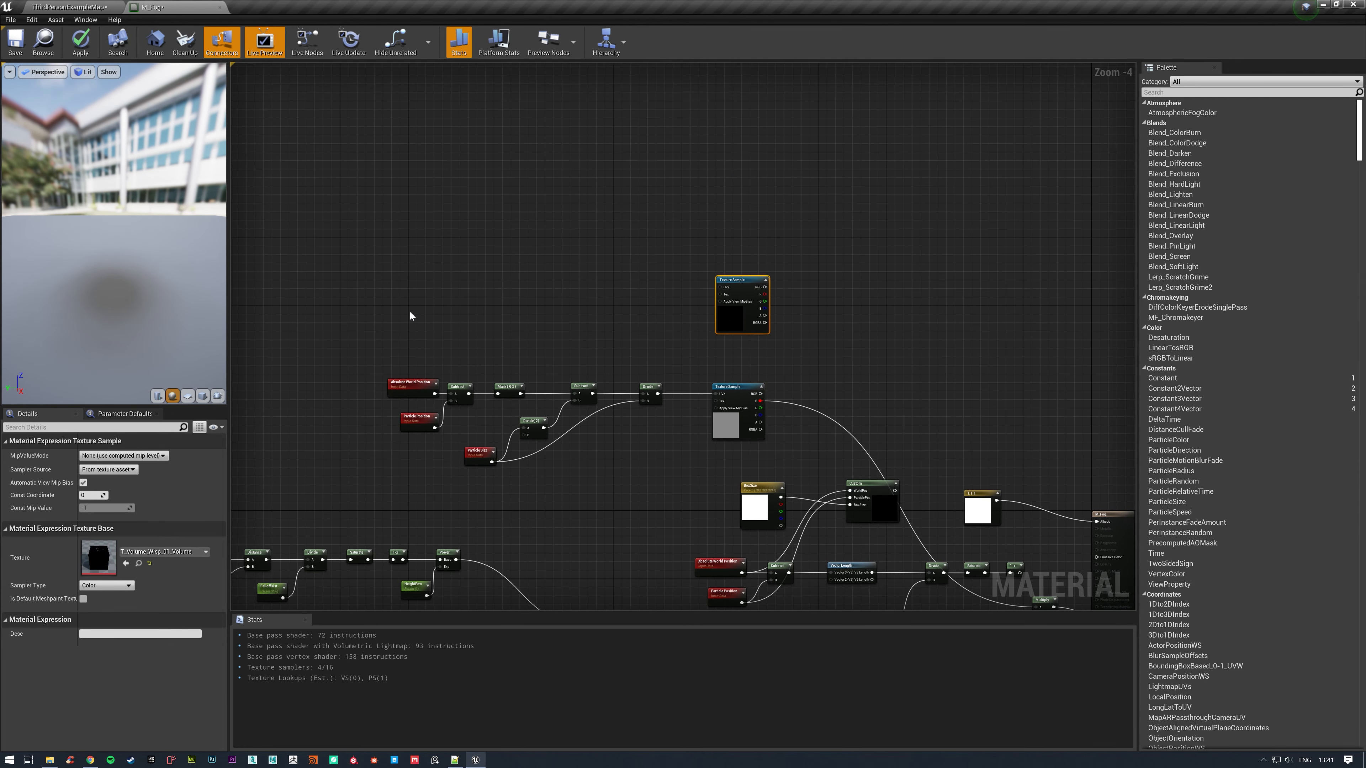
# Duplicate the star sample's UV node chain and place the copy beside the volume Texture Sample.
pyautogui.moveTo(349, 338); pyautogui.dragTo(666, 484)
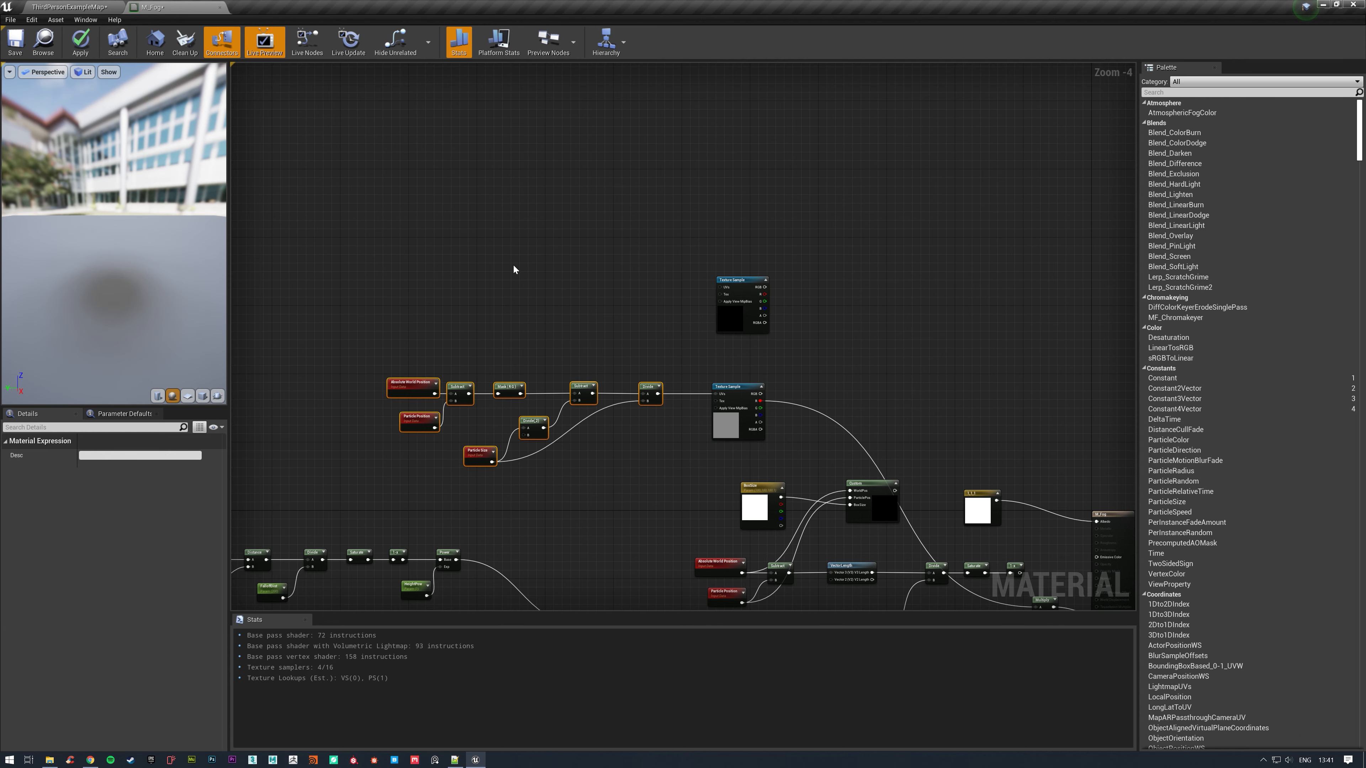
pyautogui.moveTo(513, 268); pyautogui.dragTo(612, 336, button='right')
pyautogui.hotkey('ctrl', 'c')
pyautogui.hotkey('ctrl', 'v')
# Feed the copied Particle Size into an AppendMany's R, G and B inputs, and its RGB output into both copied Divide nodes.
pyautogui.moveTo(504, 368); pyautogui.dragTo(644, 392)
pyautogui.write('appen')
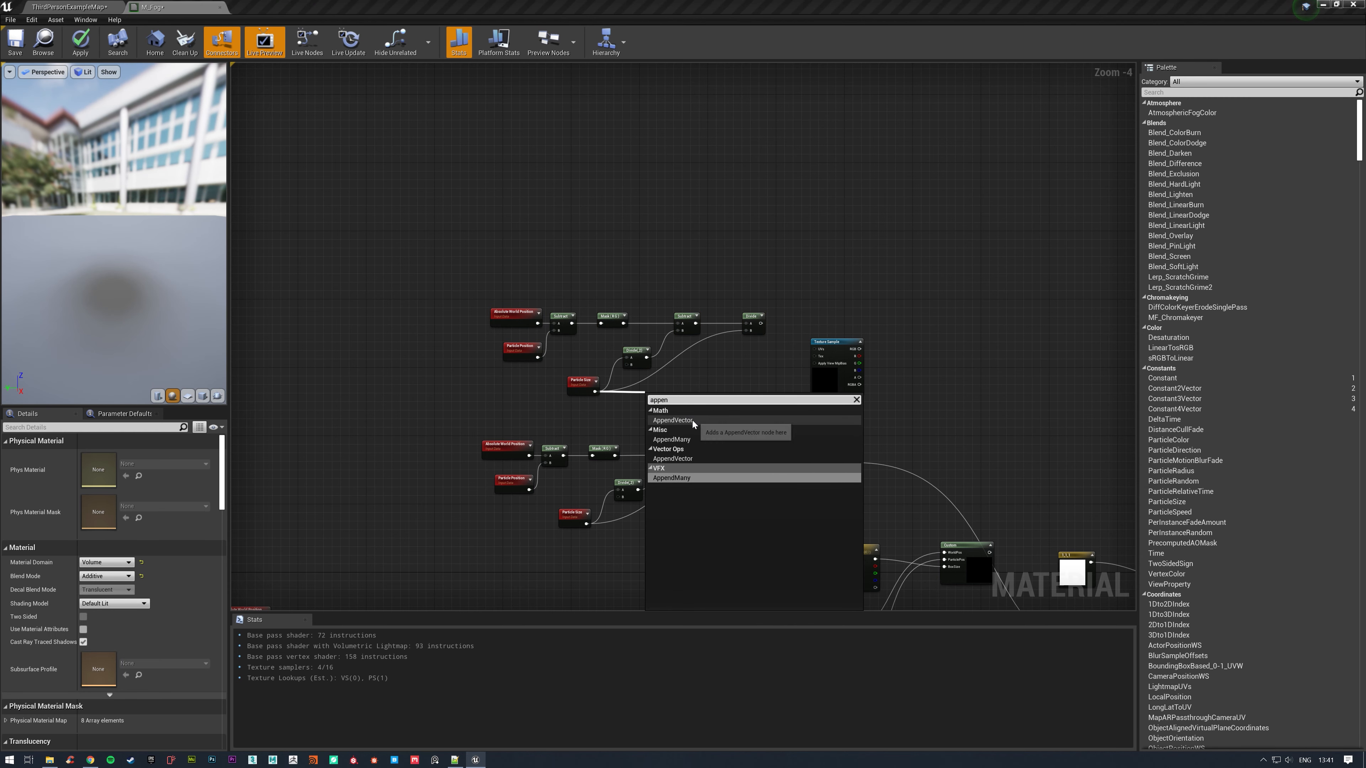
pyautogui.click(694, 439)
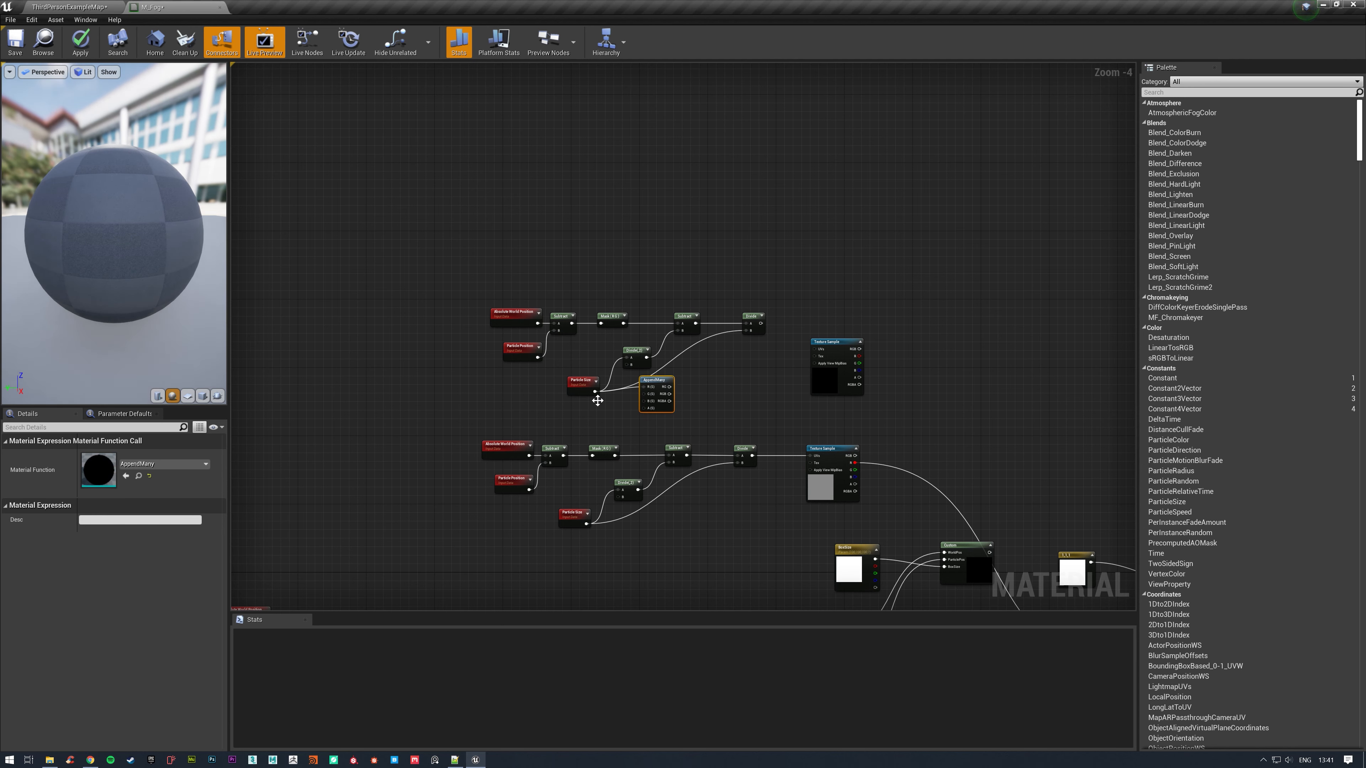
pyautogui.moveTo(595, 392); pyautogui.dragTo(746, 332)
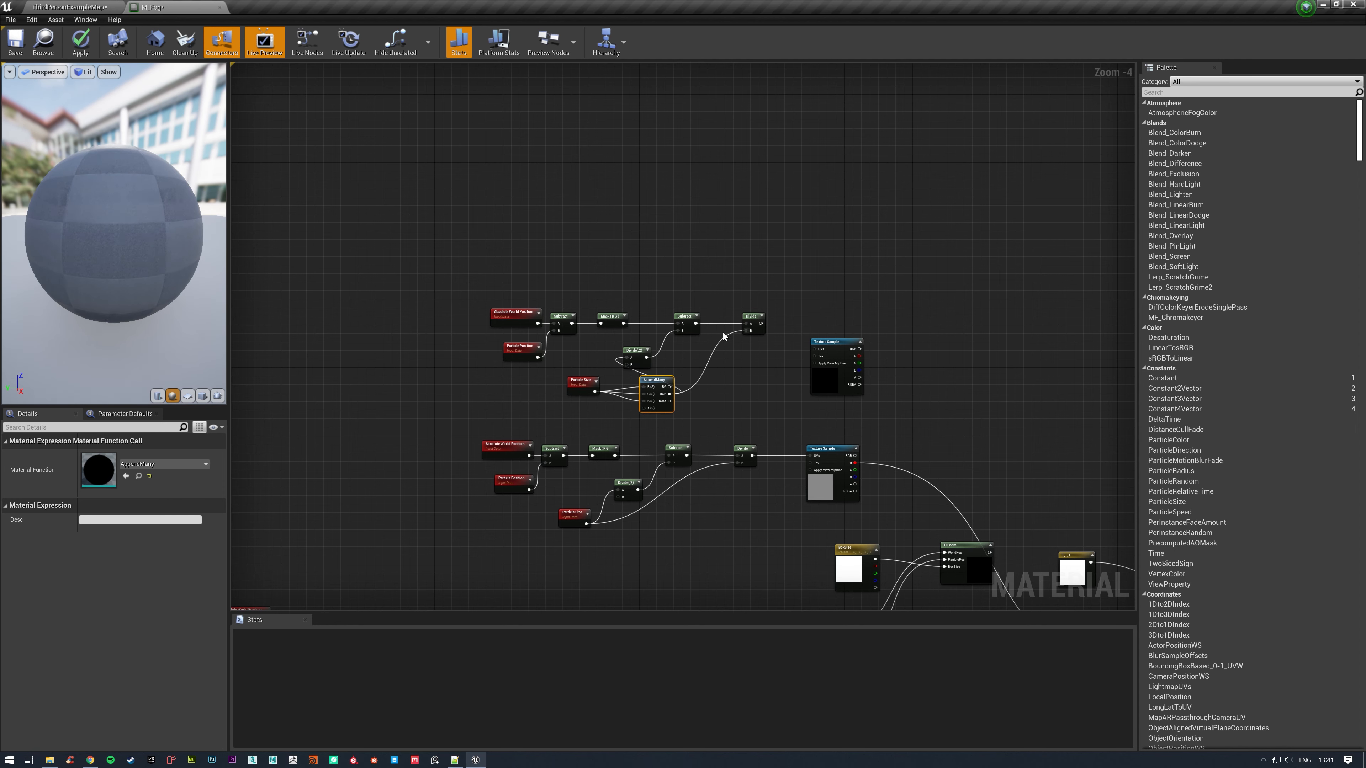
# Bypass the copied R G mask by linking the two Subtract nodes directly, and connect the final Divide to the volume sample's UVs.
pyautogui.click(609, 316)
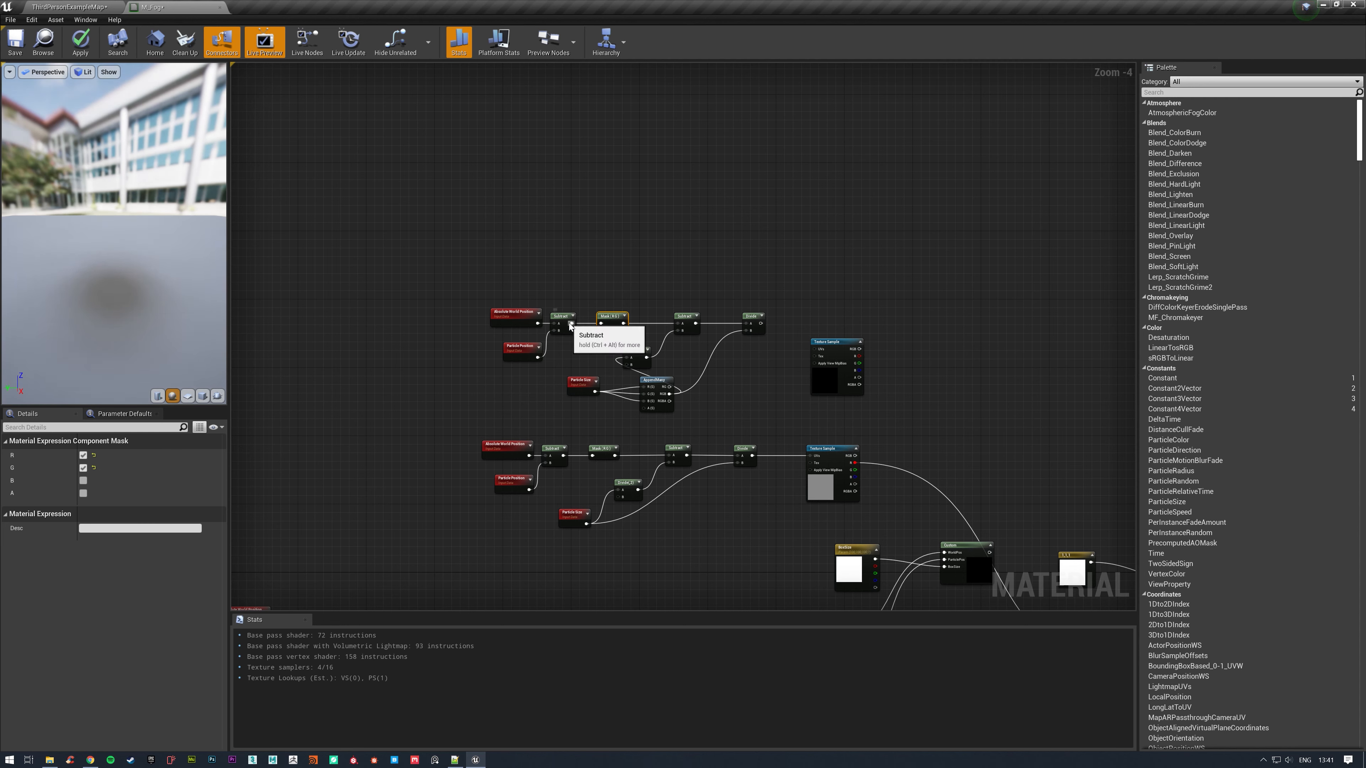
pyautogui.moveTo(572, 323); pyautogui.dragTo(625, 295)
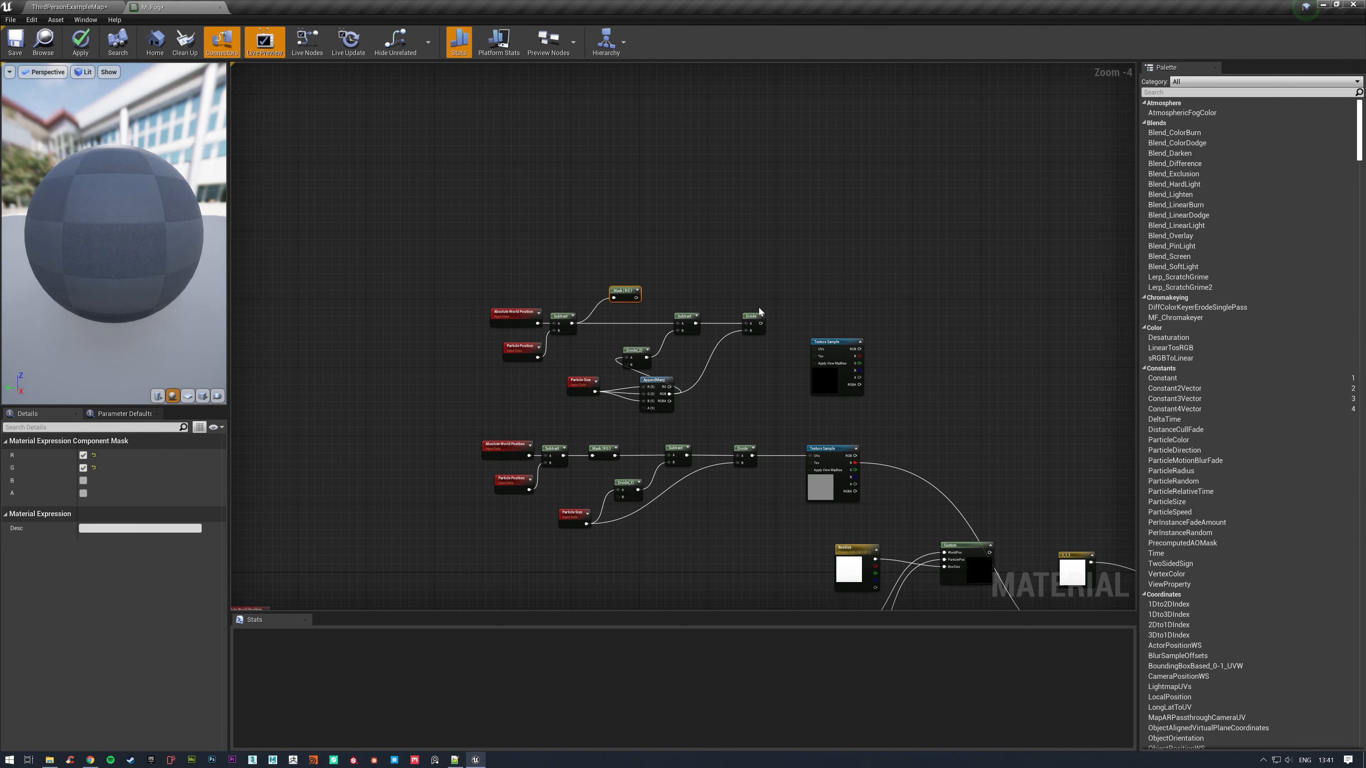
pyautogui.moveTo(760, 324); pyautogui.dragTo(815, 350)
# Connect the volume Texture Sample's R output to input A of the Multiply feeding Extinction and apply the material.
pyautogui.moveTo(863, 349); pyautogui.dragTo(503, 218, button='right')
pyautogui.moveTo(495, 210); pyautogui.dragTo(769, 525)
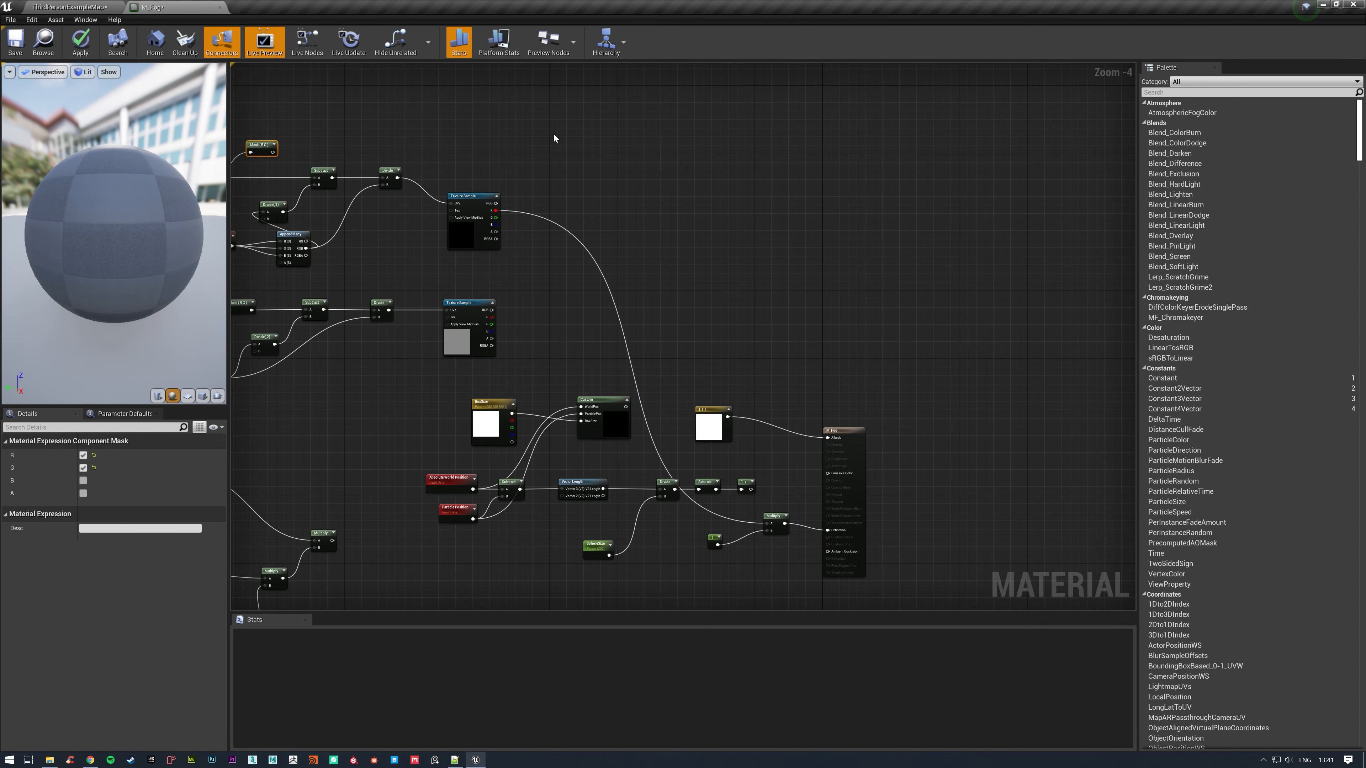
pyautogui.click(79, 46)
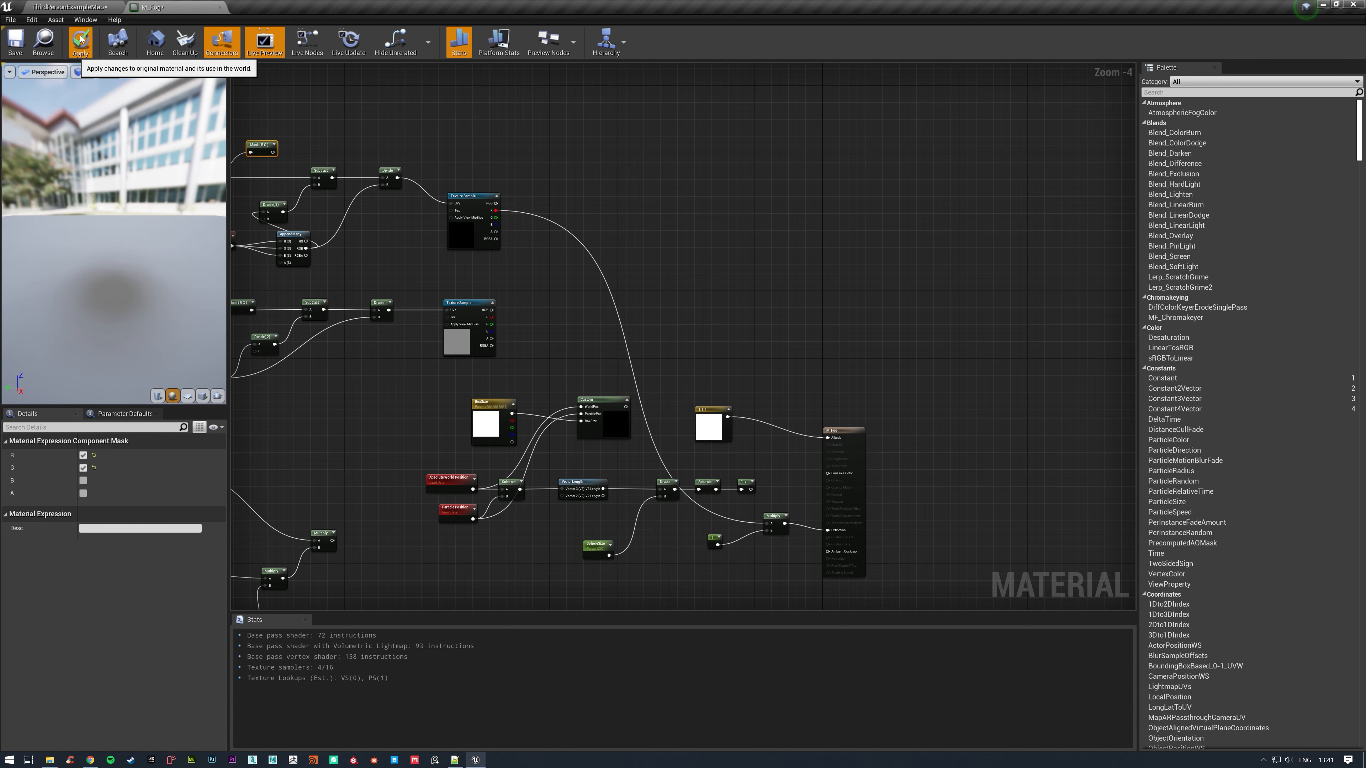
# Return to the level and inspect the NS_FogWrite fog volume from several angles.
pyautogui.click(101, 4)
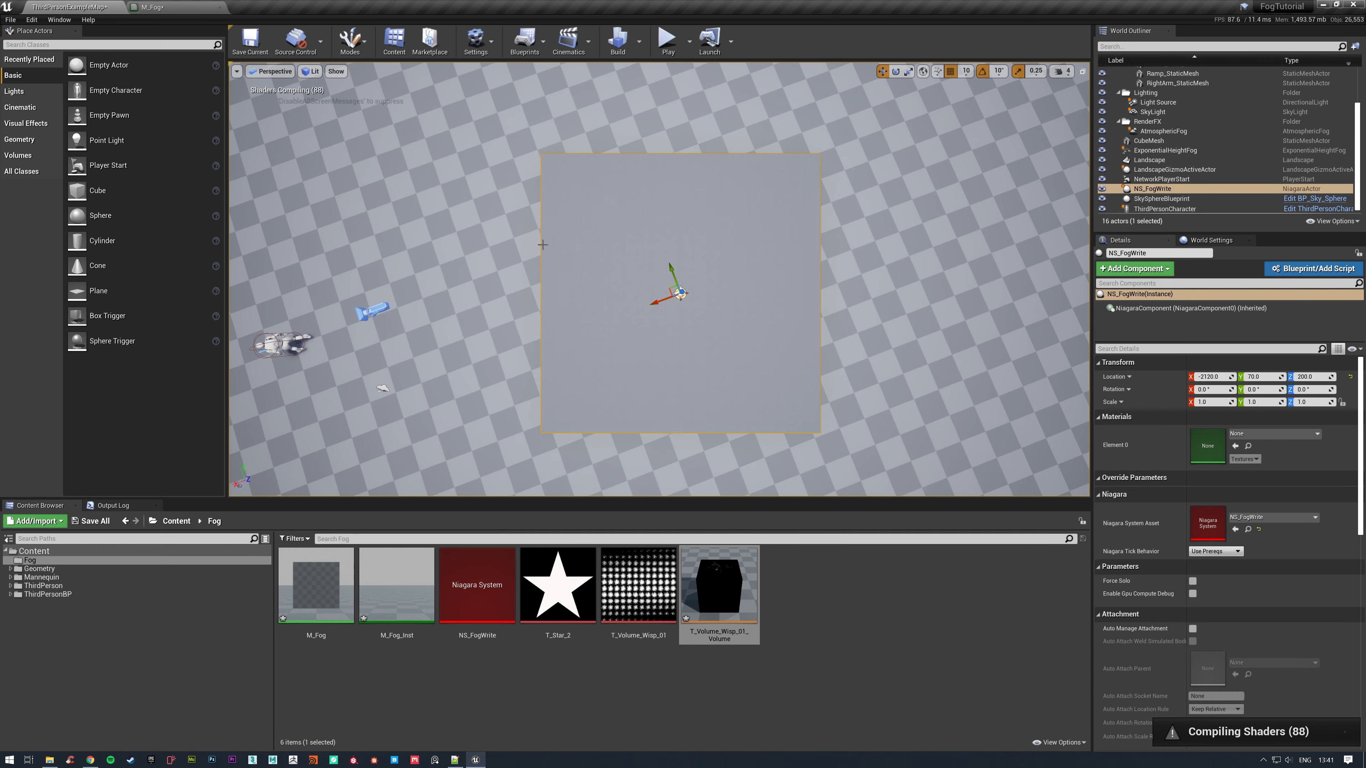
pyautogui.moveTo(673, 242); pyautogui.dragTo(995, 213, button='right')
pyautogui.moveTo(693, 310); pyautogui.dragTo(615, 305, button='right')
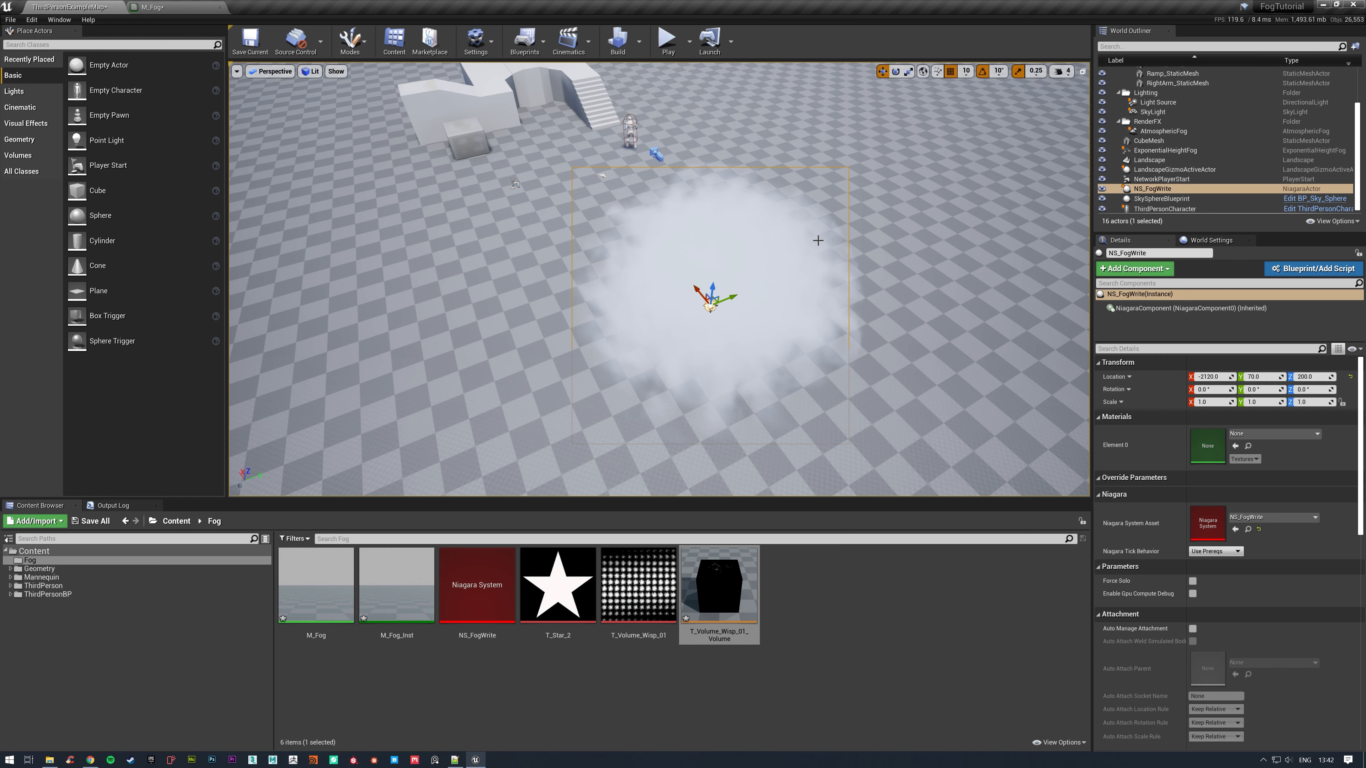
pyautogui.moveTo(917, 244); pyautogui.dragTo(903, 269, button='right')
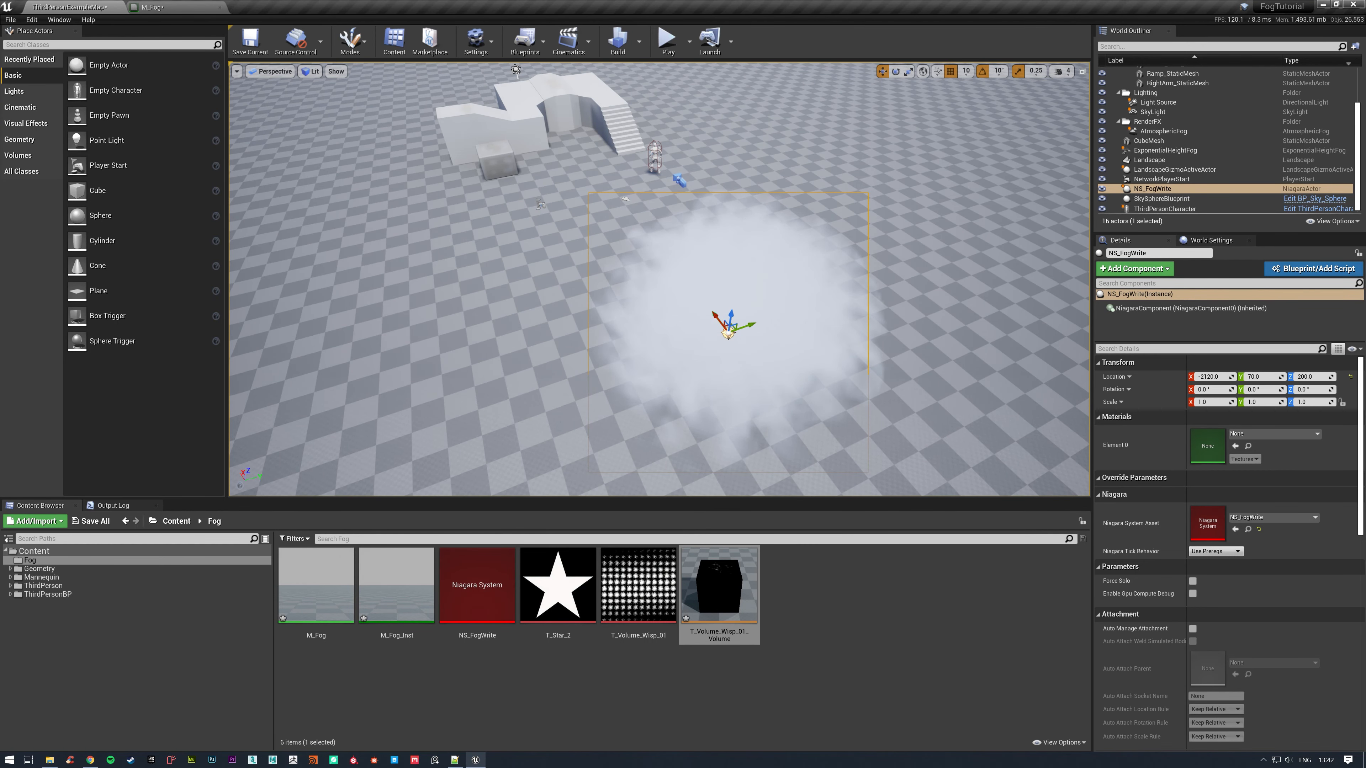
pyautogui.moveTo(903, 269); pyautogui.dragTo(946, 267, button='right')
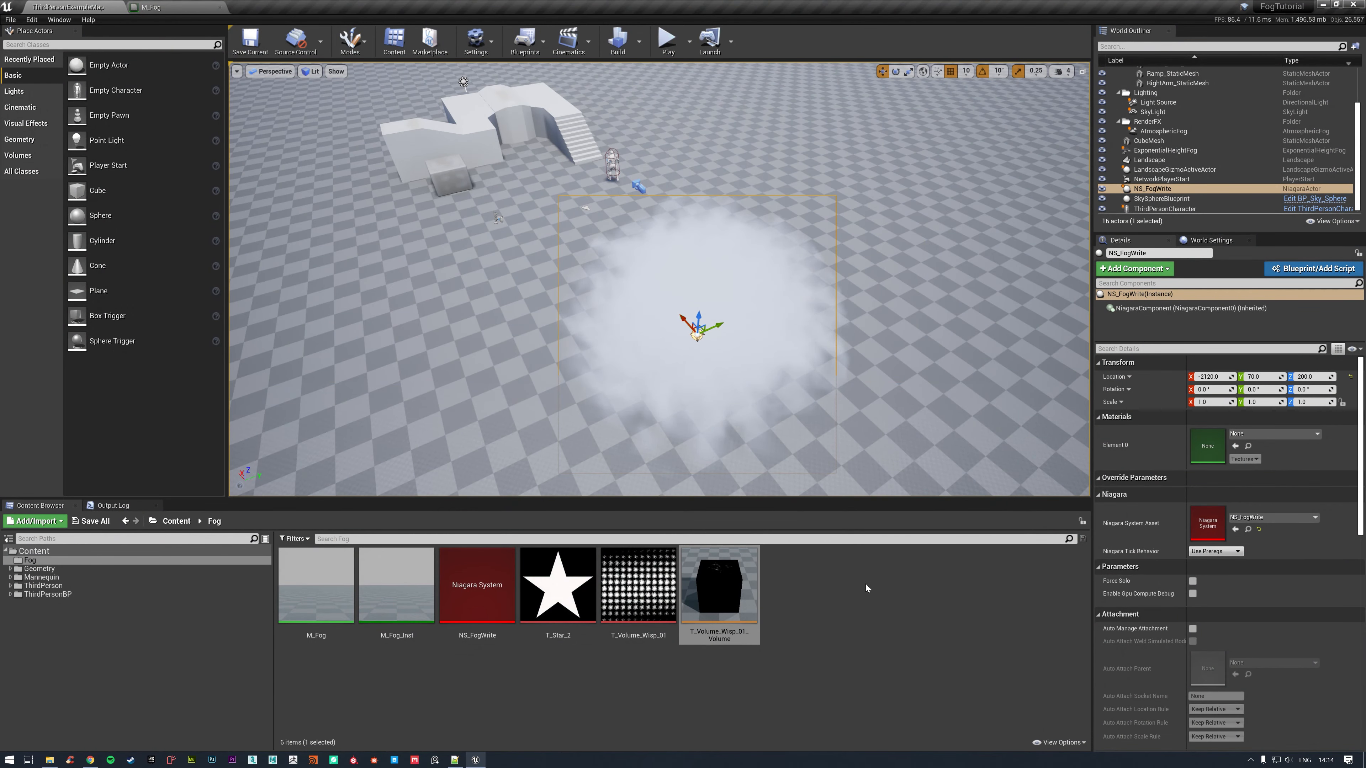
# Create an Actor Blueprint class named BP_InteractiveFogVolume in the Fog folder.
pyautogui.rightClick(865, 584)
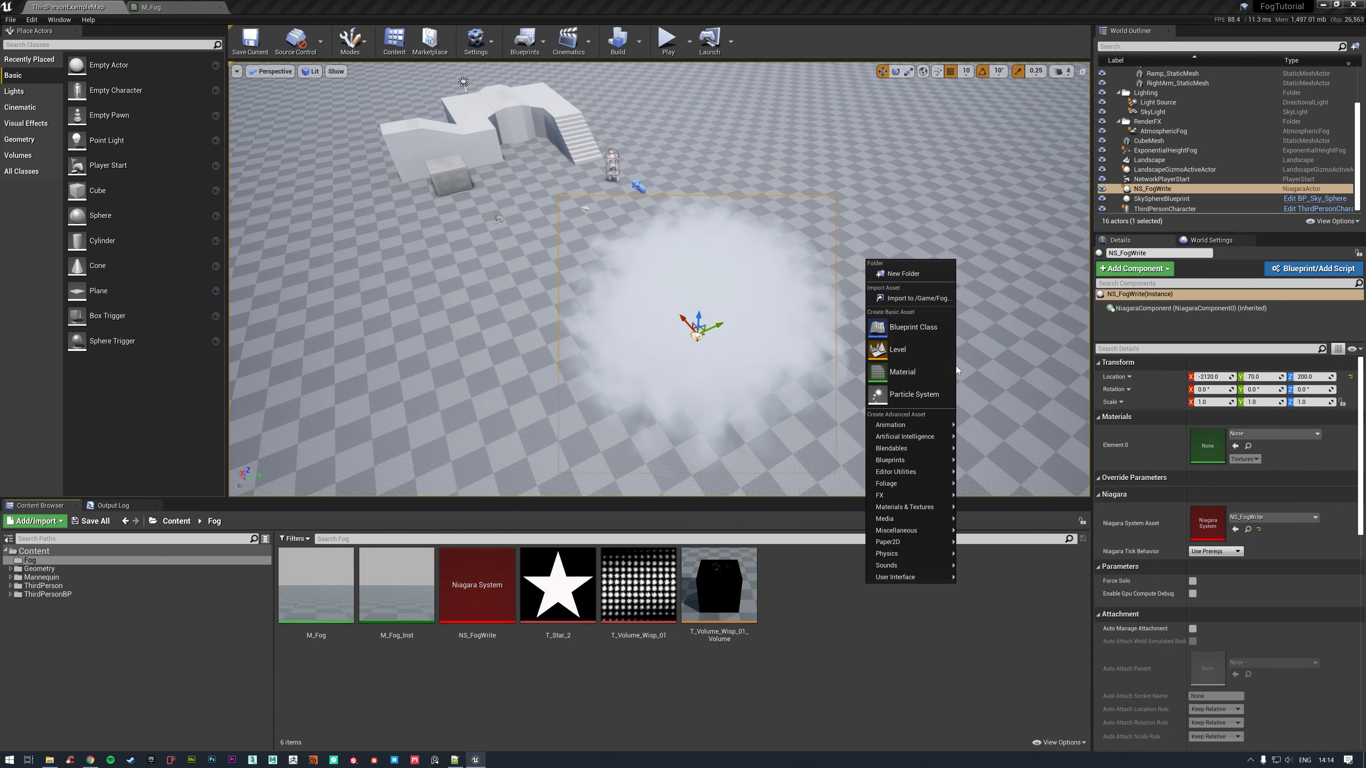
pyautogui.click(928, 329)
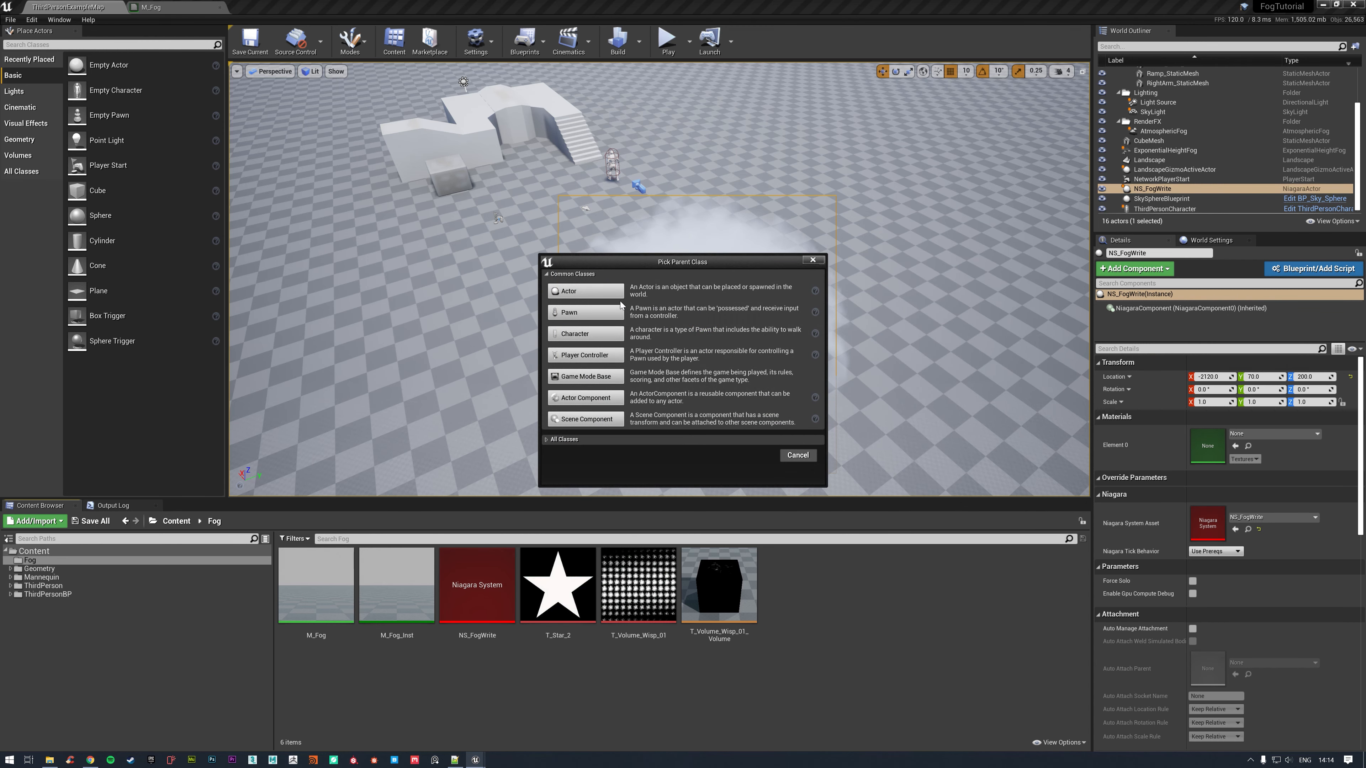
pyautogui.click(602, 292)
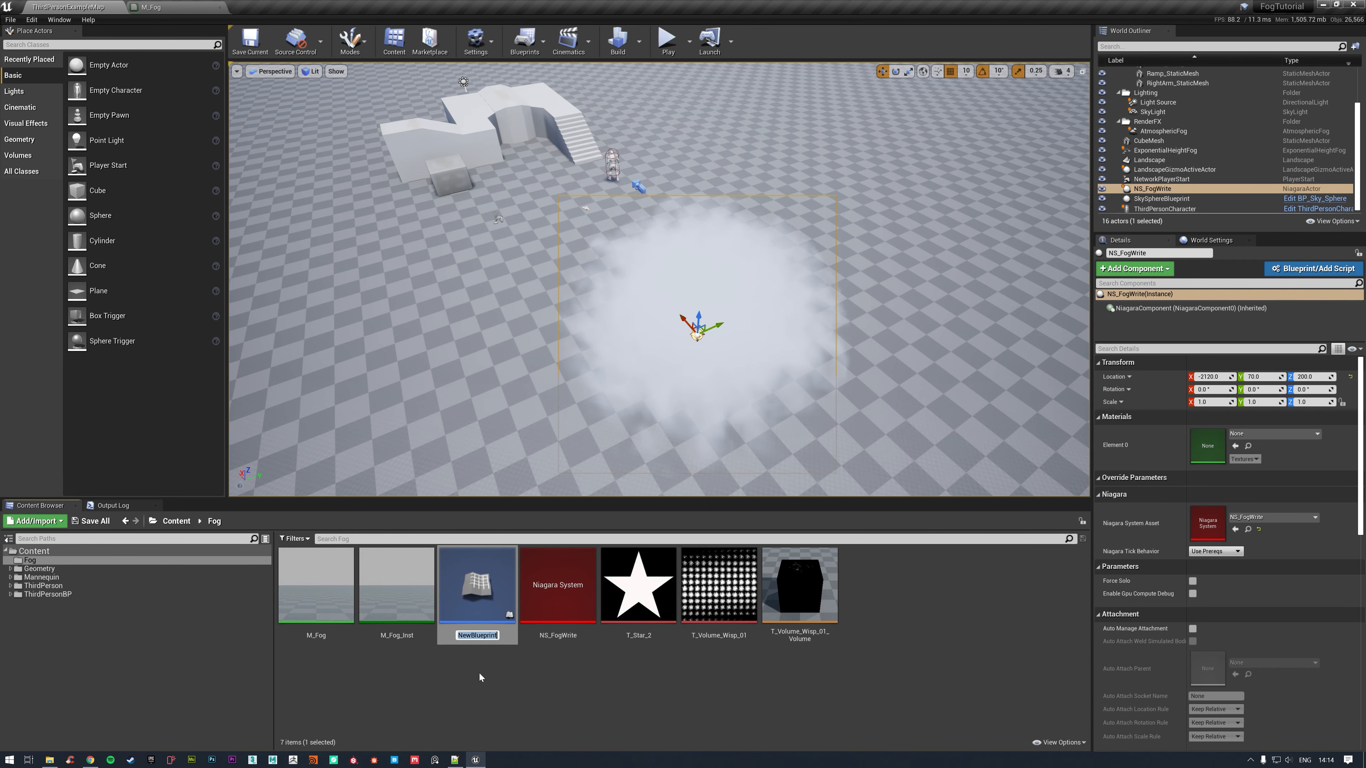
pyautogui.write('BP_InteractiveFogVolume')
pyautogui.press('Return')
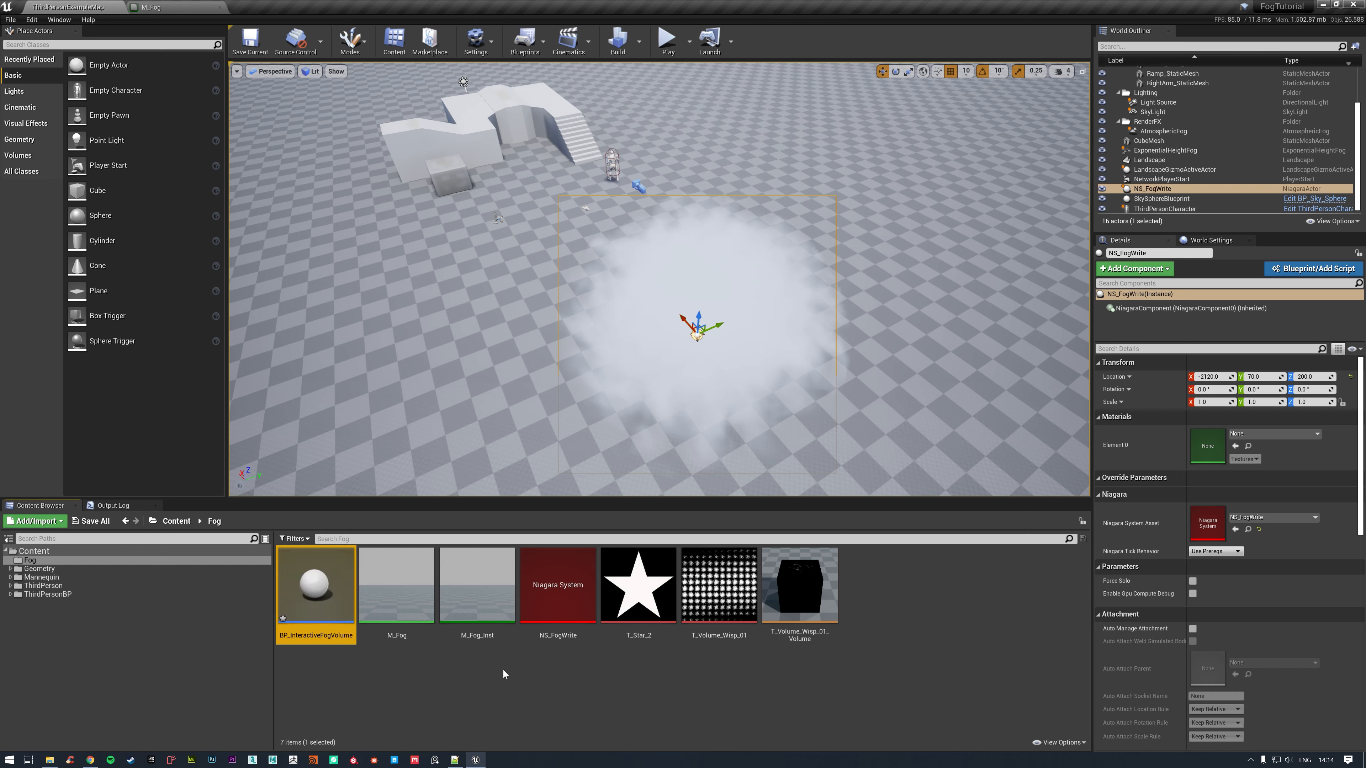
# Open BP_InteractiveFogVolume, delete the NS_FogWrite actor from the level, and return to the blueprint.
pyautogui.doubleClick(315, 576)
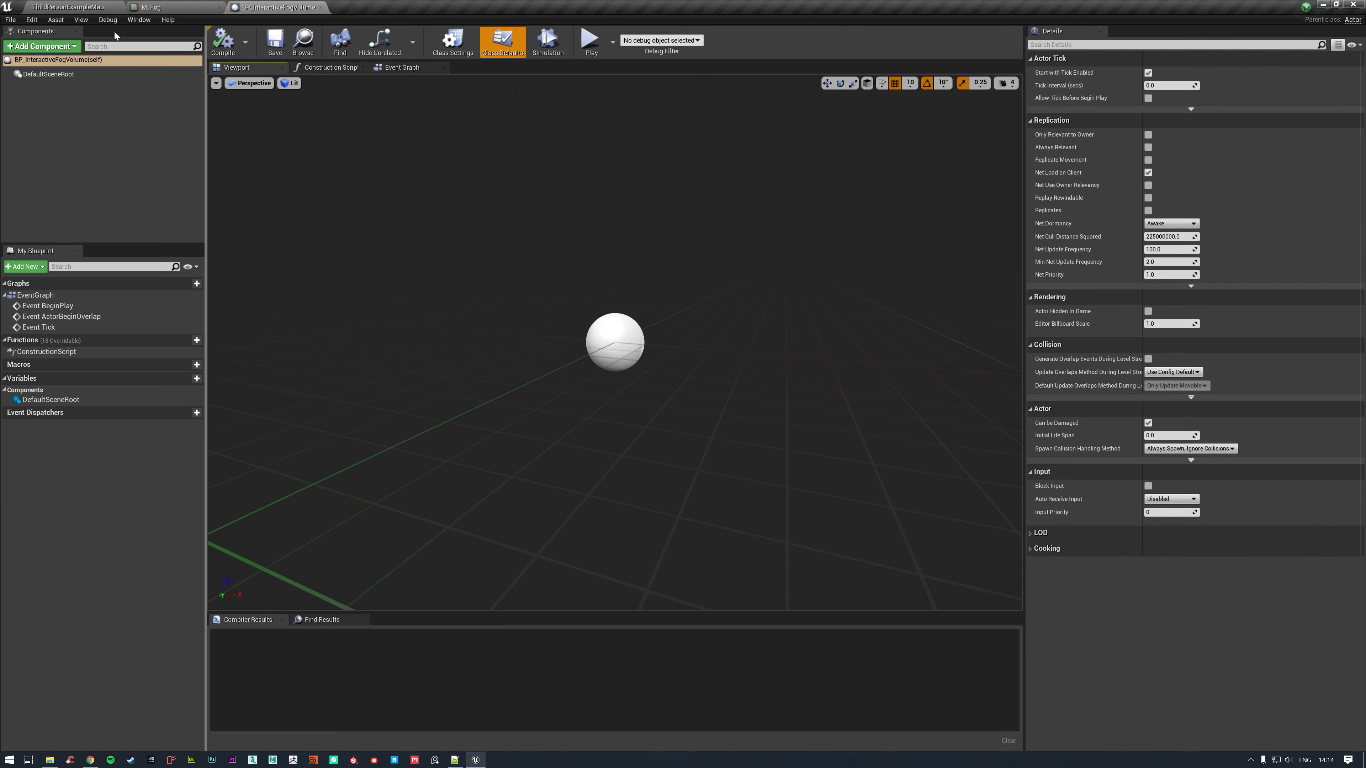
pyautogui.click(56, 5)
pyautogui.moveTo(857, 316); pyautogui.dragTo(881, 345, button='right')
pyautogui.press('Delete')
pyautogui.click(267, 5)
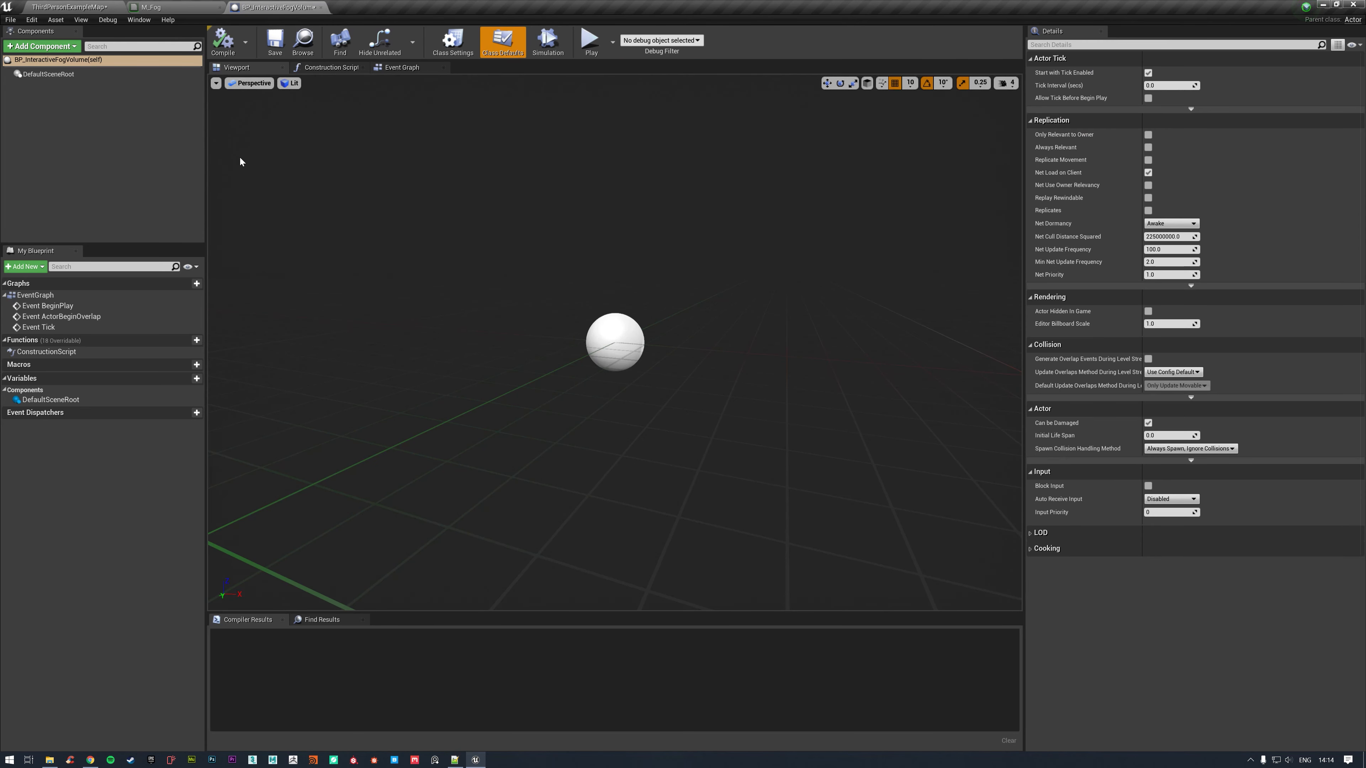
# Add a Niagara Particle System component to the blueprint and name it NS_FogWrite.
pyautogui.click(58, 46)
pyautogui.write('niaga')
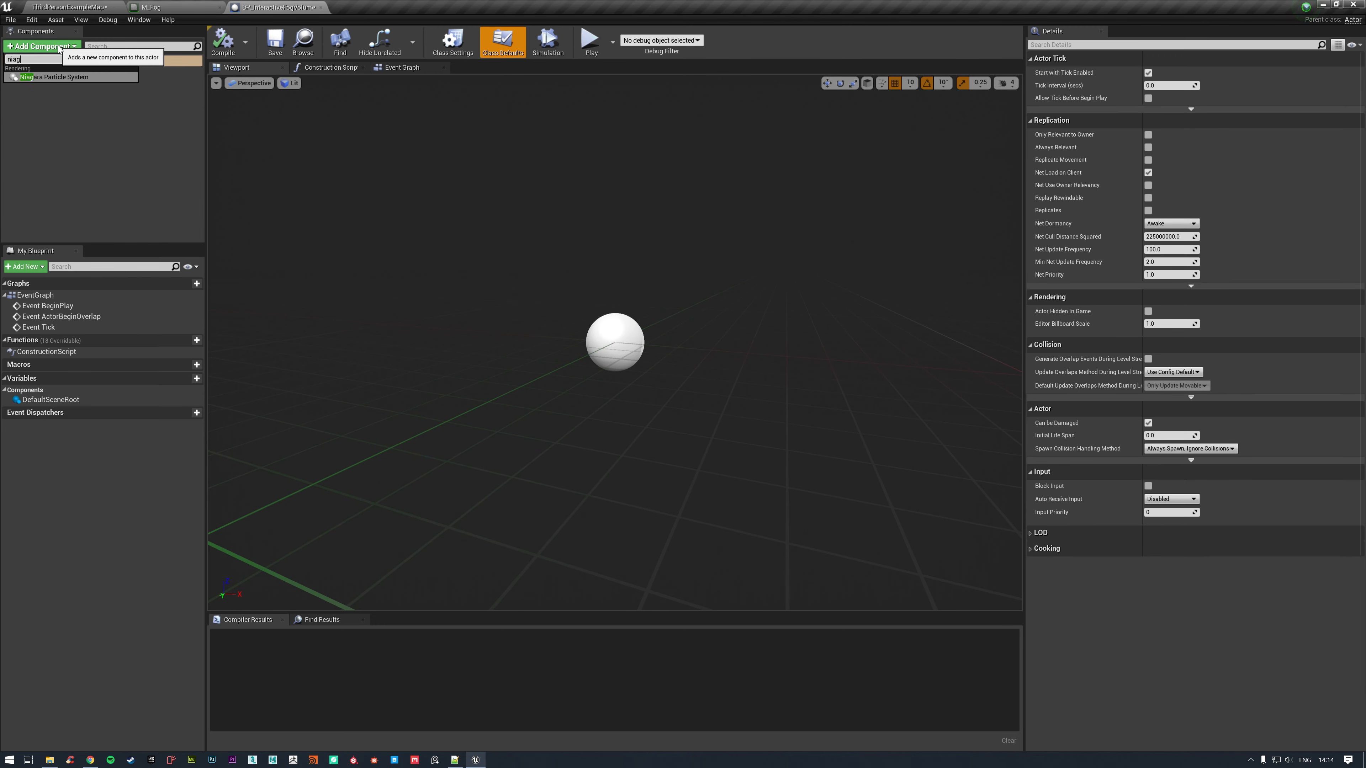
pyautogui.click(98, 78)
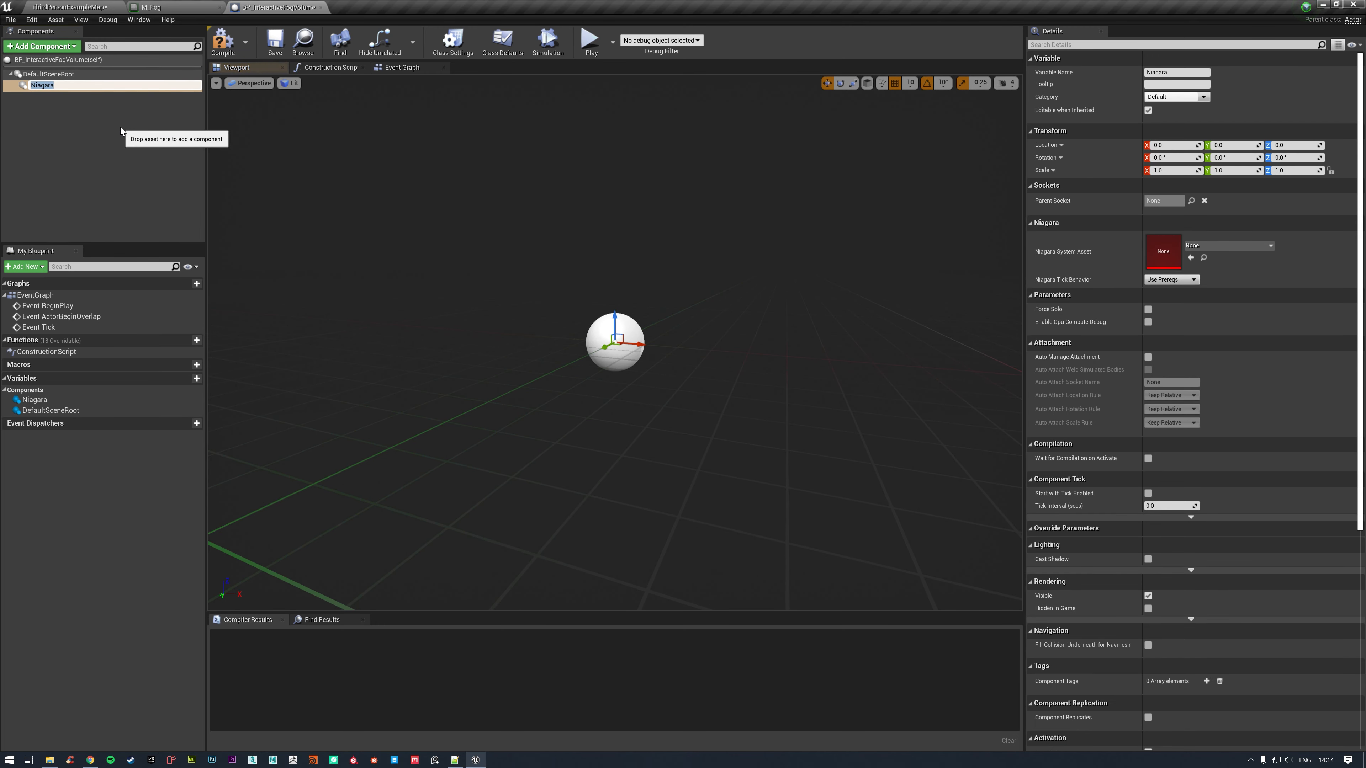
pyautogui.write('NS_FogWrite')
pyautogui.press('Return')
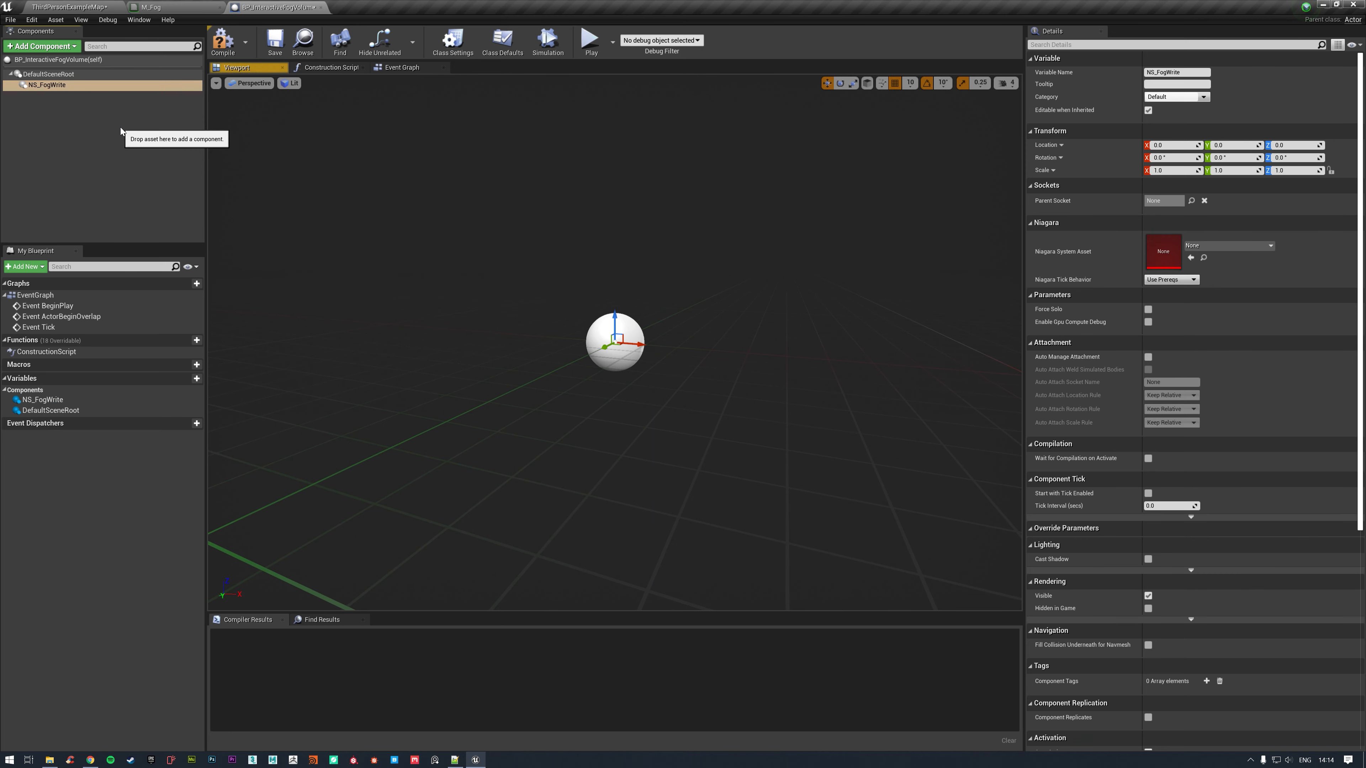
# Make NS_FogWrite the root component with the NS_FogWrite system asset, and place BP_InteractiveFogVolume in the level.
pyautogui.moveTo(47, 84); pyautogui.dragTo(89, 78)
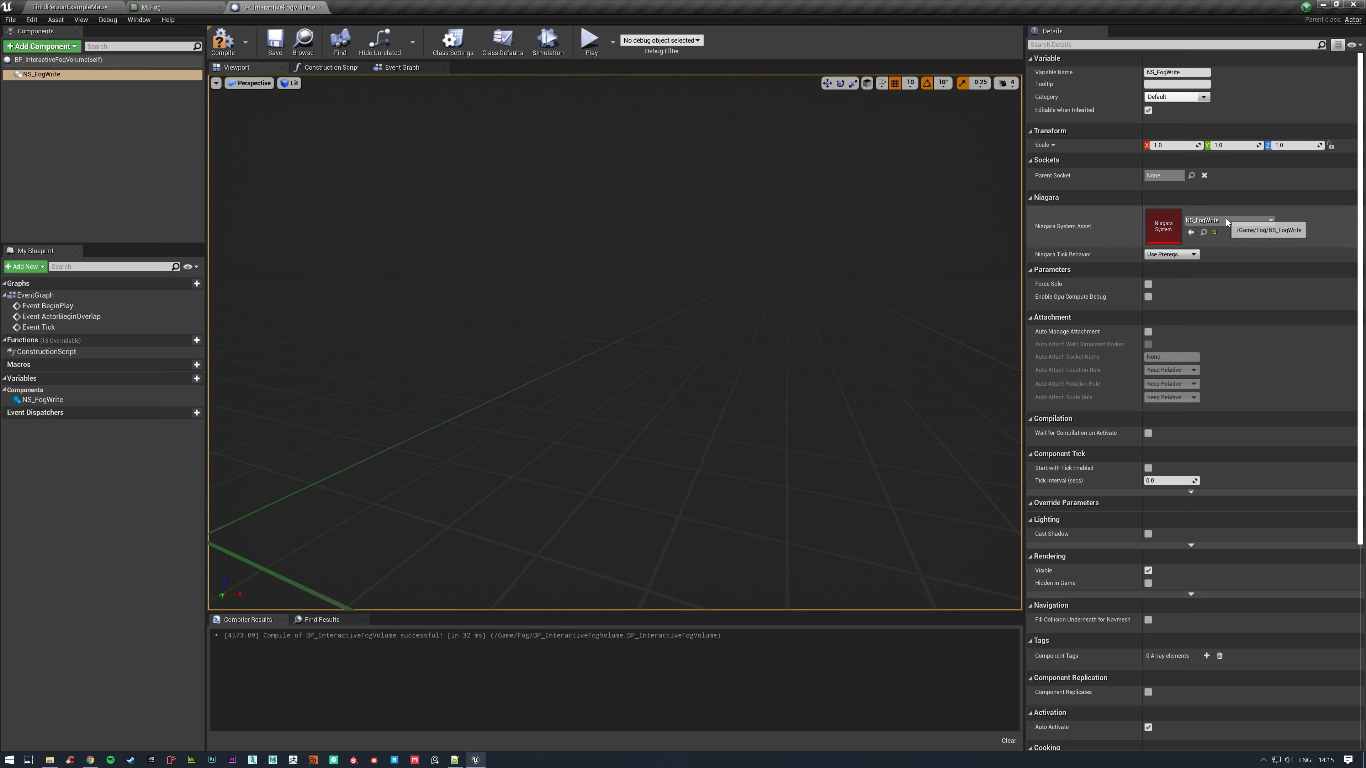
pyautogui.click(275, 42)
pyautogui.click(128, 9)
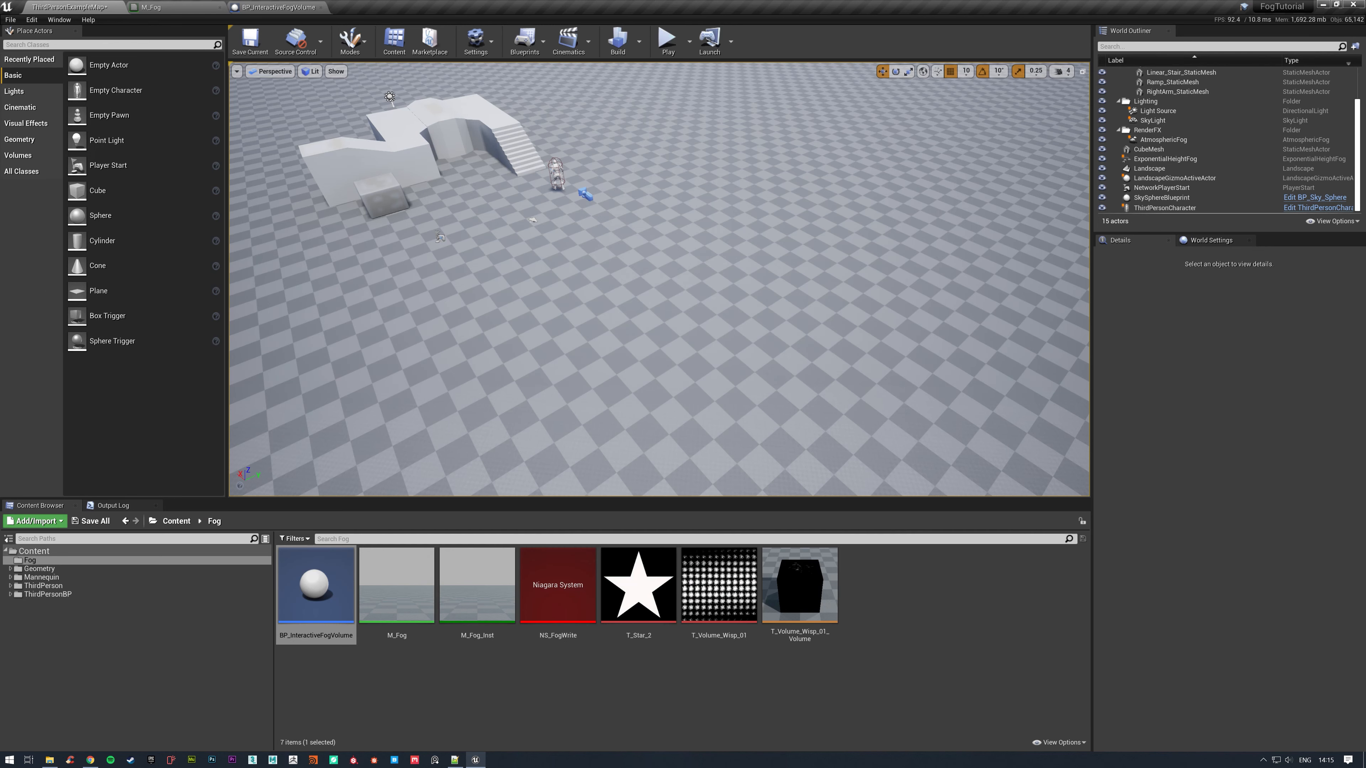
pyautogui.moveTo(645, 287); pyautogui.dragTo(728, 327)
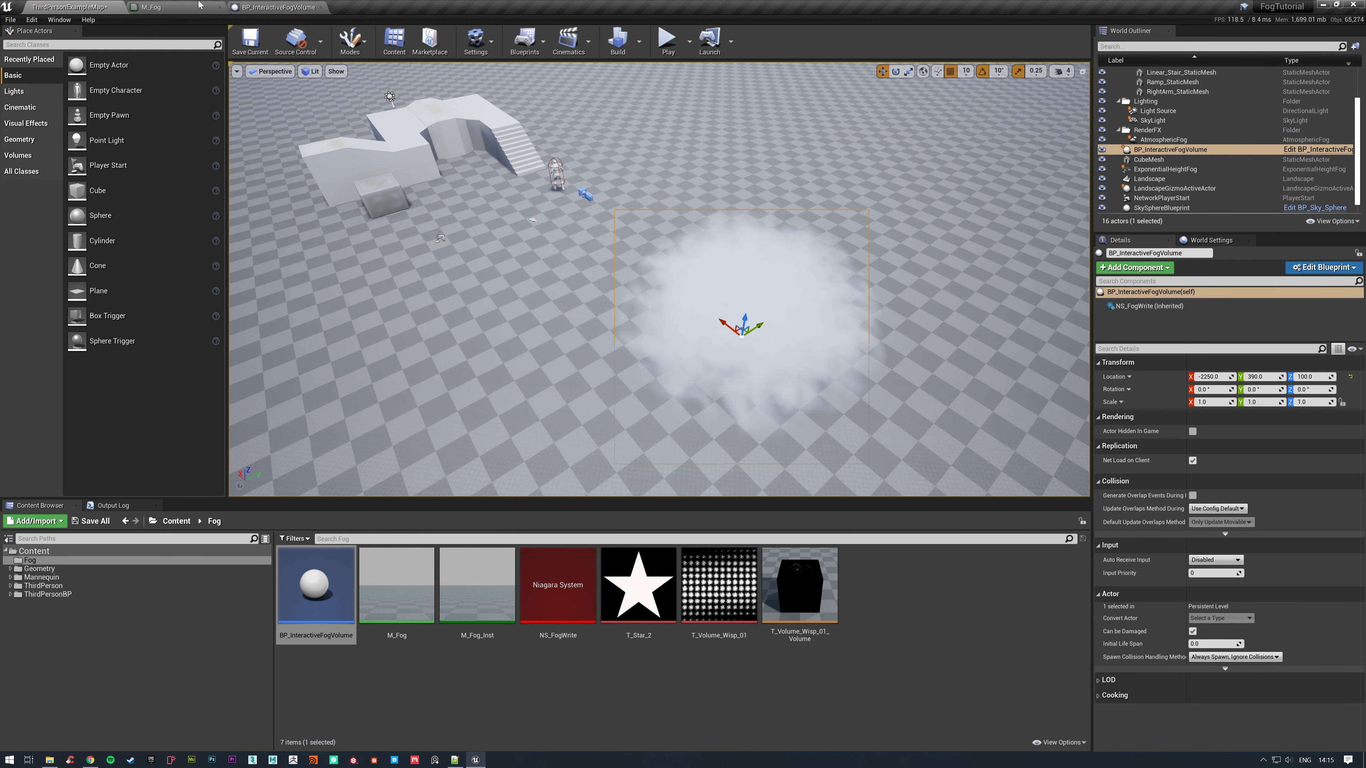
# Open the M_Fog material and move the 2D star texture chain to an empty area beside the volume texture chain.
pyautogui.doubleClick(432, 605)
pyautogui.scroll(-5, 901, 238)
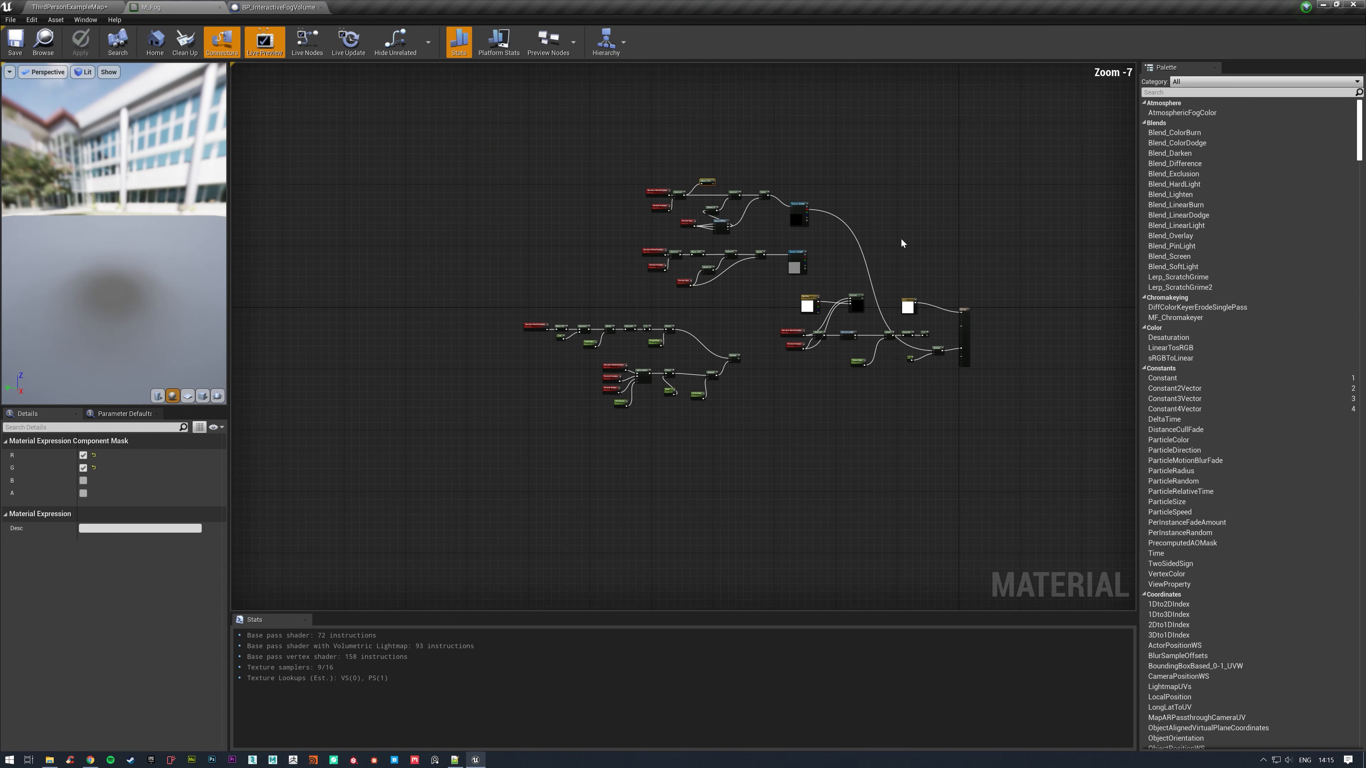
pyautogui.scroll(3, 900, 238)
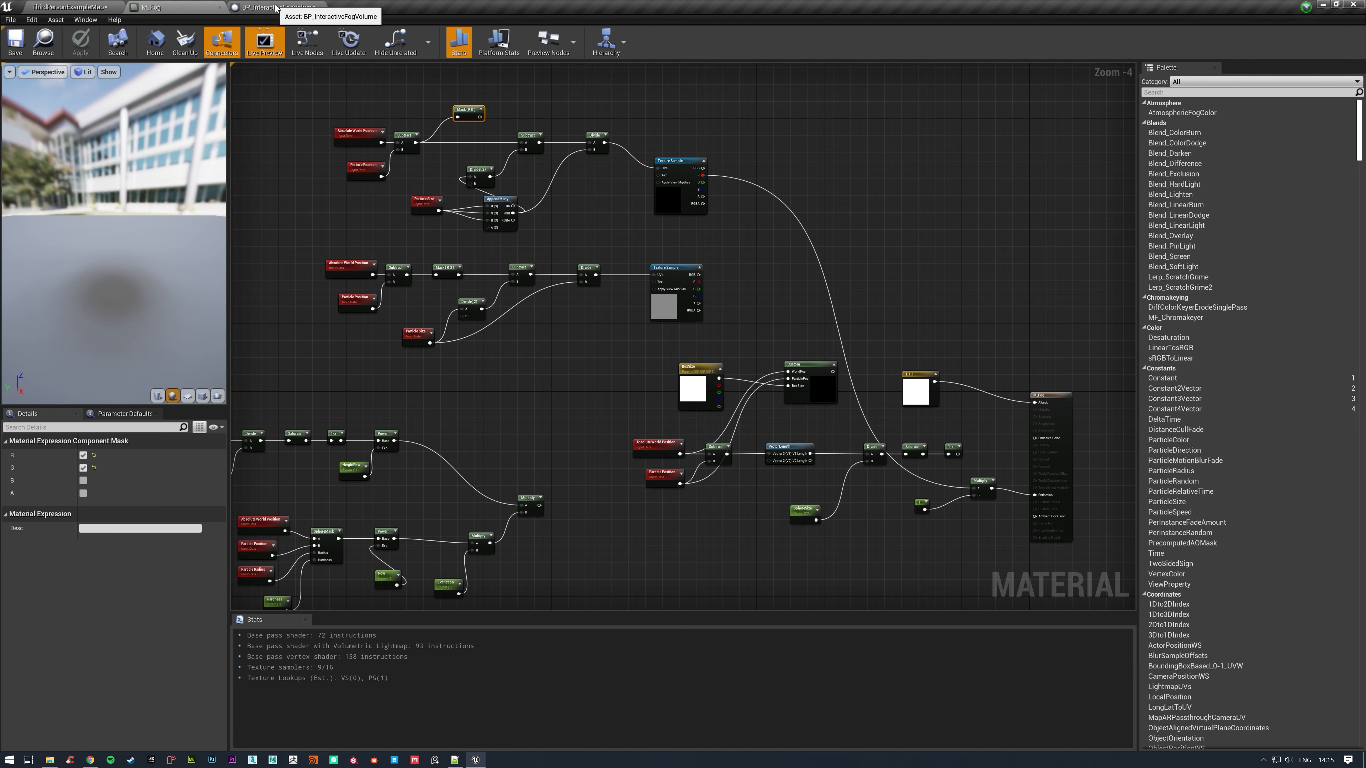
pyautogui.click(314, 7)
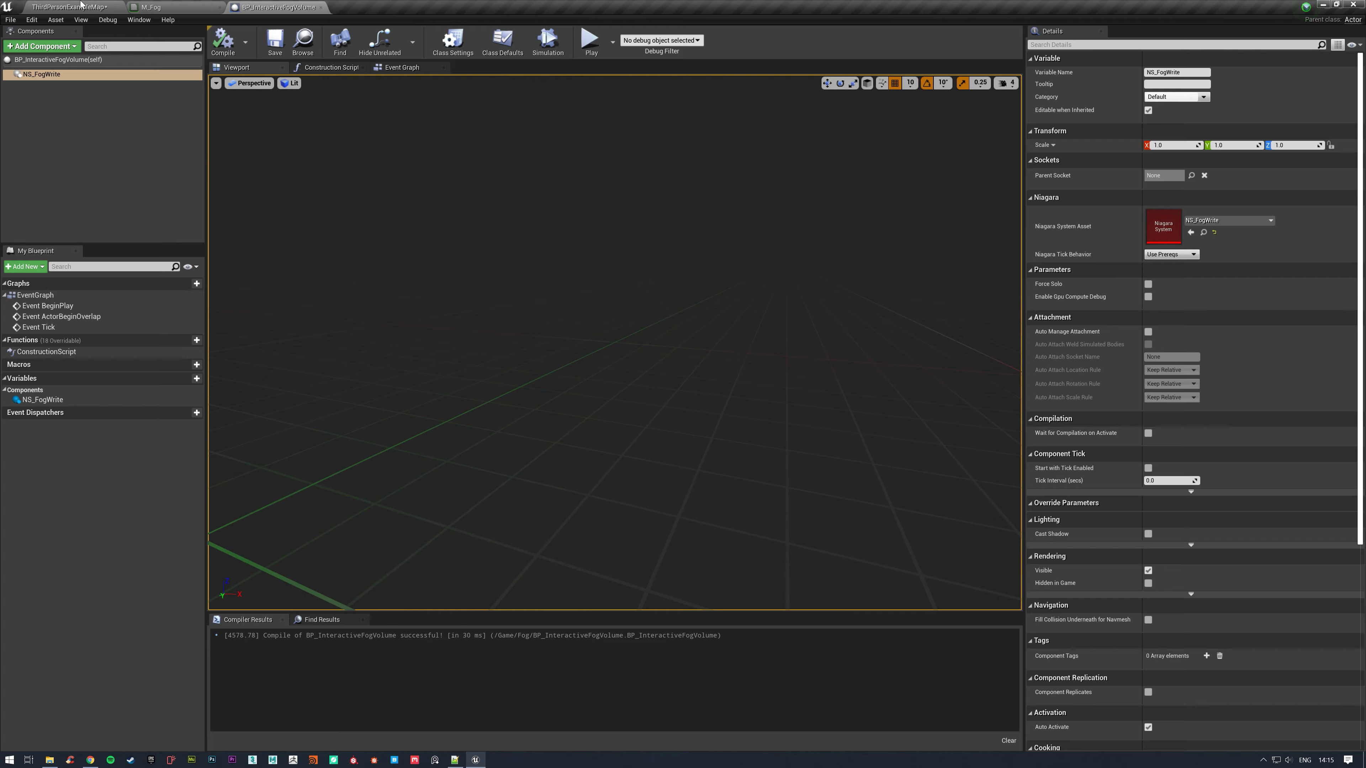
pyautogui.click(183, 7)
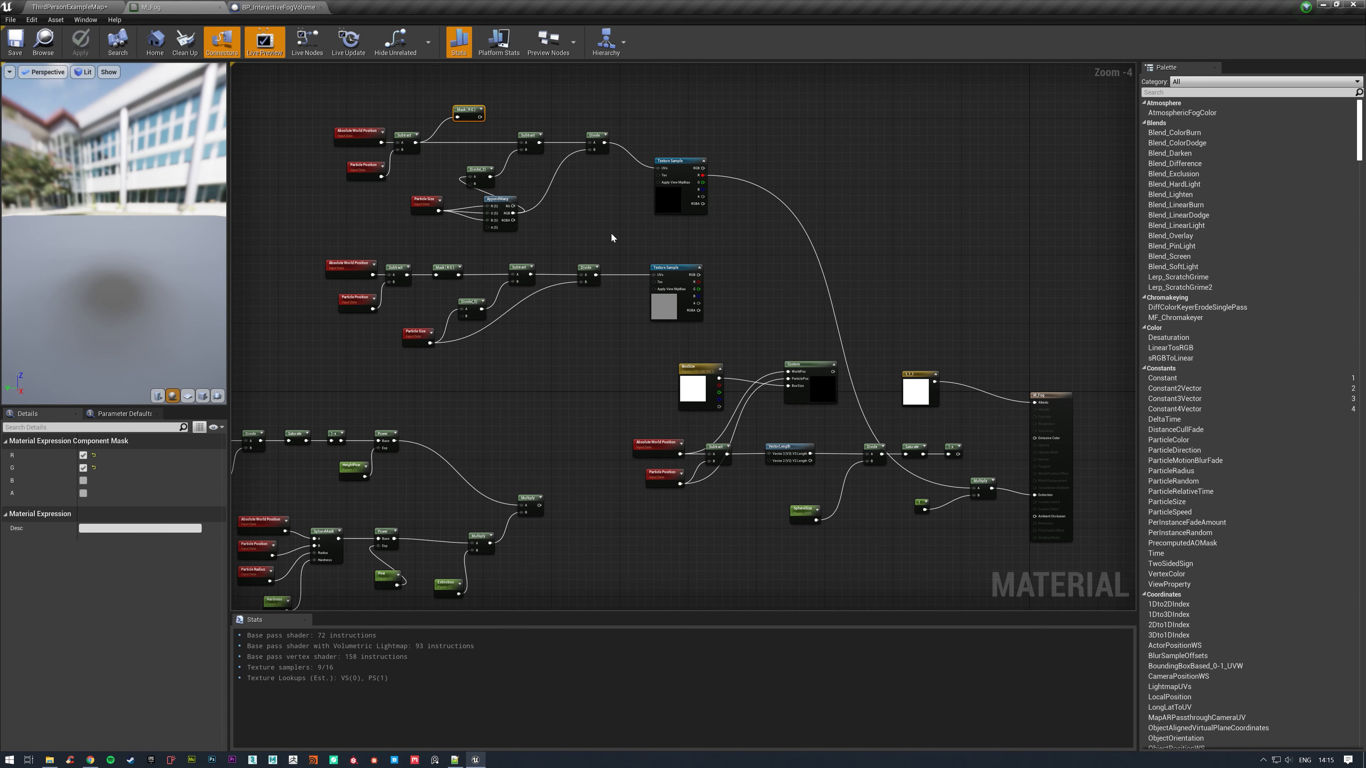
pyautogui.moveTo(610, 233); pyautogui.dragTo(659, 151, button='right')
pyautogui.scroll(-2, 661, 152)
pyautogui.scroll(1, 656, 154)
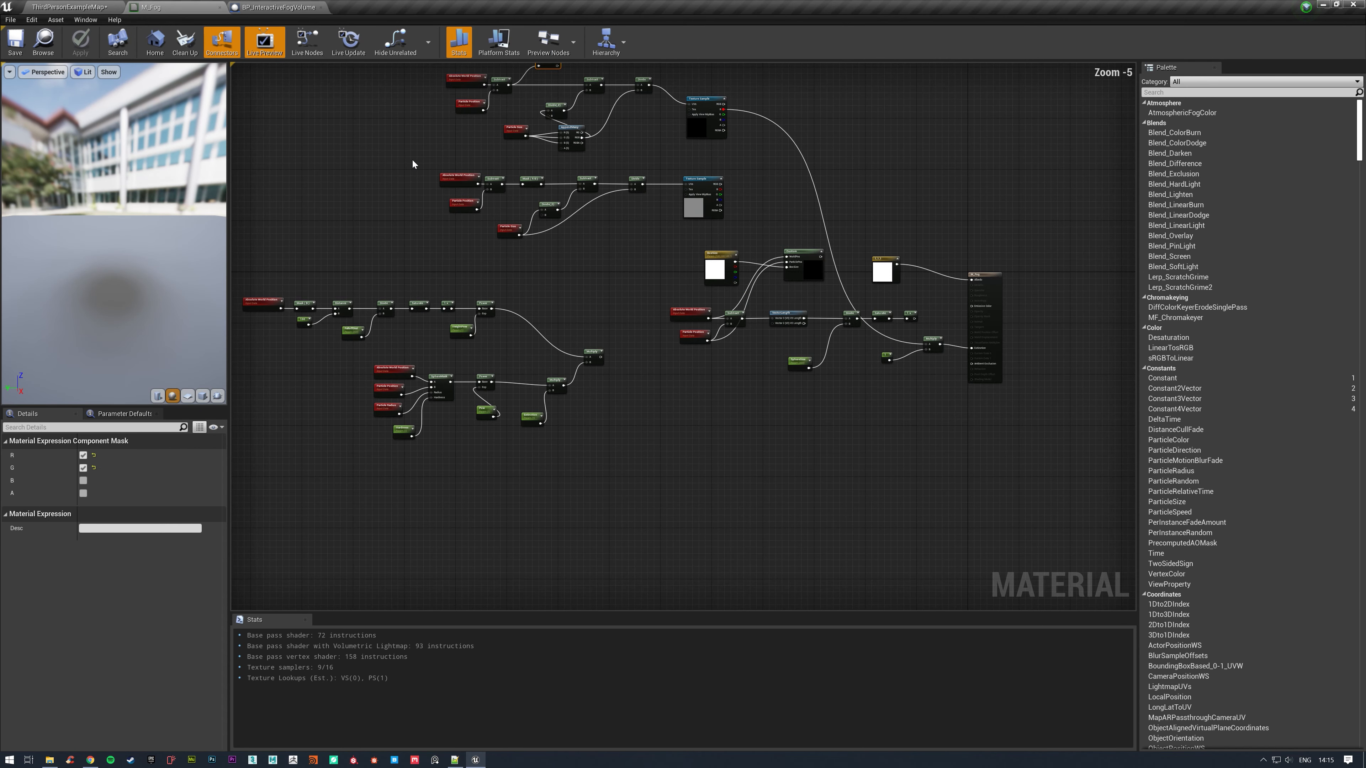
pyautogui.moveTo(413, 162); pyautogui.dragTo(717, 243)
pyautogui.moveTo(661, 242); pyautogui.dragTo(677, 331, button='right')
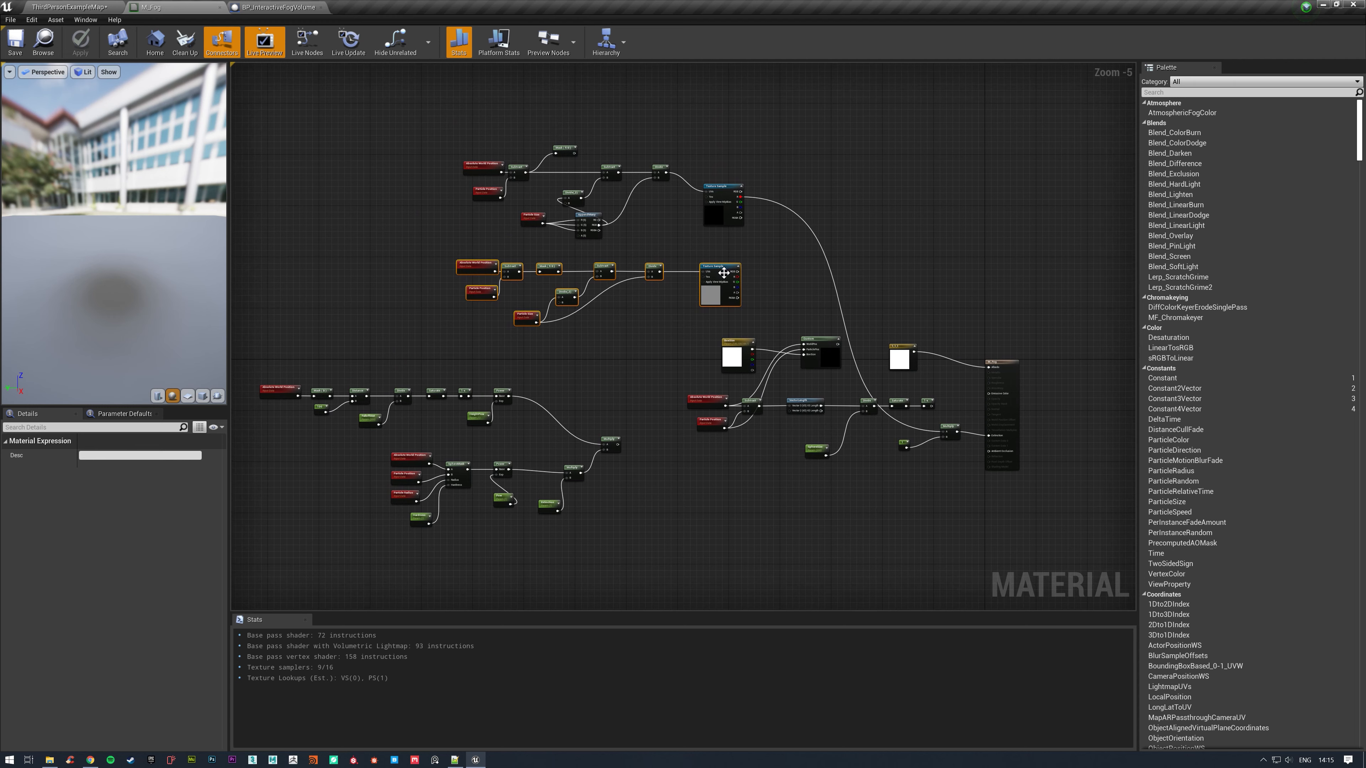
pyautogui.moveTo(721, 265); pyautogui.dragTo(1097, 127)
pyautogui.click(515, 143)
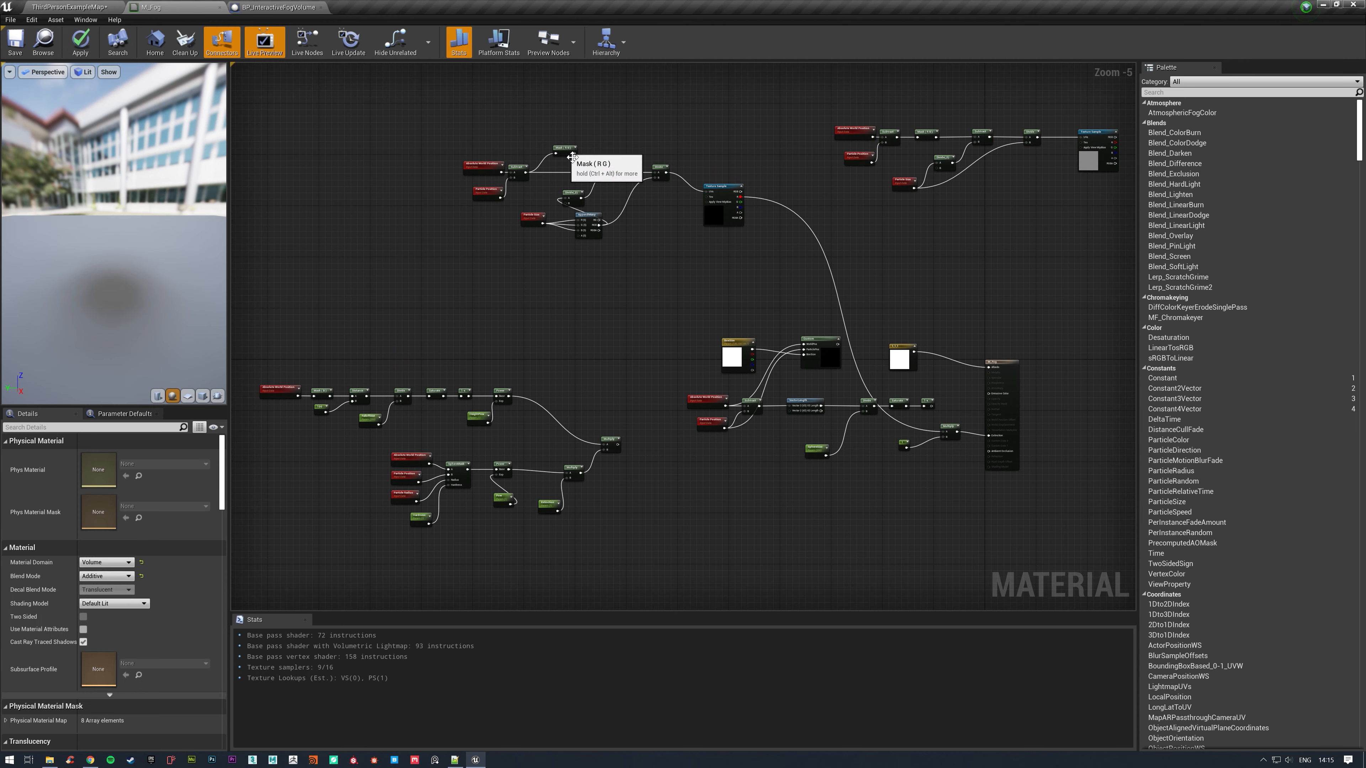
# Clean up the volume texture chain by deleting its unused R G mask and repositioning its Particle Size and AppendMany nodes.
pyautogui.click(562, 148)
pyautogui.press('Delete')
pyautogui.moveTo(541, 234)
pyautogui.mouseDown()
pyautogui.moveTo(598, 241)
pyautogui.moveTo(513, 237)
pyautogui.mouseUp()
# Enclose the volume texture chain, unlinked from the Multiply feeding Extinction, in a comment named Volume Texture.
pyautogui.click(424, 136)
pyautogui.moveTo(423, 135); pyautogui.dragTo(752, 304)
pyautogui.moveTo(751, 306); pyautogui.dragTo(697, 390, button='right')
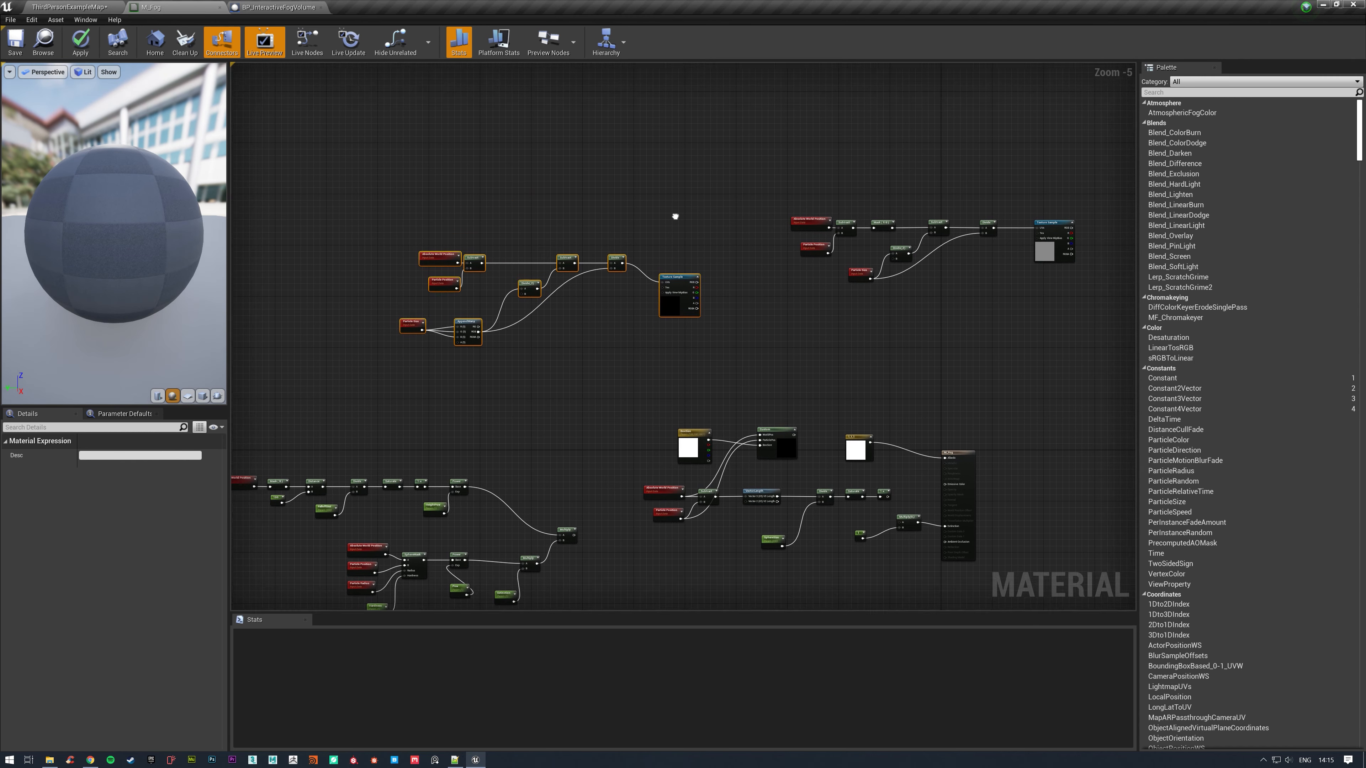
pyautogui.write('c')
pyautogui.write('Vol')
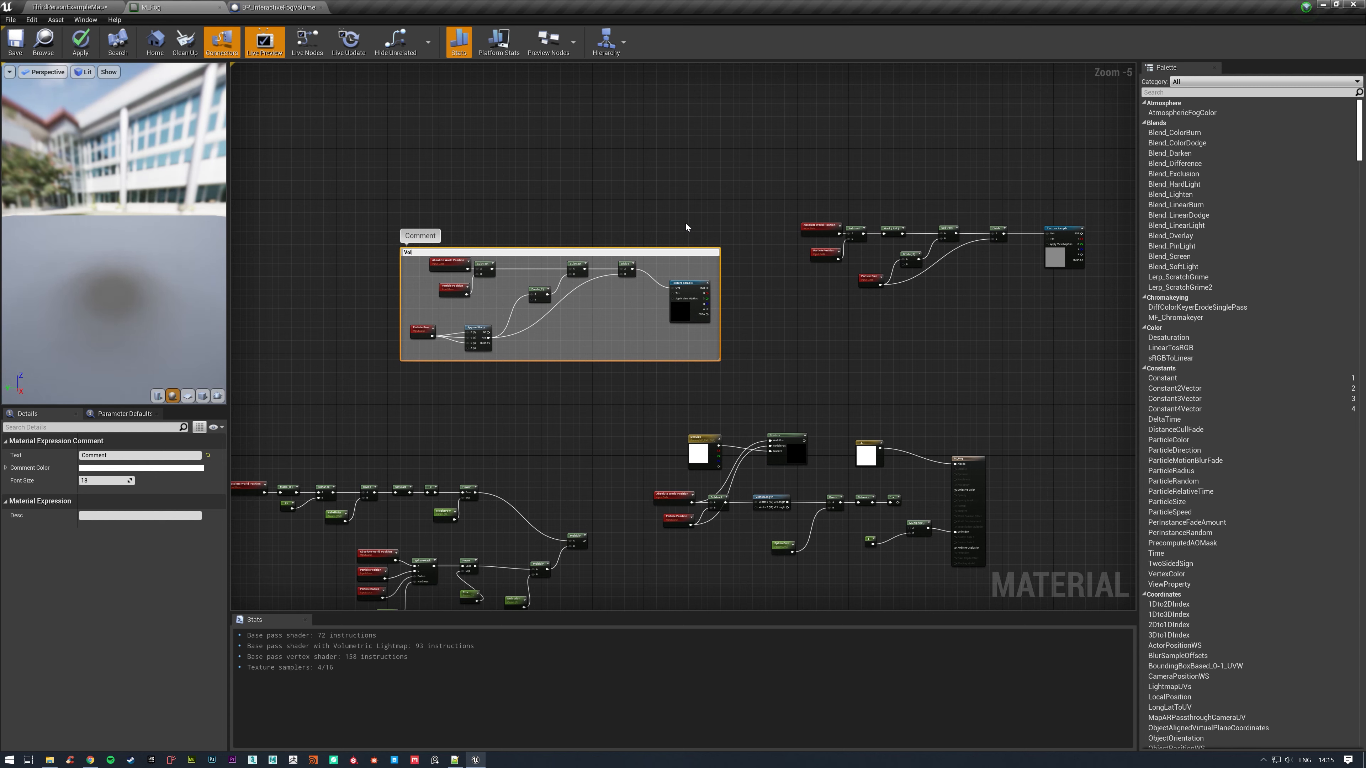
pyautogui.write('ume Texture')
pyautogui.press('Return')
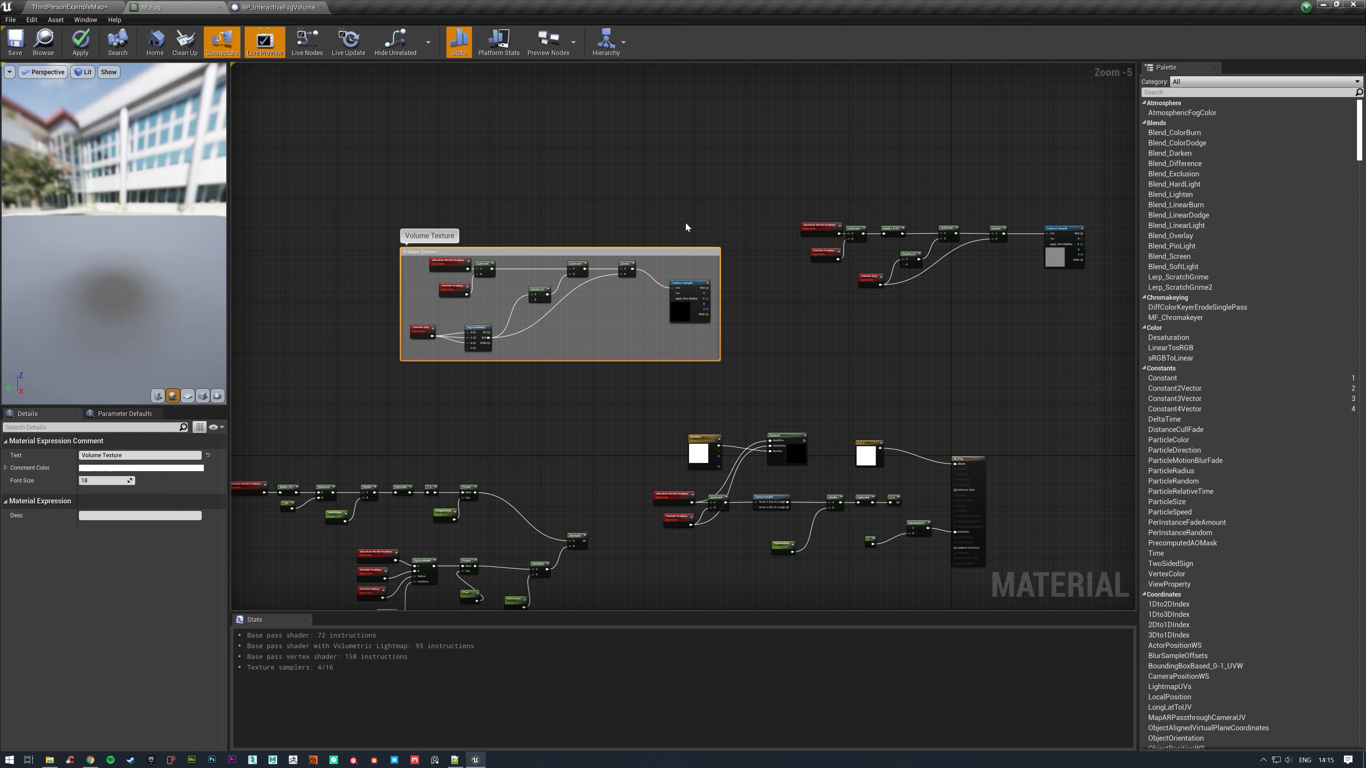
# Enclose the star texture node chain in a comment named 2D Texture.
pyautogui.moveTo(801, 181); pyautogui.dragTo(1100, 354)
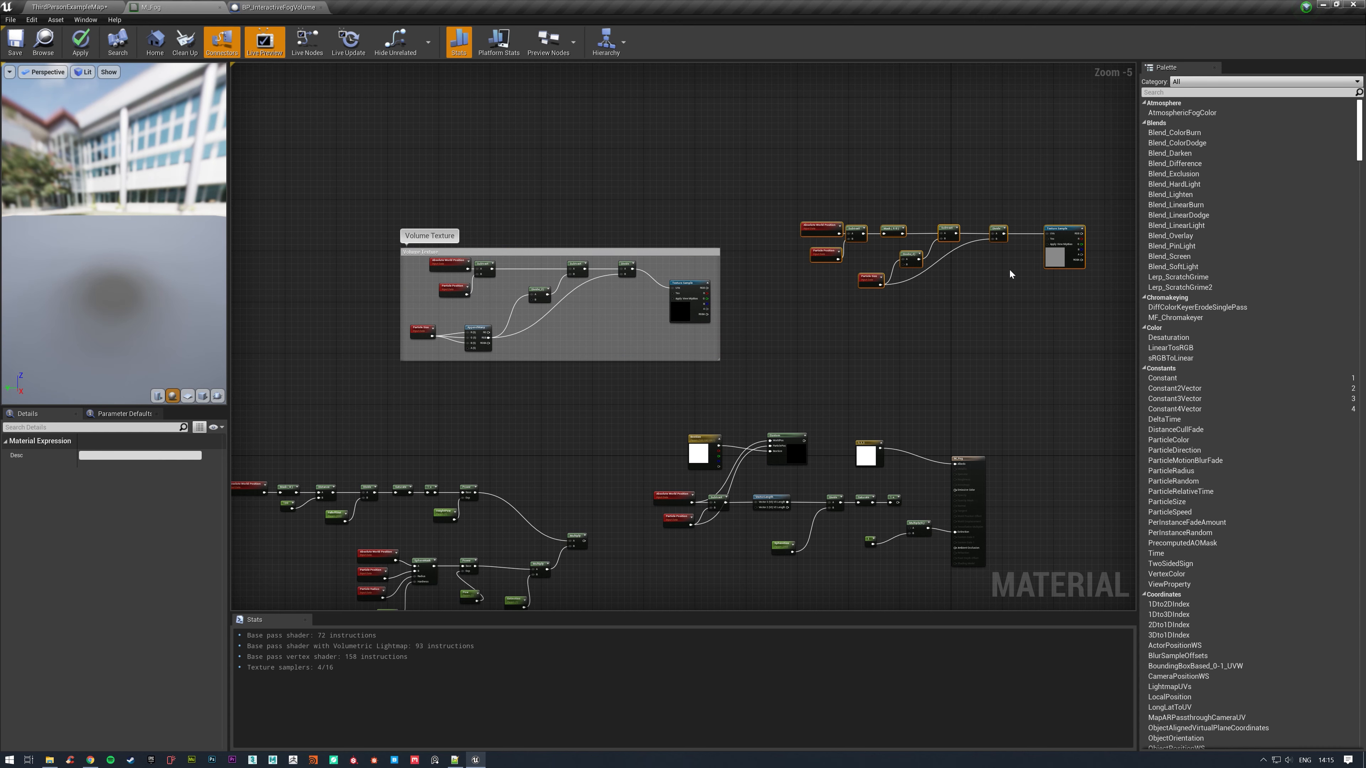
pyautogui.write('c')
pyautogui.write('2D')
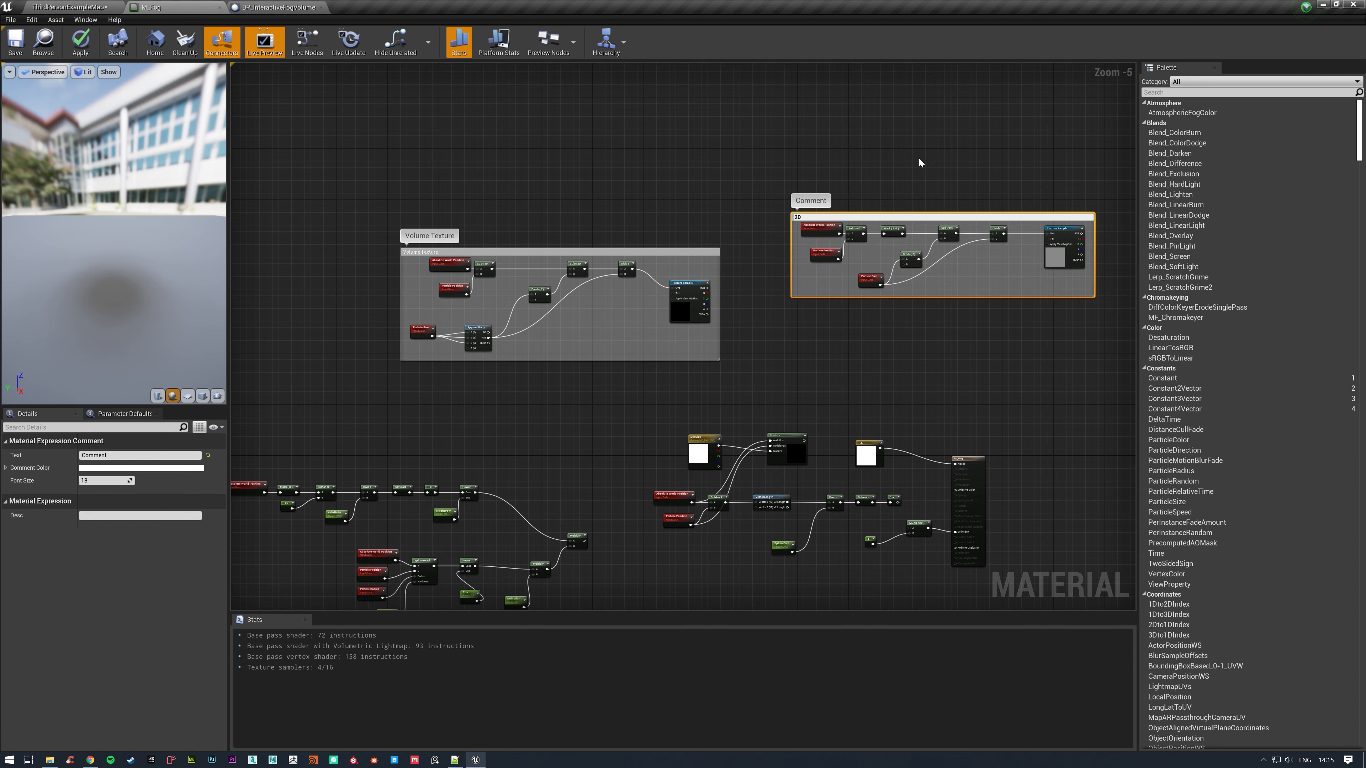
pyautogui.write(' Texture')
pyautogui.press('Return')
# Move the Custom node and its vector parameter below the sphere nodes, and feed it from duplicated Absolute World Position and Particle Position nodes.
pyautogui.moveTo(723, 393); pyautogui.dragTo(669, 281, button='right')
pyautogui.moveTo(670, 286); pyautogui.dragTo(699, 467)
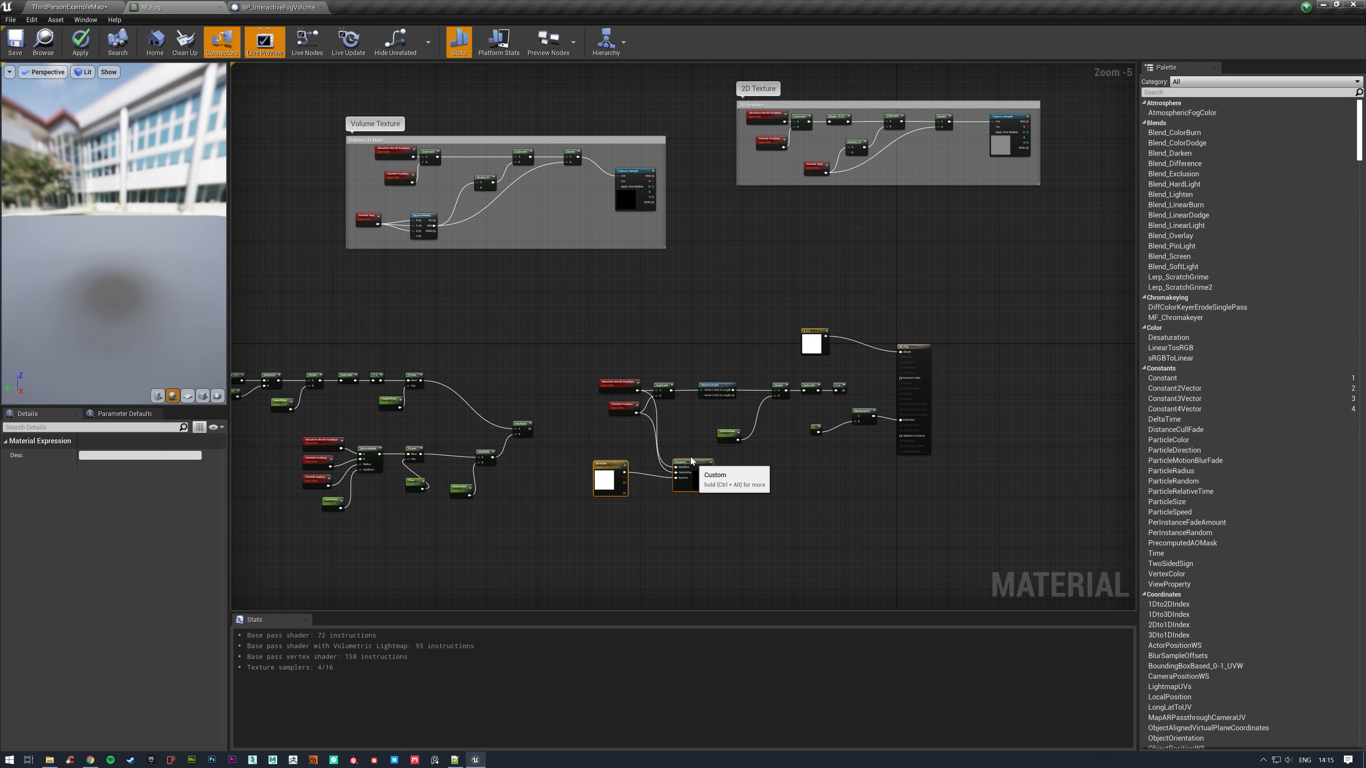
pyautogui.moveTo(600, 366); pyautogui.dragTo(631, 436)
pyautogui.moveTo(631, 436); pyautogui.dragTo(648, 395, button='right')
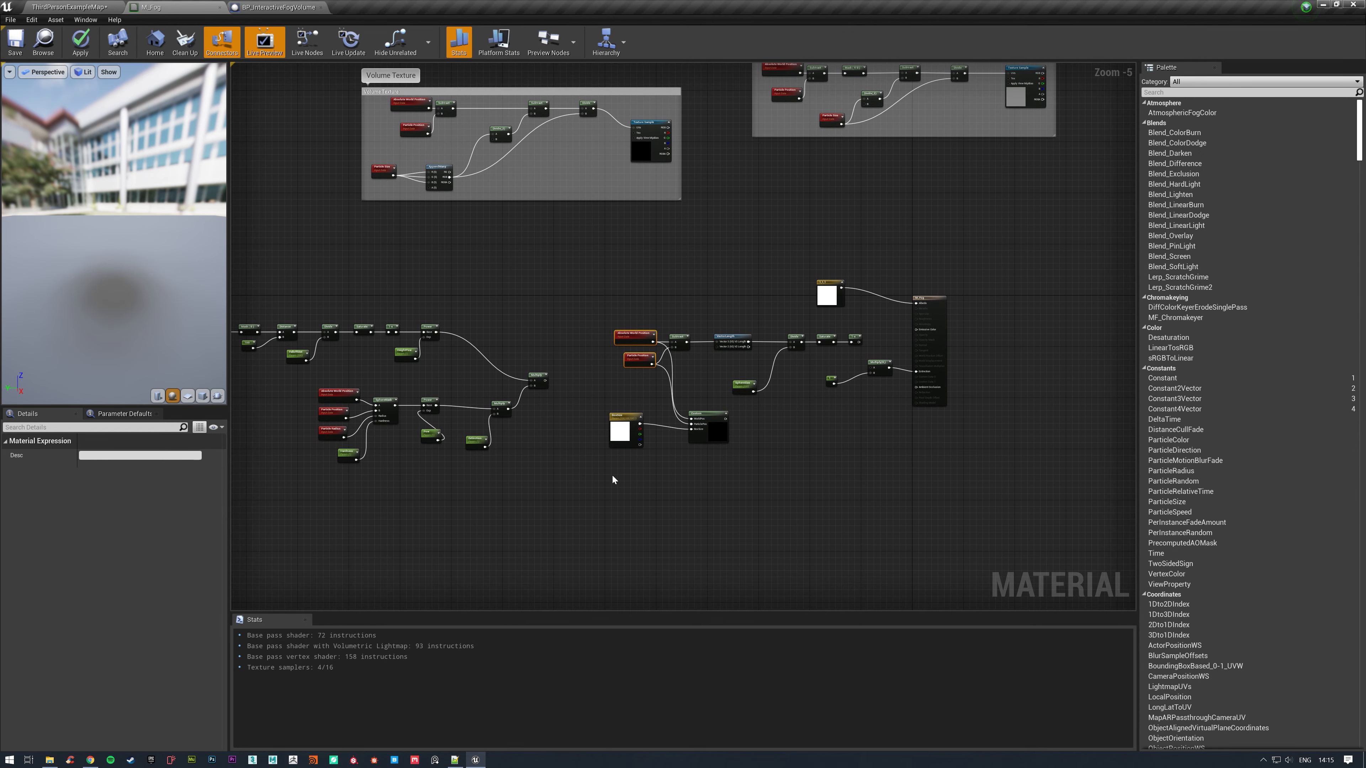
pyautogui.hotkey('ctrl', 'c')
pyautogui.hotkey('ctrl', 'v')
pyautogui.moveTo(607, 401); pyautogui.dragTo(730, 514)
pyautogui.click(668, 462)
pyautogui.moveTo(647, 476); pyautogui.dragTo(720, 516)
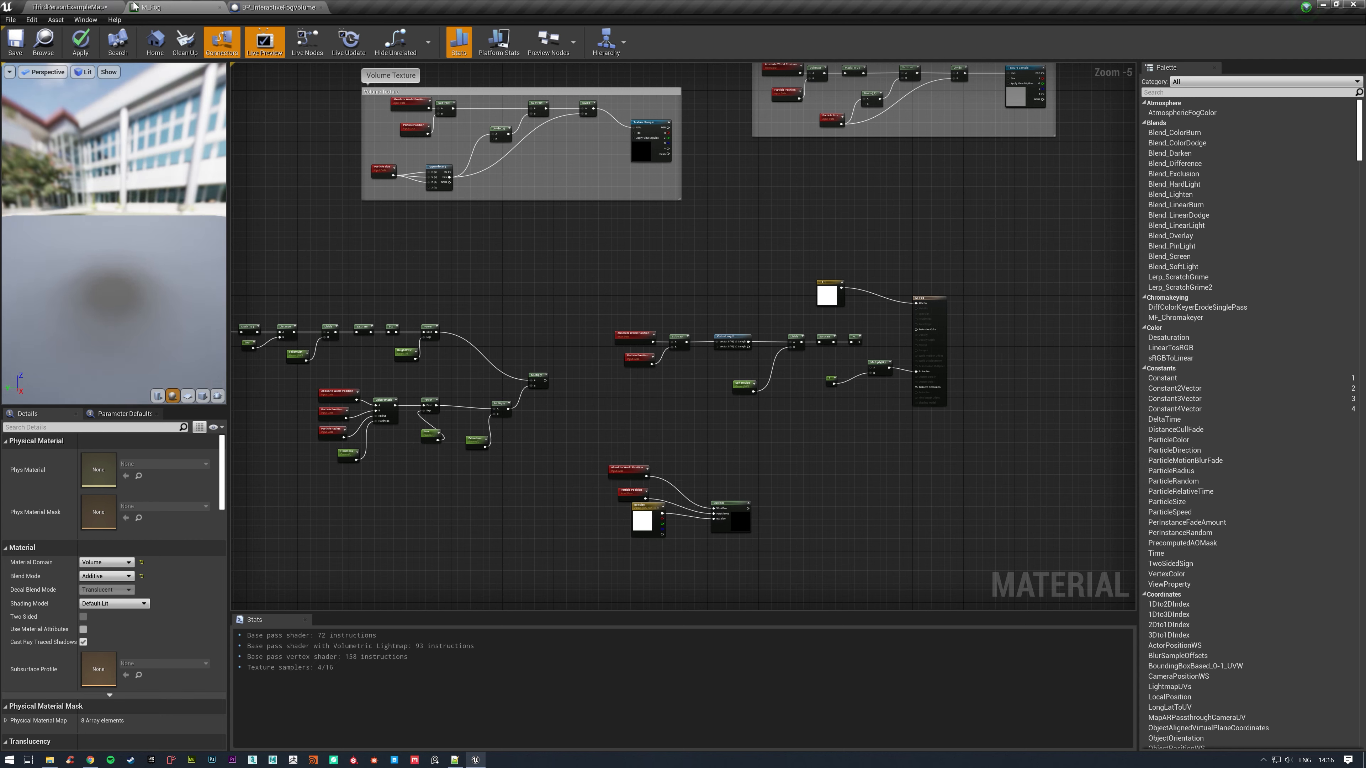
pyautogui.moveTo(717, 505); pyautogui.dragTo(693, 470)
# Enclose the Custom node and its three input nodes in a comment named Box.
pyautogui.click(605, 435)
pyautogui.moveTo(605, 434); pyautogui.dragTo(776, 548)
pyautogui.write('c')
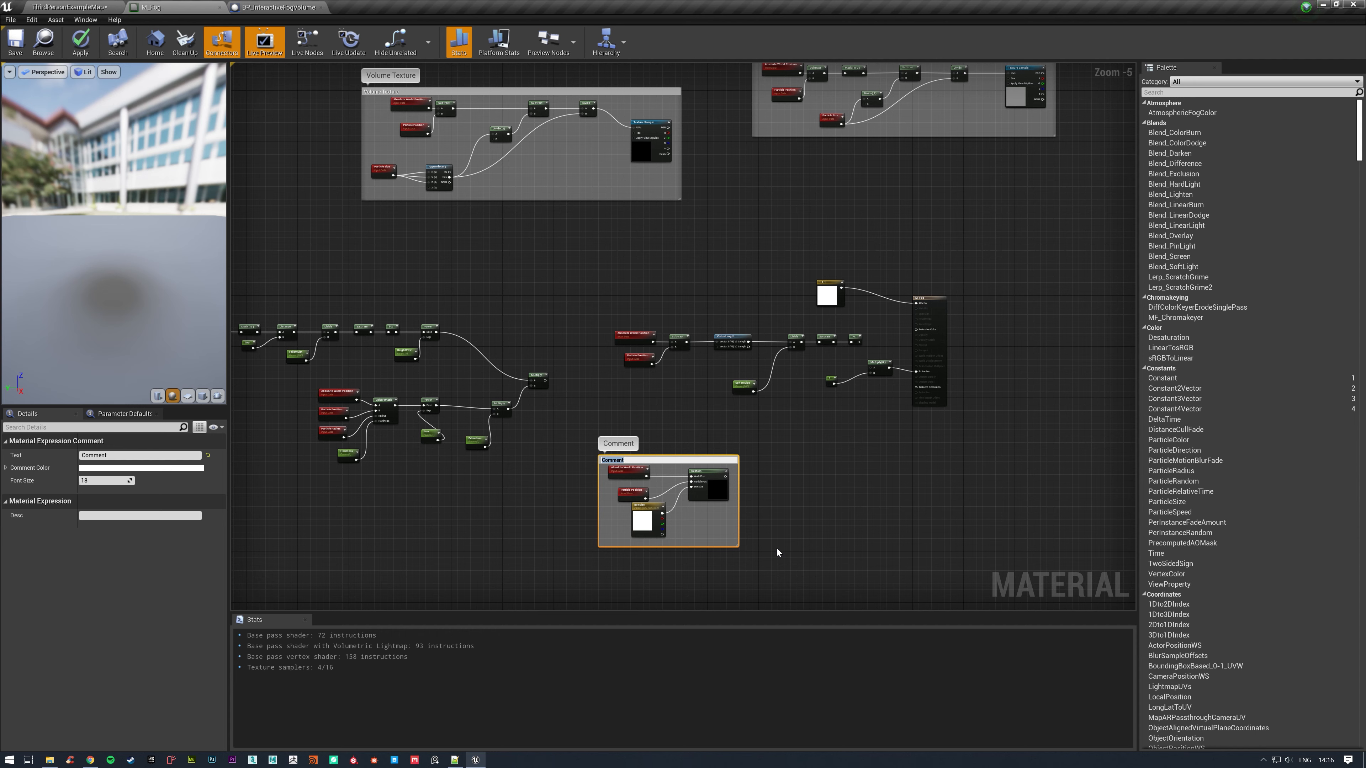
pyautogui.write('Box')
pyautogui.press('Return')
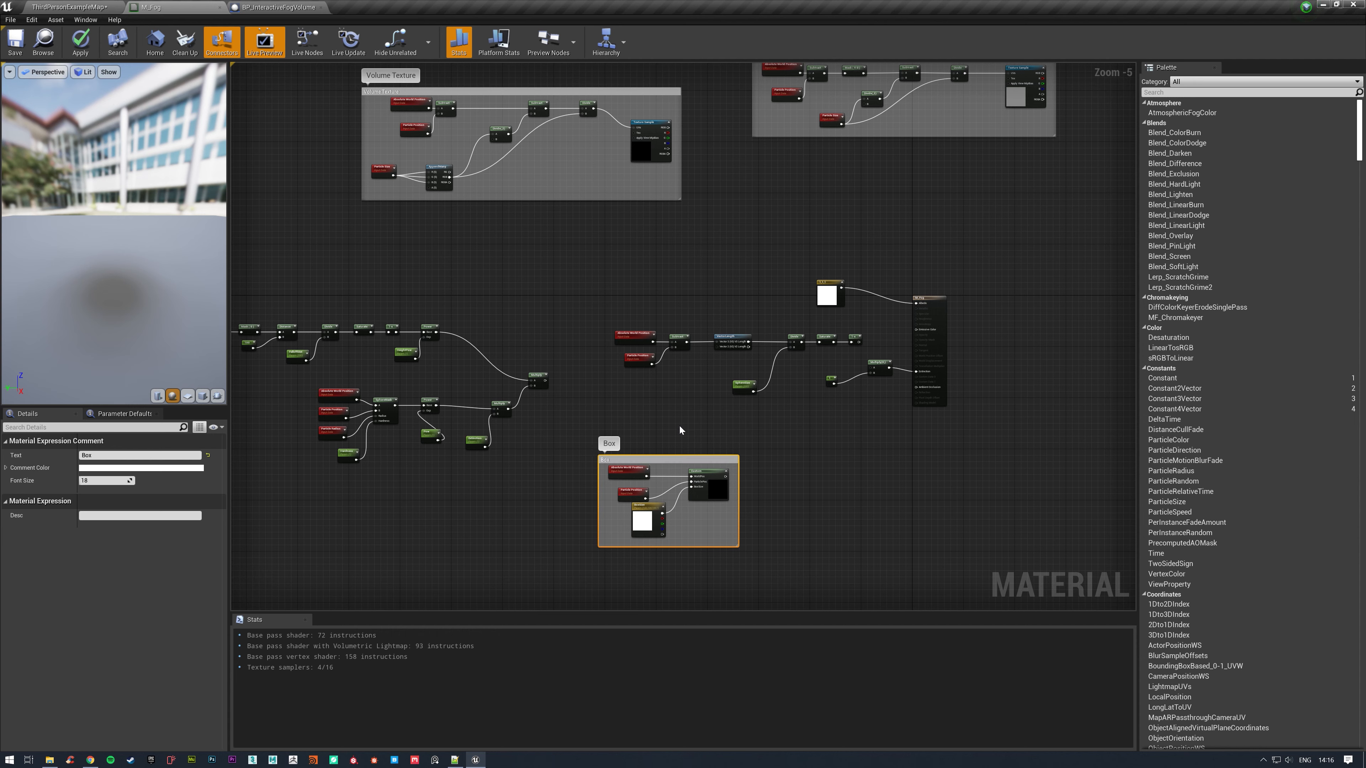
# Move the Box comment aside and enclose the relocated vector-length distance chain in a comment named Sphere.
pyautogui.moveTo(691, 459); pyautogui.dragTo(951, 479)
pyautogui.moveTo(587, 310); pyautogui.dragTo(777, 420)
pyautogui.keyDown('shift'); pyautogui.moveTo(792, 321); pyautogui.dragTo(728, 521); pyautogui.keyUp('shift')
pyautogui.write('c')
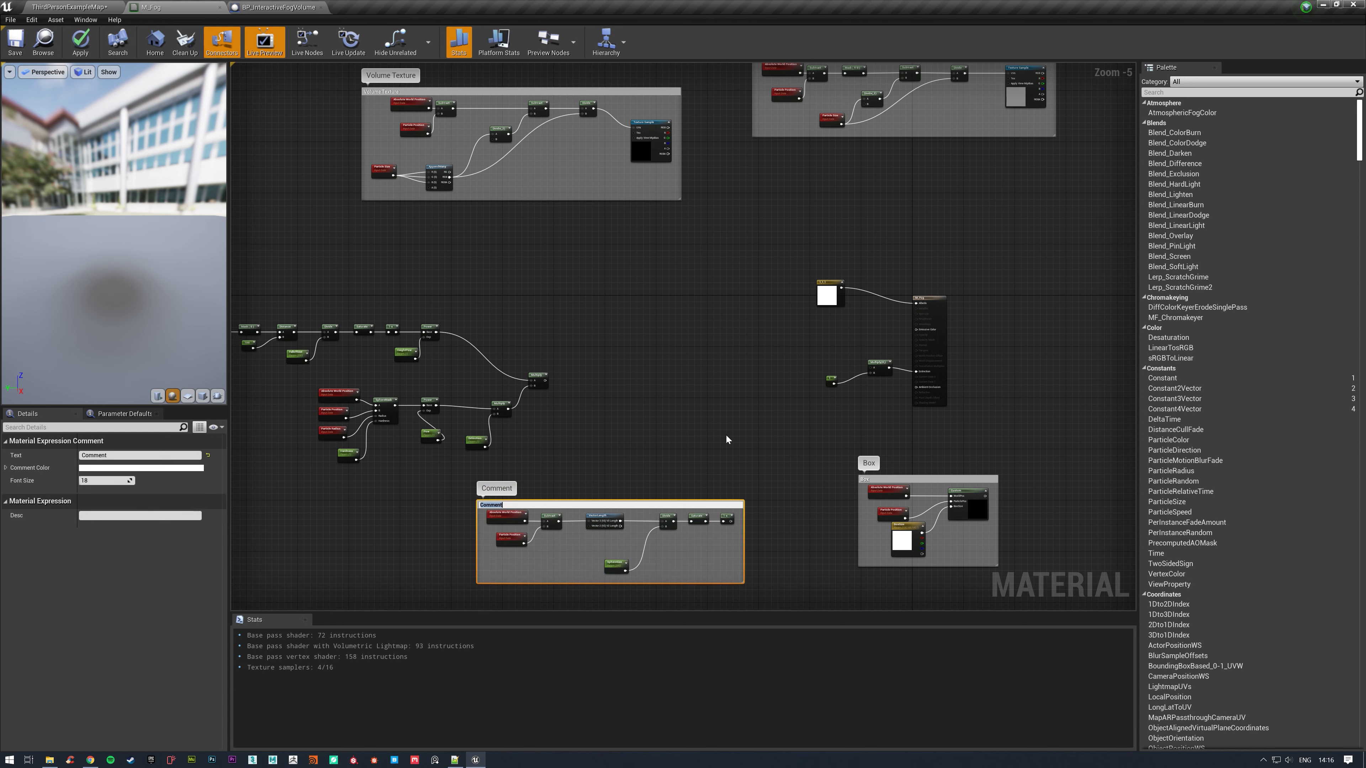
pyautogui.write('Sphere')
pyautogui.press('Return')
pyautogui.click(553, 426)
pyautogui.moveTo(554, 428); pyautogui.dragTo(763, 402, button='right')
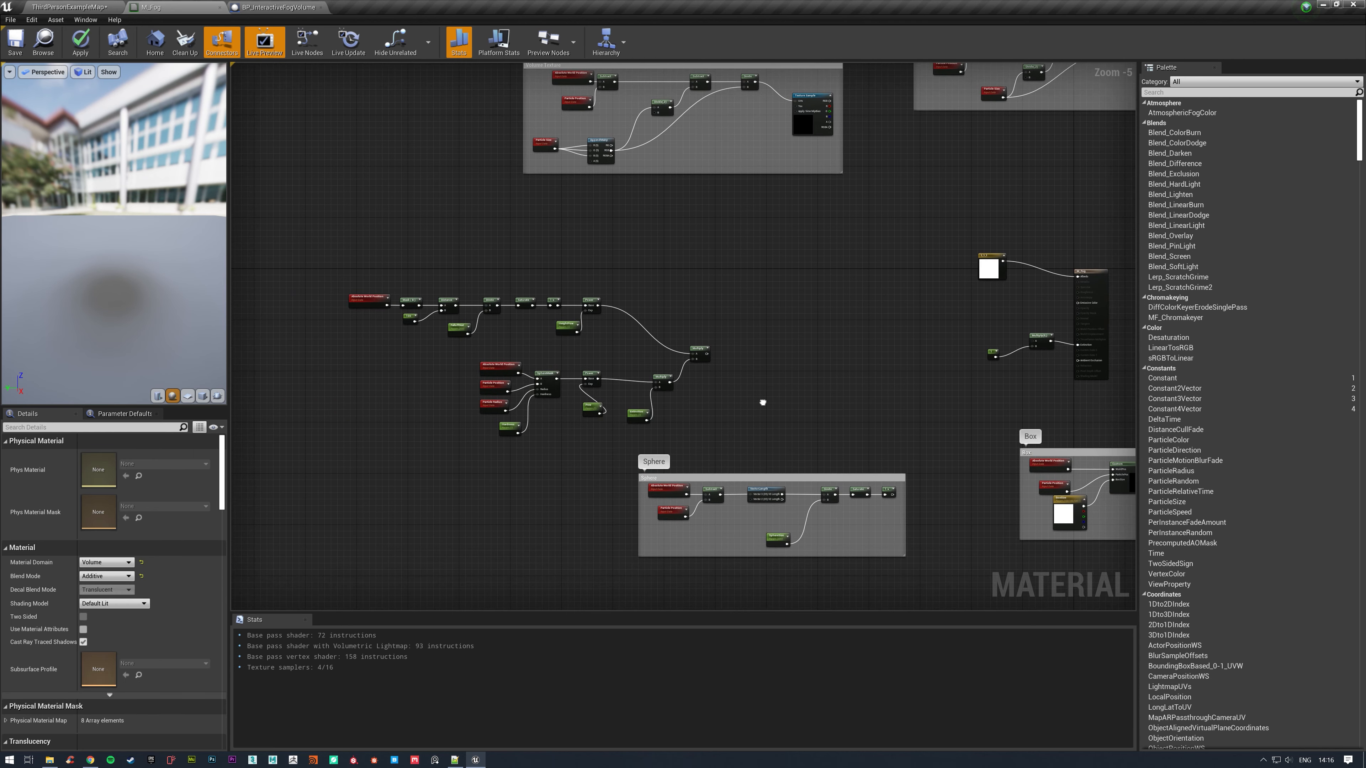
# Delete the two uncommented leftover node chains and move the Sphere comment into the freed space.
pyautogui.moveTo(323, 255); pyautogui.dragTo(720, 424)
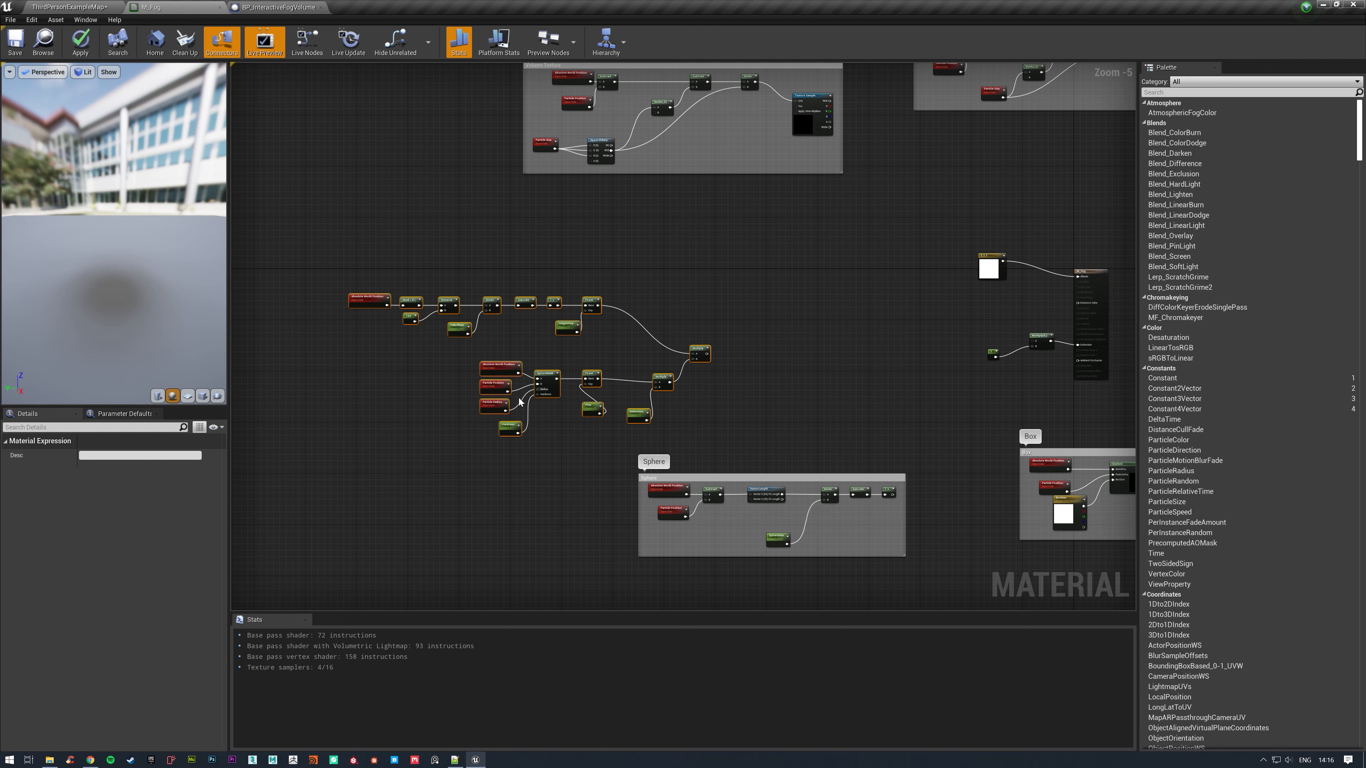
pyautogui.click(736, 406)
pyautogui.moveTo(309, 241); pyautogui.dragTo(654, 338)
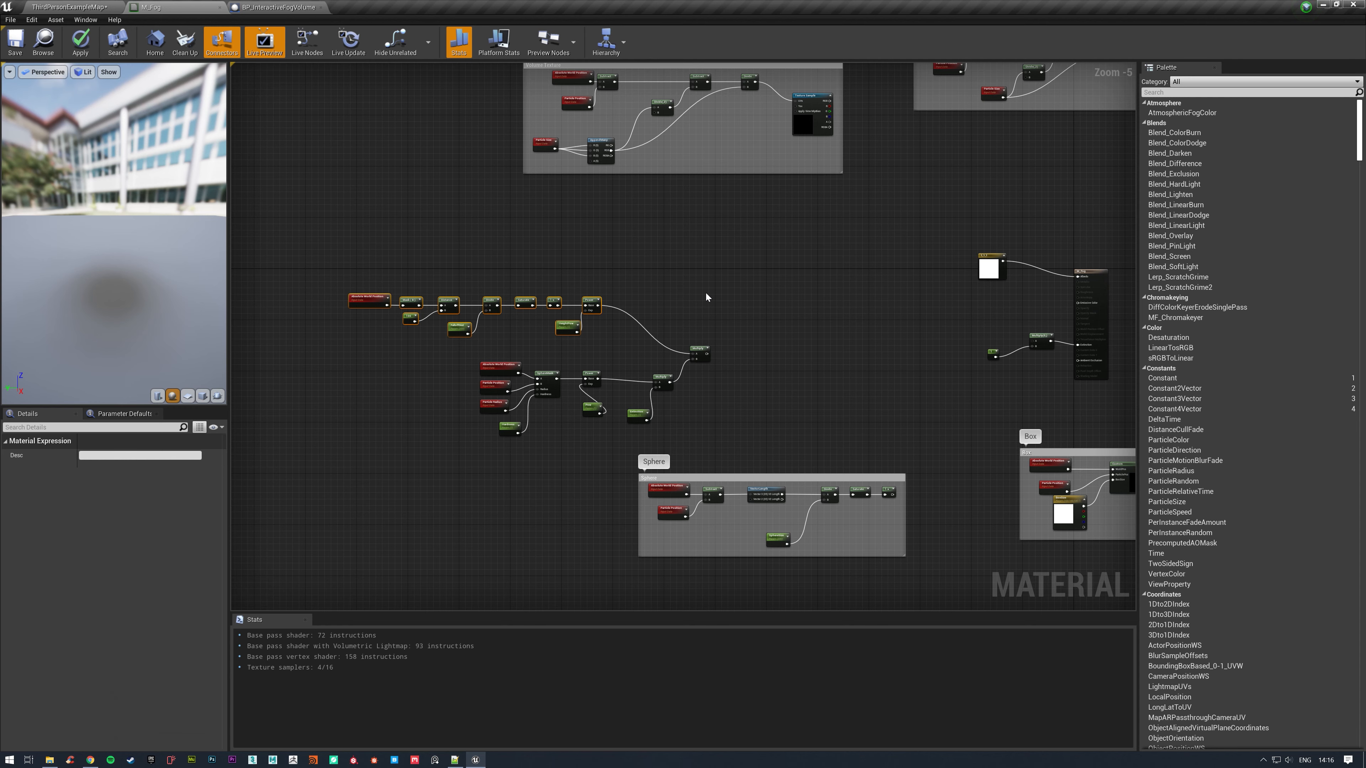
pyautogui.press('Delete')
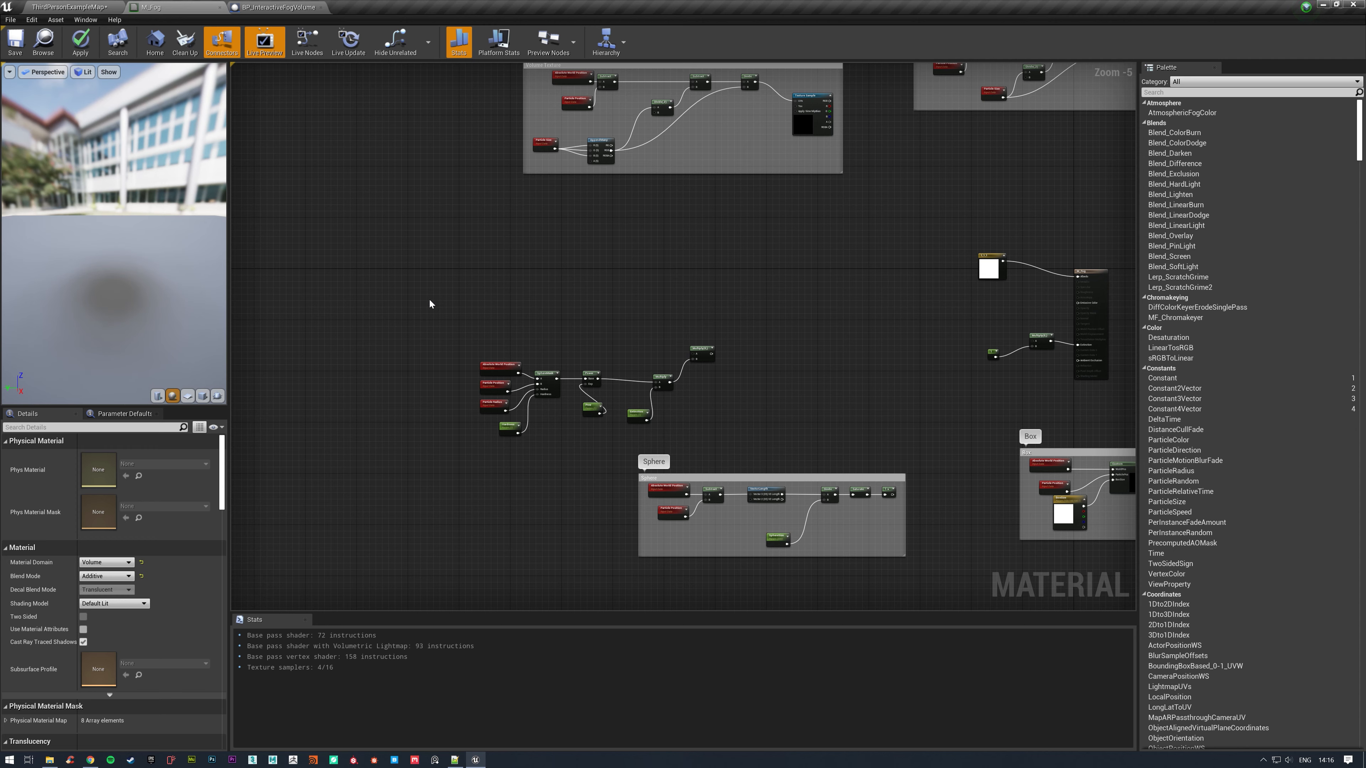
pyautogui.moveTo(417, 299); pyautogui.dragTo(783, 430)
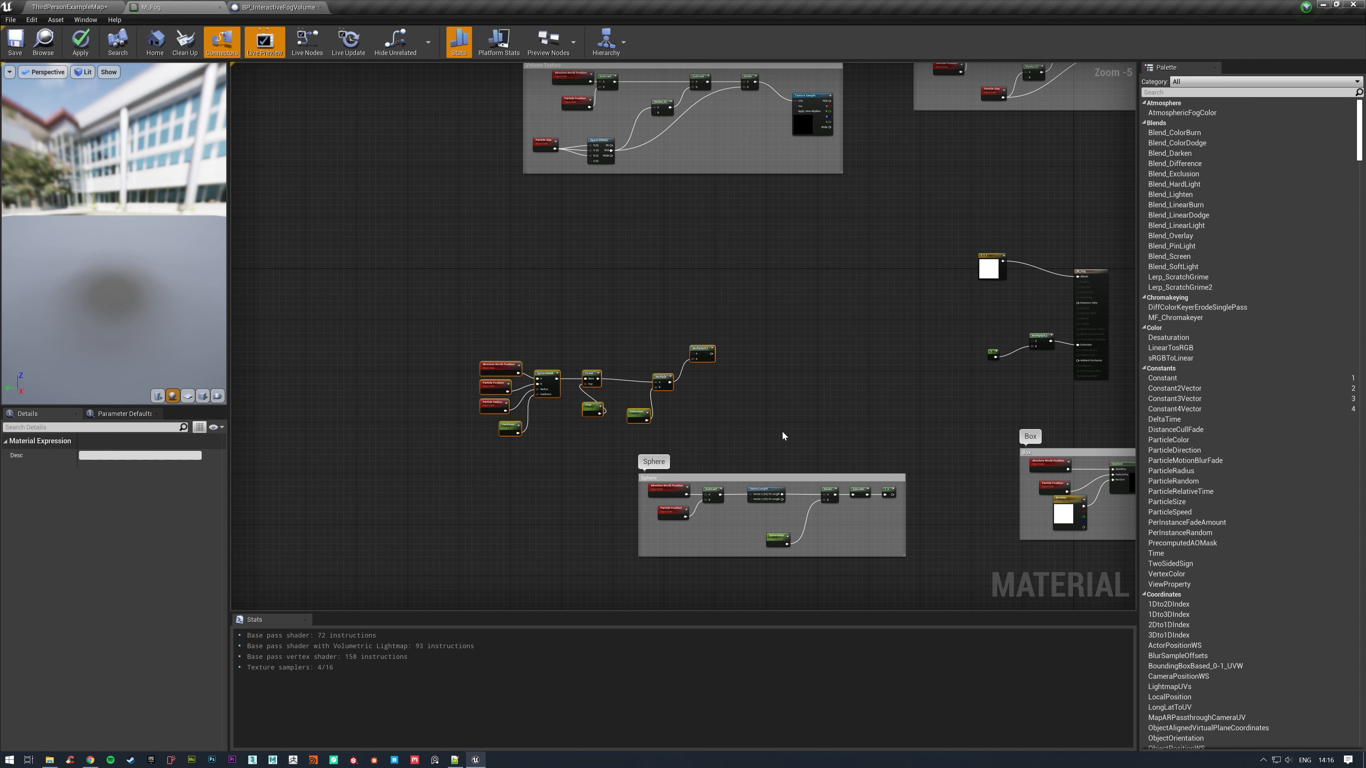
pyautogui.press('Delete')
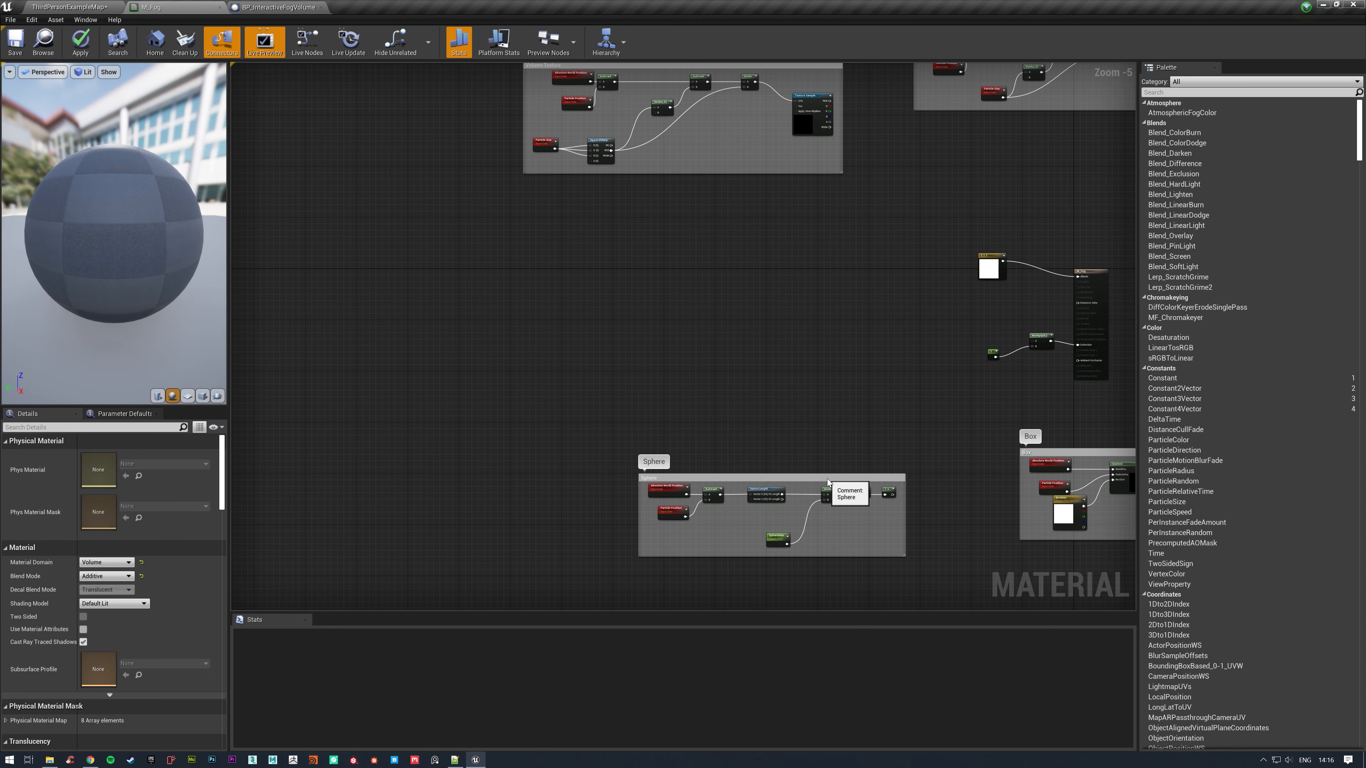
pyautogui.moveTo(827, 478); pyautogui.dragTo(635, 379)
pyautogui.click(893, 360)
# Convert the constant feeding the Multiply node to a parameter named GlobalExtinction and shift both nodes away from the material output.
pyautogui.moveTo(954, 381); pyautogui.dragTo(701, 427, button='right')
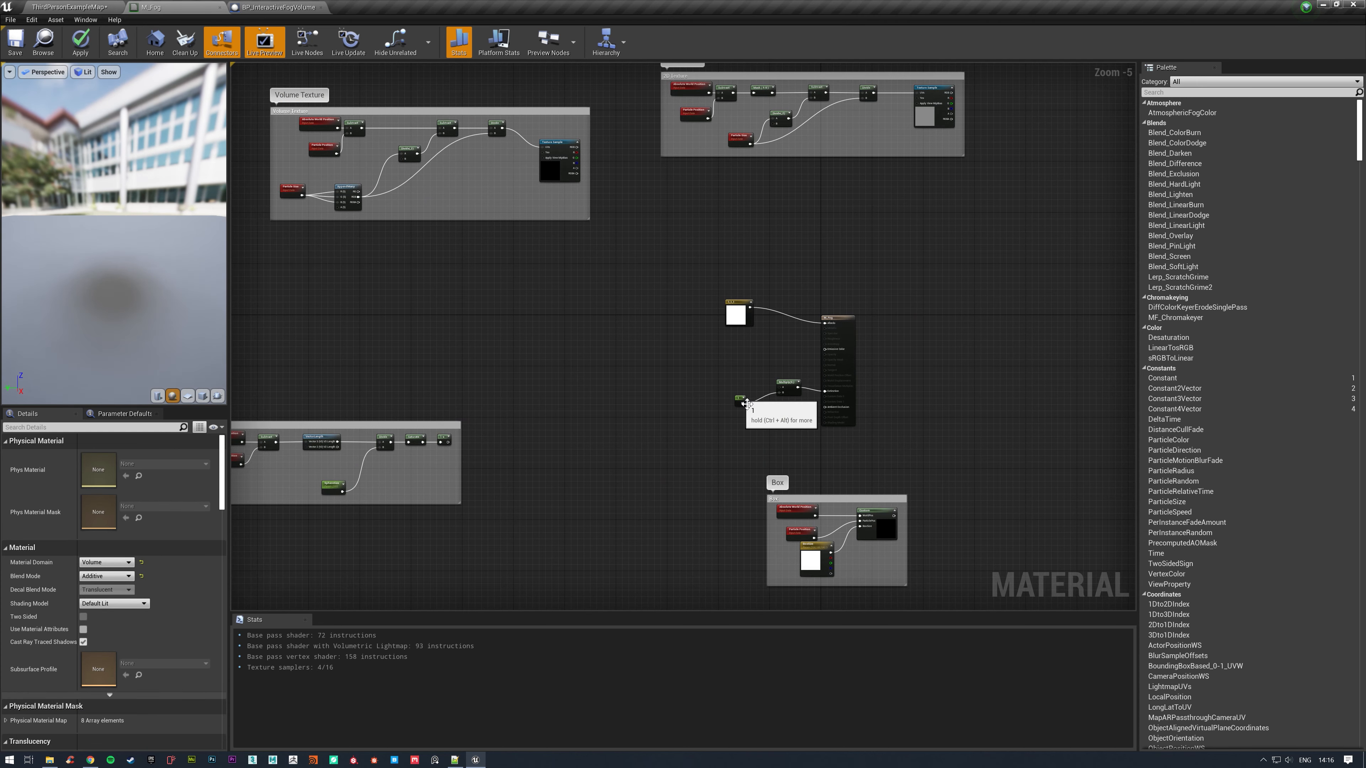
pyautogui.moveTo(746, 403); pyautogui.dragTo(746, 429)
pyautogui.rightClick(742, 428)
pyautogui.click(798, 463)
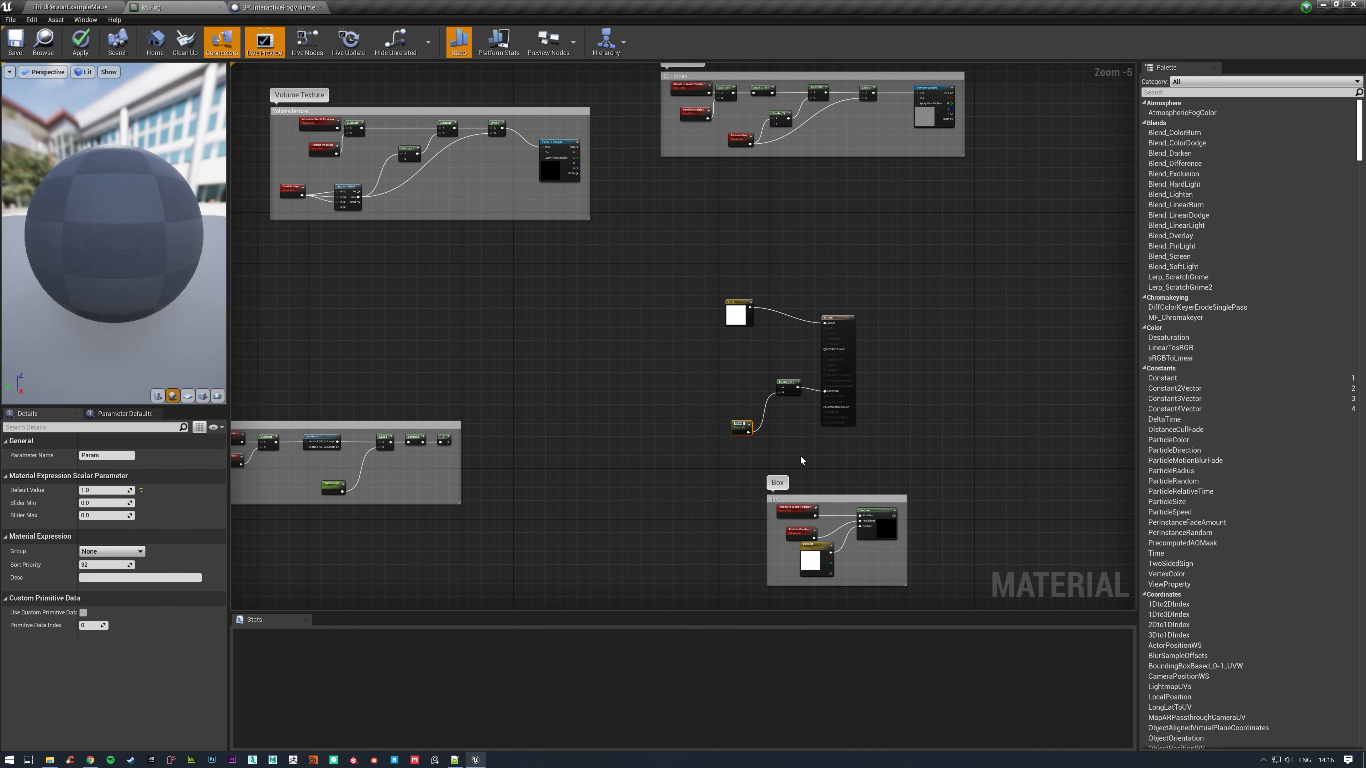
pyautogui.press('Return')
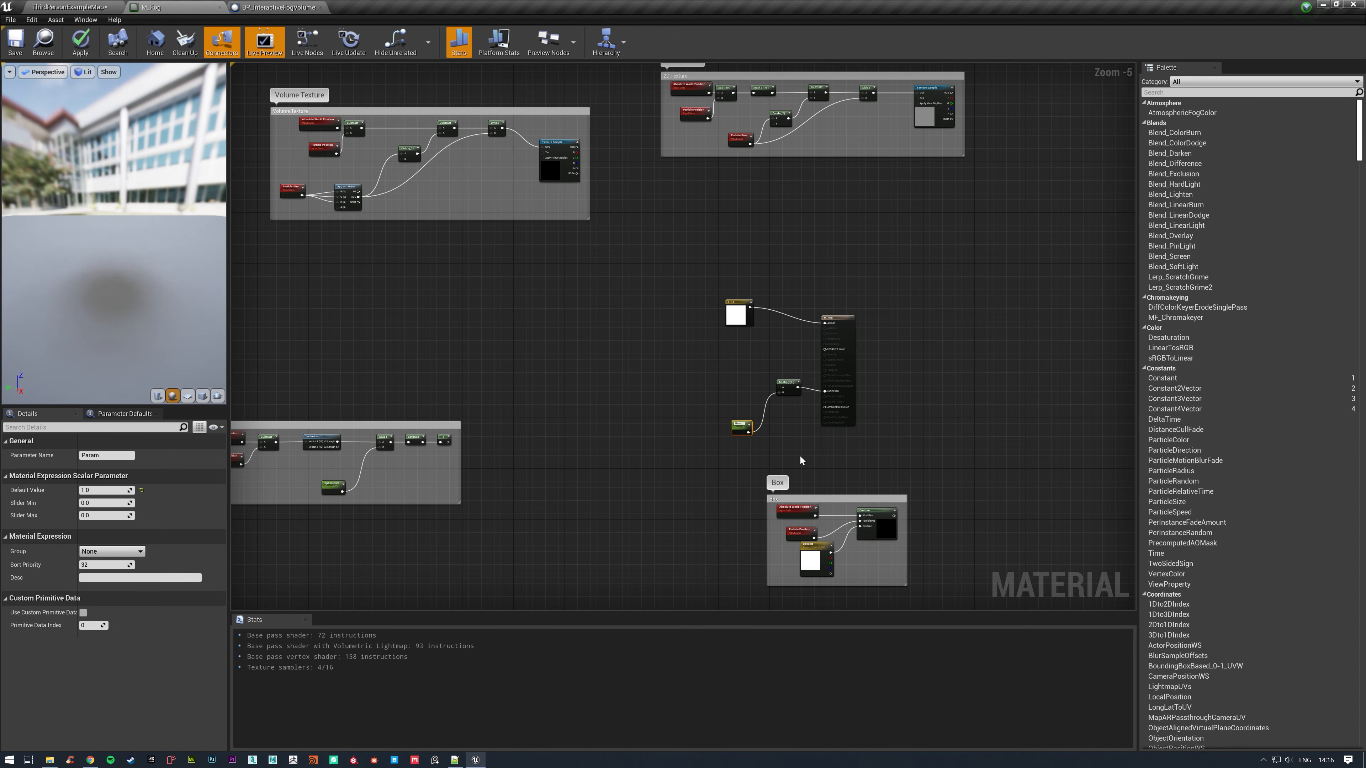
pyautogui.write('Extinction')
pyautogui.press('Return')
pyautogui.moveTo(719, 373); pyautogui.dragTo(806, 322, button='right')
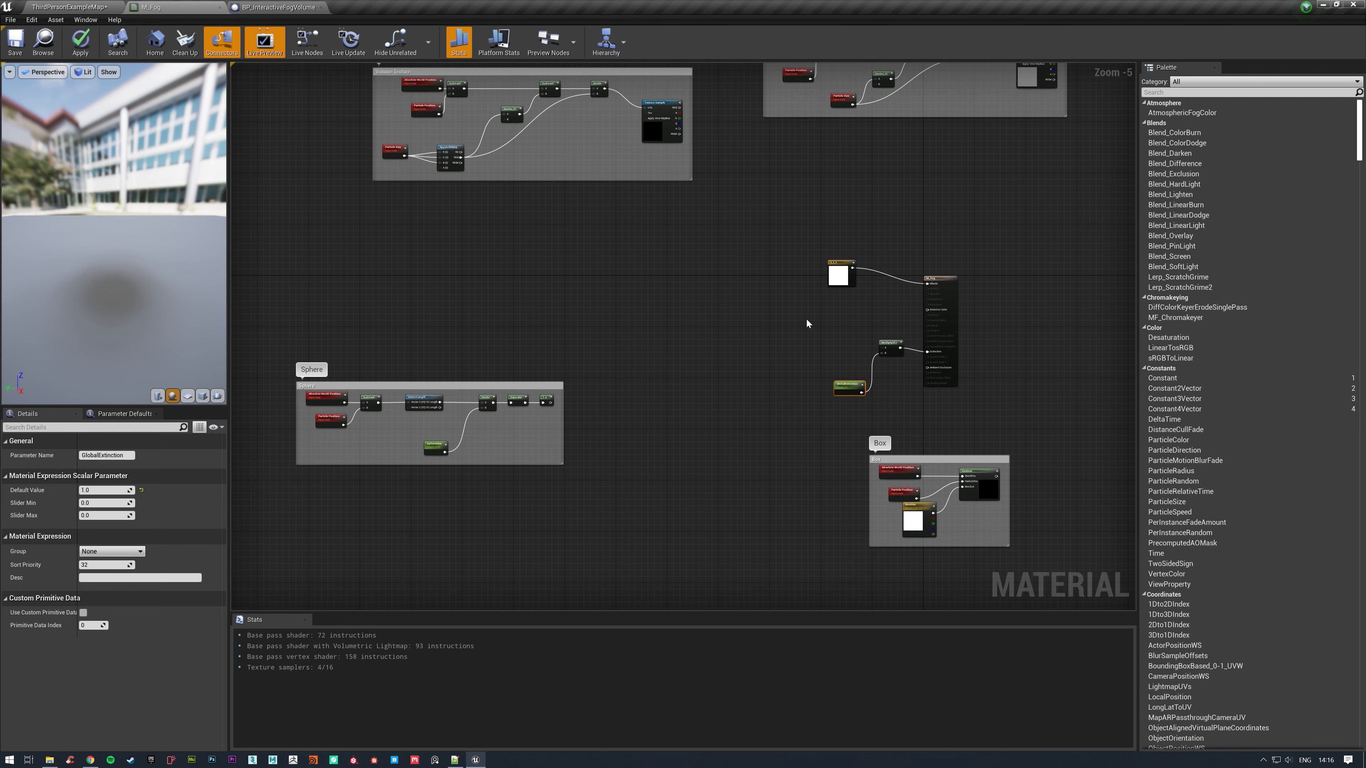
pyautogui.keyDown('ctrl'); pyautogui.click(884, 349); pyautogui.keyUp('ctrl')
pyautogui.moveTo(884, 350); pyautogui.dragTo(835, 350)
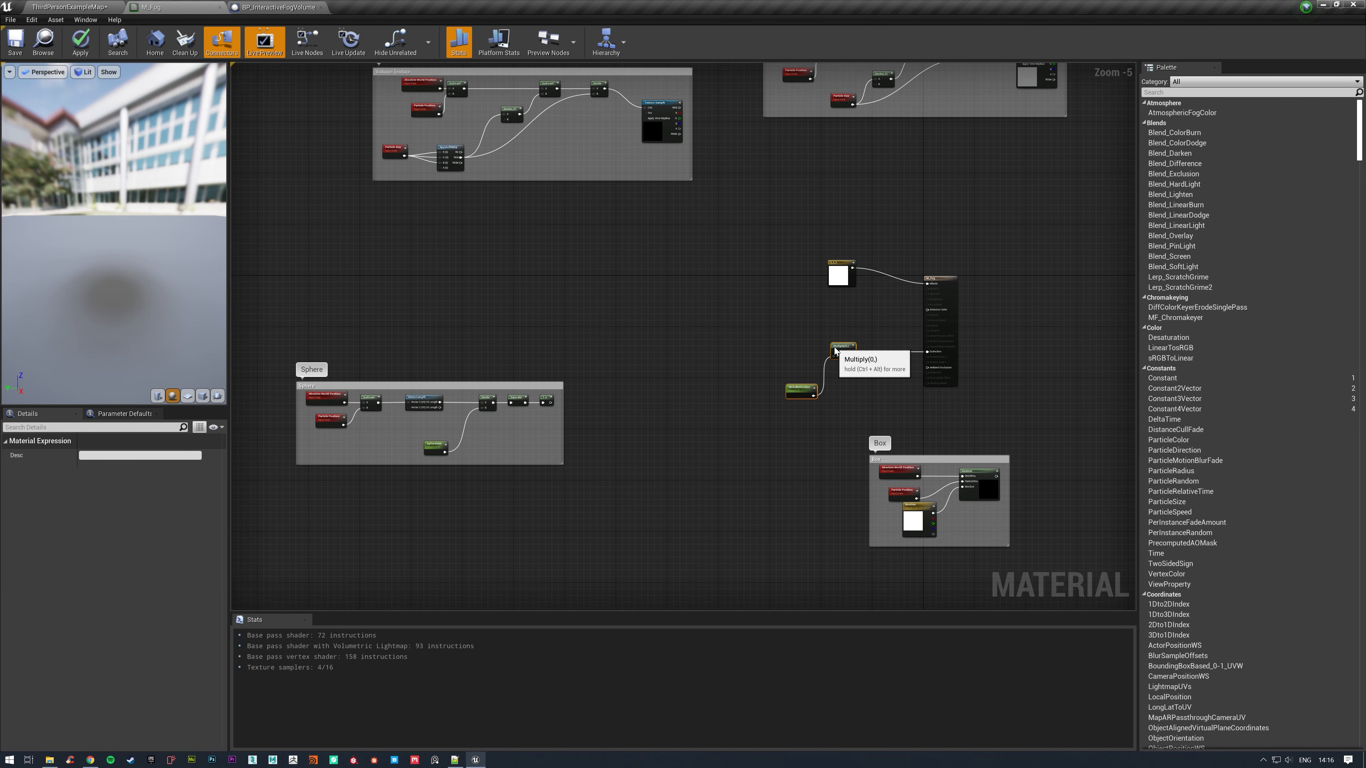
# Place the Box comment just above the Sphere comment and move the Volume Texture comment higher up the graph.
pyautogui.click(682, 307)
pyautogui.moveTo(682, 306); pyautogui.dragTo(684, 342, button='right')
pyautogui.moveTo(957, 492); pyautogui.dragTo(509, 315)
pyautogui.moveTo(528, 272); pyautogui.dragTo(571, 402, button='right')
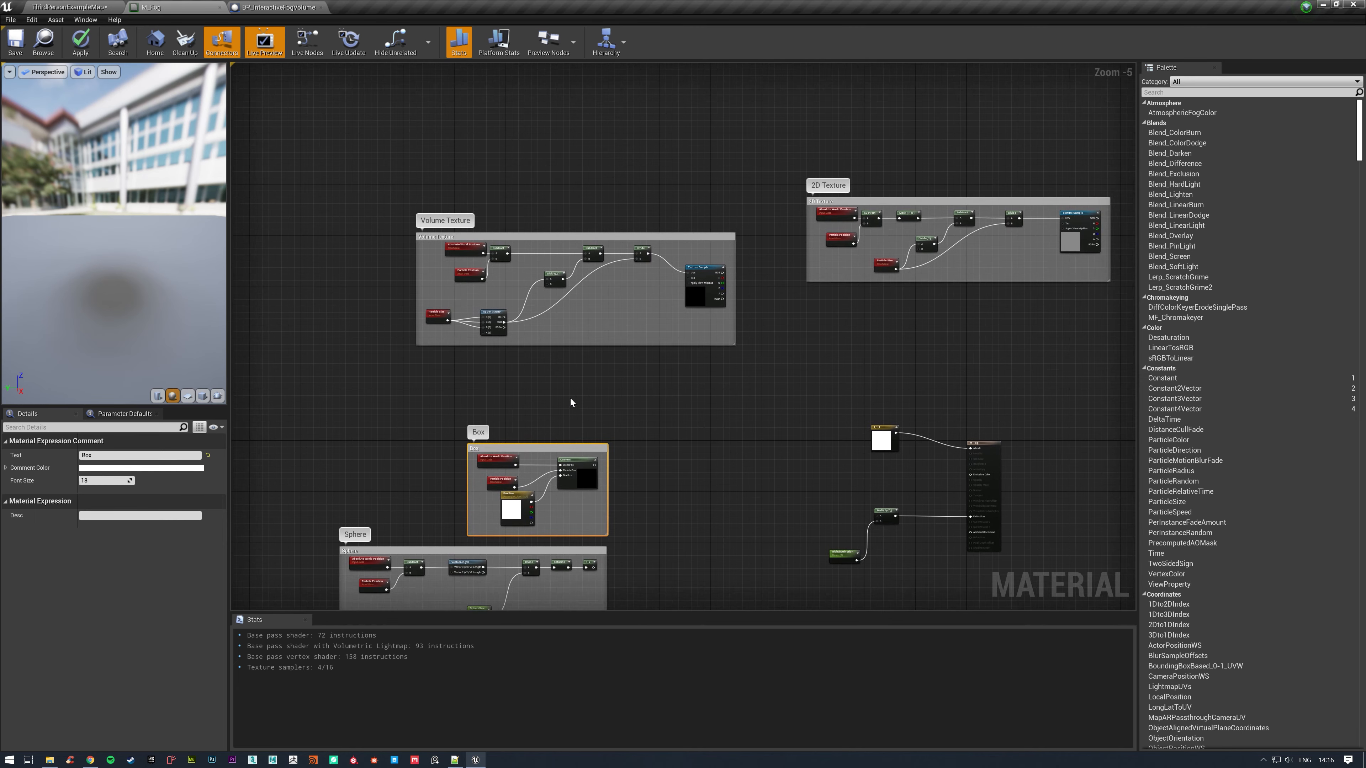
pyautogui.moveTo(710, 269); pyautogui.dragTo(651, 79)
pyautogui.click(774, 148)
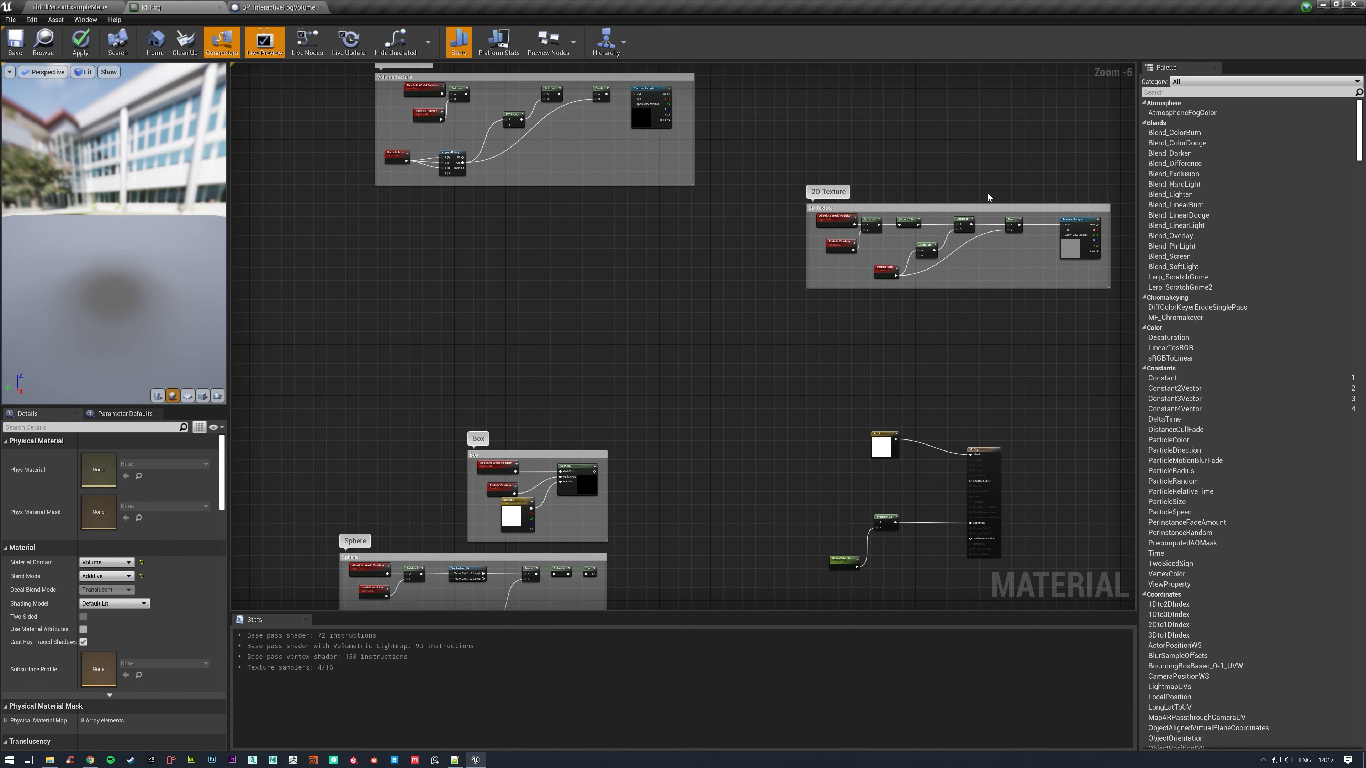
# Line up the 2D Texture, Box and Sphere comments in a column beneath the Volume Texture comment.
pyautogui.moveTo(1003, 214); pyautogui.dragTo(581, 247)
pyautogui.click(769, 250)
pyautogui.scroll(-1, 769, 251)
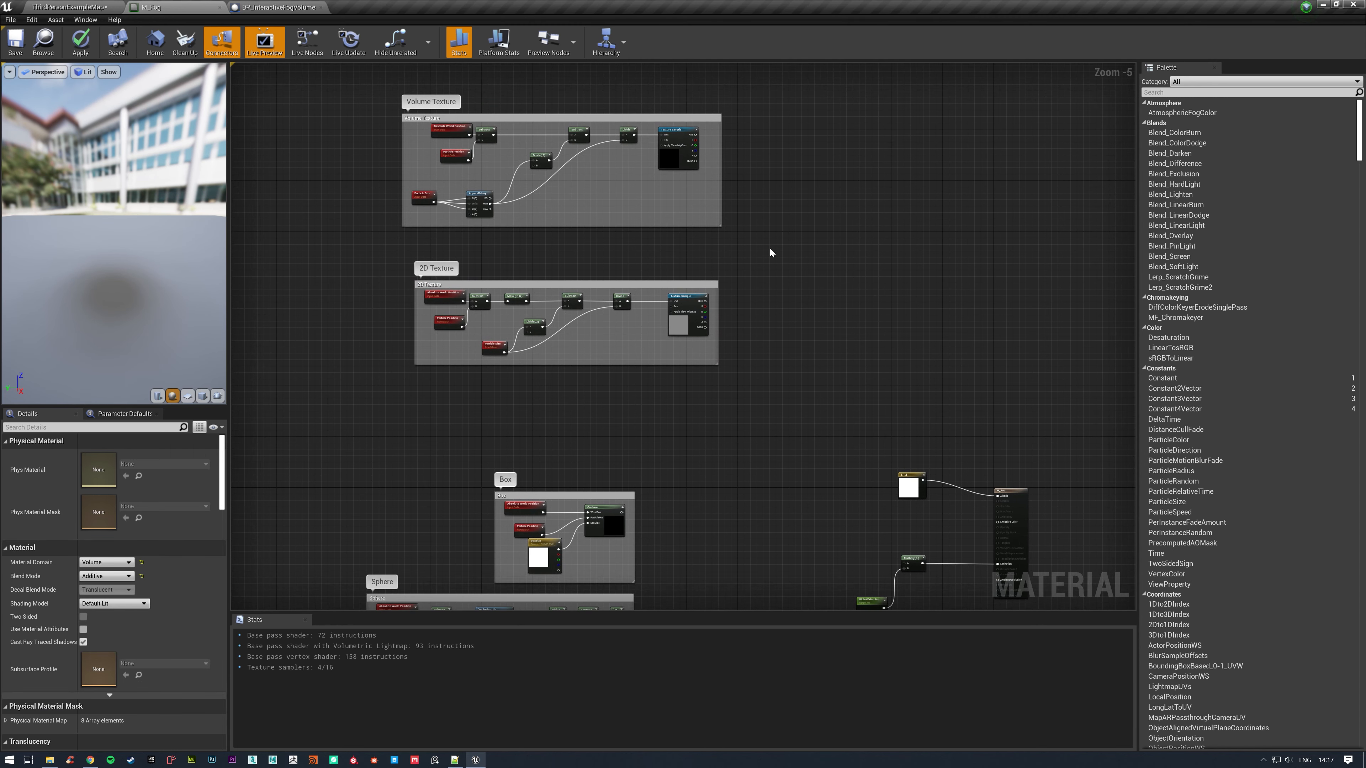
pyautogui.moveTo(655, 419); pyautogui.dragTo(708, 363)
pyautogui.click(678, 430)
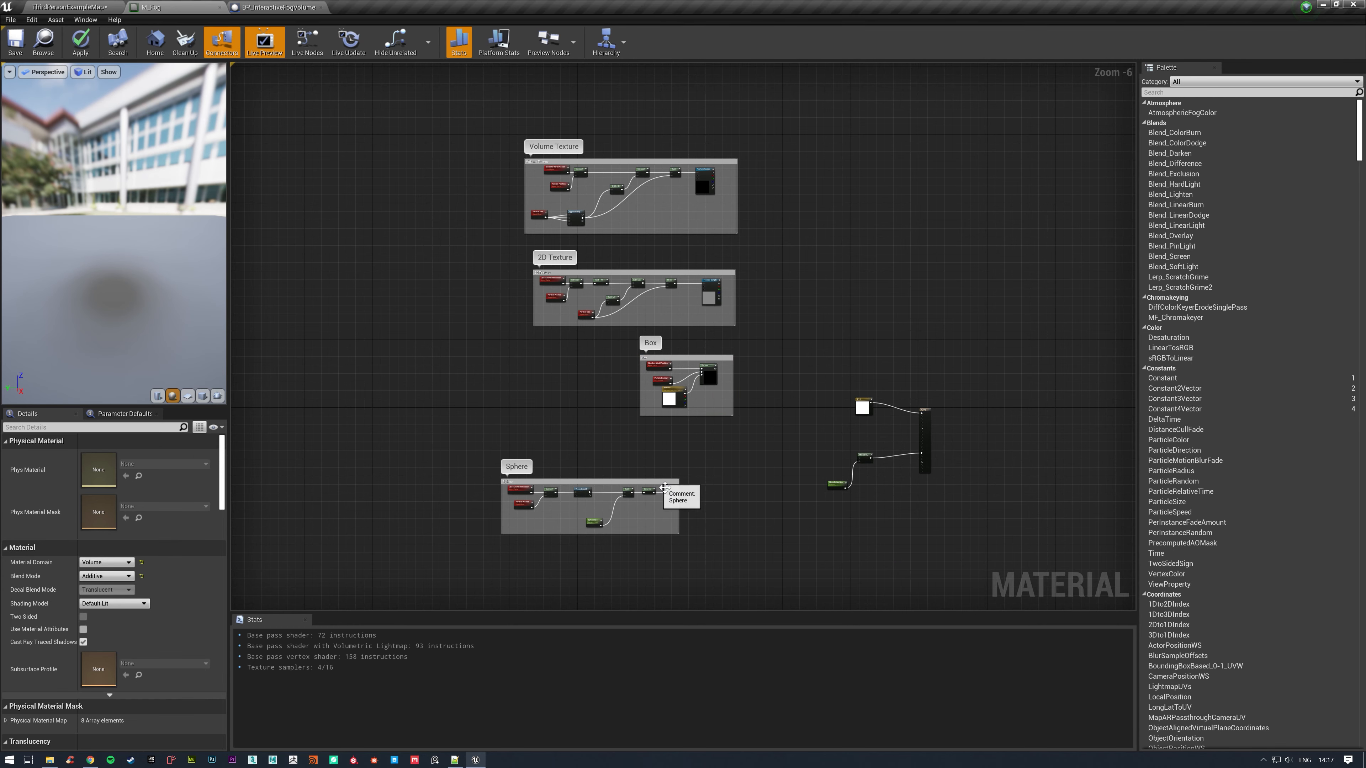
pyautogui.moveTo(660, 483); pyautogui.dragTo(713, 443)
pyautogui.click(603, 217)
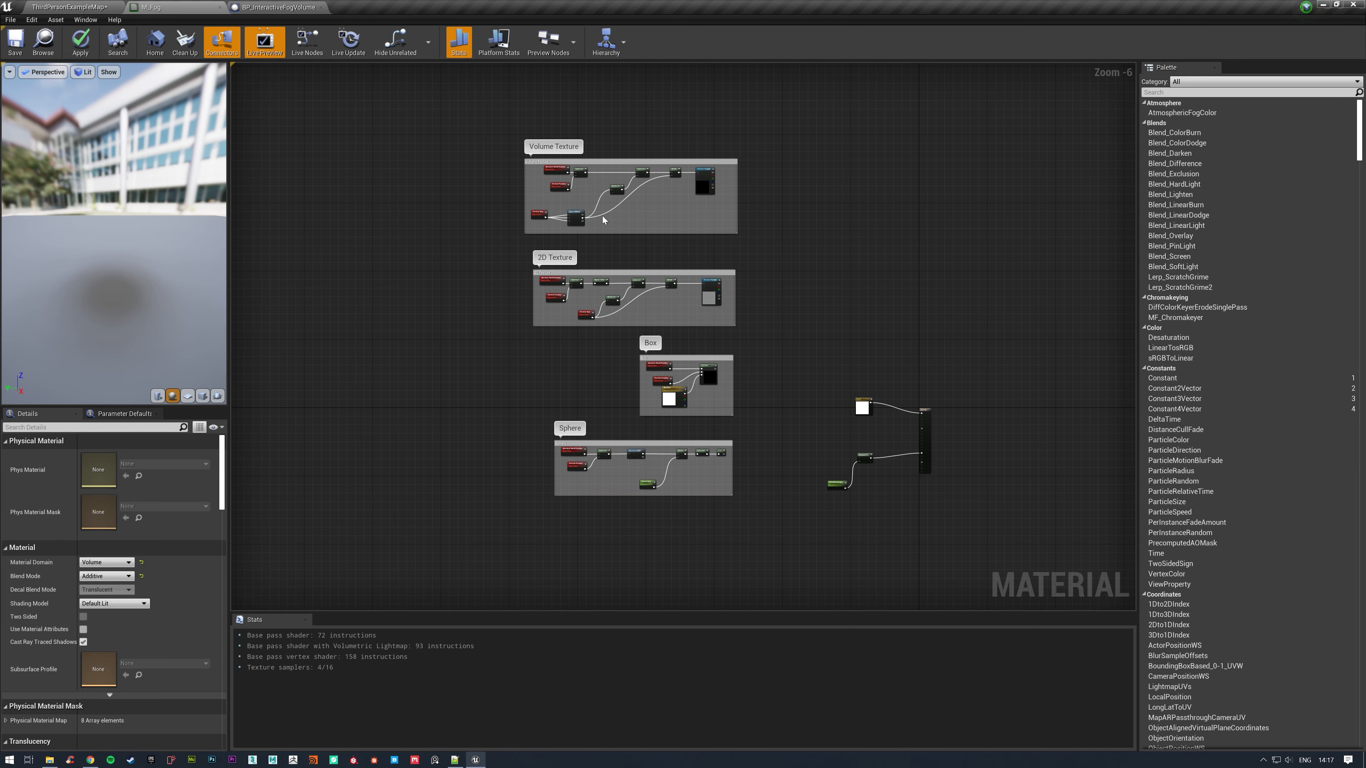
# Move all four comment groups together farther from the material output node.
pyautogui.moveTo(473, 167); pyautogui.dragTo(771, 540)
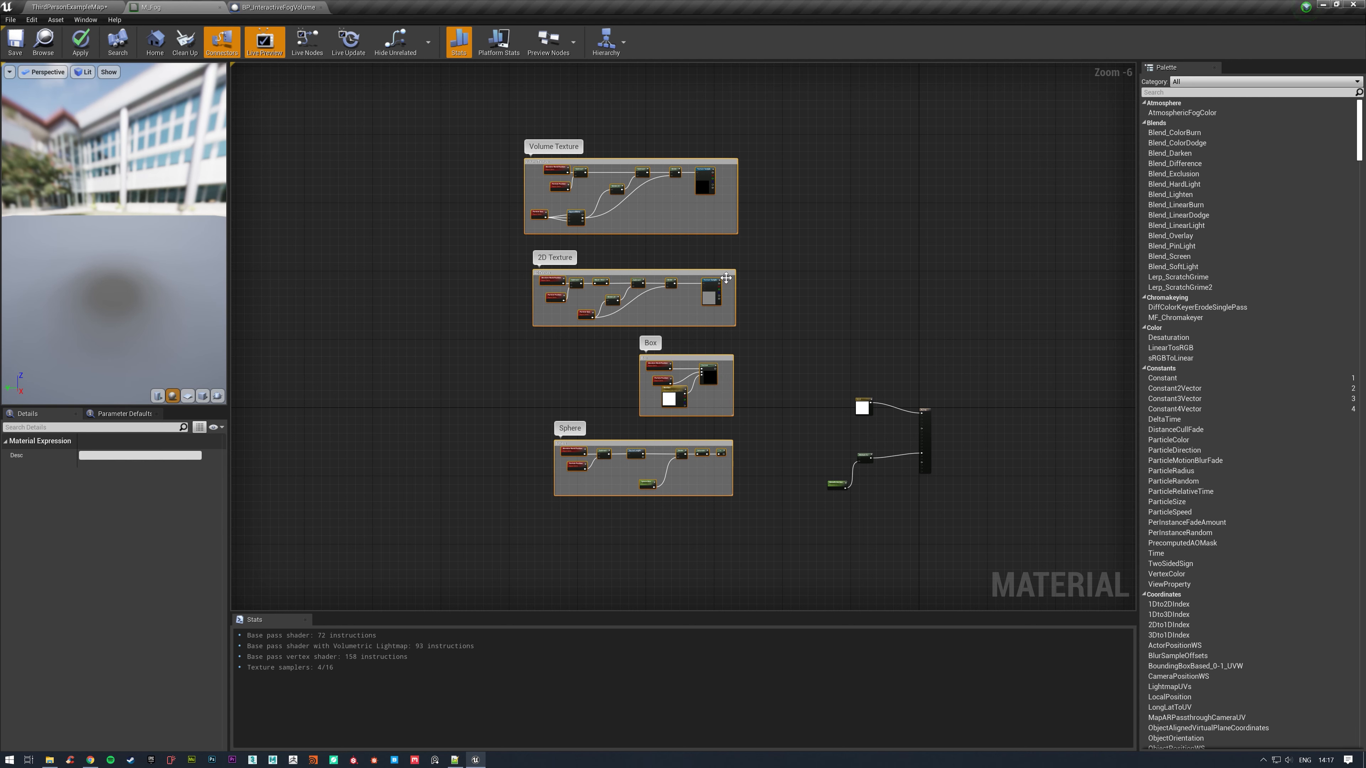
pyautogui.moveTo(725, 278); pyautogui.dragTo(616, 326)
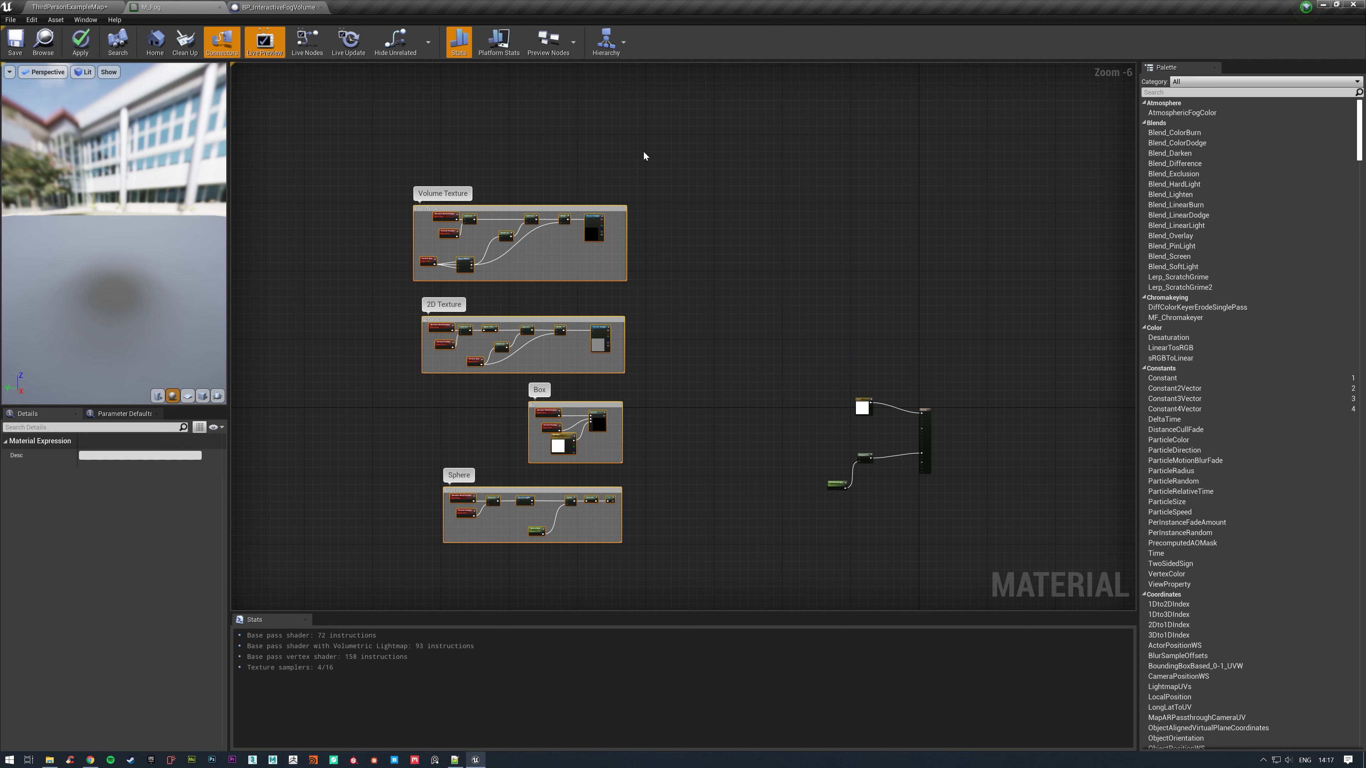
pyautogui.click(704, 332)
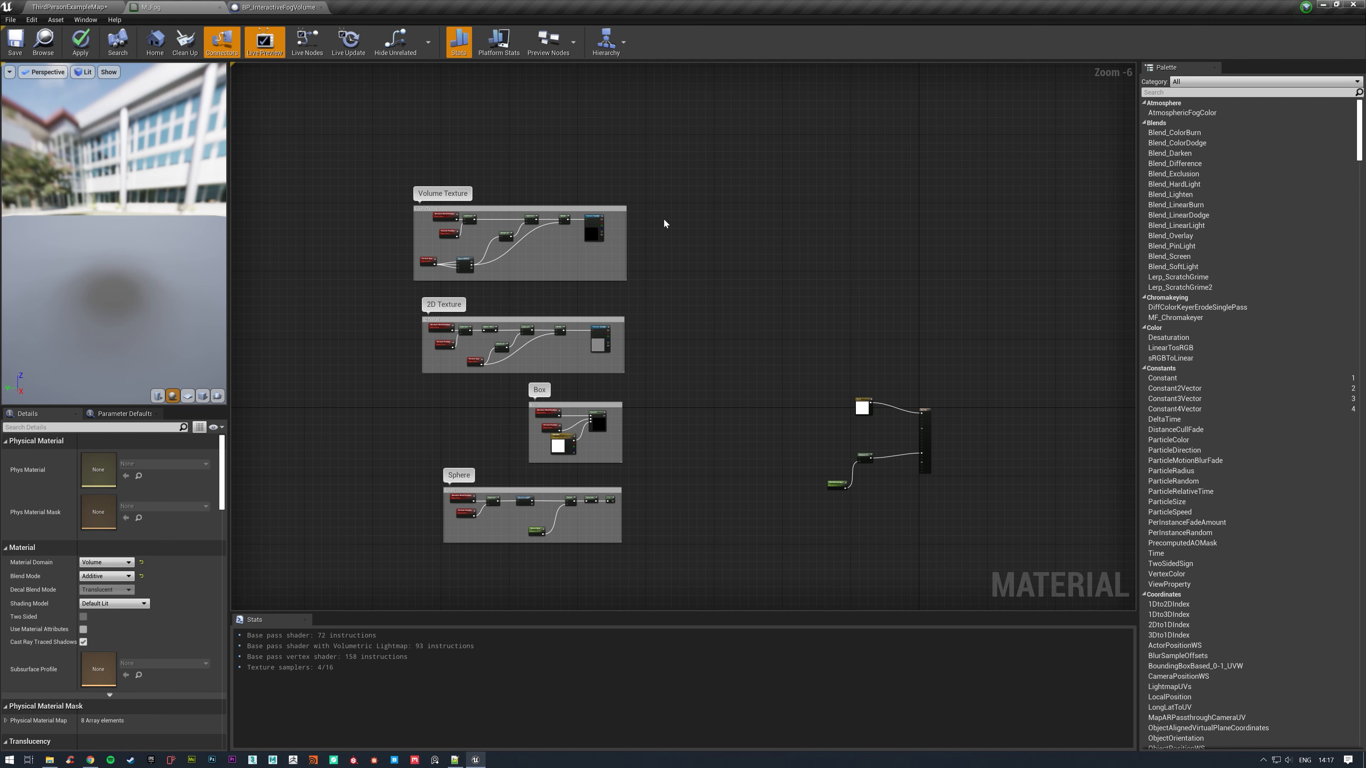
# Add an AppendMany node beside the Volume Texture group.
pyautogui.scroll(3, 663, 222)
pyautogui.rightClick(708, 295)
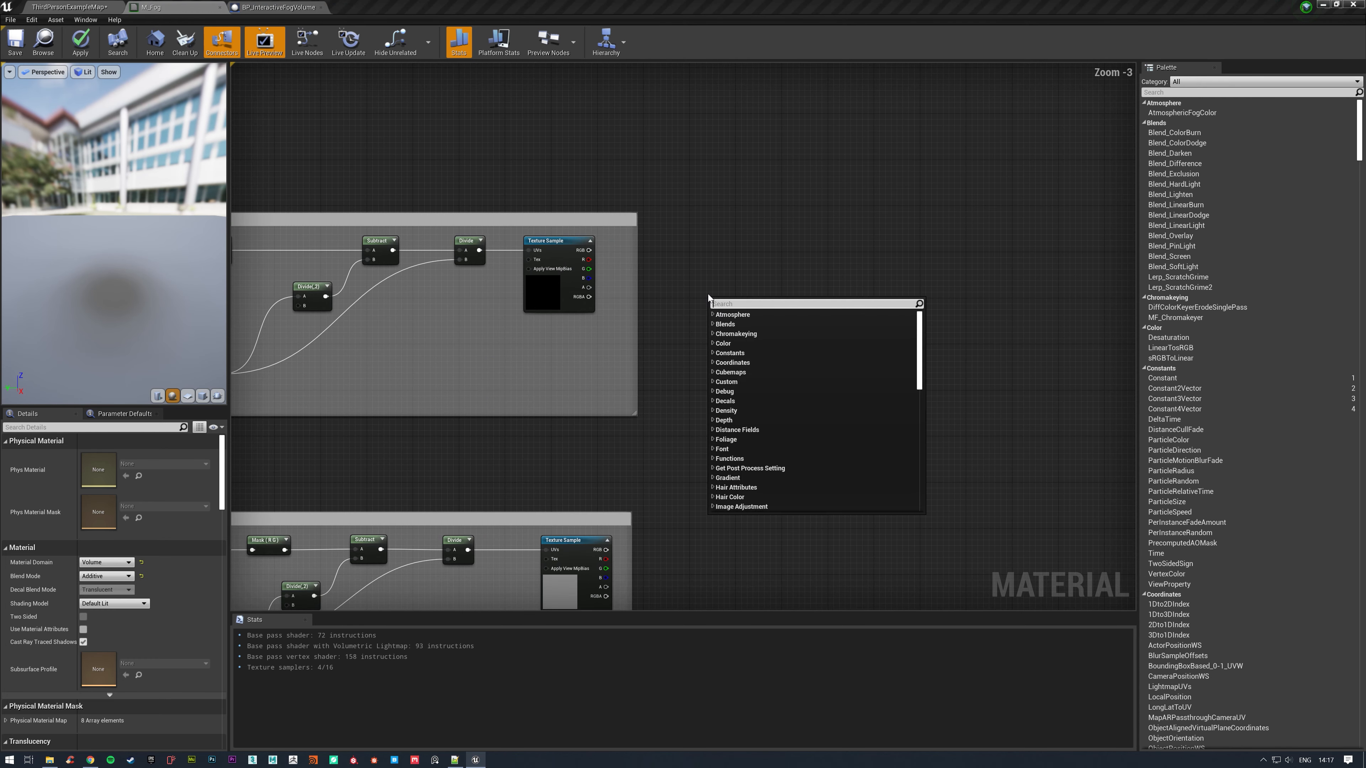
pyautogui.write('appendm')
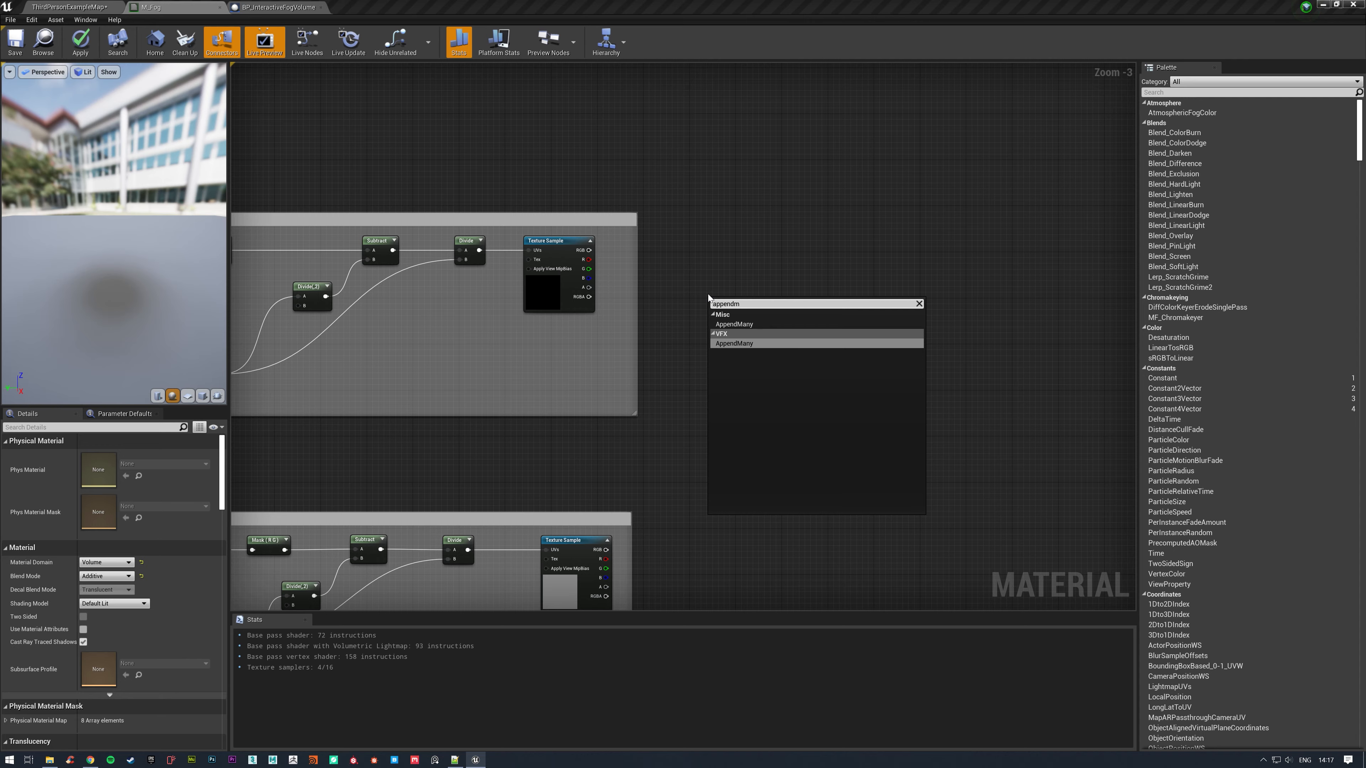
pyautogui.click(755, 324)
pyautogui.moveTo(654, 255); pyautogui.dragTo(759, 158, button='right')
pyautogui.scroll(-2, 760, 156)
pyautogui.moveTo(795, 310); pyautogui.dragTo(755, 293, button='right')
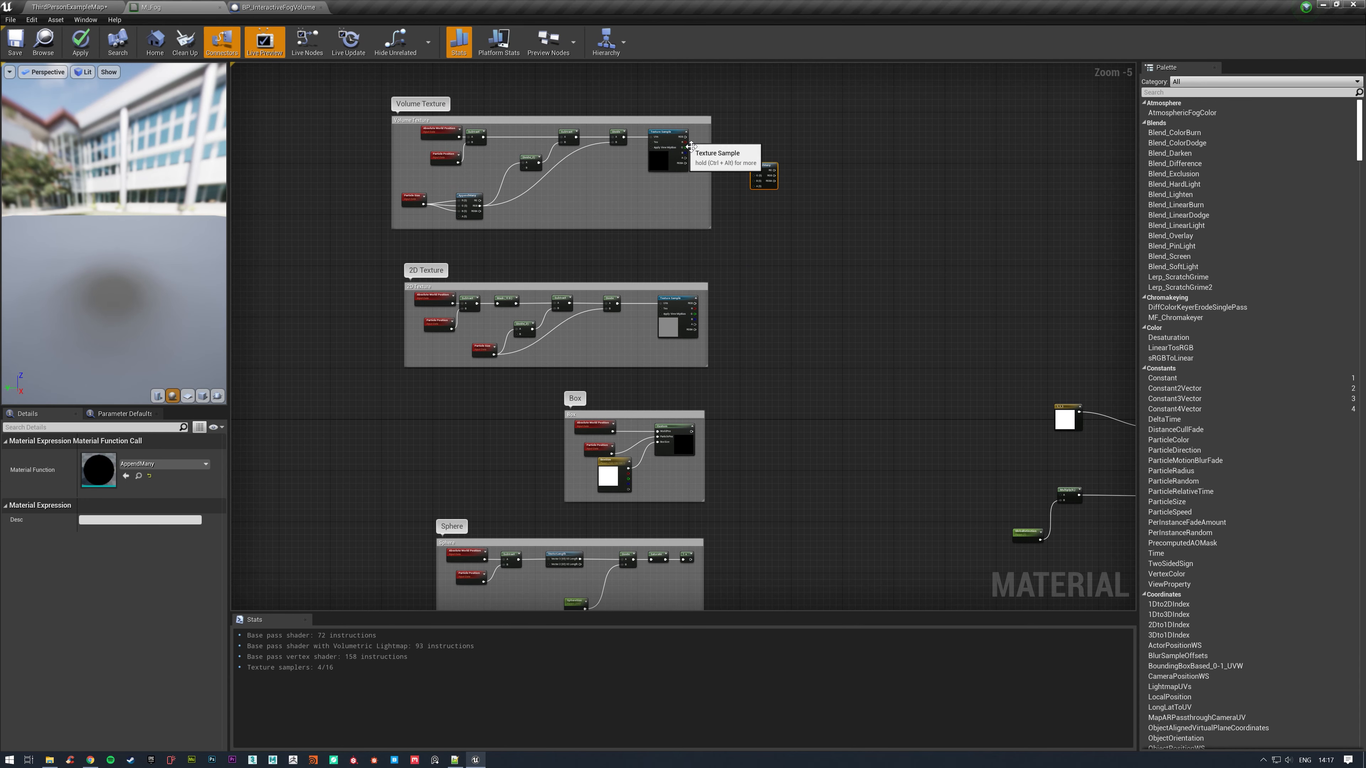
# Connect the red channels of the Volume Texture and 2D Texture samples, then the Box and Sphere results, to AppendMany's four inputs in order.
pyautogui.moveTo(691, 146); pyautogui.dragTo(838, 272)
pyautogui.moveTo(693, 308); pyautogui.dragTo(833, 295)
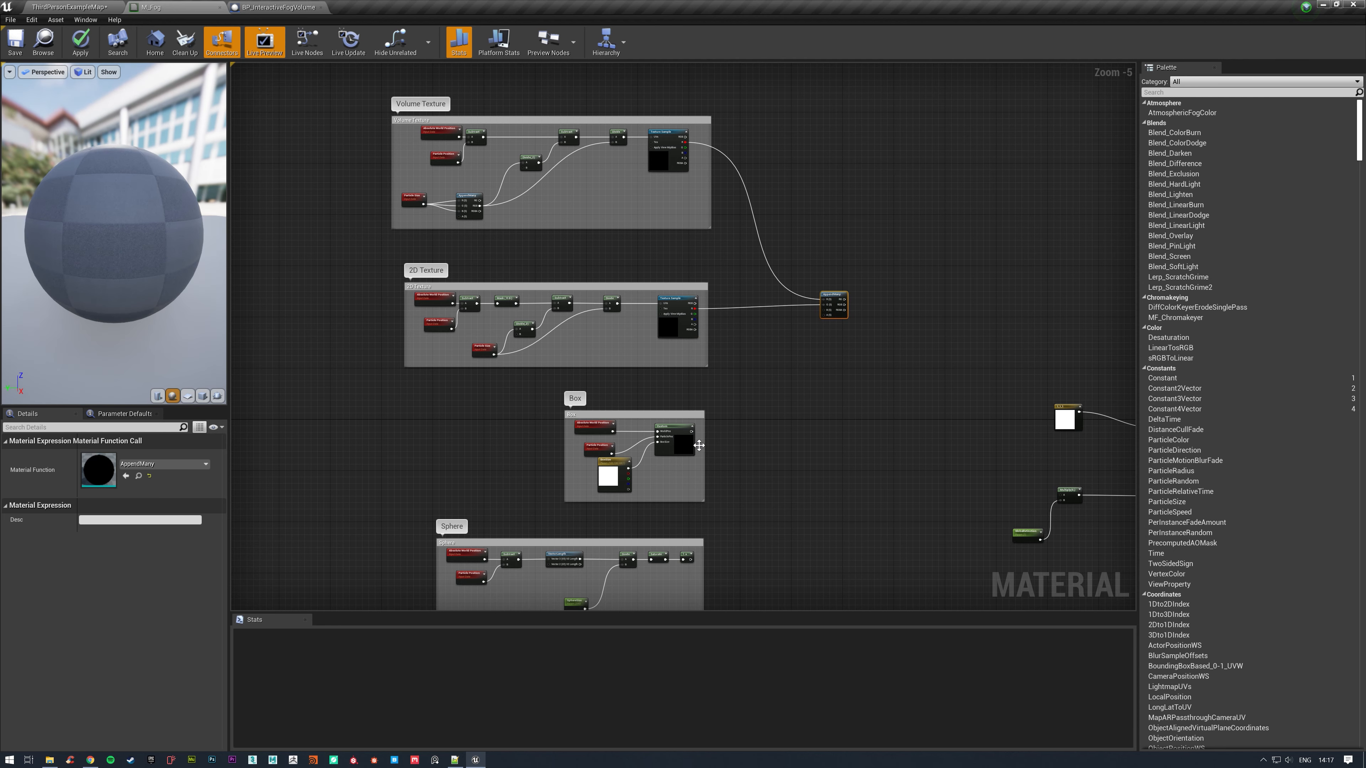
pyautogui.moveTo(692, 431); pyautogui.dragTo(826, 311)
pyautogui.moveTo(761, 466); pyautogui.dragTo(662, 402, button='right')
pyautogui.moveTo(592, 495); pyautogui.dragTo(801, 271)
# Add a ChannelMaskParameter named ShapeType fed by AppendMany, and set its mask channel to Alpha.
pyautogui.click(769, 258)
pyautogui.write('channelma')
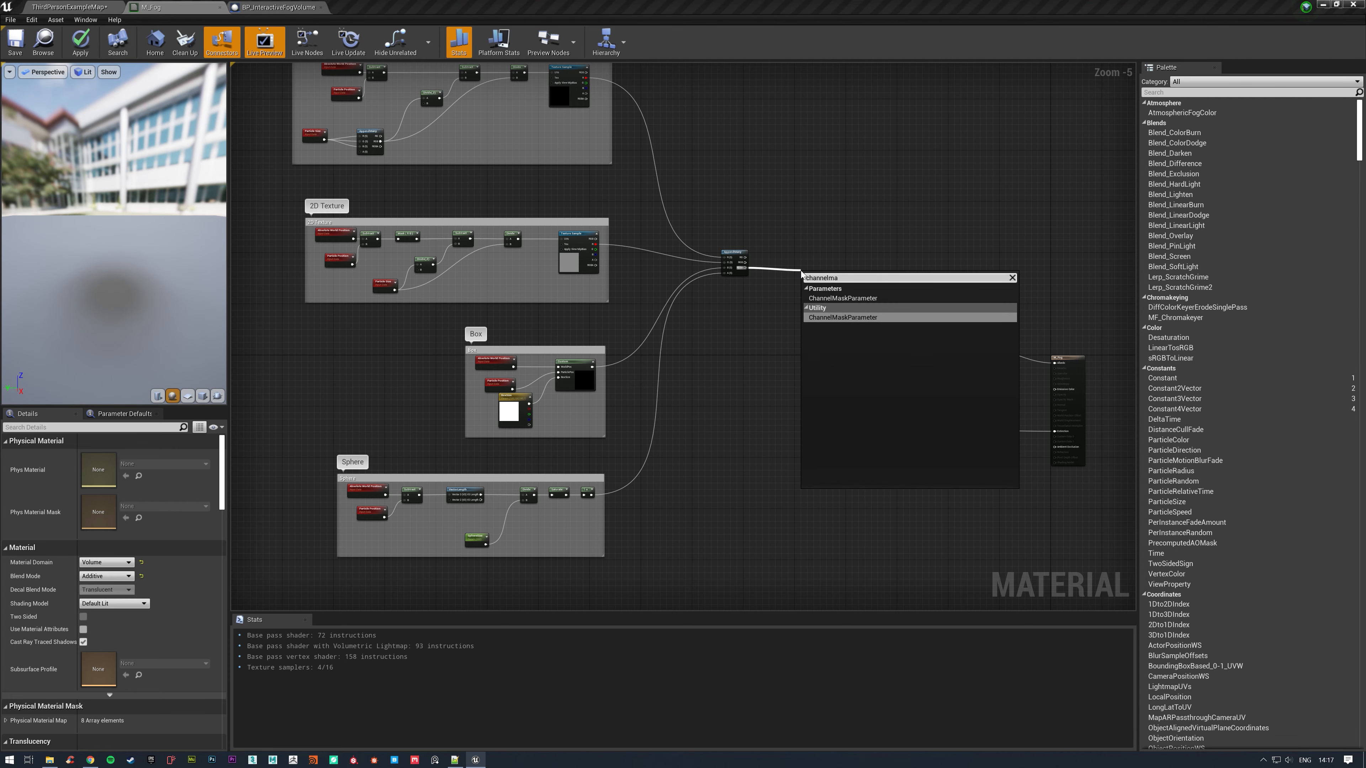
pyautogui.click(859, 319)
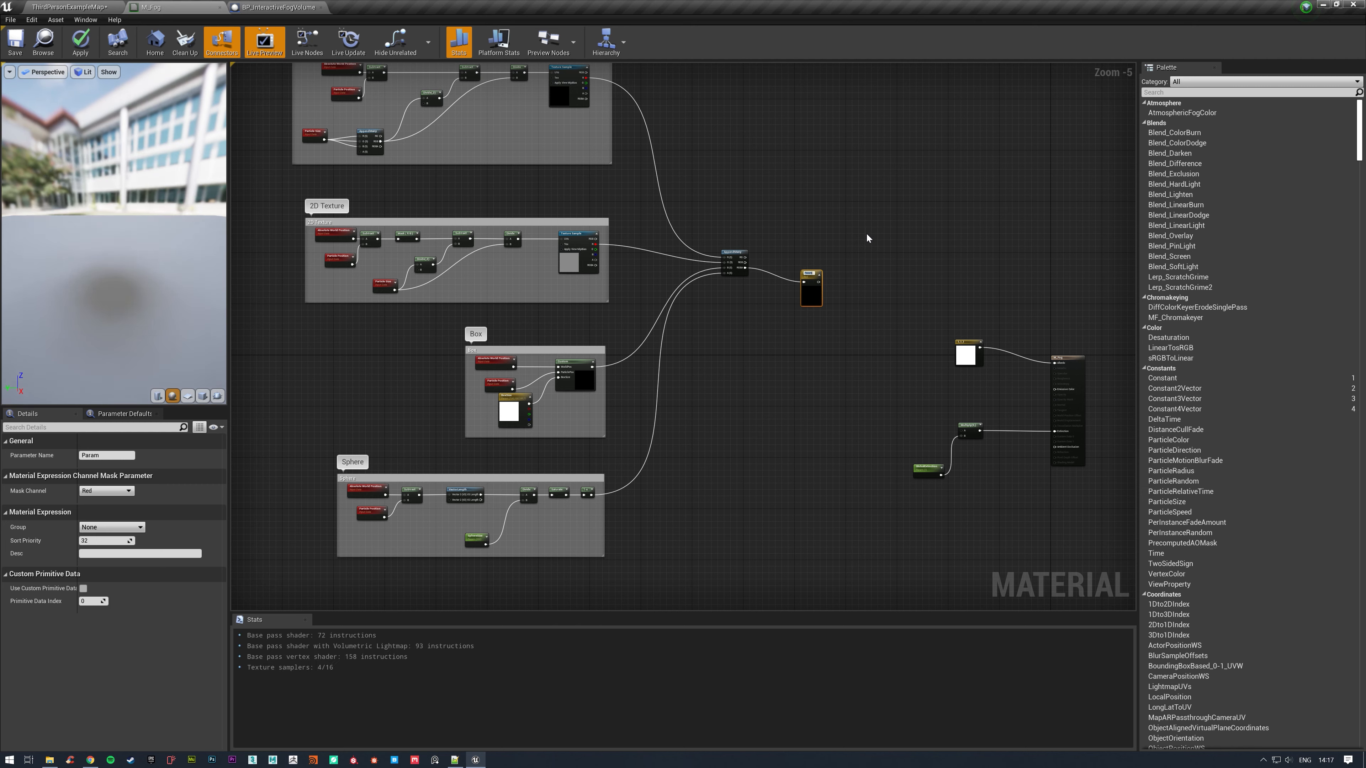
pyautogui.write('ShapeType')
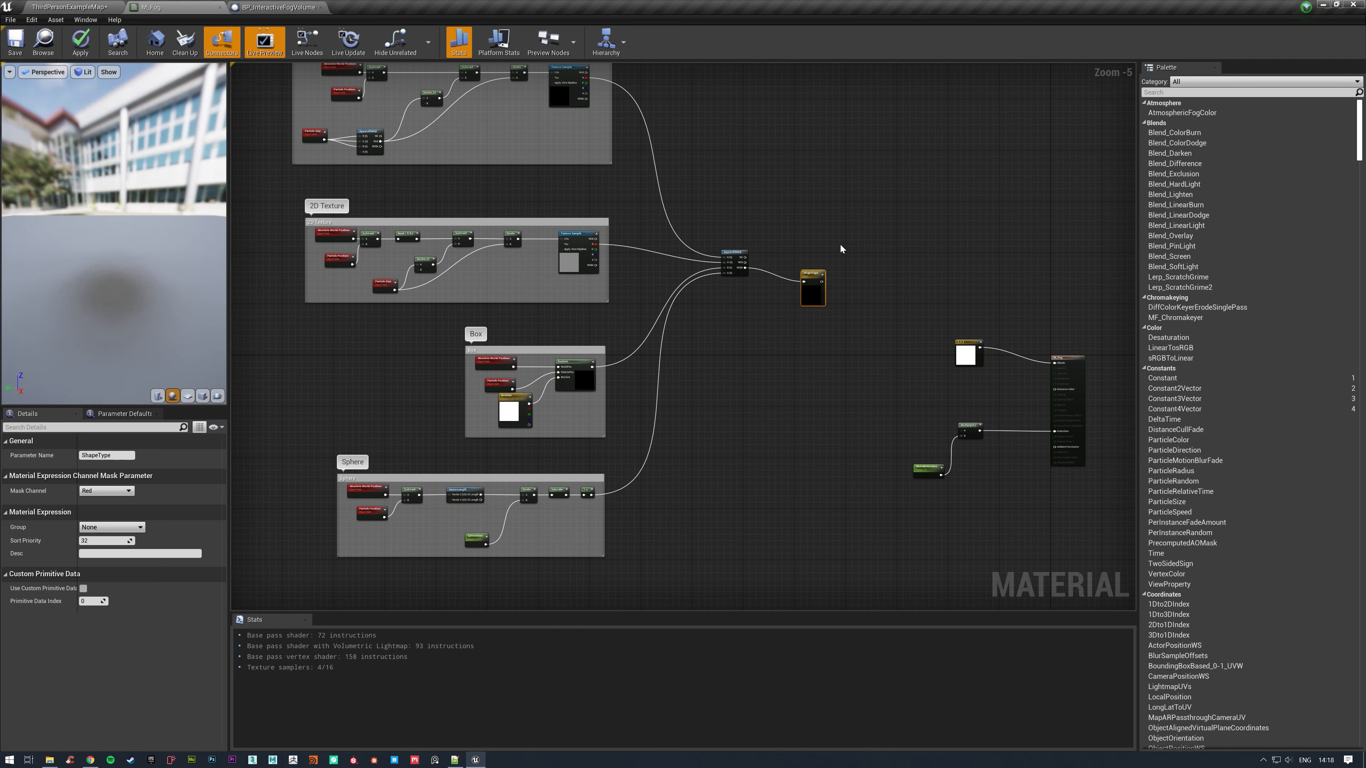
pyautogui.moveTo(811, 275); pyautogui.dragTo(782, 262)
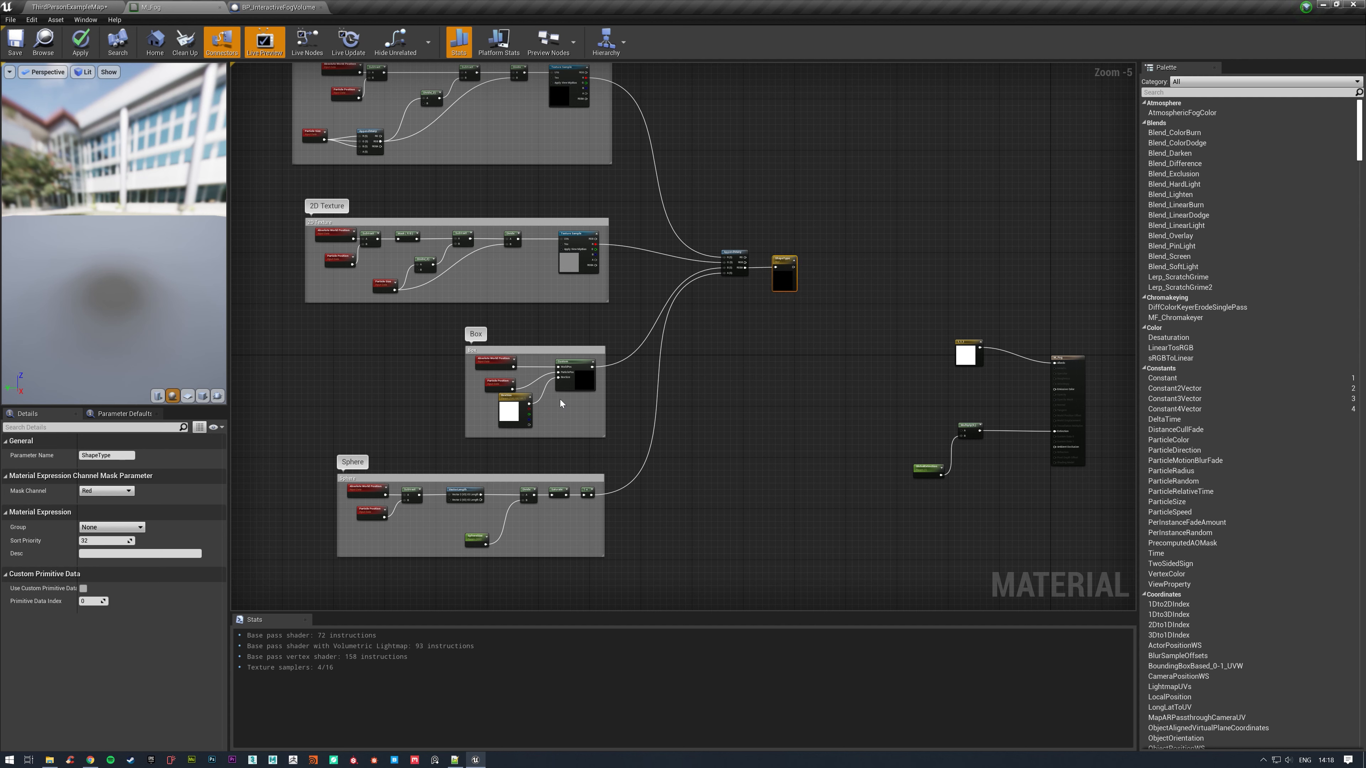
pyautogui.click(119, 490)
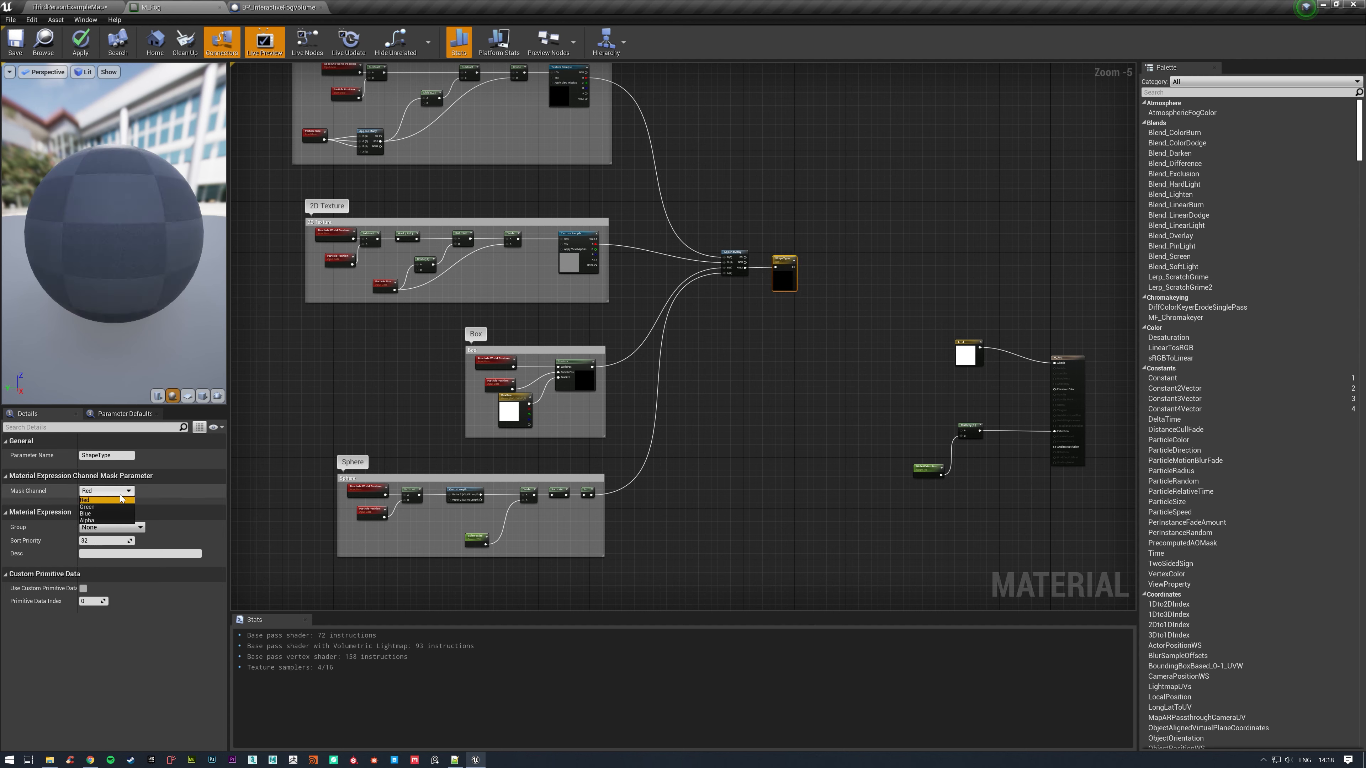
pyautogui.click(87, 520)
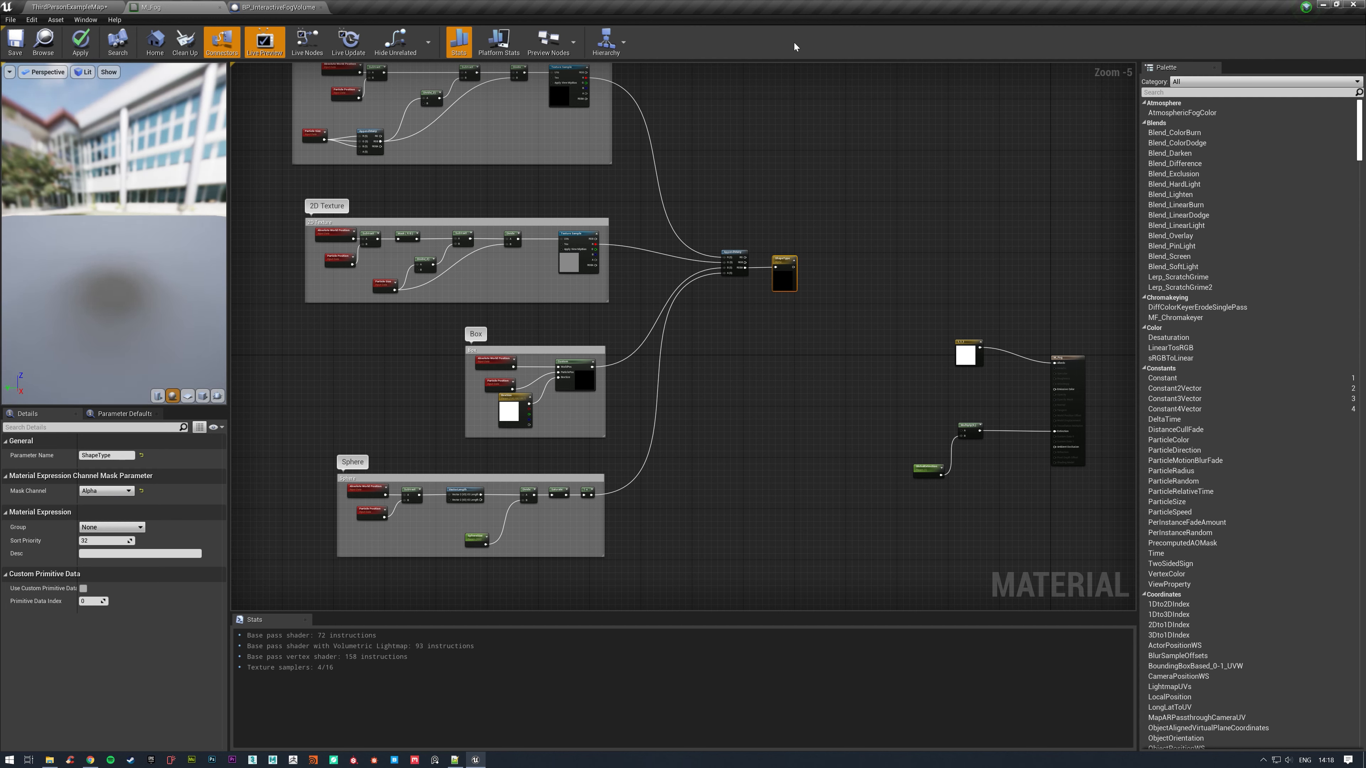
# Connect ShapeType to the Multiply node's free input and apply the material changes.
pyautogui.moveTo(793, 267); pyautogui.dragTo(961, 431)
pyautogui.moveTo(894, 272); pyautogui.dragTo(851, 301, button='right')
pyautogui.scroll(-1, 946, 330)
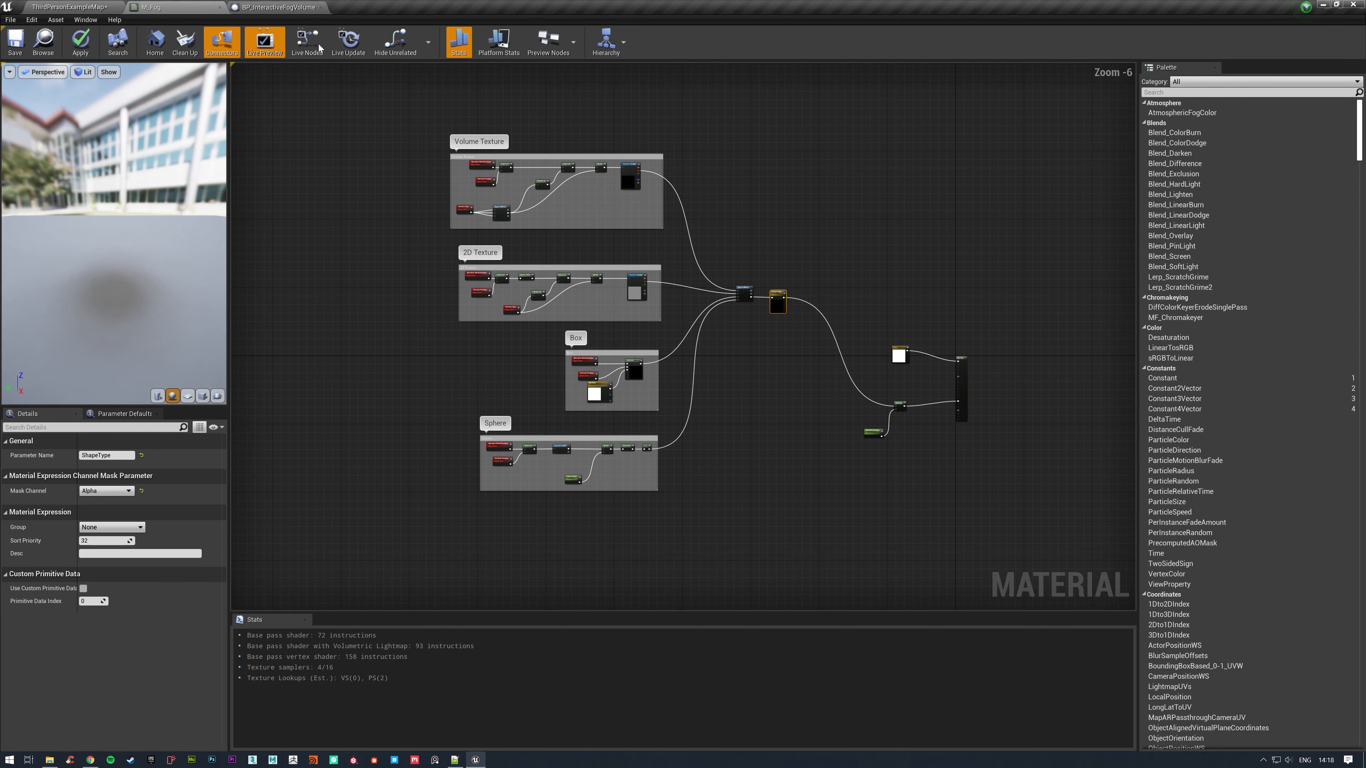
pyautogui.click(80, 42)
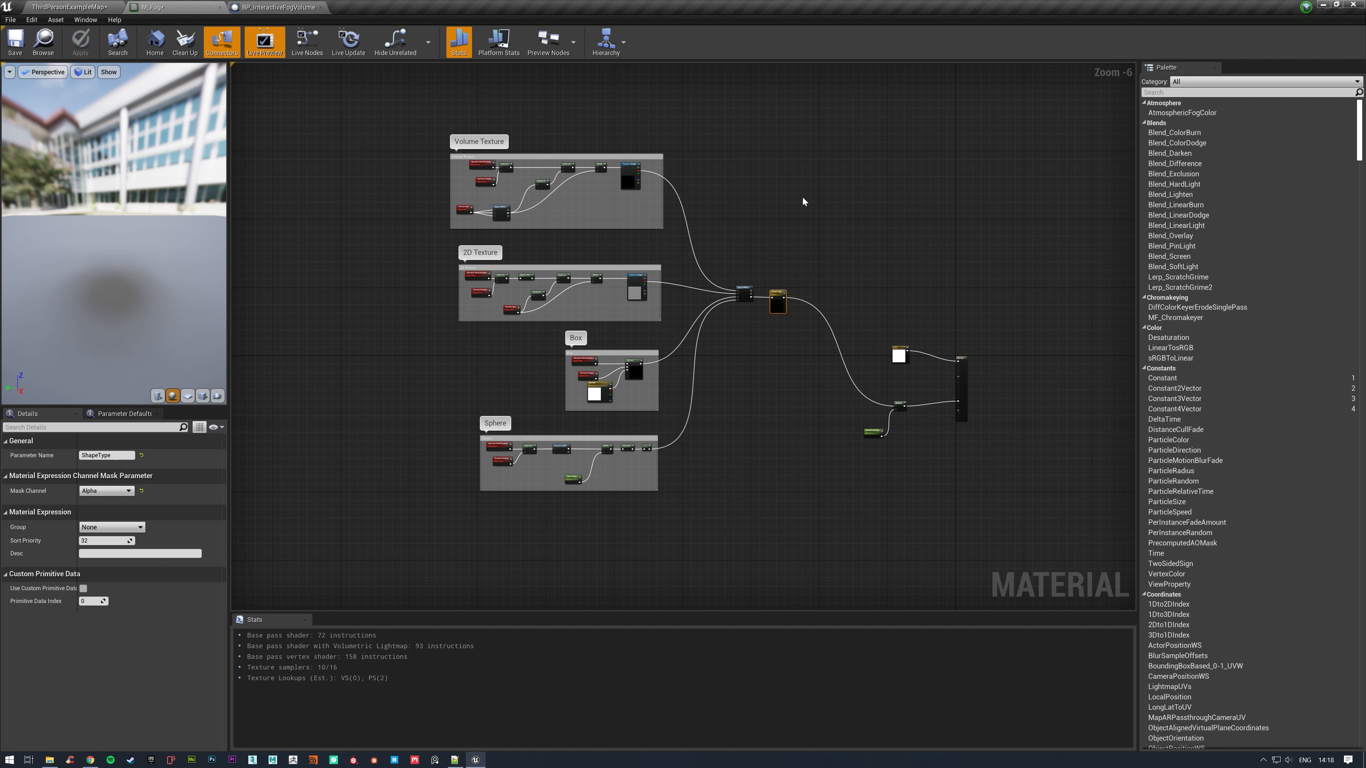
# Close the M_Fog material and open the M_Fog_Inst material instance to access its parameters.
pyautogui.moveTo(394, 114); pyautogui.dragTo(780, 506)
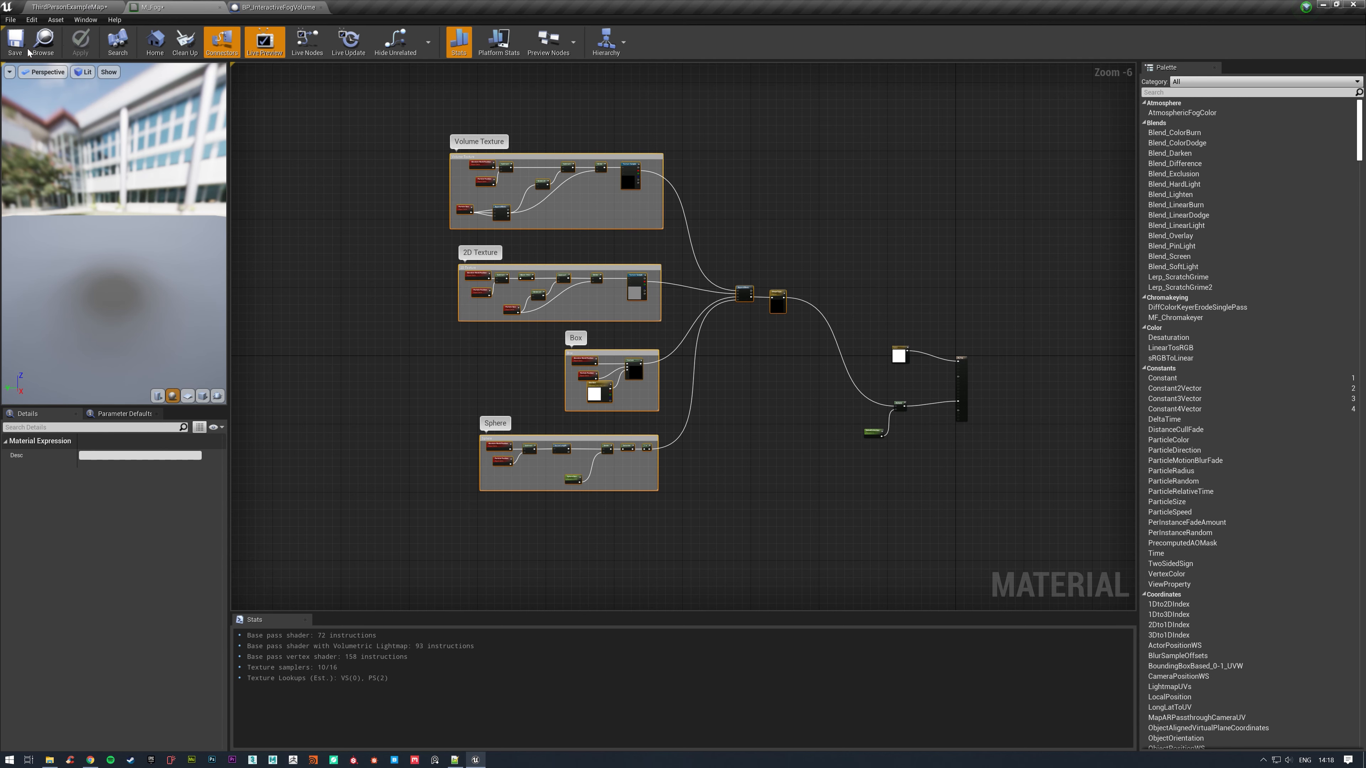
pyautogui.click(220, 7)
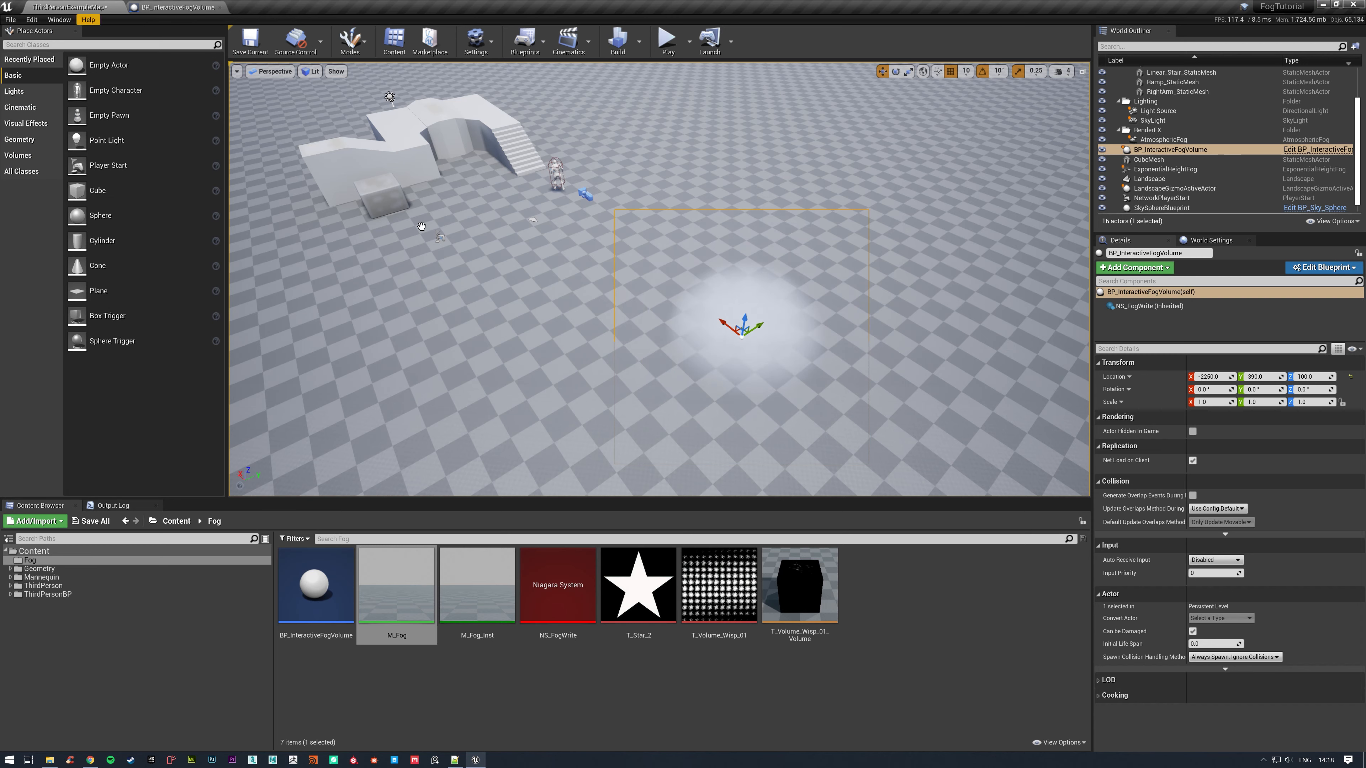
pyautogui.click(506, 611)
pyautogui.doubleClick(505, 611)
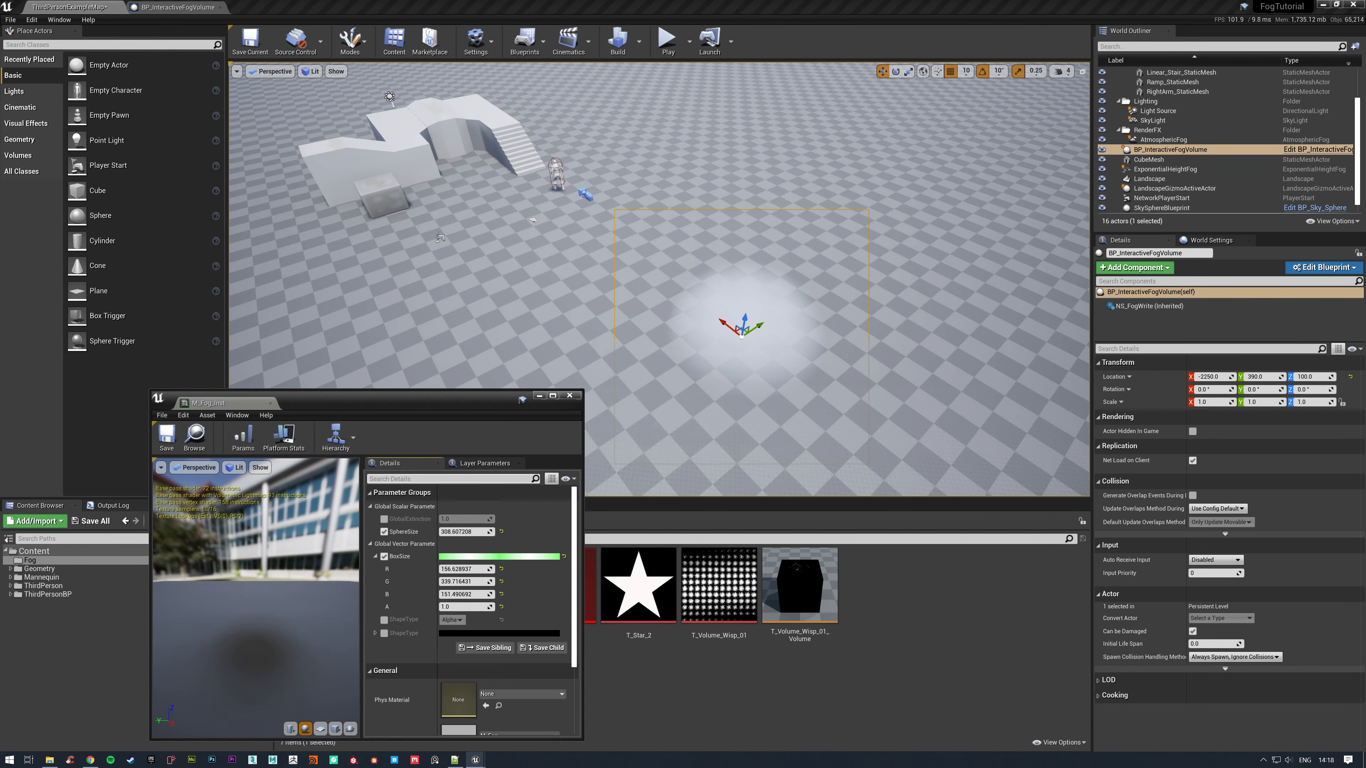
pyautogui.moveTo(449, 398); pyautogui.dragTo(464, 198)
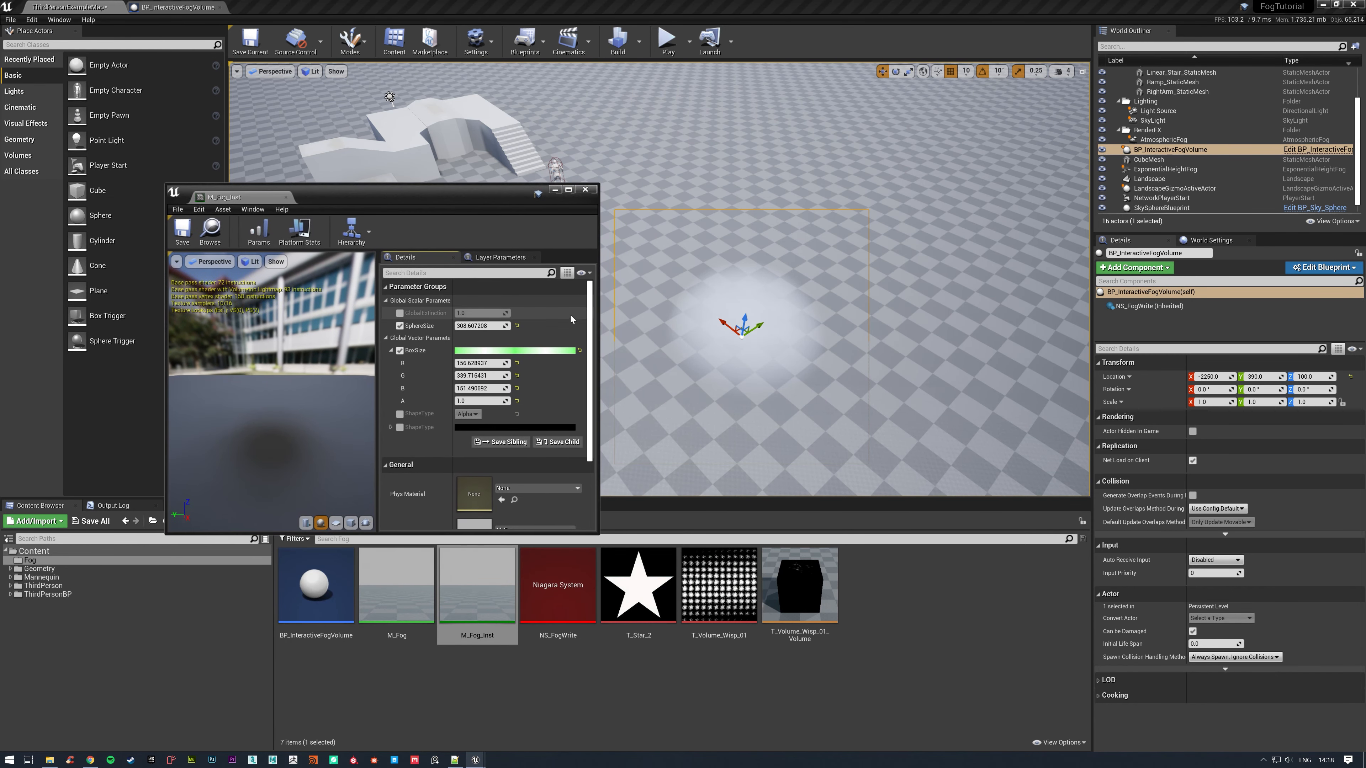
pyautogui.scroll(-1, 593, 323)
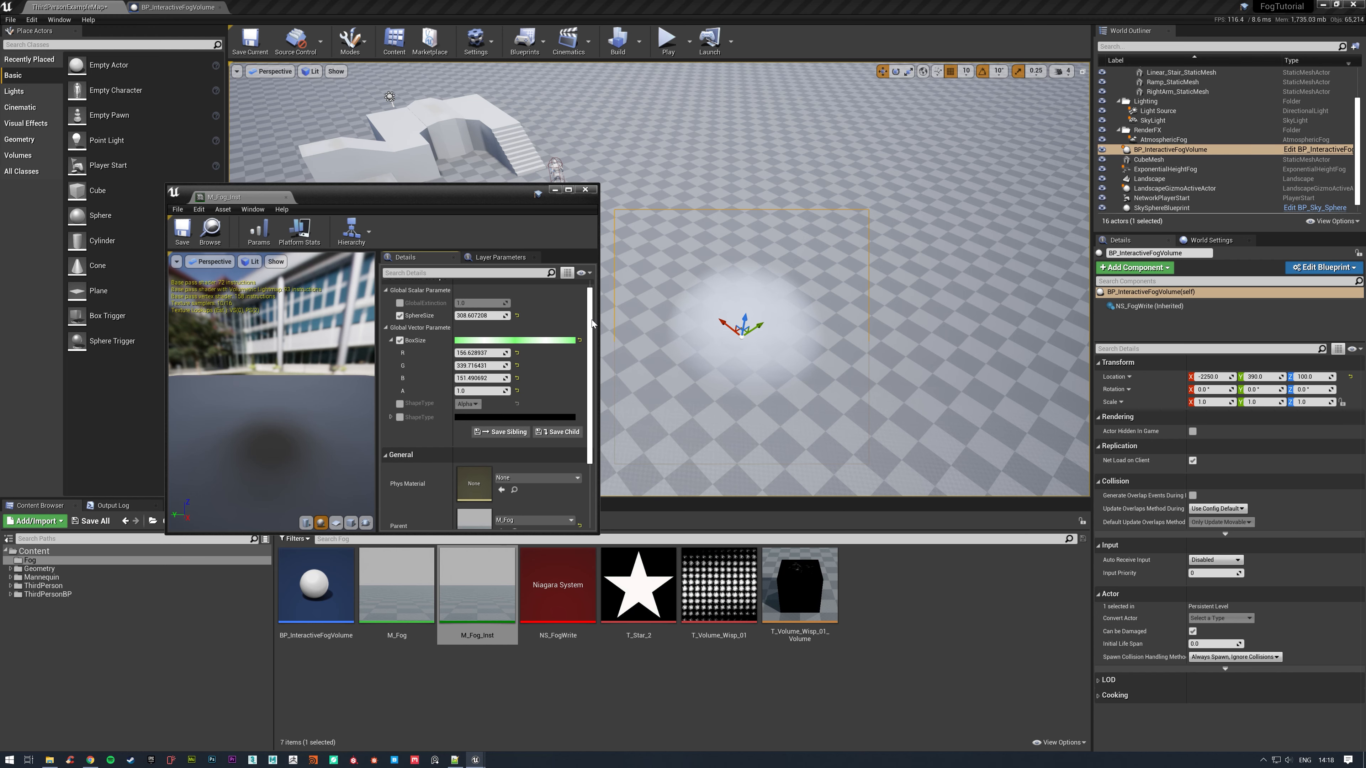
# Disable the BoxSize override in M_Fog_Inst and close the material instance.
pyautogui.click(399, 340)
pyautogui.click(390, 340)
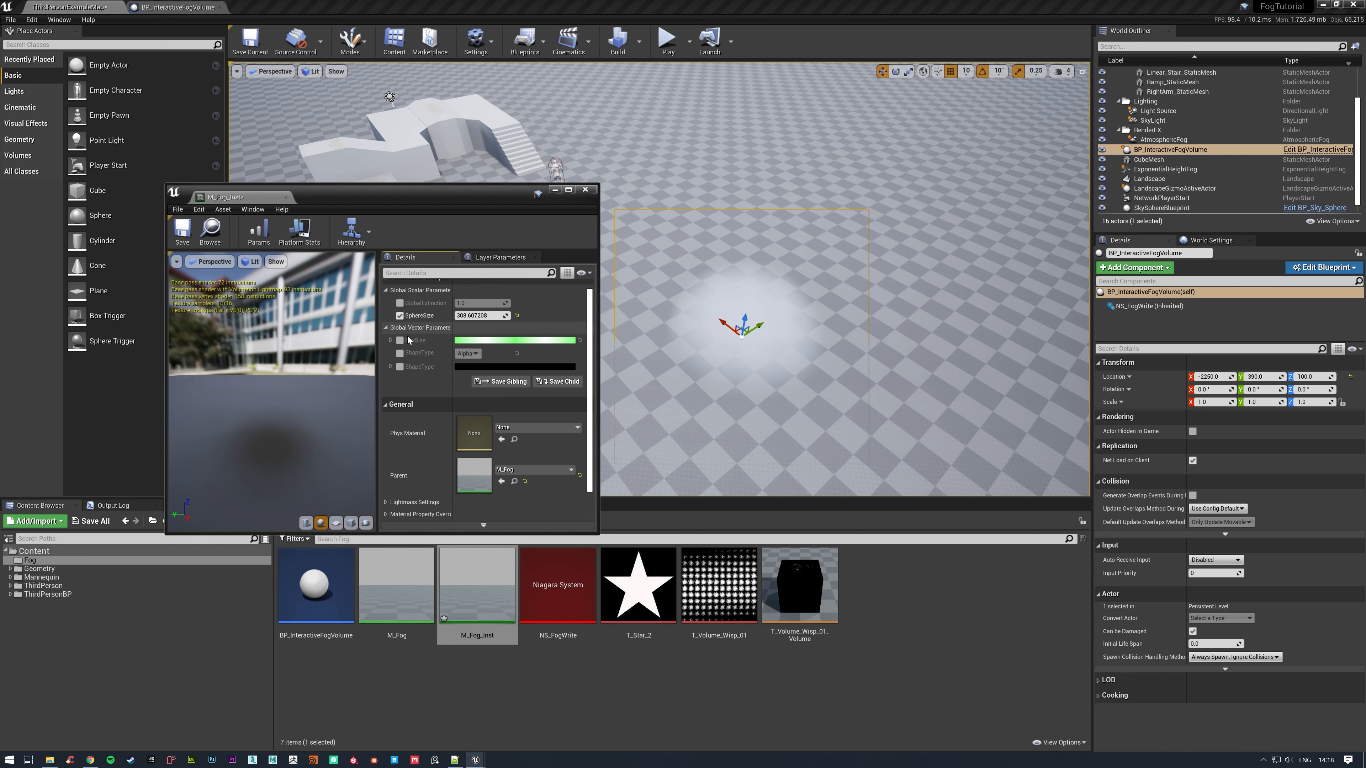
pyautogui.click(584, 189)
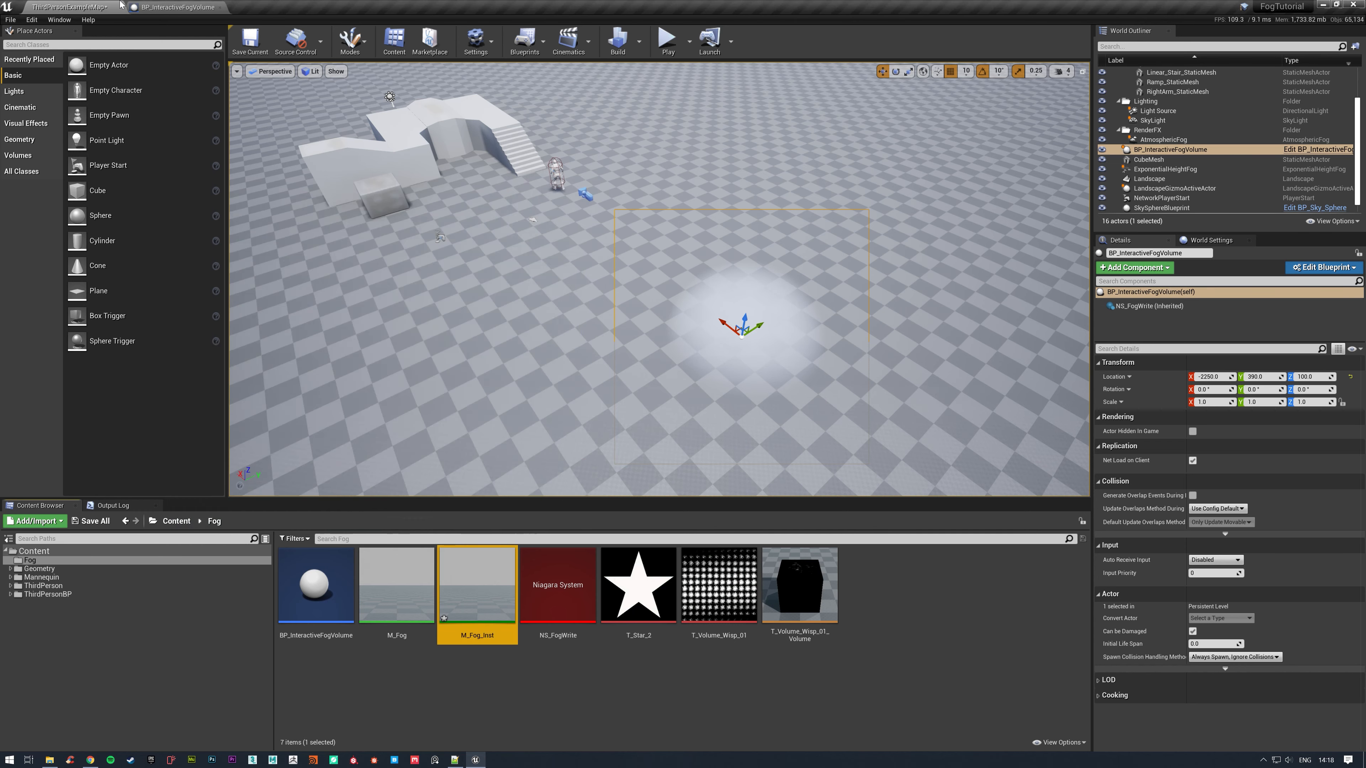
# Reopen the M_Fog material at its Volume Texture node group.
pyautogui.click(131, 7)
pyautogui.click(70, 7)
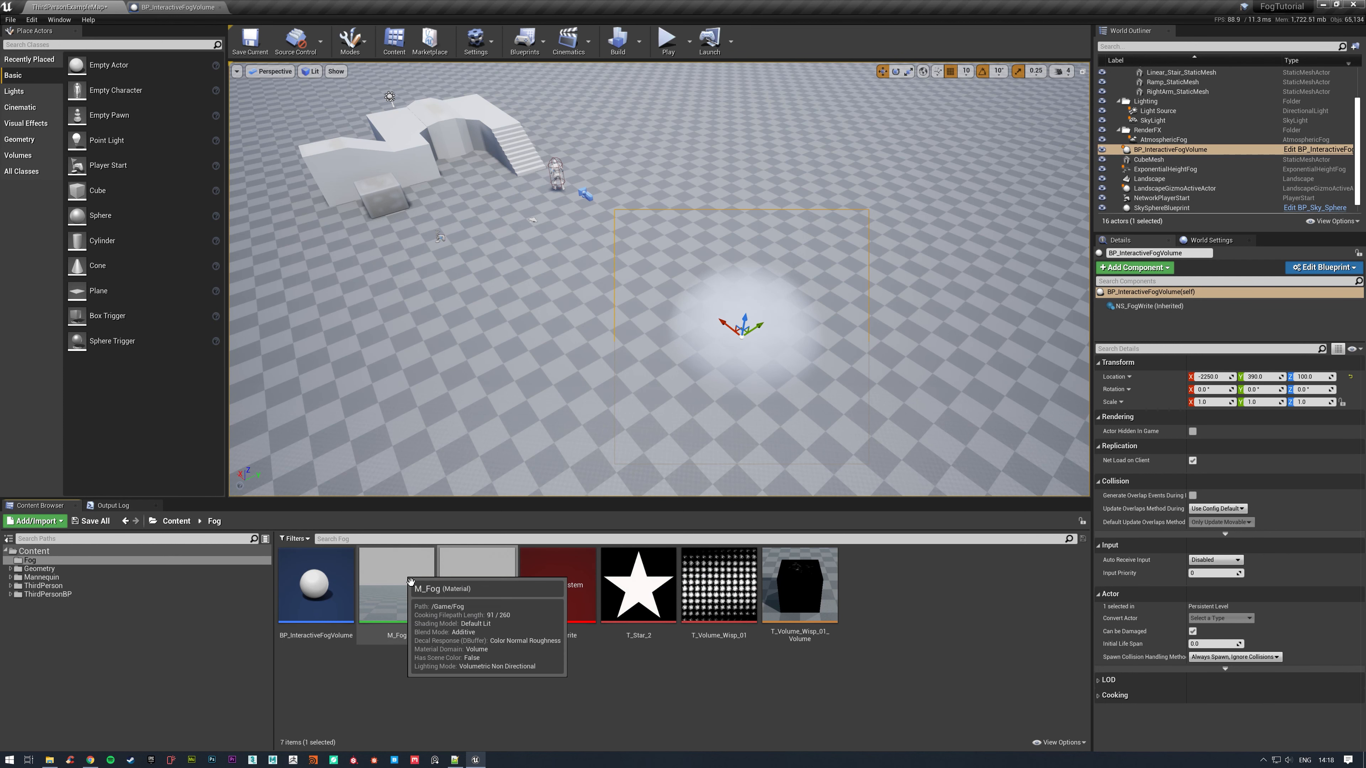
pyautogui.doubleClick(403, 574)
pyautogui.moveTo(424, 268); pyautogui.dragTo(848, 321, button='right')
pyautogui.scroll(-5, 846, 321)
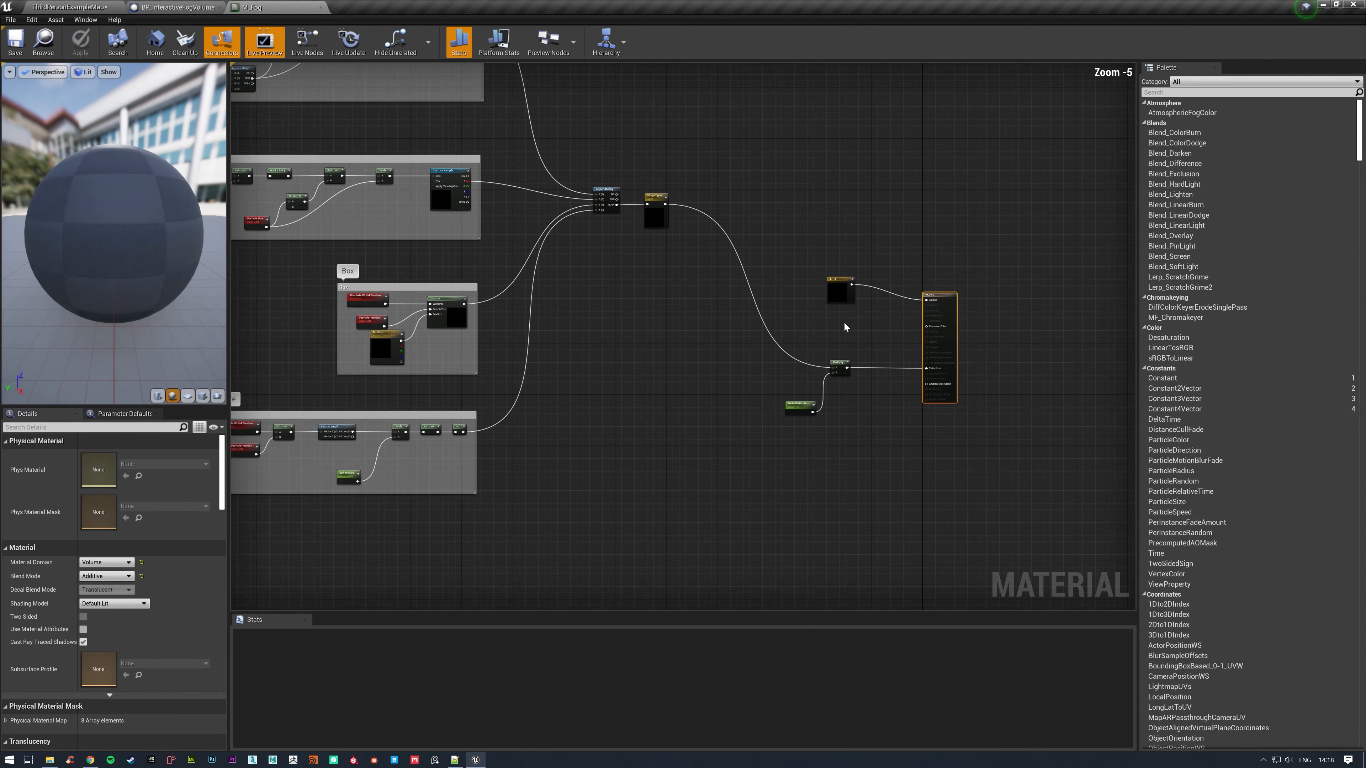
pyautogui.moveTo(640, 281); pyautogui.dragTo(925, 462, button='right')
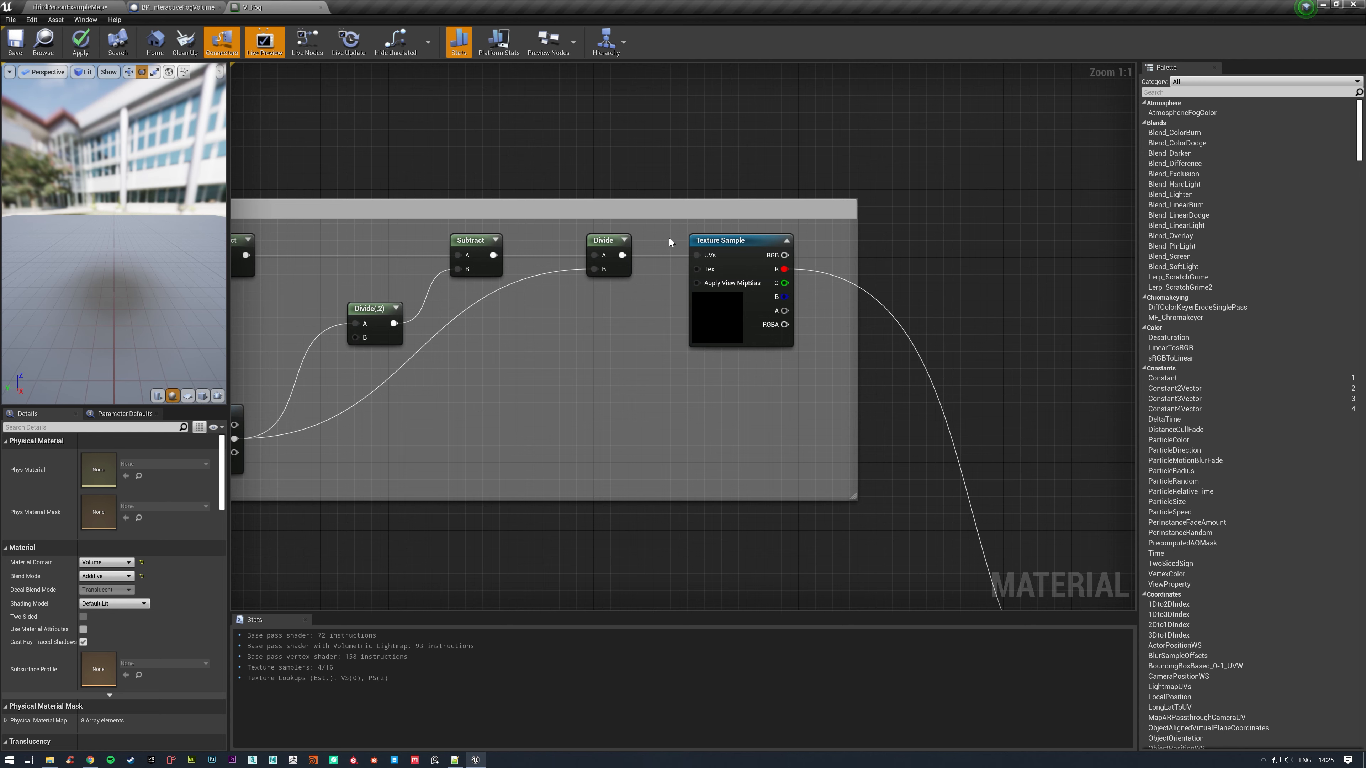
pyautogui.scroll(-4, 796, 366)
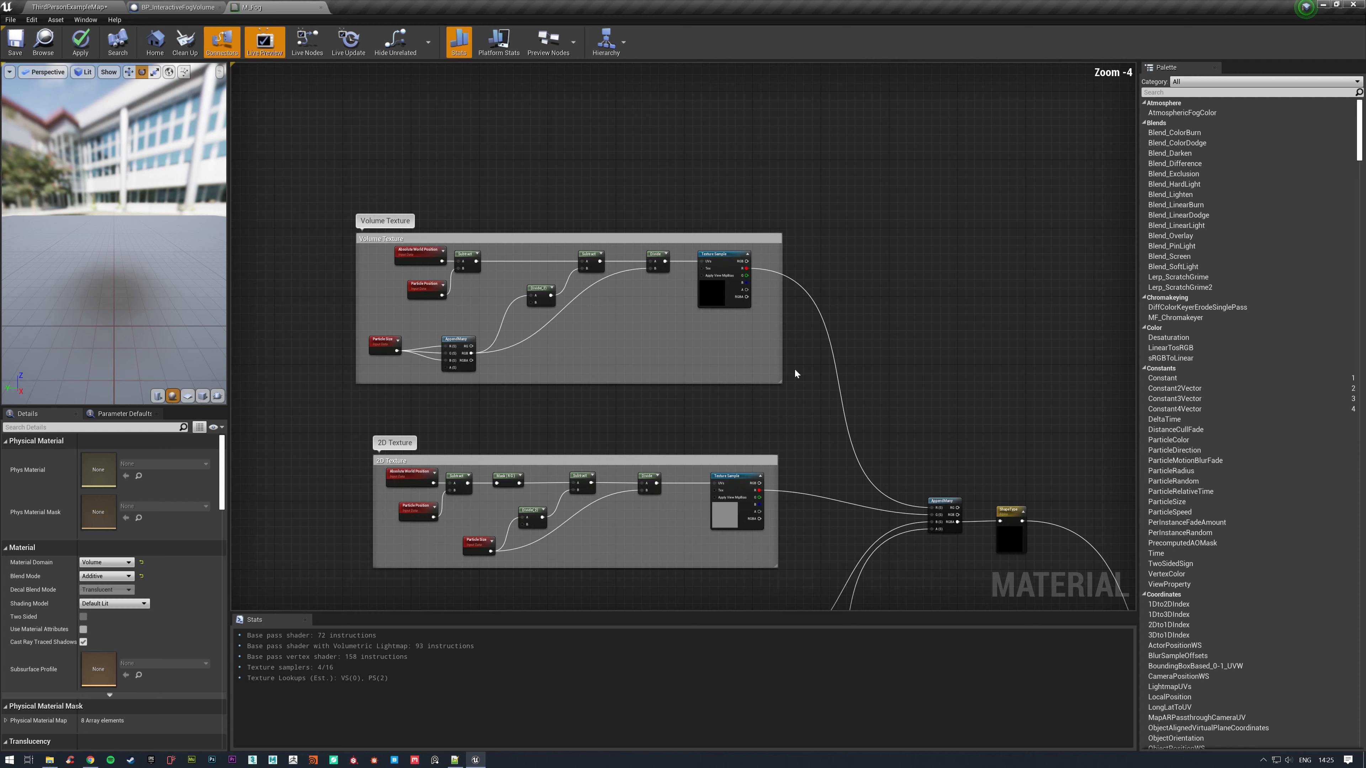
# Try converting the Volume Texture group's Texture Sample to a parameter and undo the conversion.
pyautogui.click(722, 256)
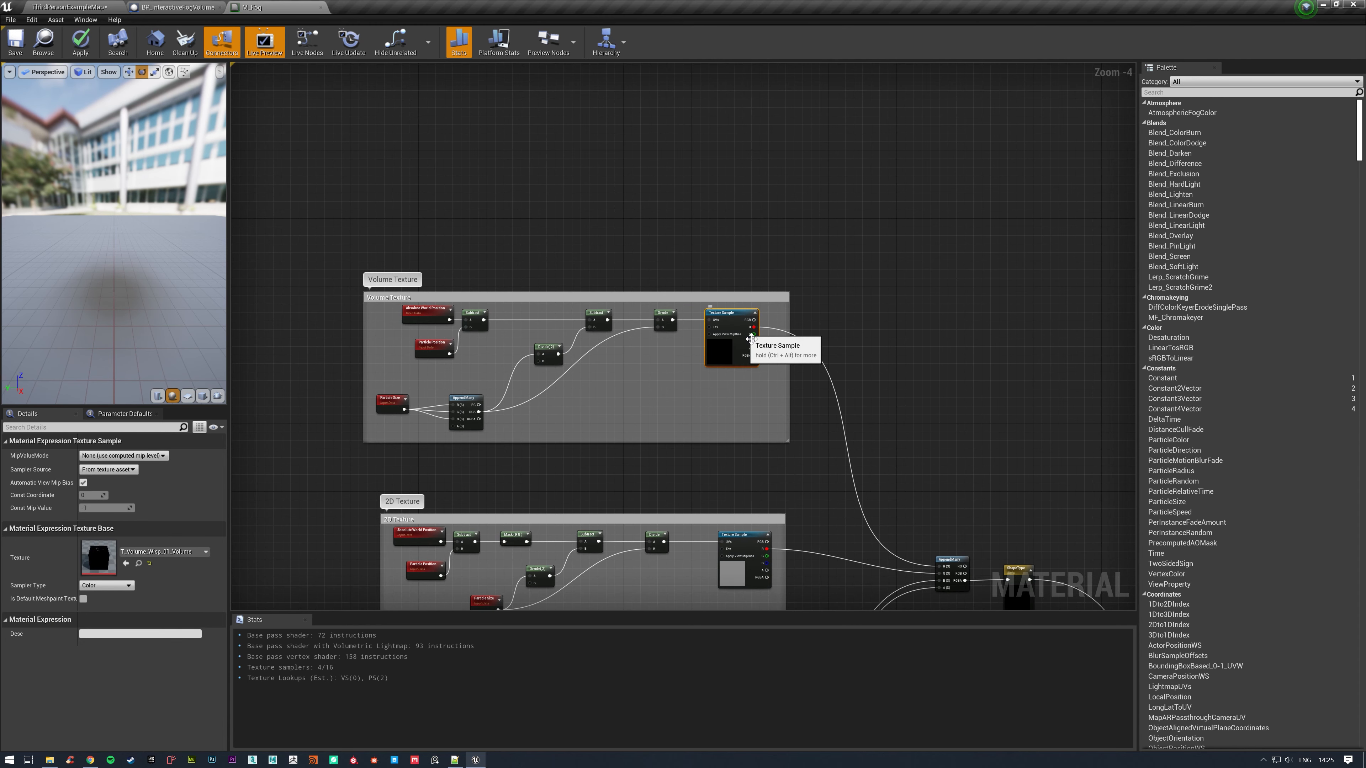
pyautogui.scroll(4, 714, 355)
pyautogui.rightClick(731, 307)
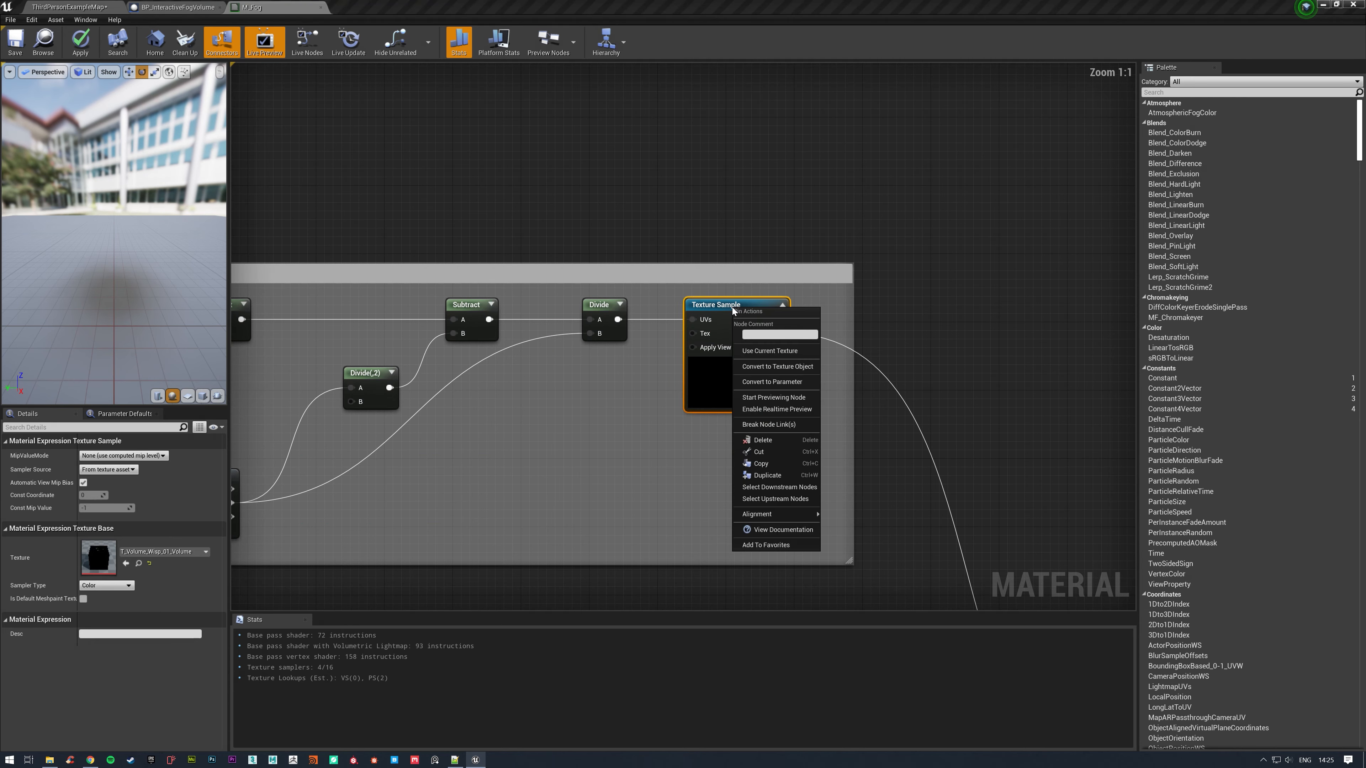
pyautogui.click(773, 382)
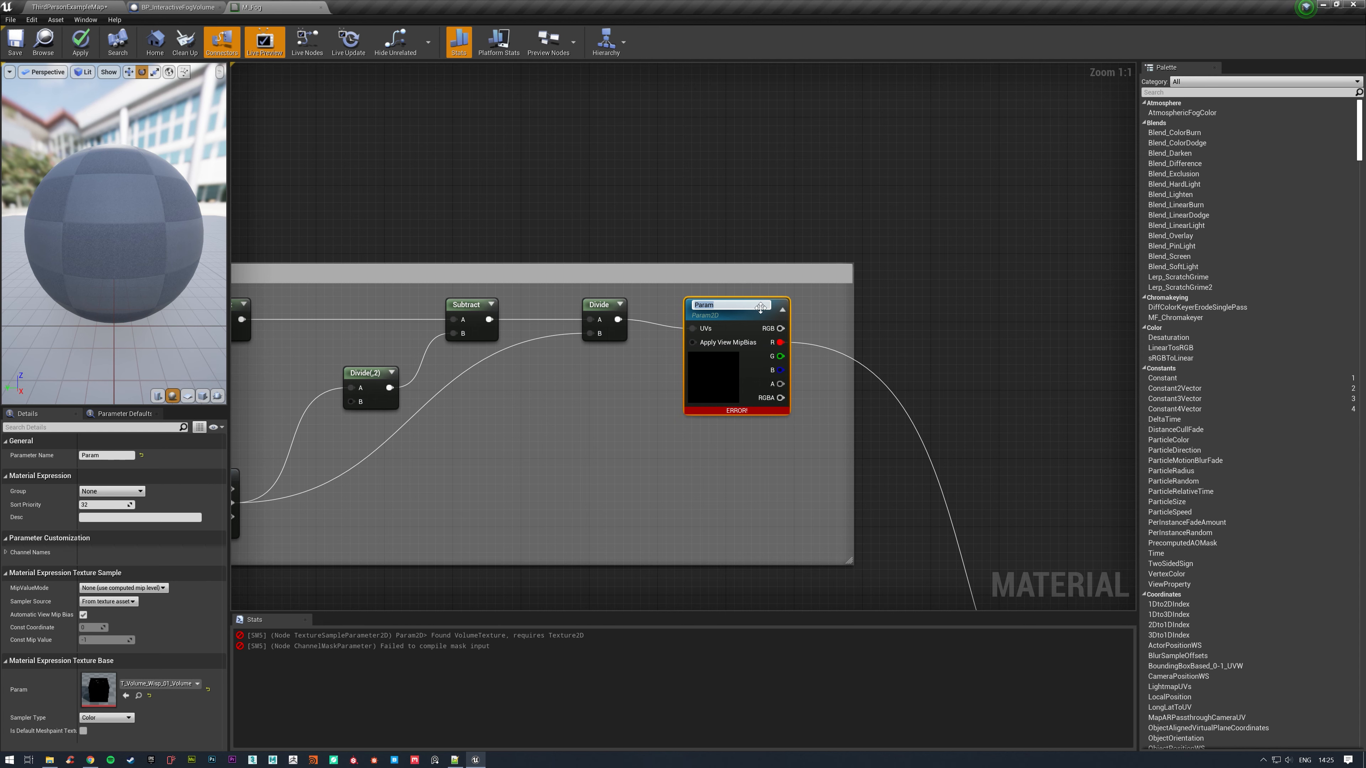
pyautogui.click(662, 395)
pyautogui.hotkey('ctrl', 'z')
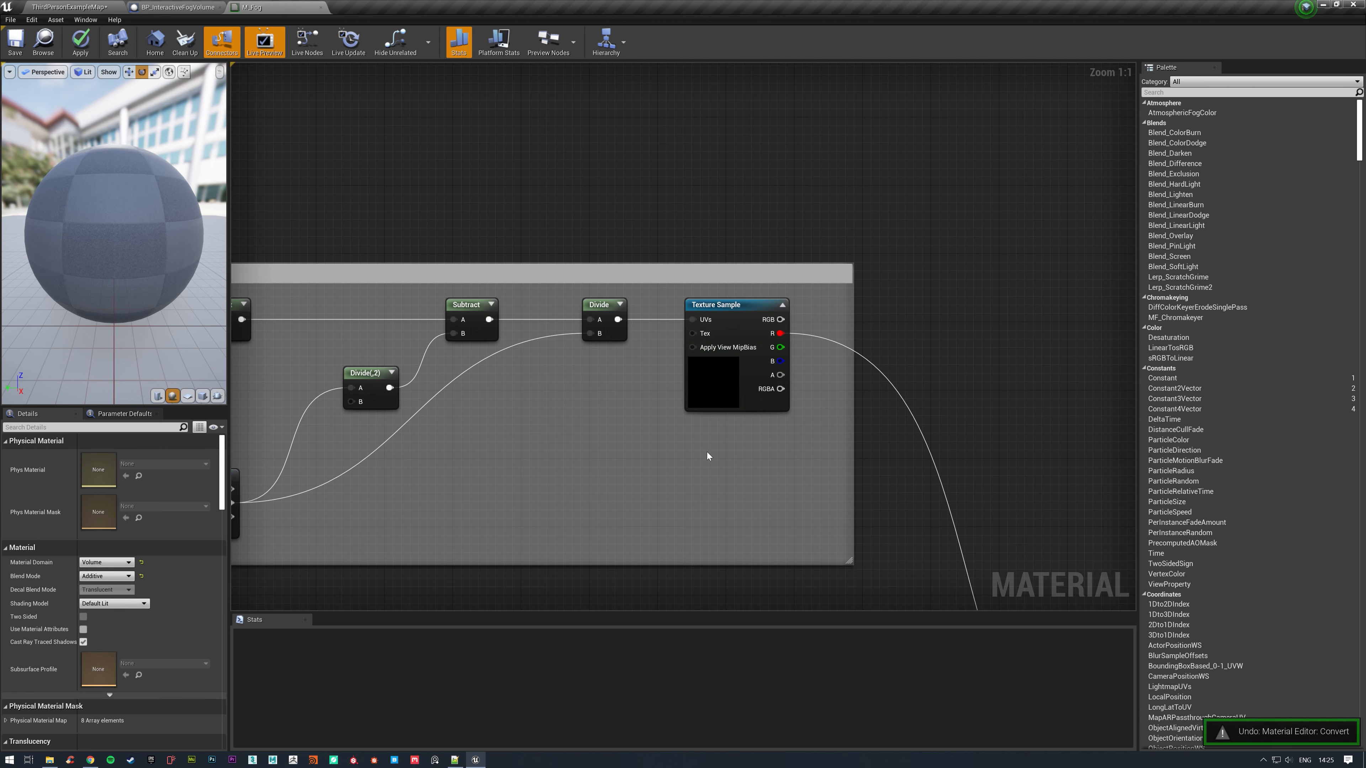
# Add a TextureSampleParameterVolume named VolumeTexture and place it directly below the Texture Sample in the Volume Texture group.
pyautogui.rightClick(704, 458)
pyautogui.write('volue')
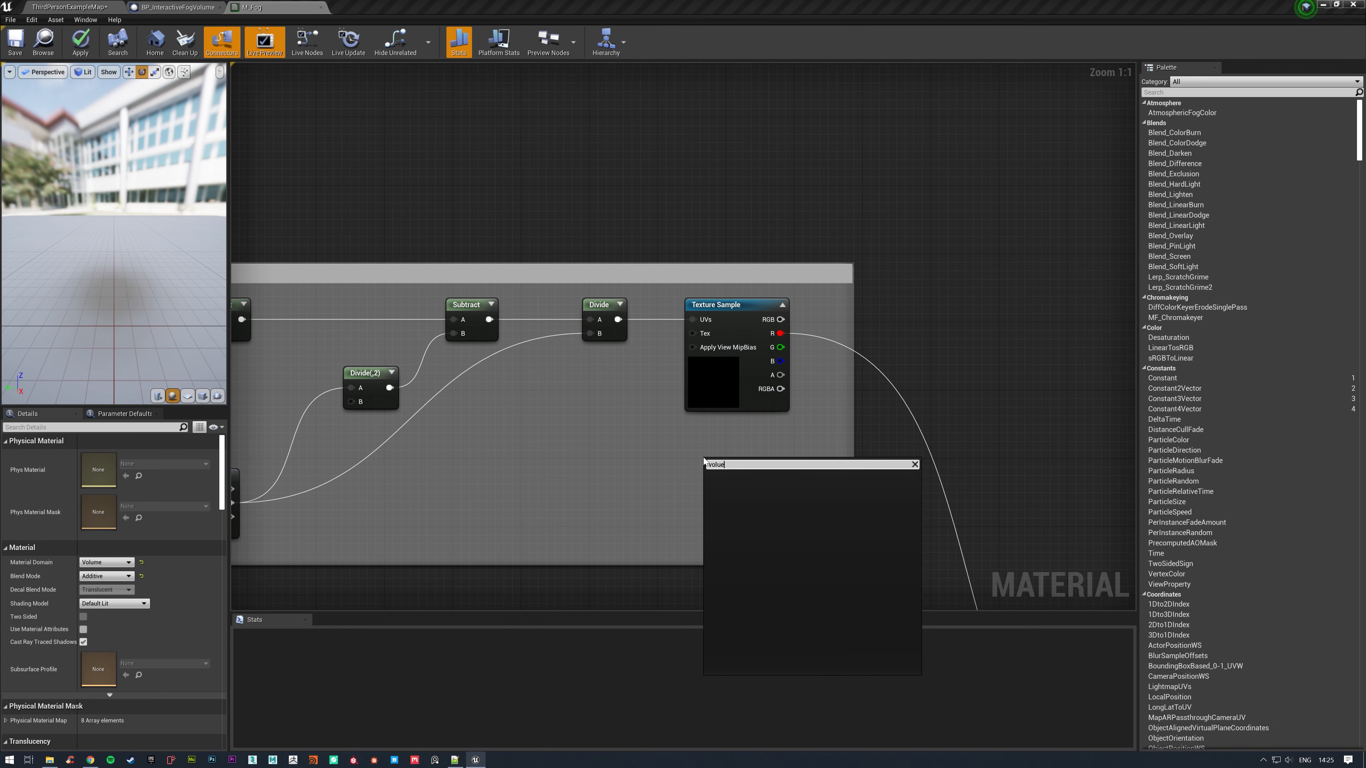
pyautogui.press('BackSpace')
pyautogui.write('me')
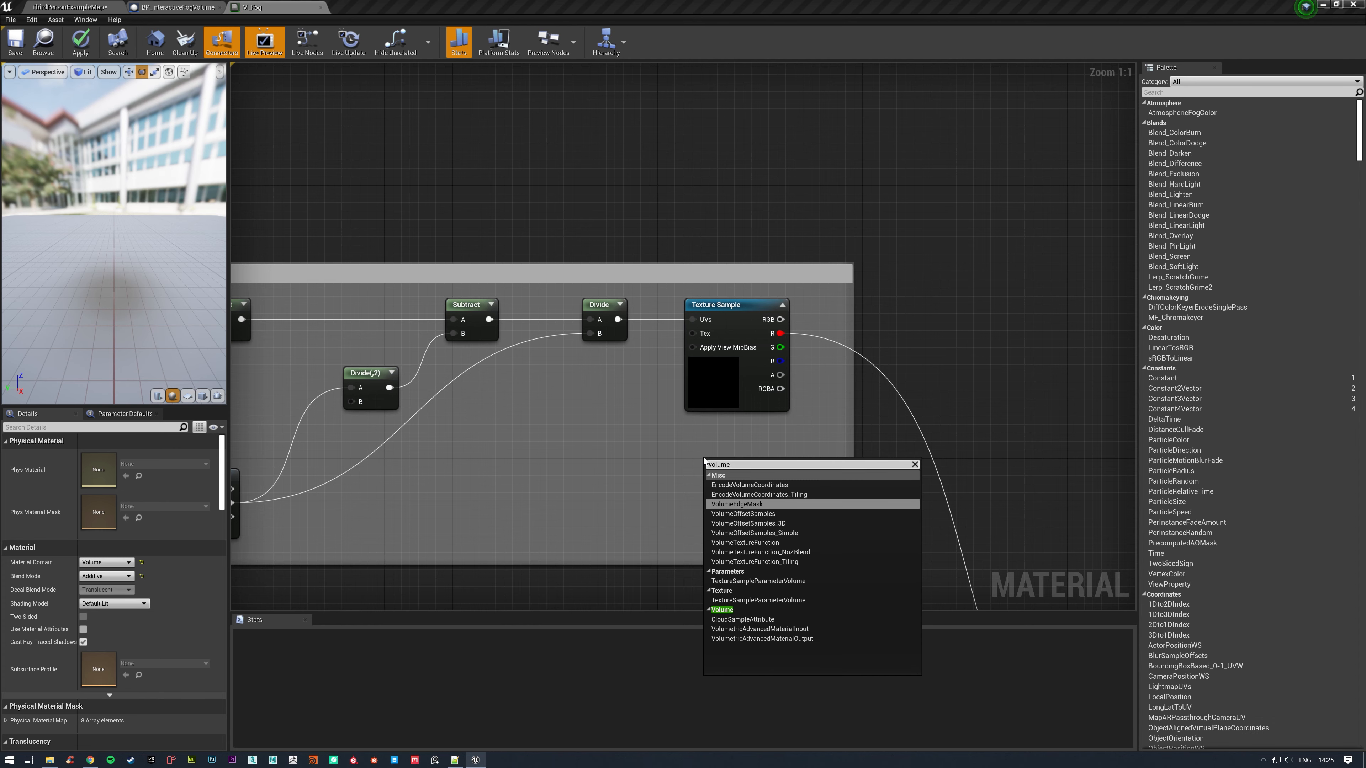
pyautogui.click(784, 581)
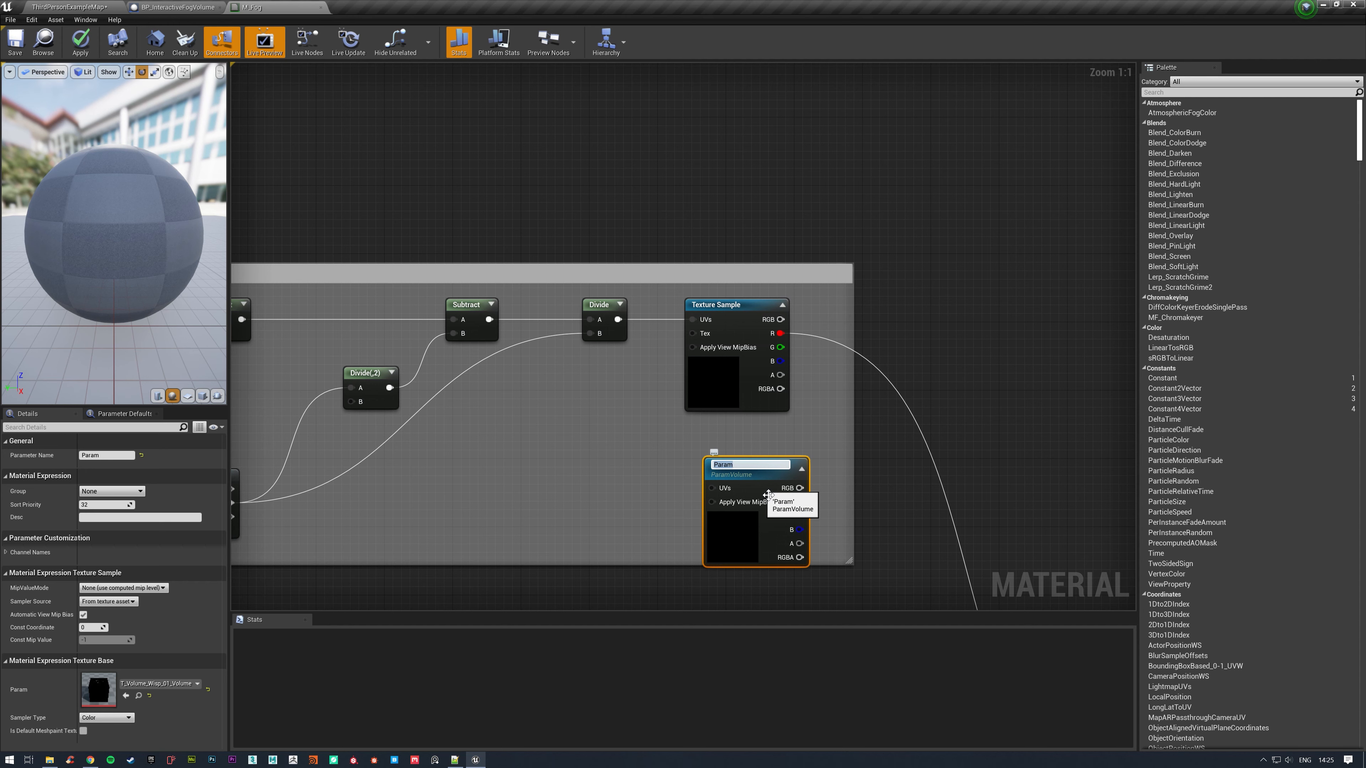
pyautogui.write('VolumeTexture')
pyautogui.press('Return')
pyautogui.moveTo(768, 494); pyautogui.dragTo(747, 454)
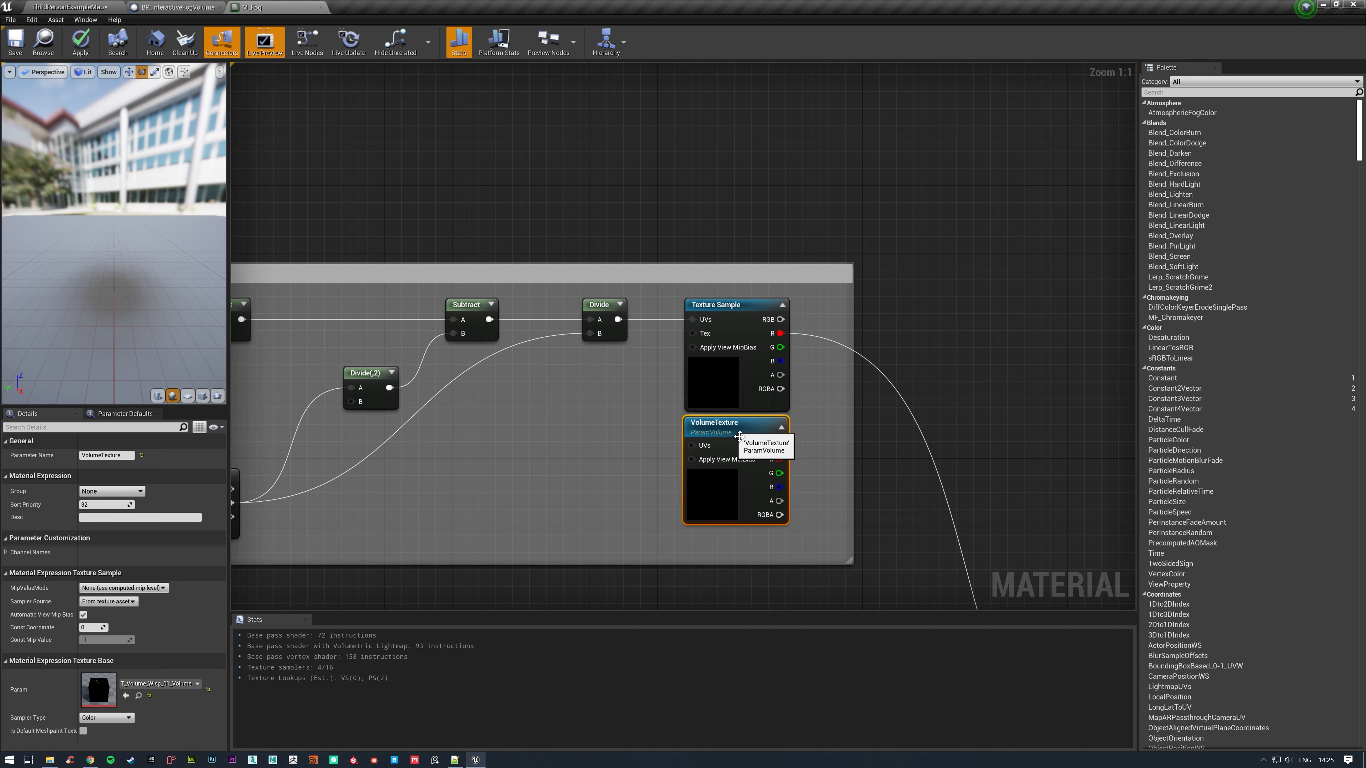
# Replace the old volume Texture Sample with VolumeTexture, feeding its UVs from Divide and its red channel to AppendMany, and delete the old node.
pyautogui.keyDown('ctrl'); pyautogui.moveTo(622, 319); pyautogui.dragTo(692, 445); pyautogui.keyUp('ctrl')
pyautogui.keyDown('ctrl'); pyautogui.moveTo(780, 333); pyautogui.dragTo(742, 300); pyautogui.keyUp('ctrl')
pyautogui.click(748, 311)
pyautogui.press('Delete')
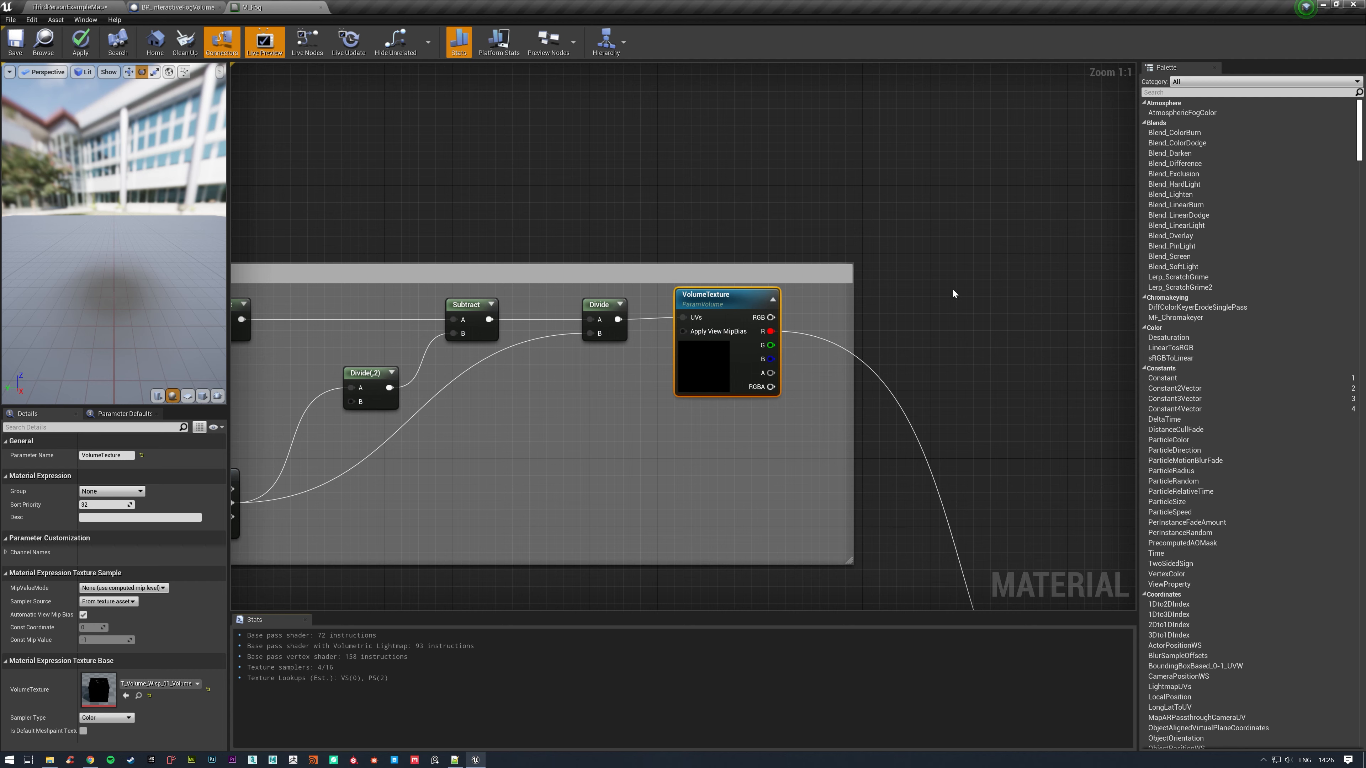
# Convert the 2D Texture group's Texture Sample to a parameter named Texture2D.
pyautogui.moveTo(952, 286); pyautogui.dragTo(926, 233, button='right')
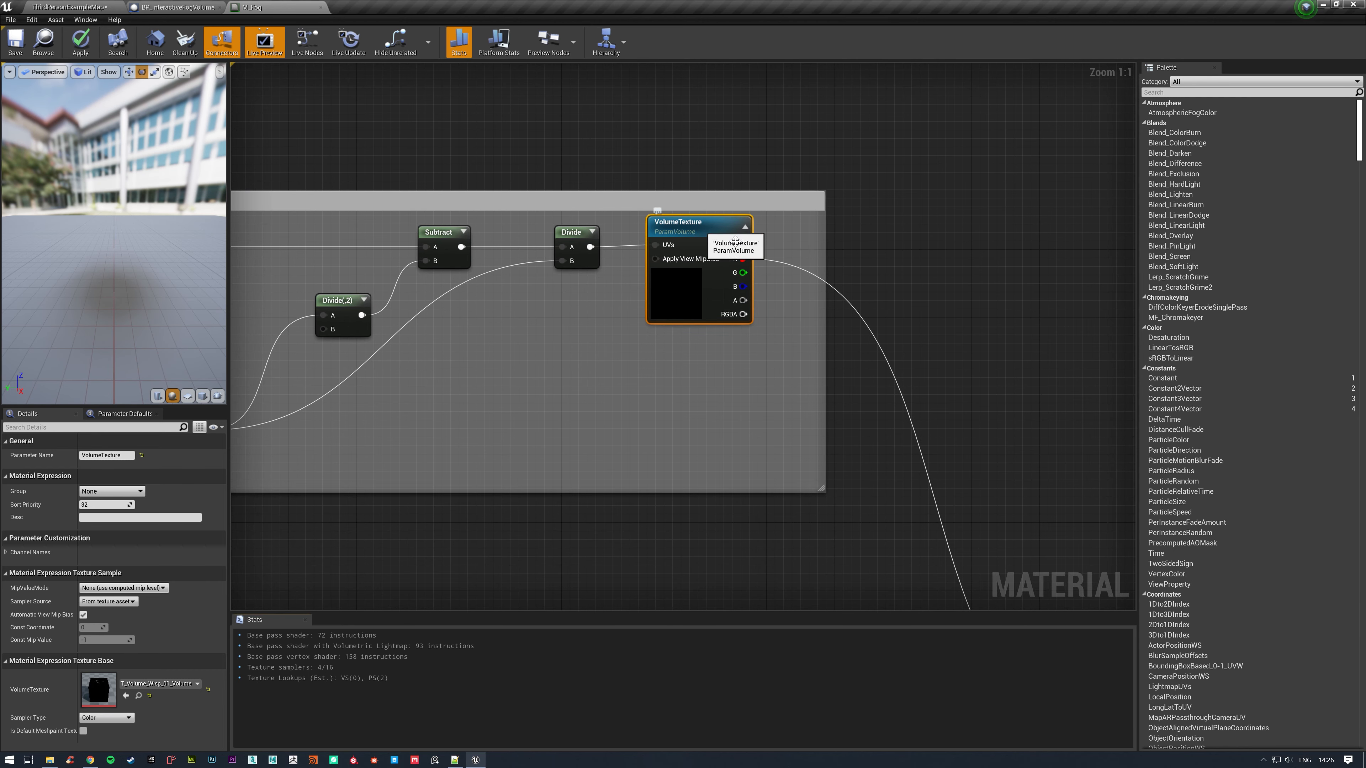
pyautogui.click(931, 334)
pyautogui.moveTo(931, 334); pyautogui.dragTo(895, 120, button='right')
pyautogui.moveTo(829, 437); pyautogui.dragTo(813, 323, button='right')
pyautogui.scroll(-5, 813, 323)
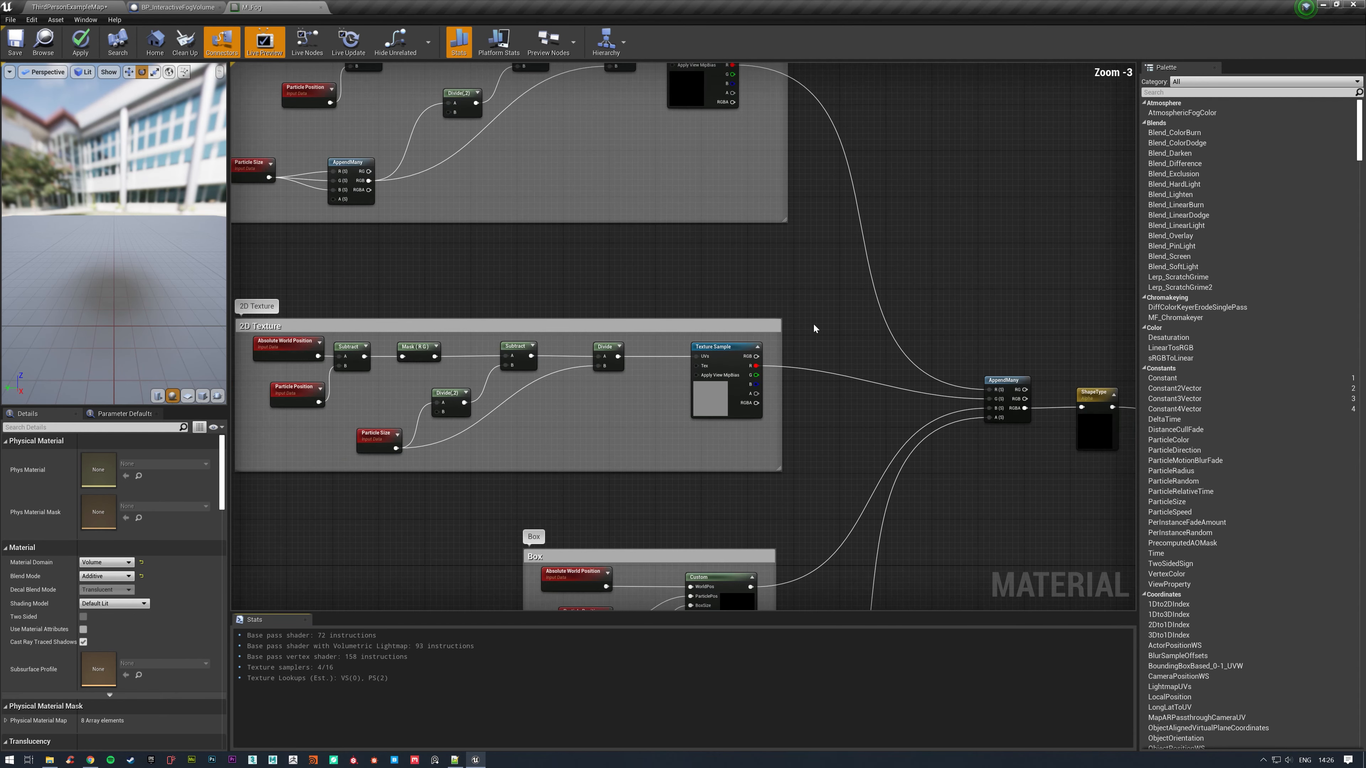
pyautogui.scroll(3, 813, 323)
pyautogui.click(725, 353)
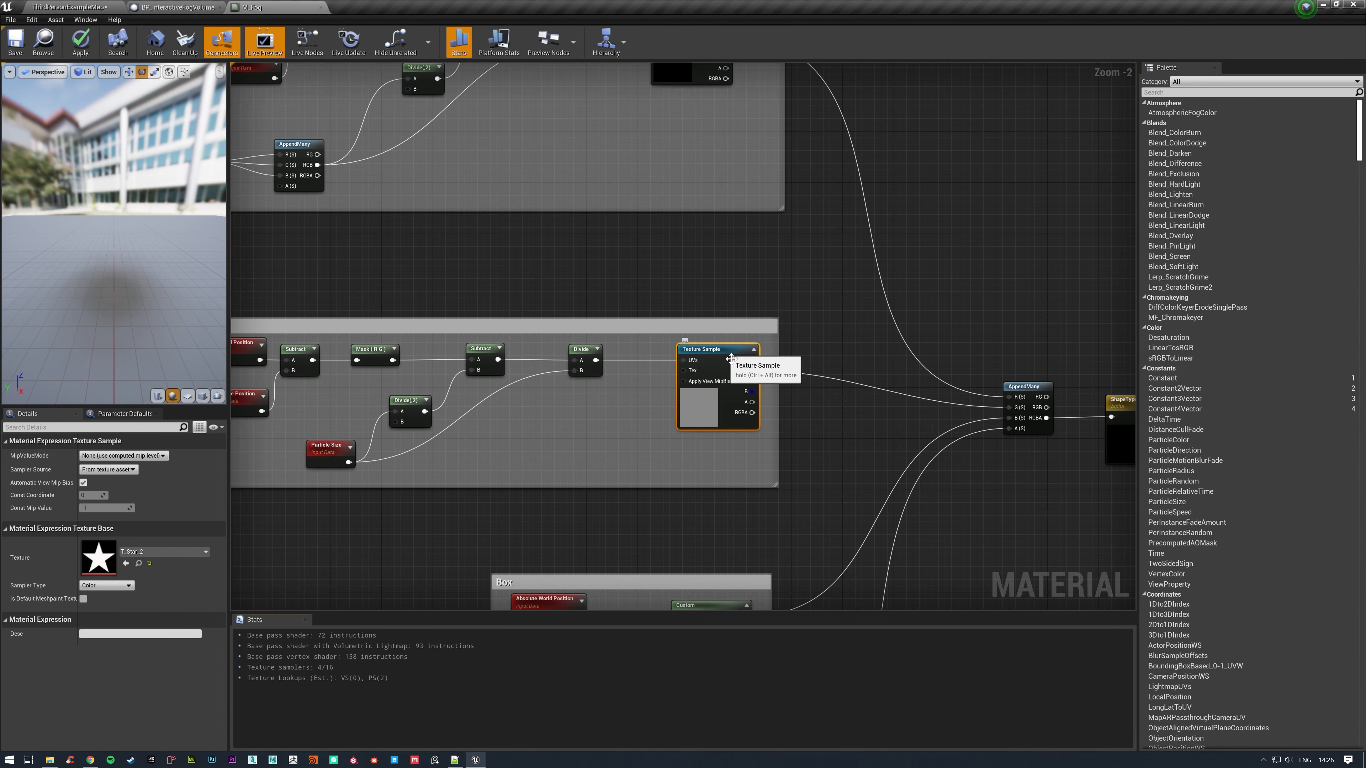
pyautogui.rightClick(725, 355)
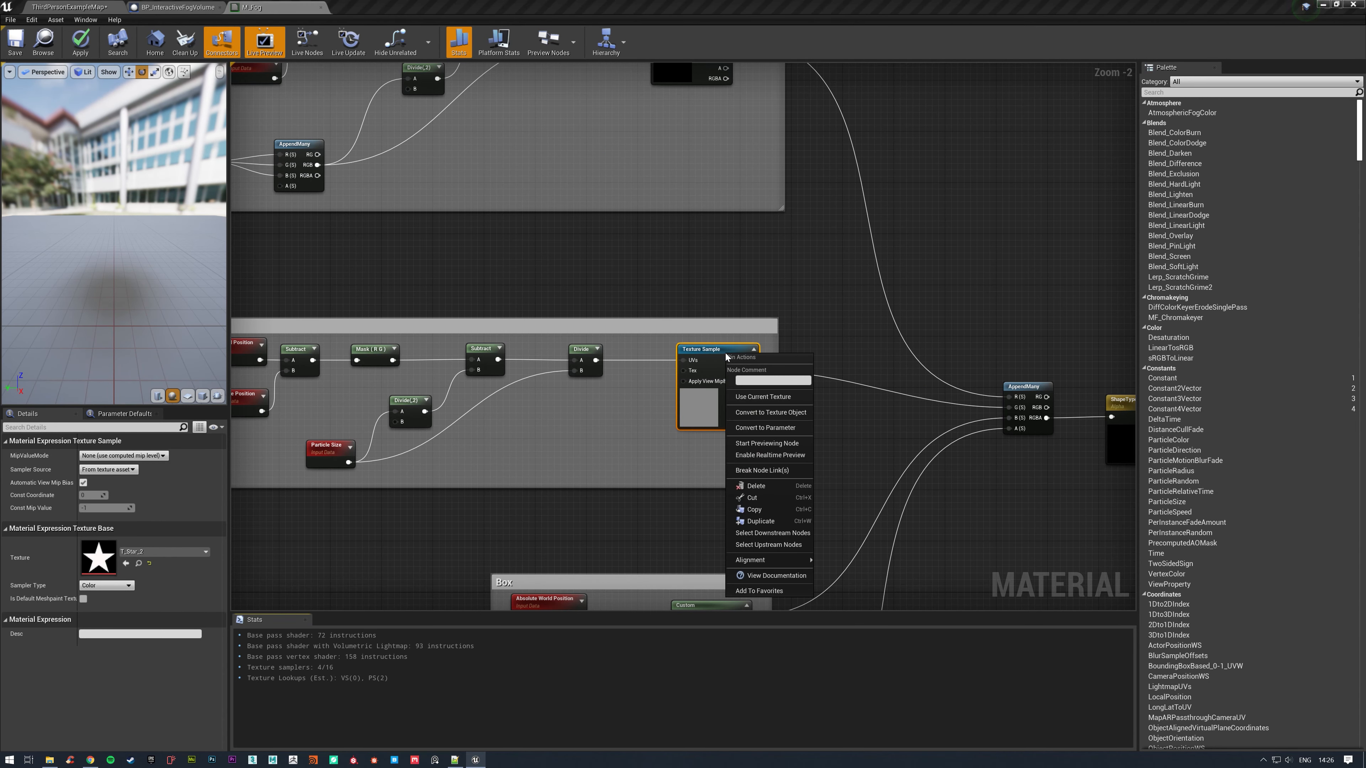
pyautogui.click(795, 426)
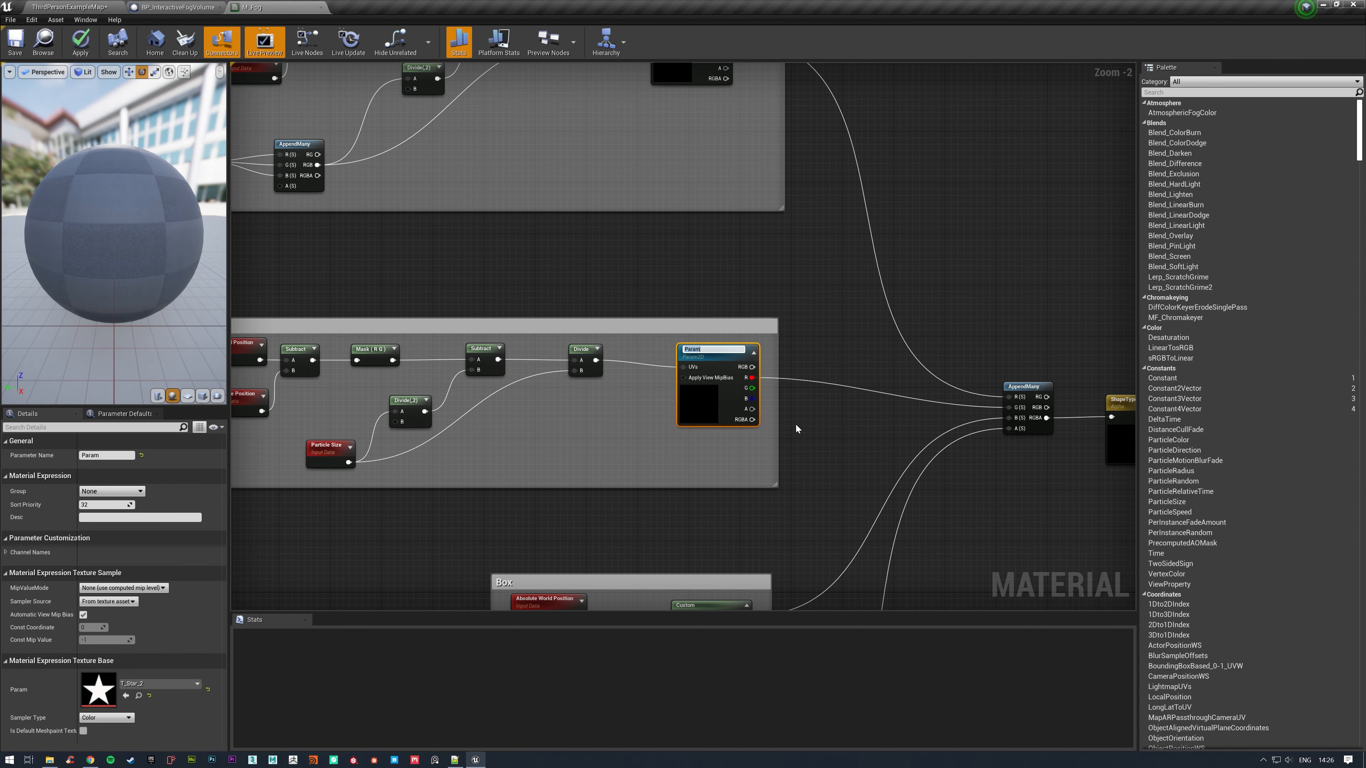
pyautogui.write('Texture')
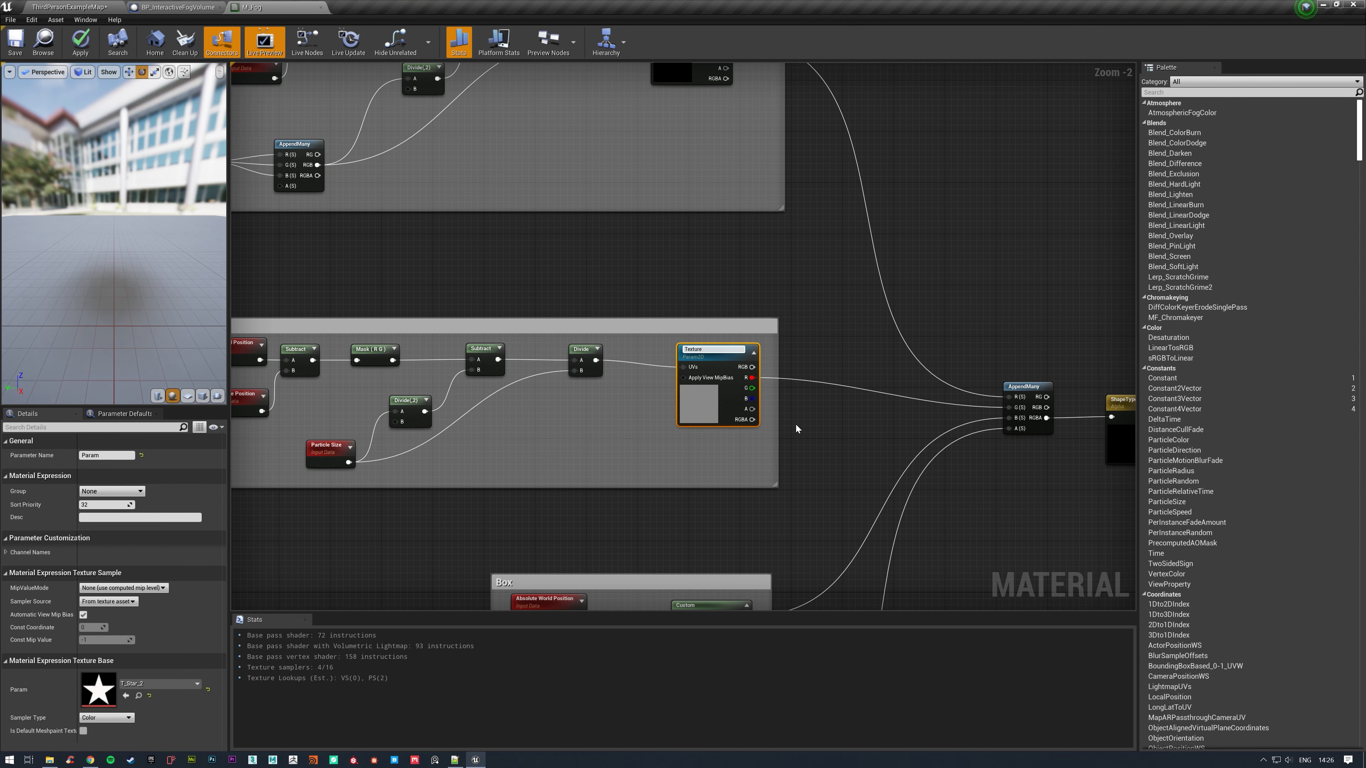
pyautogui.write('2D')
pyautogui.press('Return')
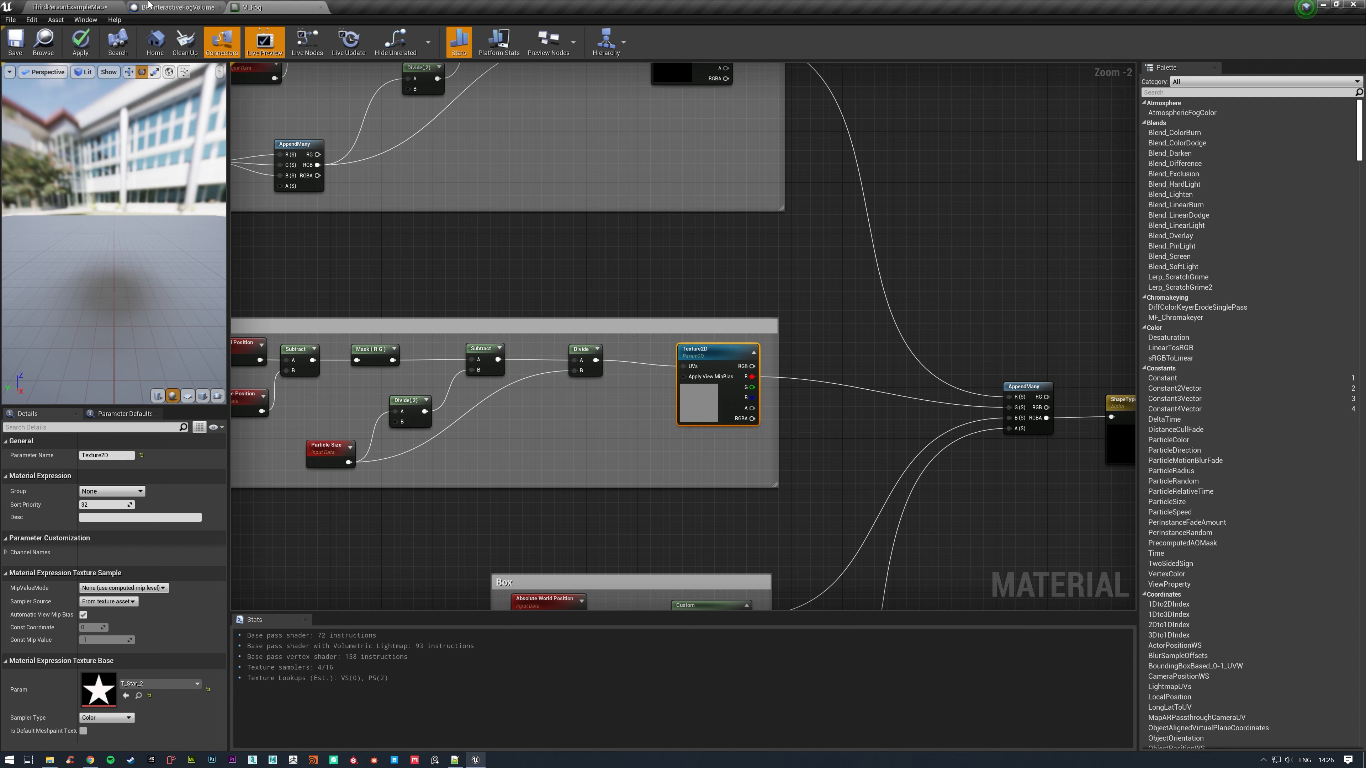
# Apply the M_Fog changes and open M_Fog_Inst to view its texture parameters.
pyautogui.click(80, 42)
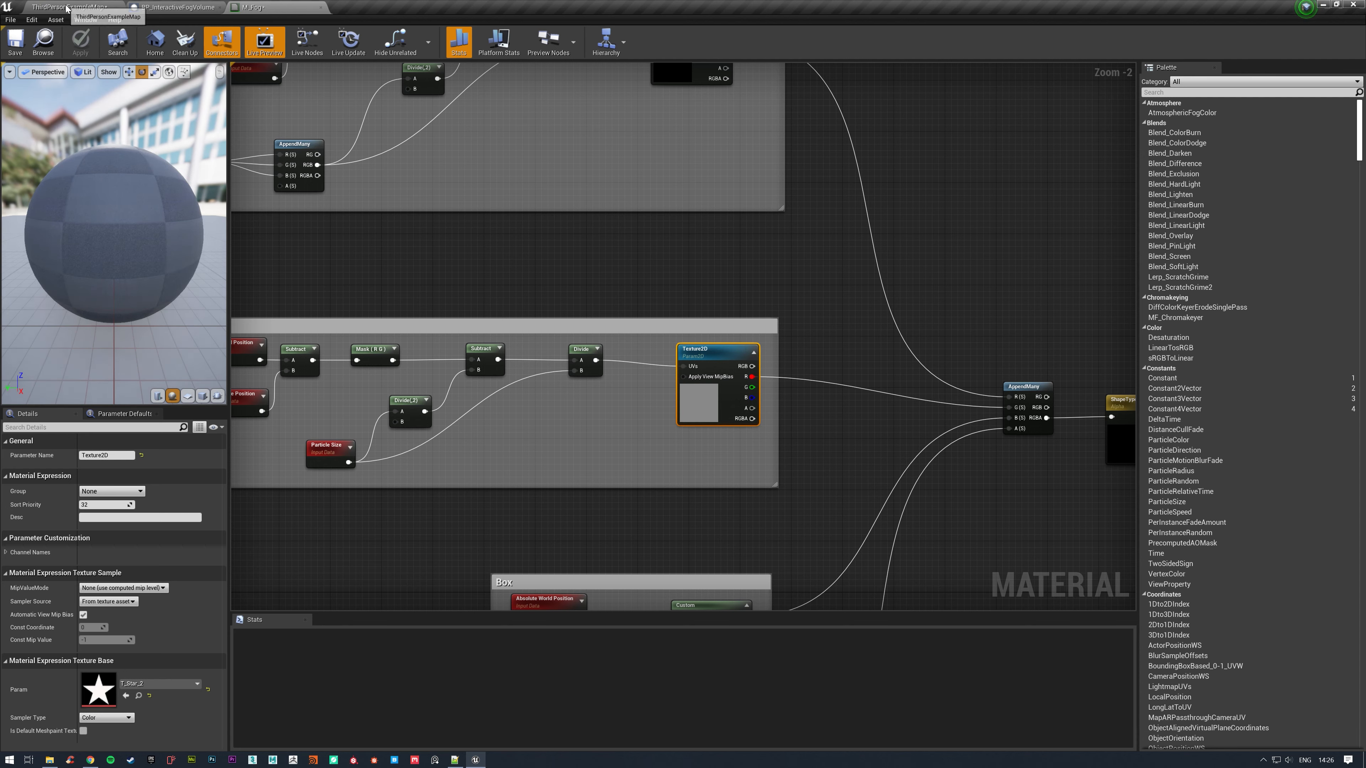
pyautogui.click(66, 7)
pyautogui.doubleClick(462, 592)
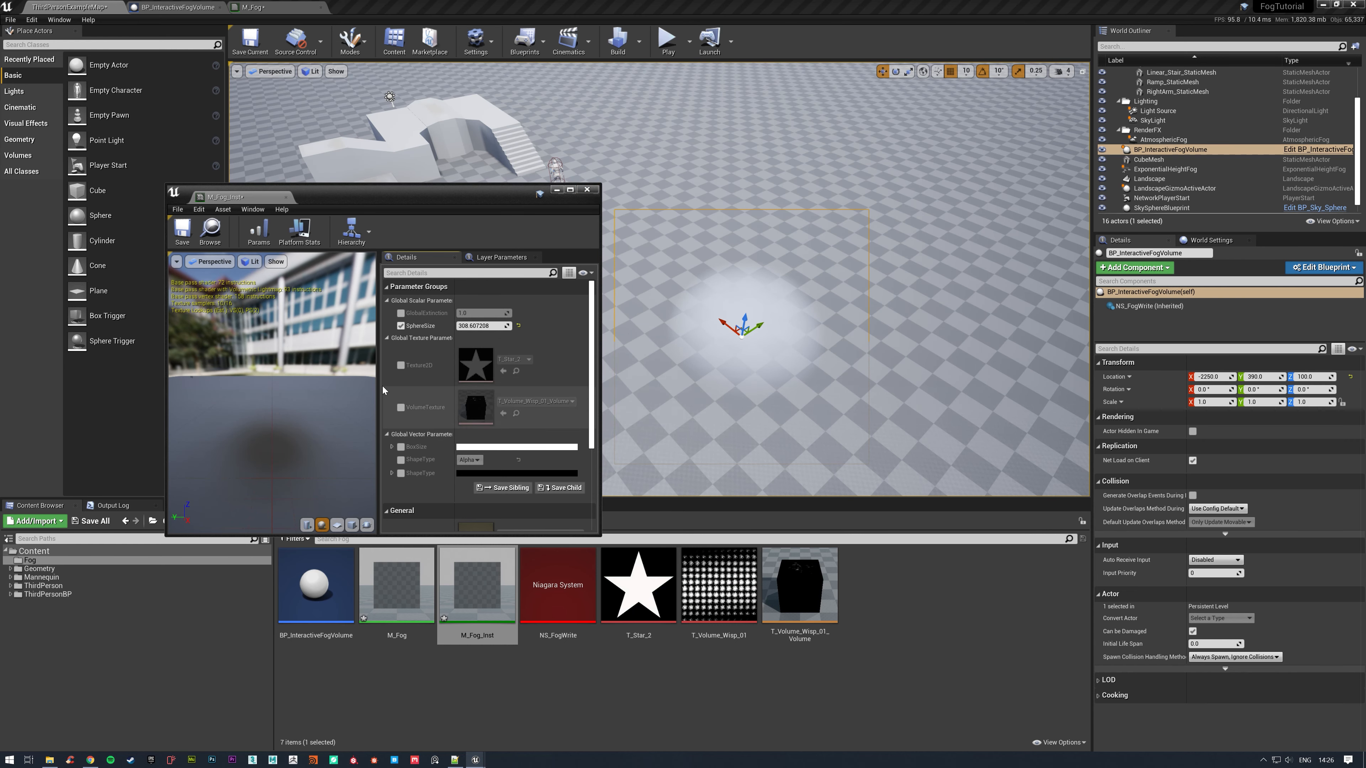
pyautogui.moveTo(380, 195); pyautogui.dragTo(679, 151)
# Switch to the BP_InteractiveFogVolume blueprint and bring up its Construction Script graph.
pyautogui.click(181, 5)
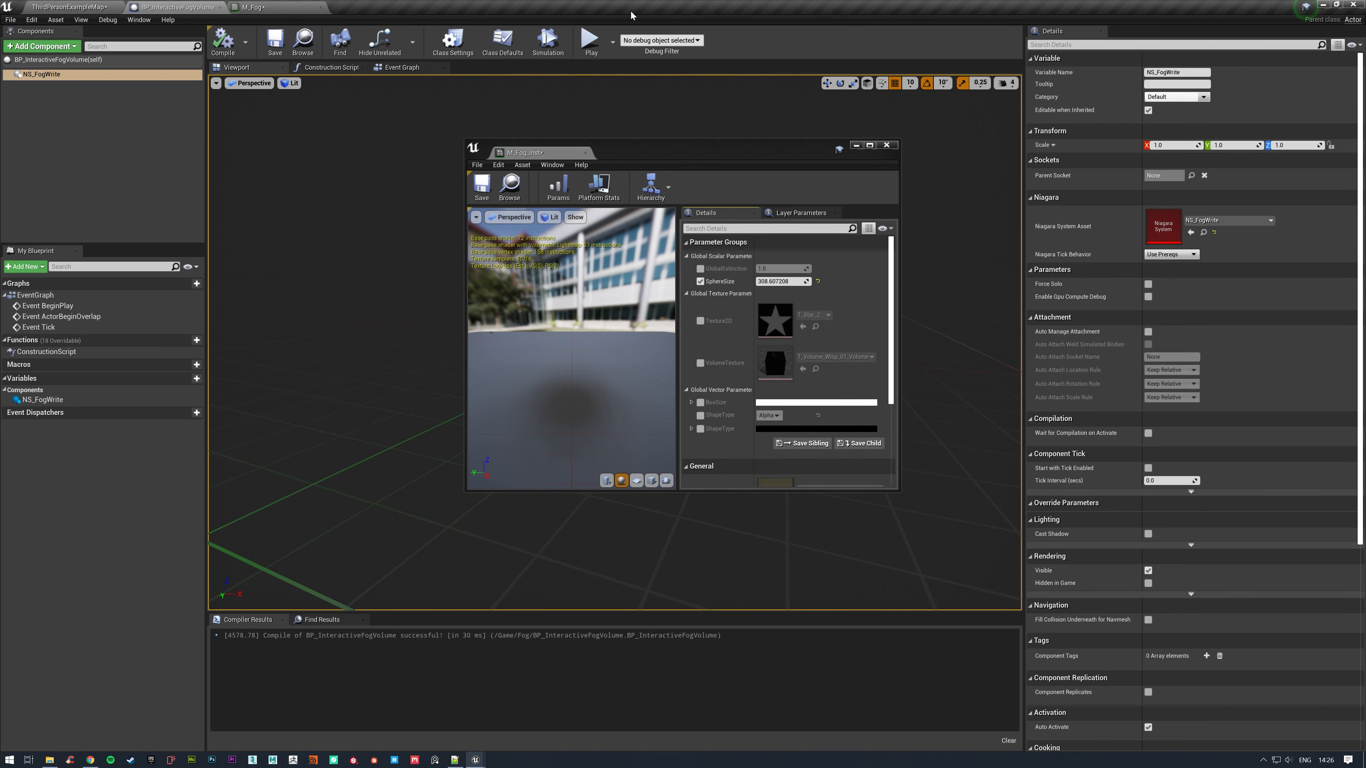
pyautogui.click(369, 57)
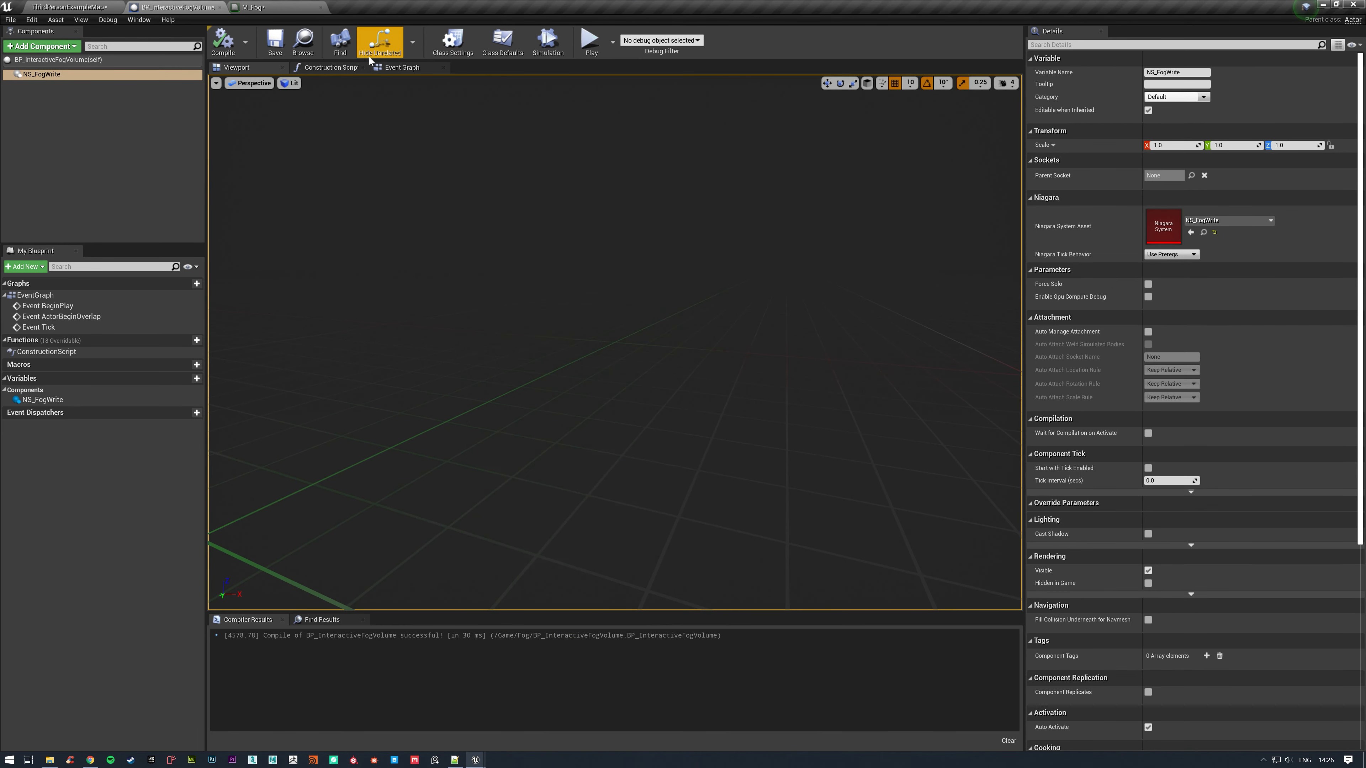
pyautogui.click(326, 67)
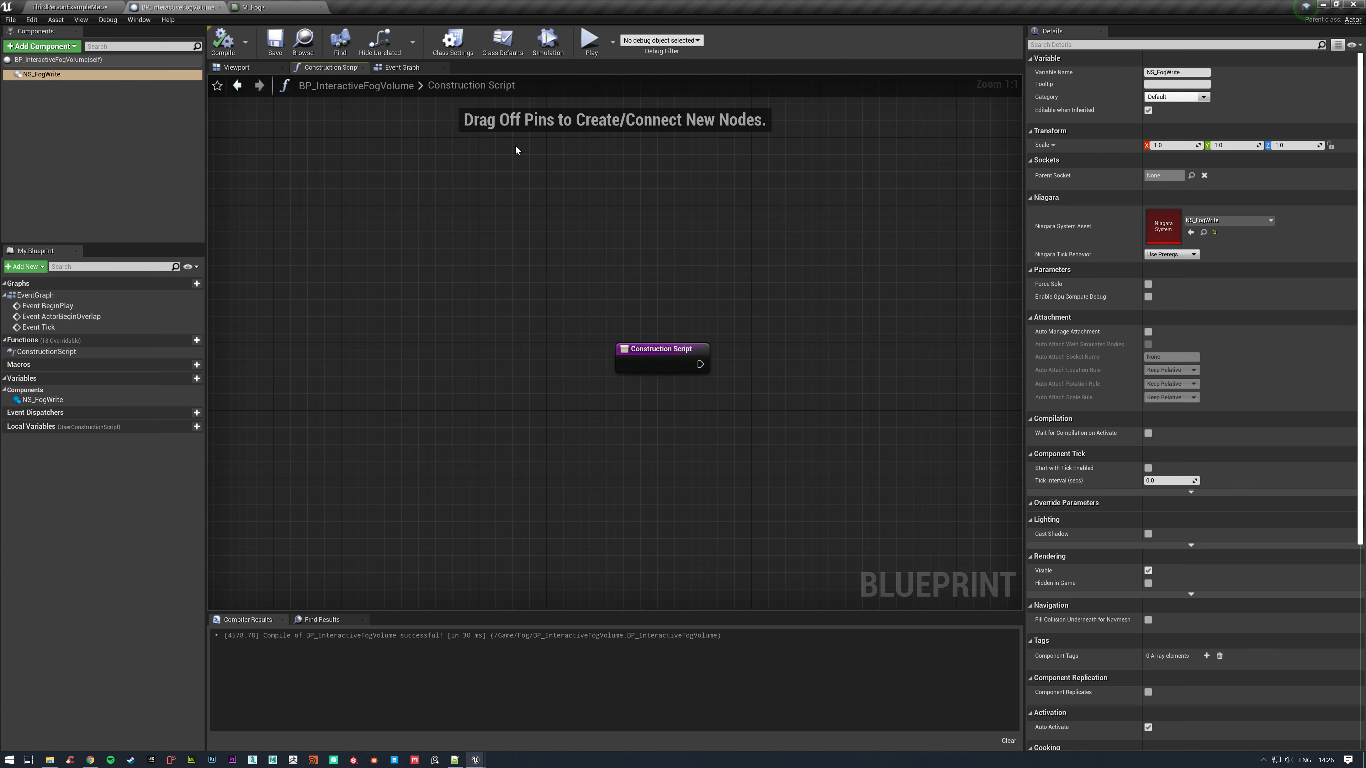
pyautogui.moveTo(896, 363); pyautogui.dragTo(640, 324, button='right')
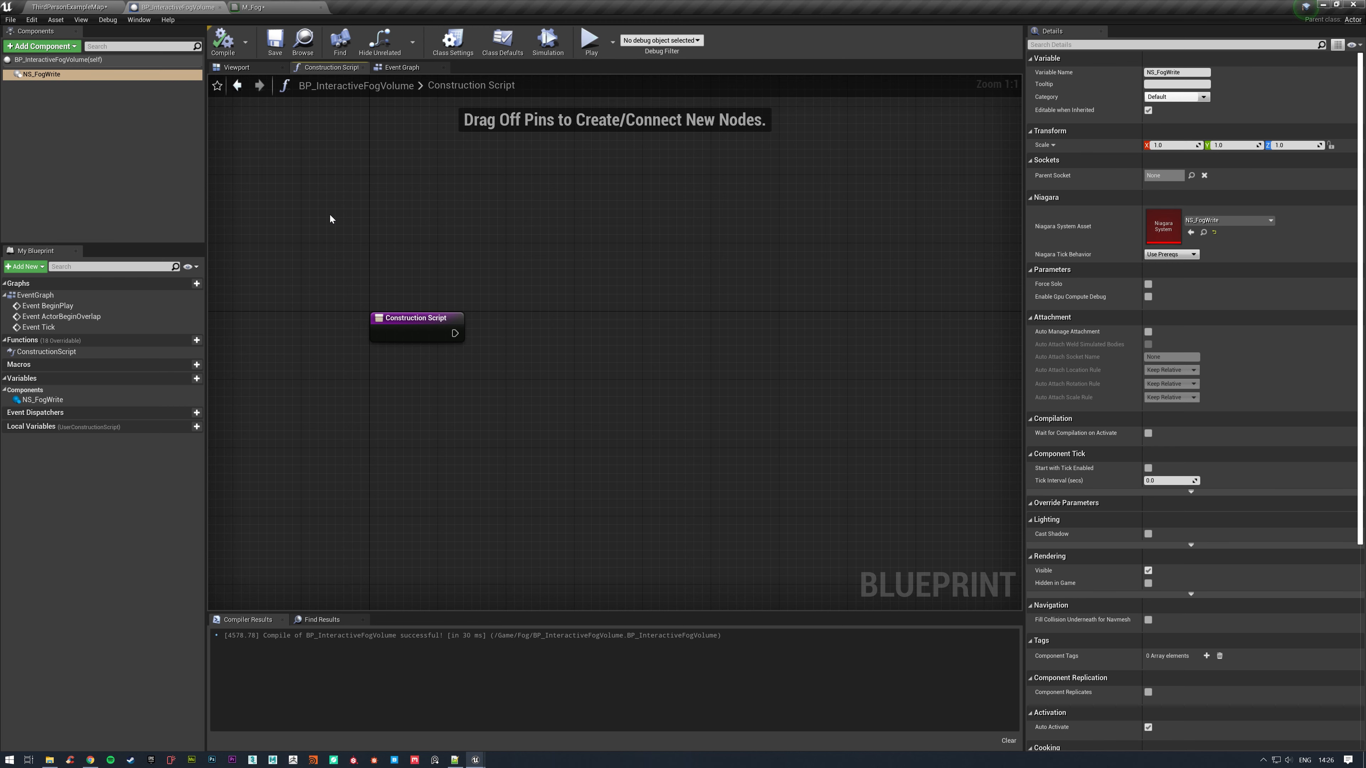
pyautogui.click(401, 67)
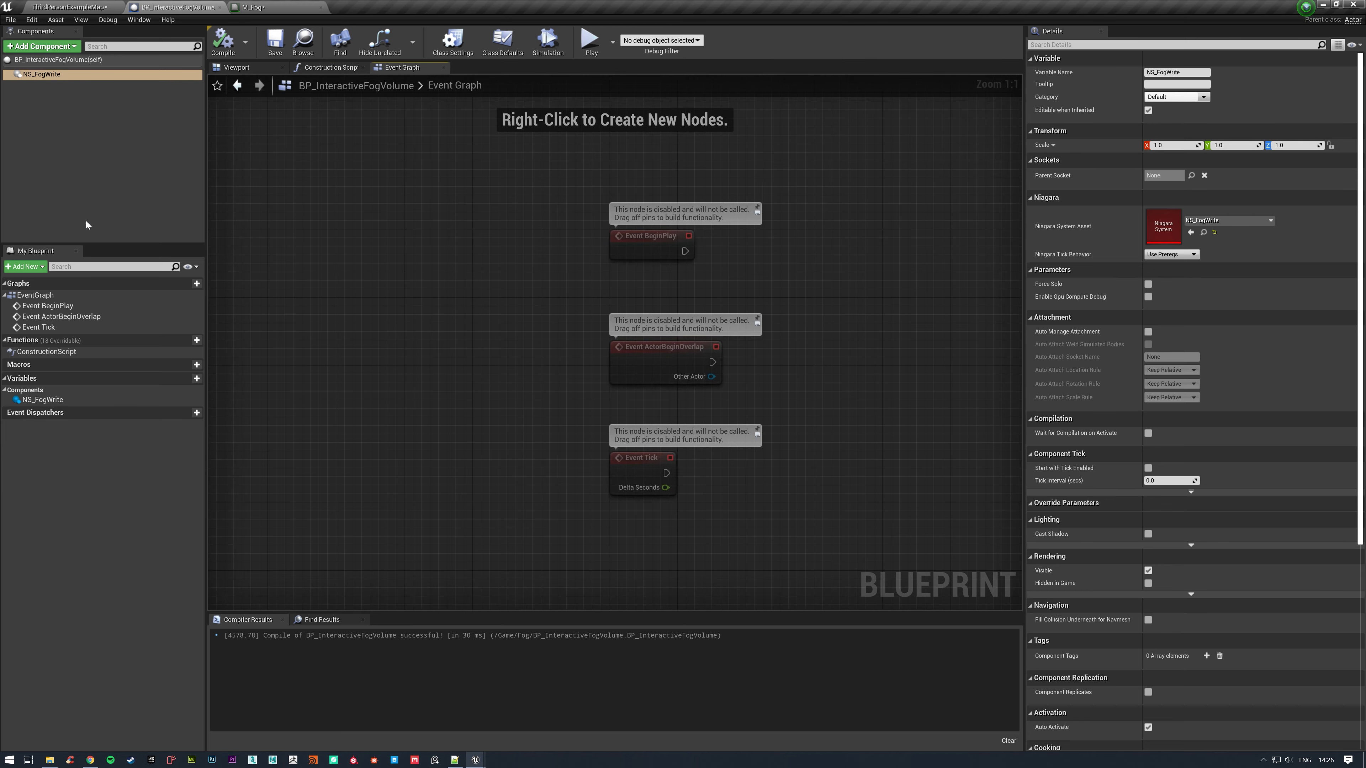
pyautogui.click(323, 68)
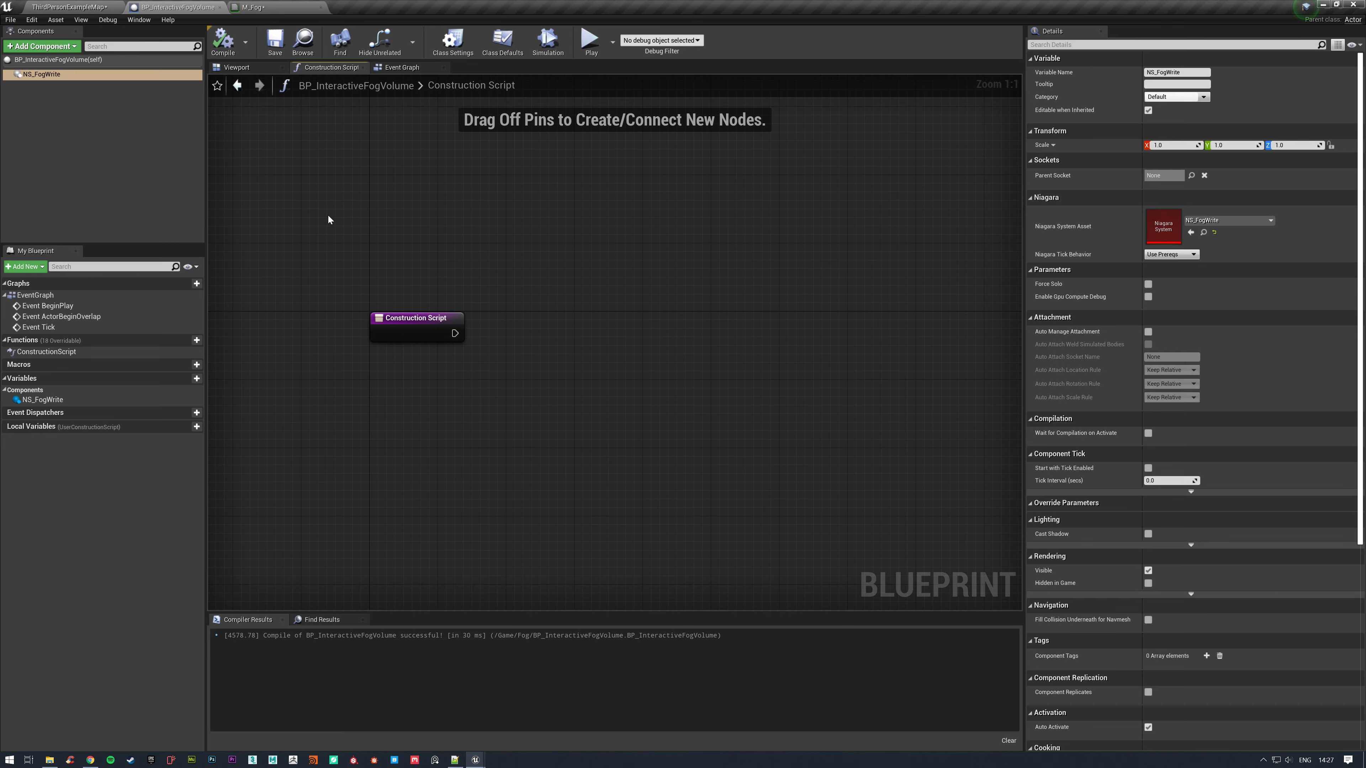
pyautogui.moveTo(328, 220); pyautogui.dragTo(426, 160, button='right')
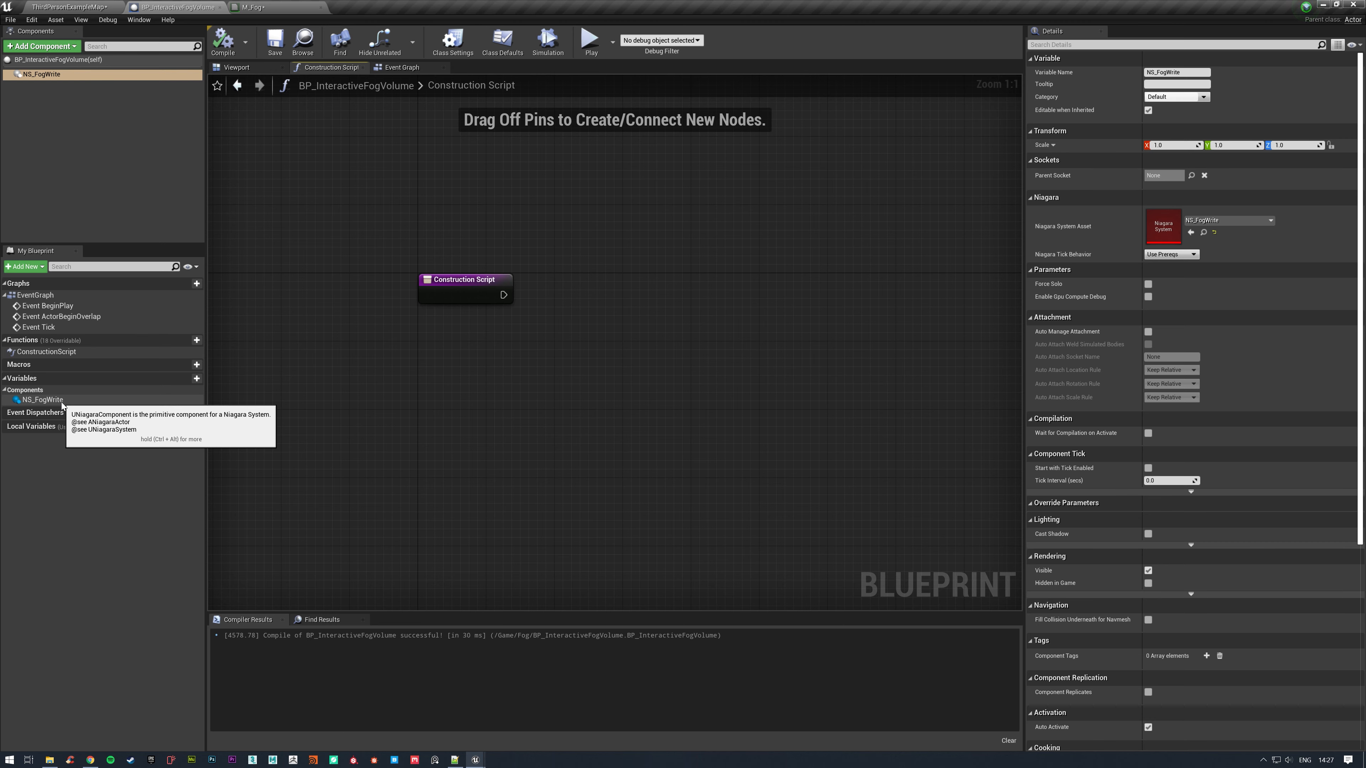
# Add a getter node for the NS_FogWrite component below the Construction Script node.
pyautogui.moveTo(62, 401); pyautogui.dragTo(503, 371)
pyautogui.click(408, 375)
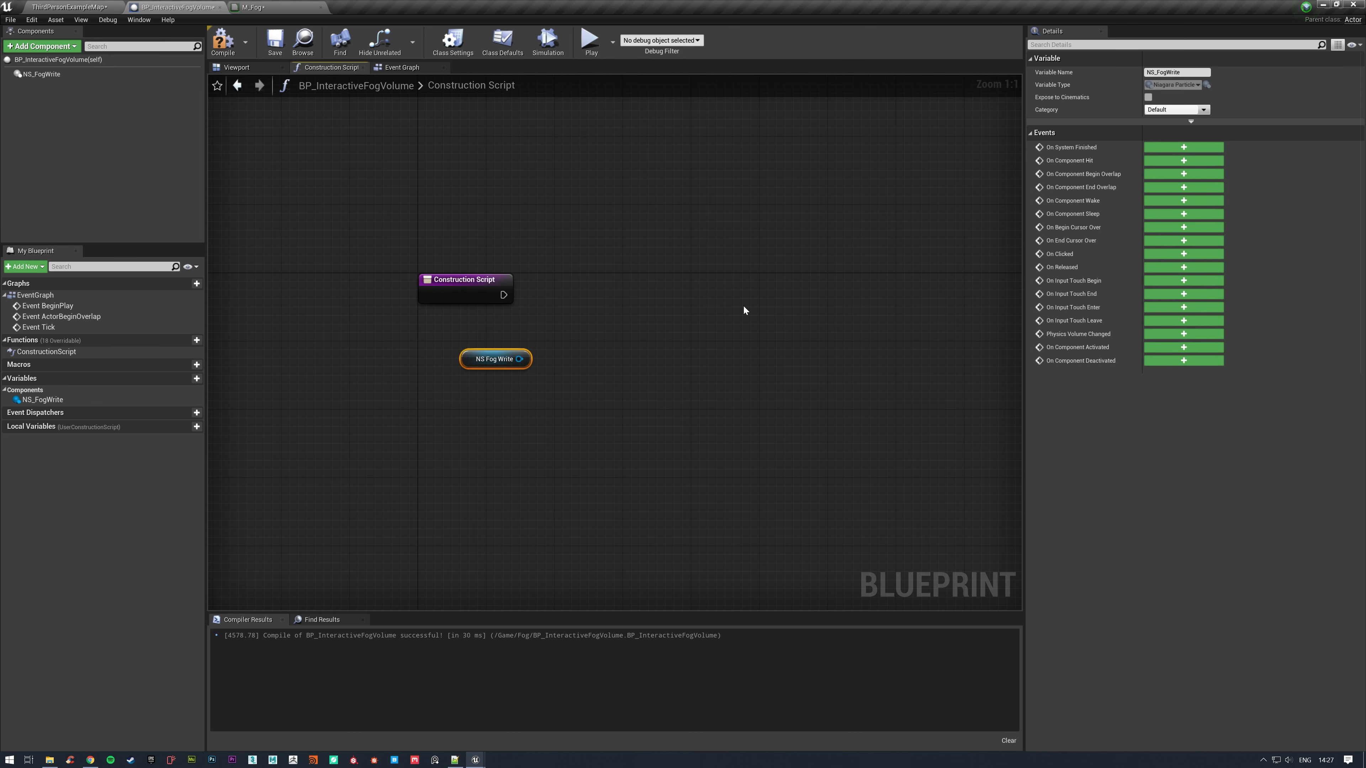
pyautogui.click(600, 276)
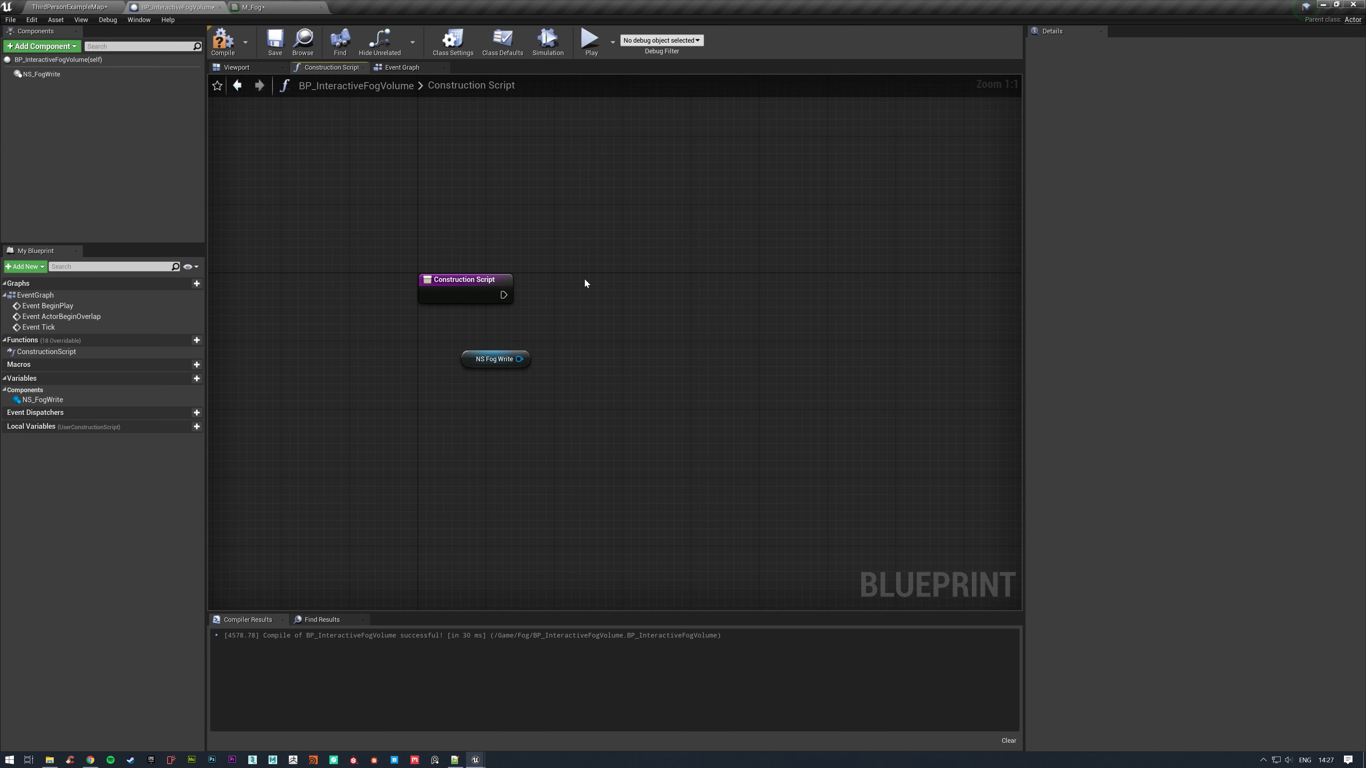
# Add a Create Dynamic Material Instance node executed from the Construction Script node, with M_Fog_Inst as its parent.
pyautogui.rightClick(584, 279)
pyautogui.write('dyna')
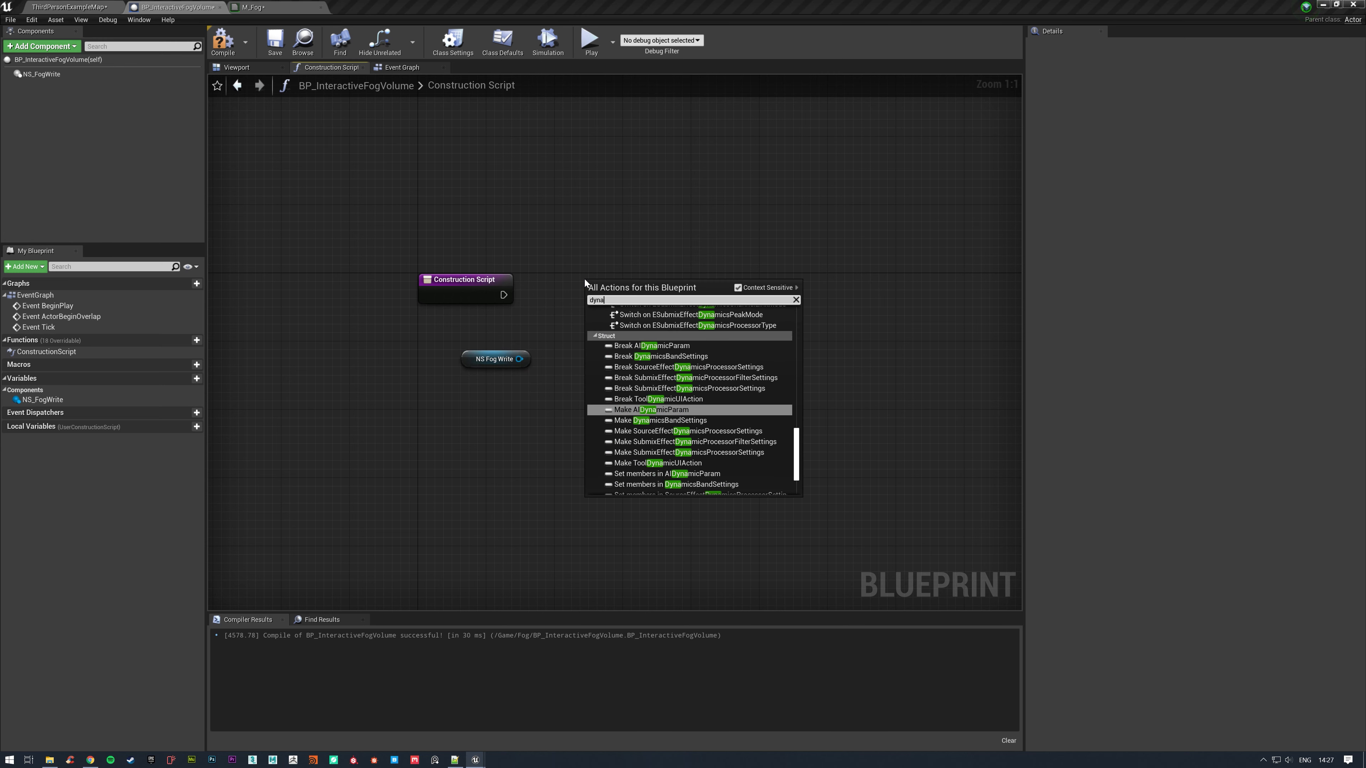
pyautogui.write('micmat')
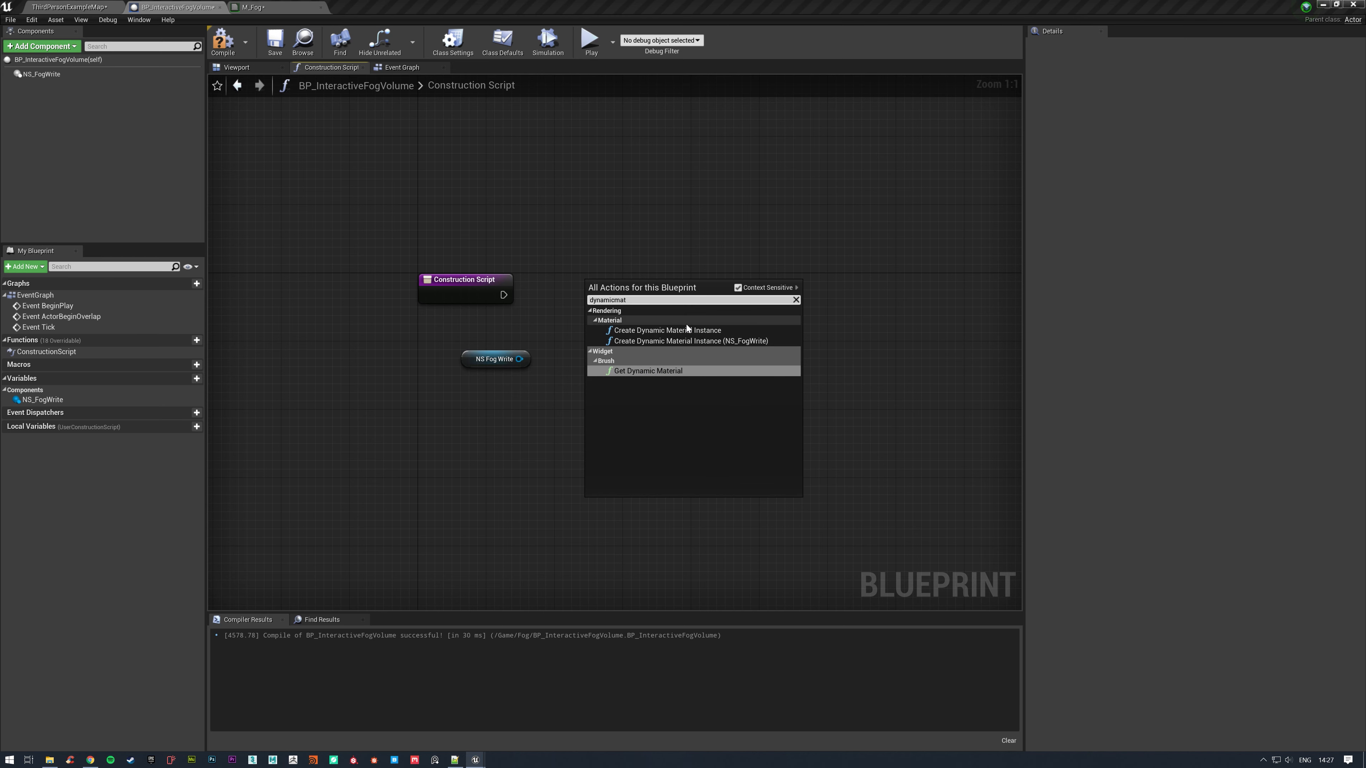
pyautogui.click(667, 330)
pyautogui.moveTo(503, 295); pyautogui.dragTo(736, 288)
pyautogui.click(745, 310)
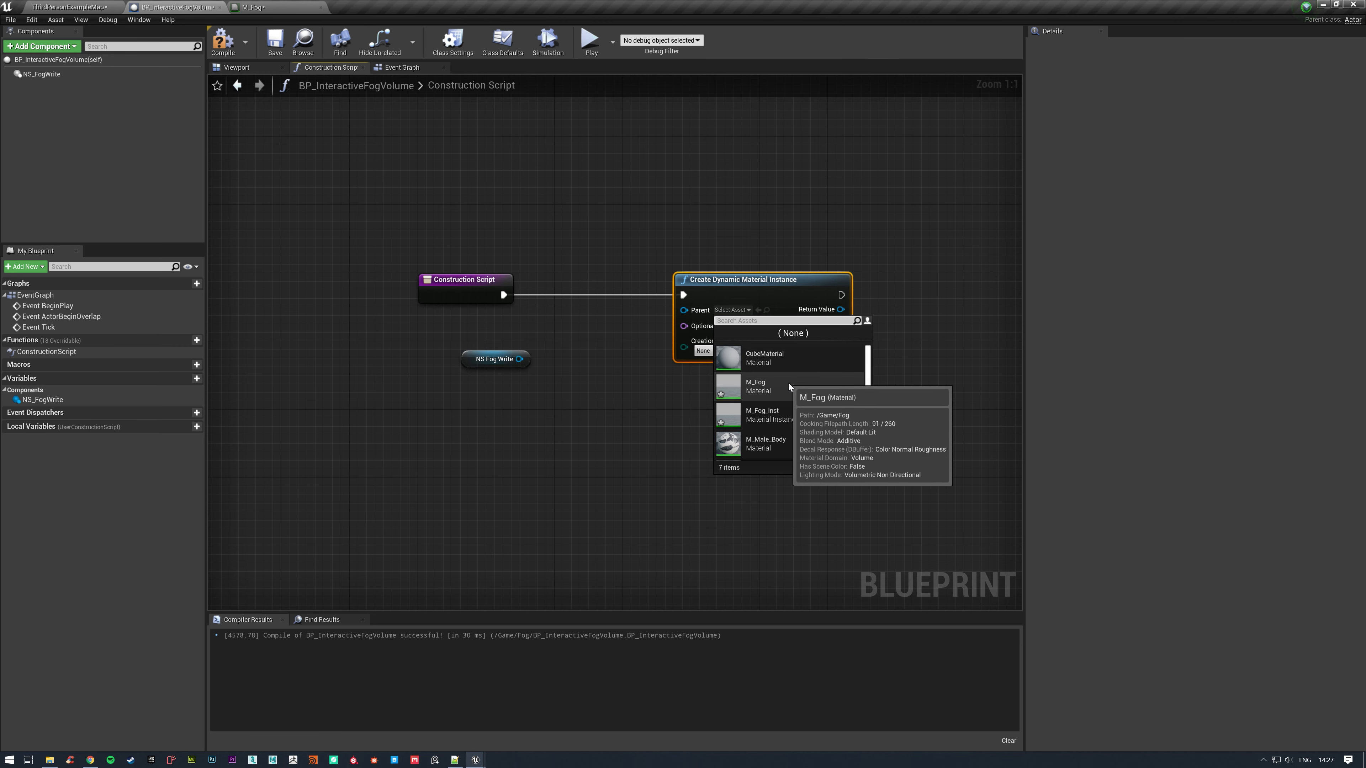
pyautogui.click(790, 416)
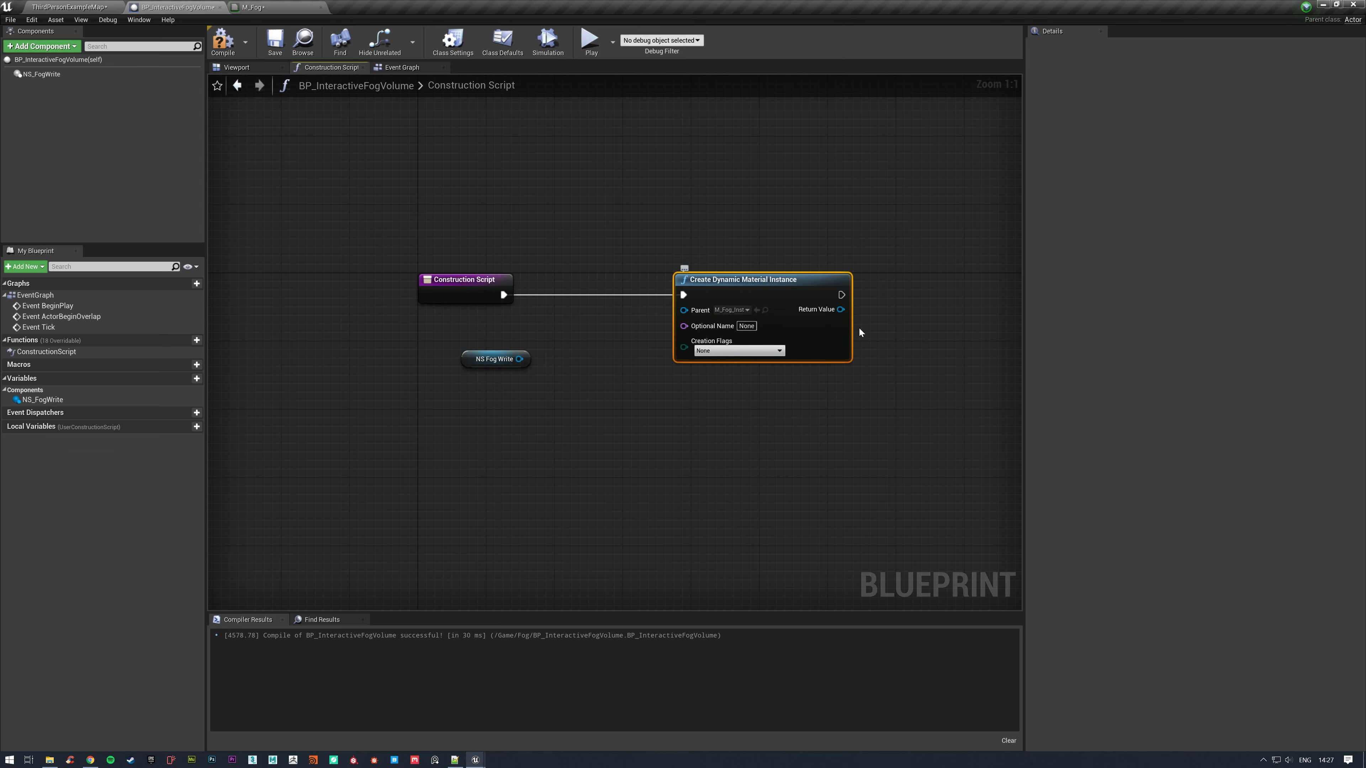
# Promote the dynamic material instance's return value to a variable named FogMID, align its SET node, and move the NS Fog Write getter closer.
pyautogui.moveTo(843, 317); pyautogui.dragTo(705, 319, button='right')
pyautogui.moveTo(704, 318); pyautogui.dragTo(781, 316)
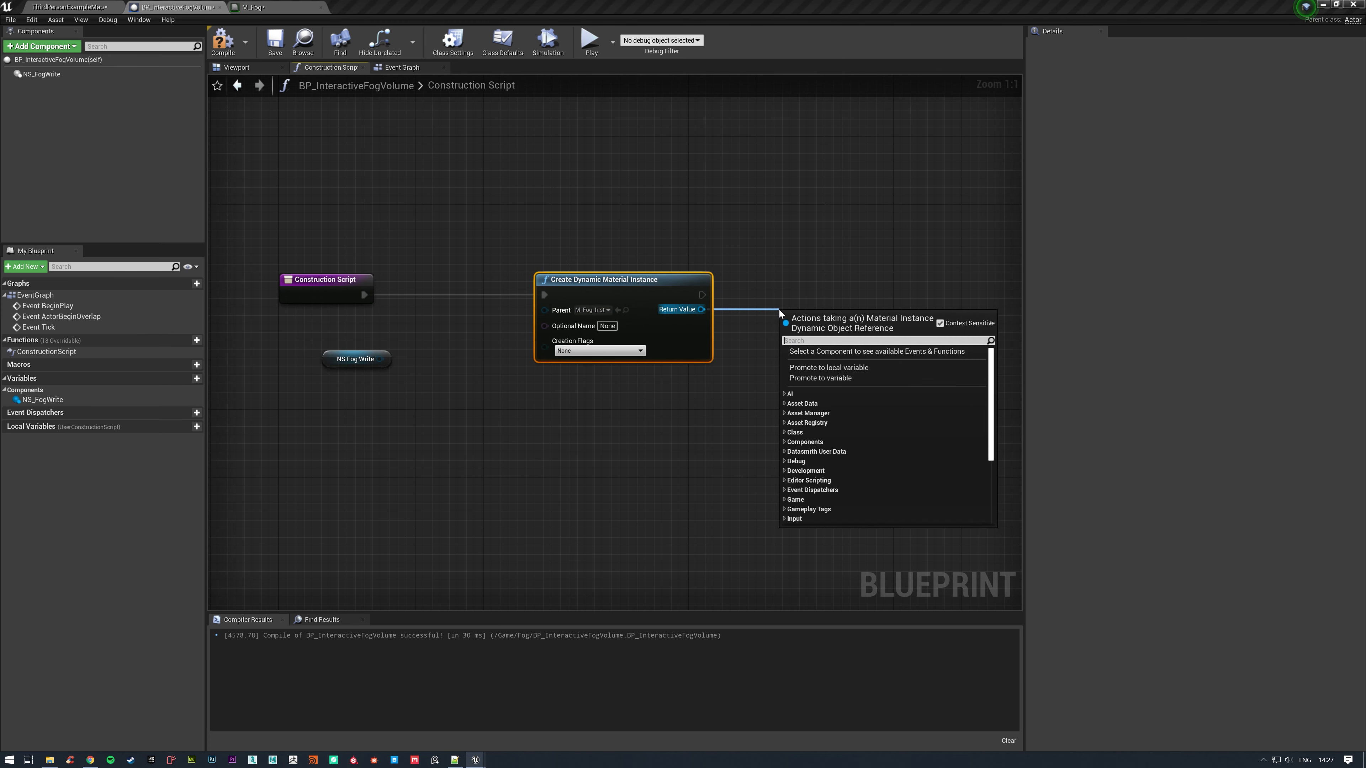
pyautogui.click(810, 378)
pyautogui.write('FogMID')
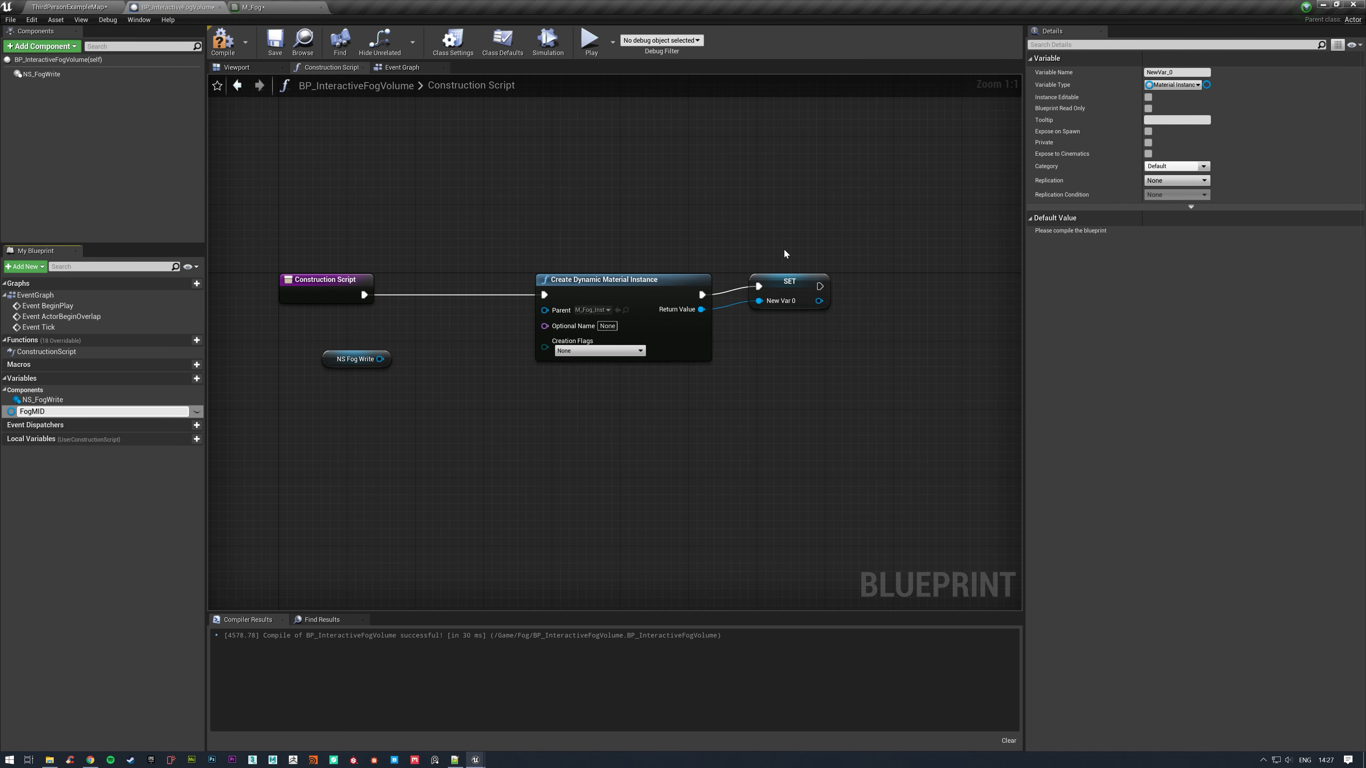
pyautogui.press('Return')
pyautogui.moveTo(786, 283); pyautogui.dragTo(786, 292)
pyautogui.moveTo(812, 273); pyautogui.dragTo(725, 247, button='right')
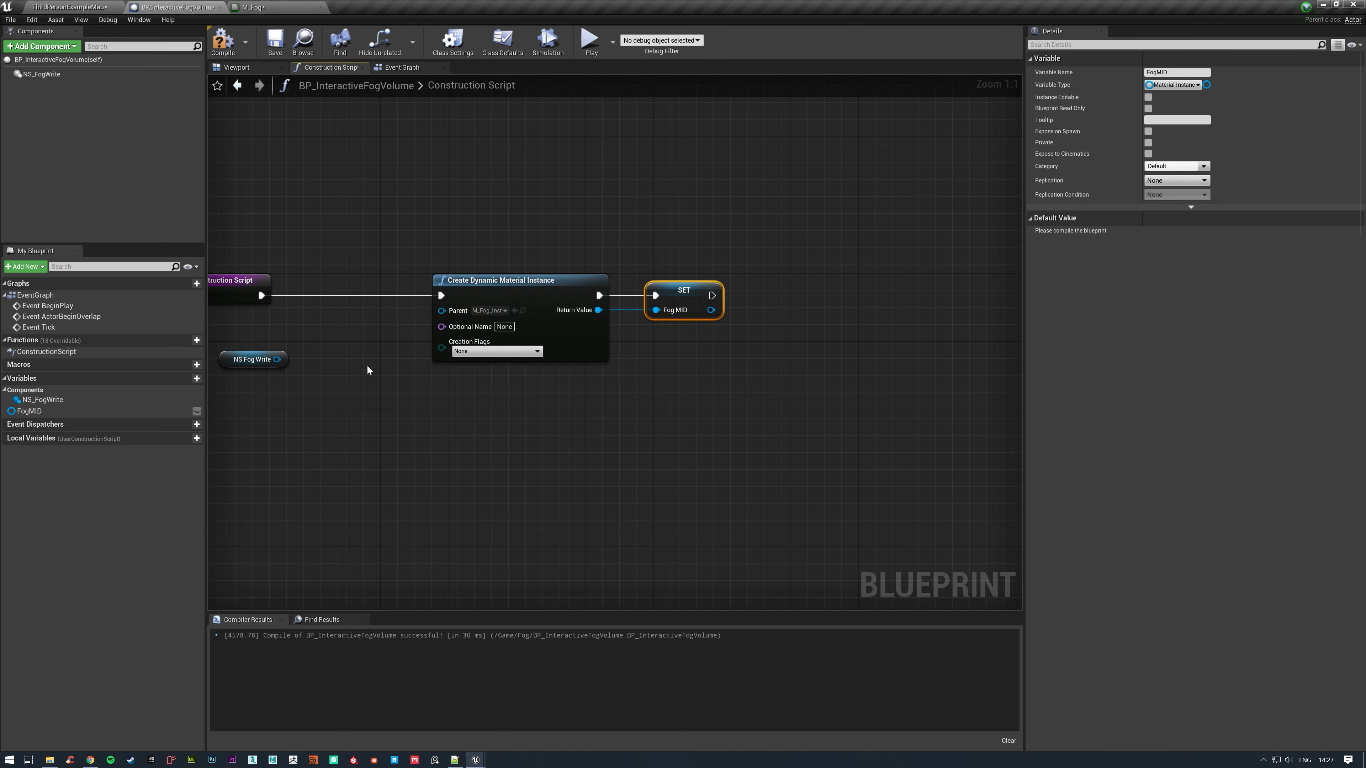
pyautogui.moveTo(272, 374); pyautogui.dragTo(614, 450)
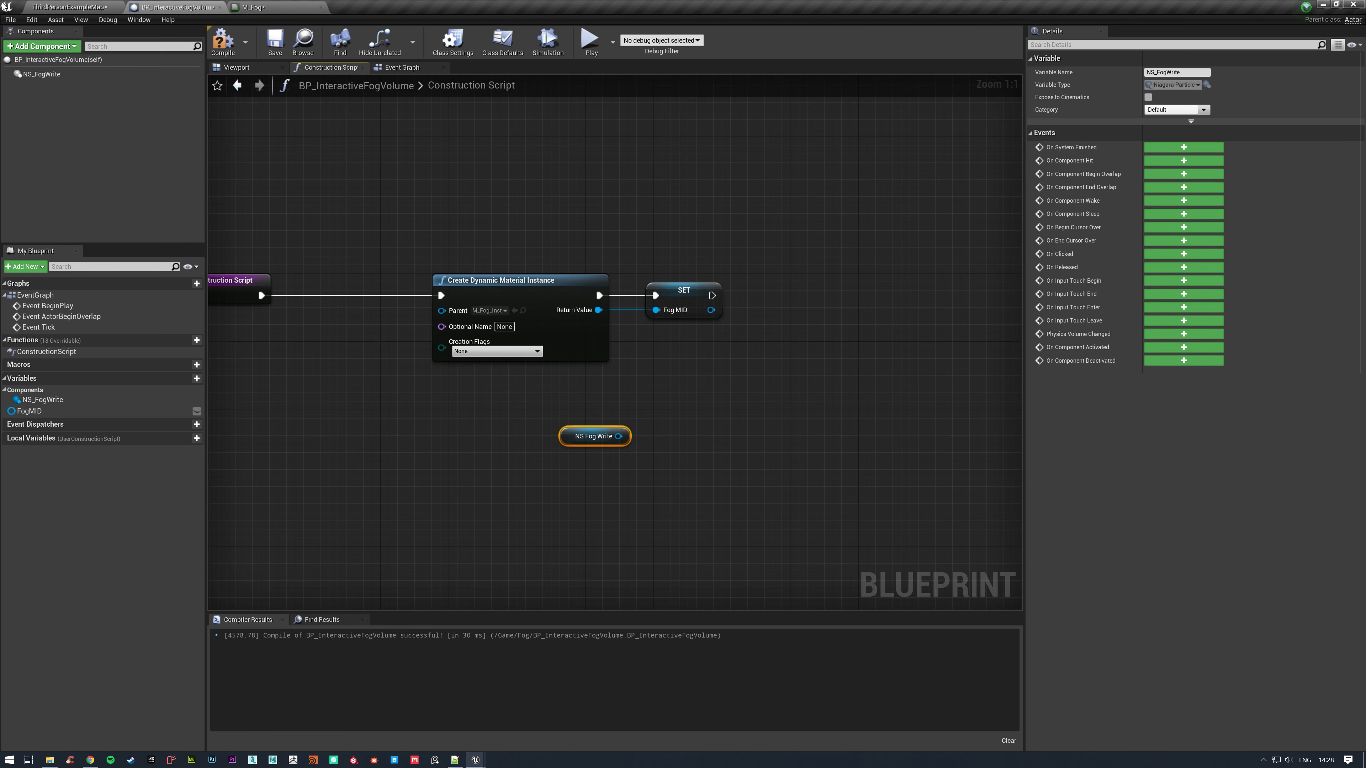
# Open the NS_FogWrite Niagara system and add a user-exposed Material Interface parameter named FogMID.
pyautogui.click(104, 4)
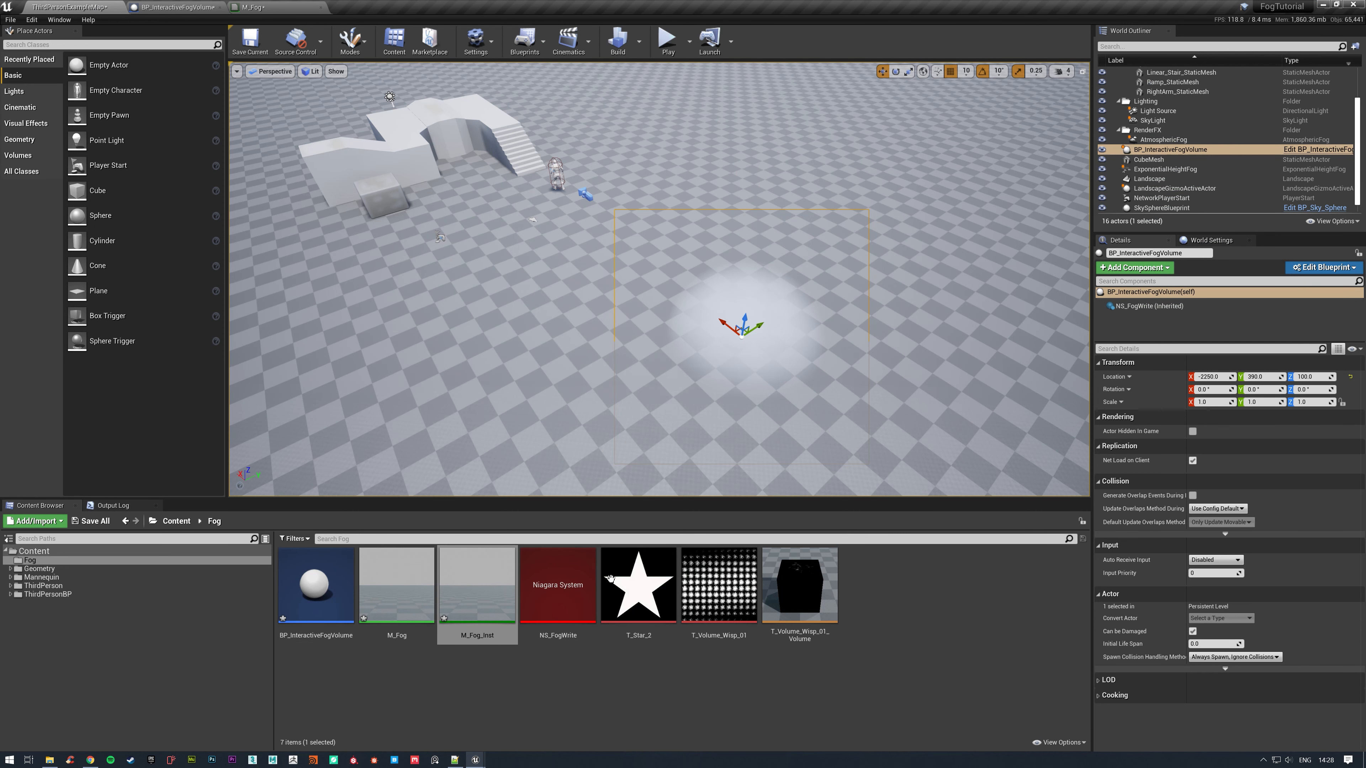
pyautogui.doubleClick(566, 611)
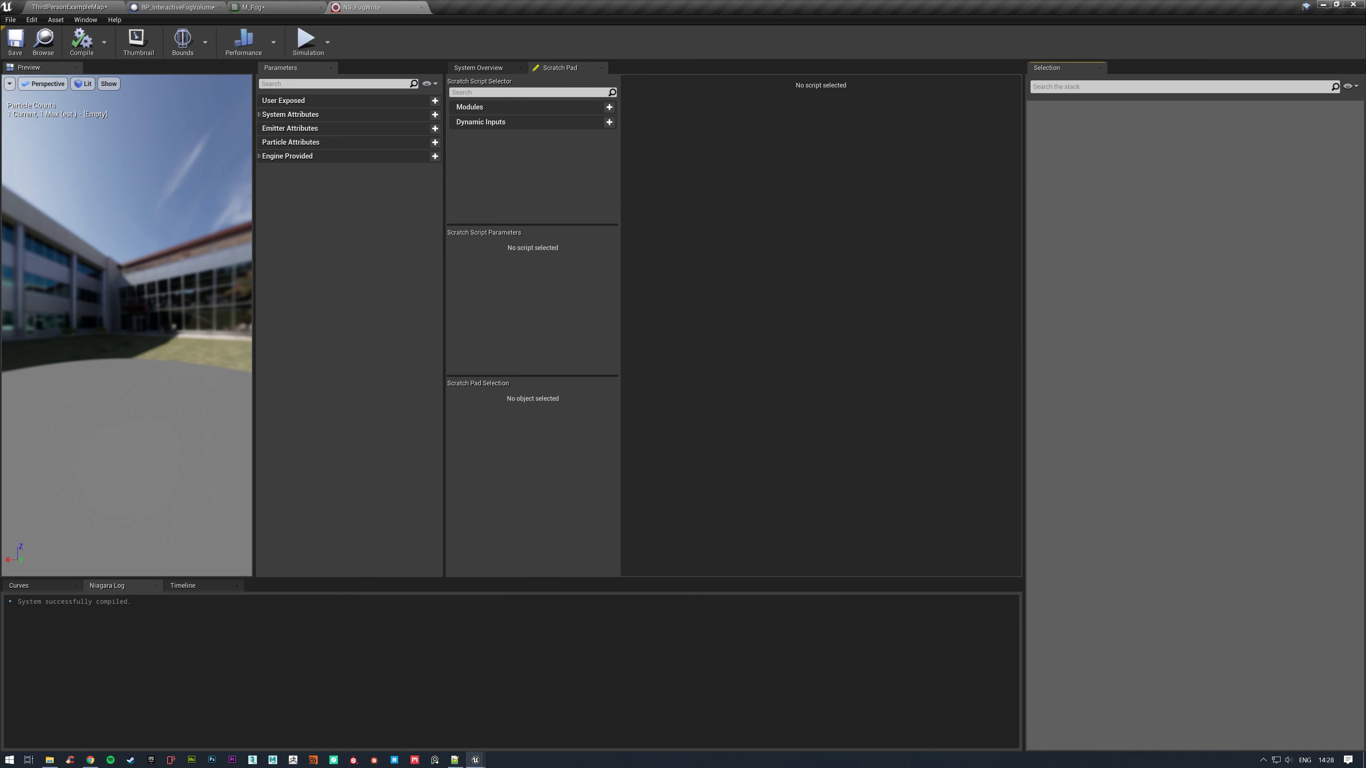
pyautogui.click(486, 66)
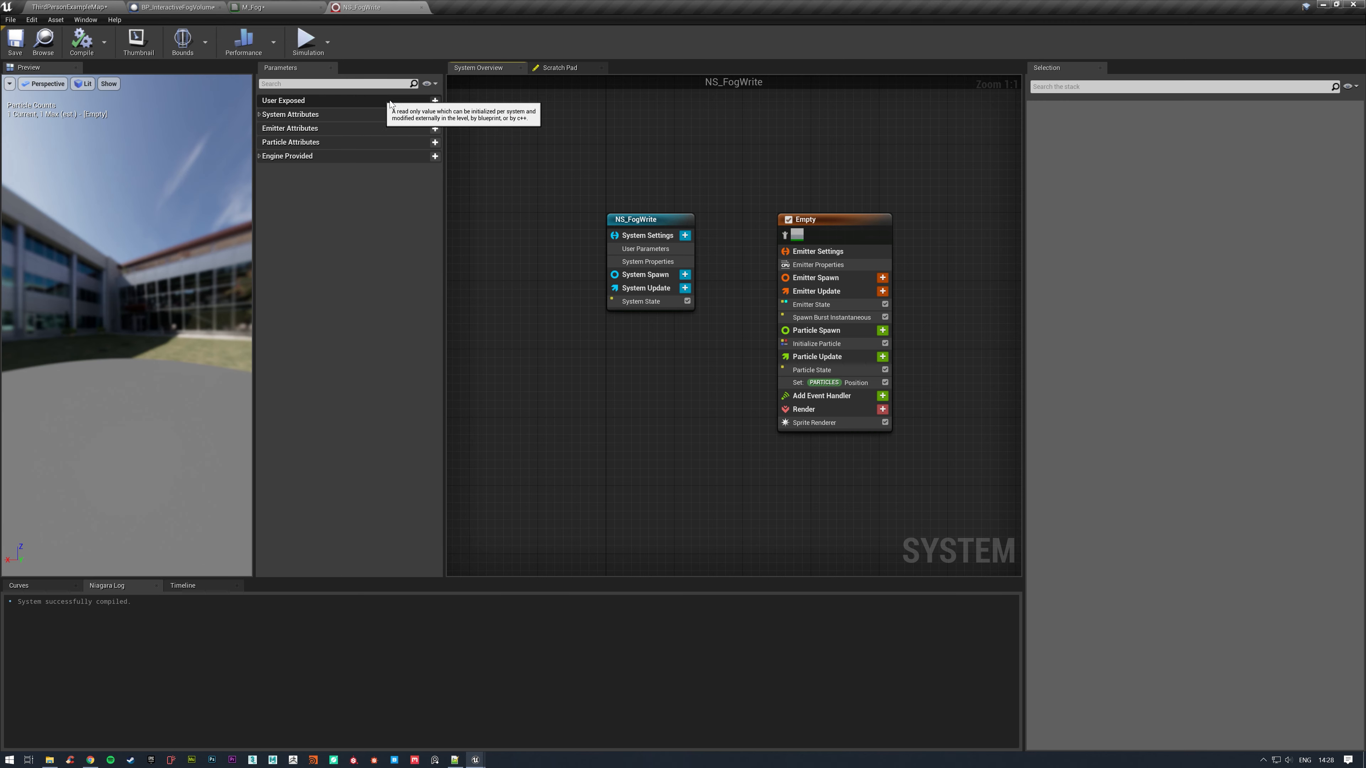
pyautogui.click(435, 101)
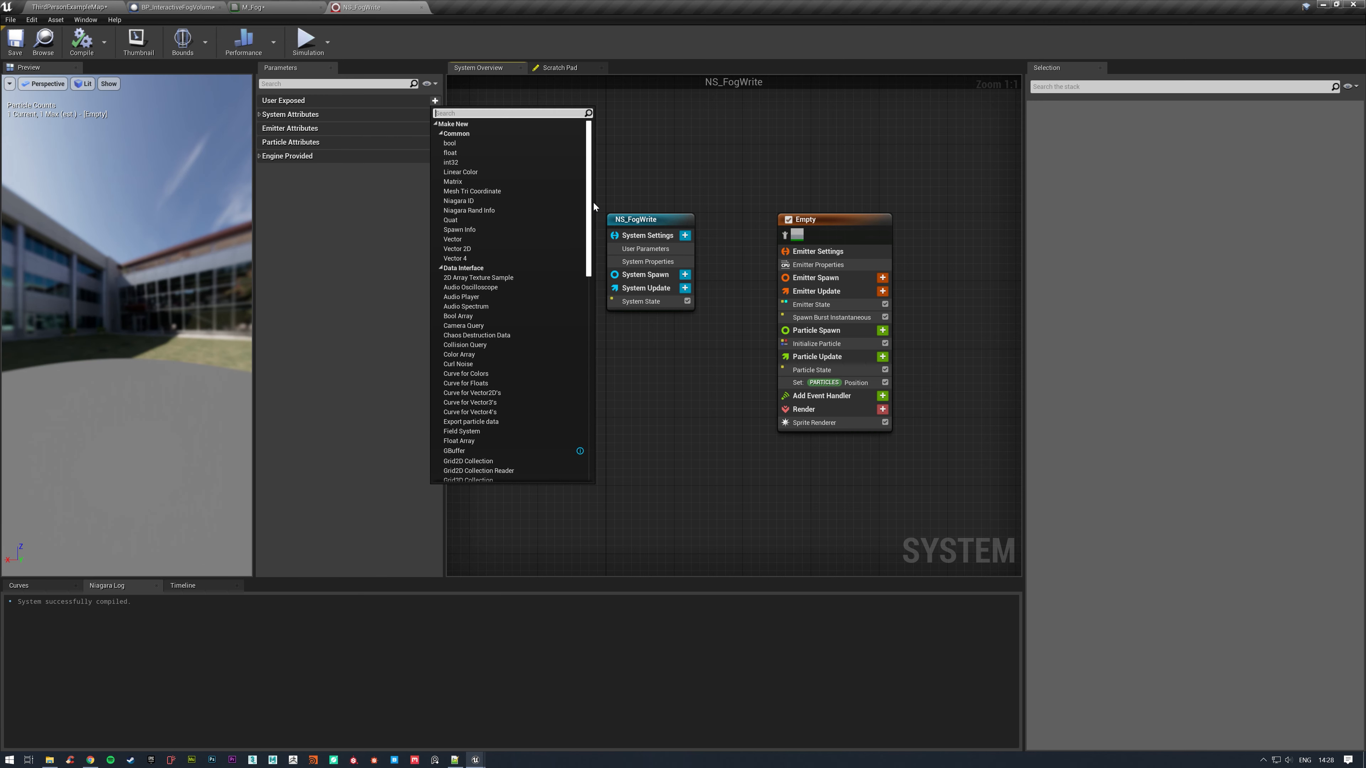
pyautogui.moveTo(590, 198); pyautogui.dragTo(599, 427)
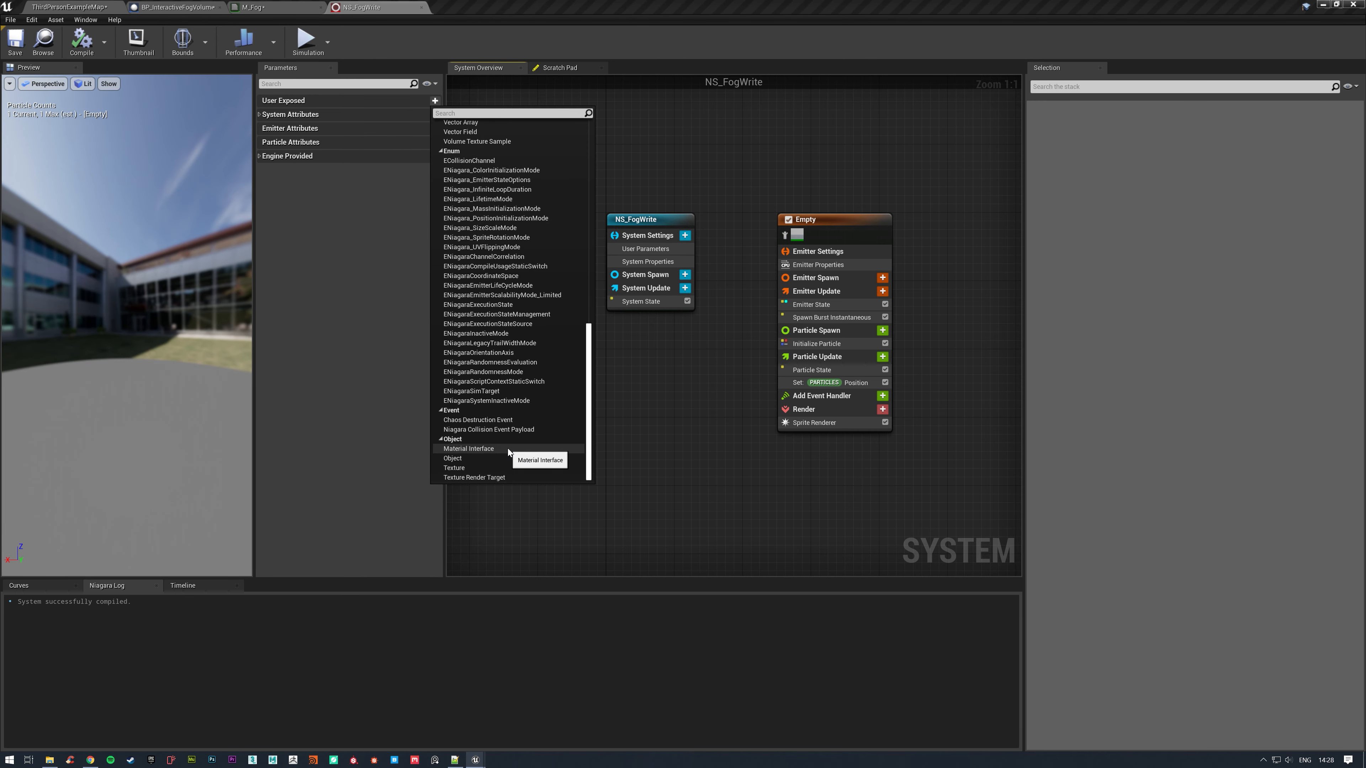
pyautogui.click(468, 449)
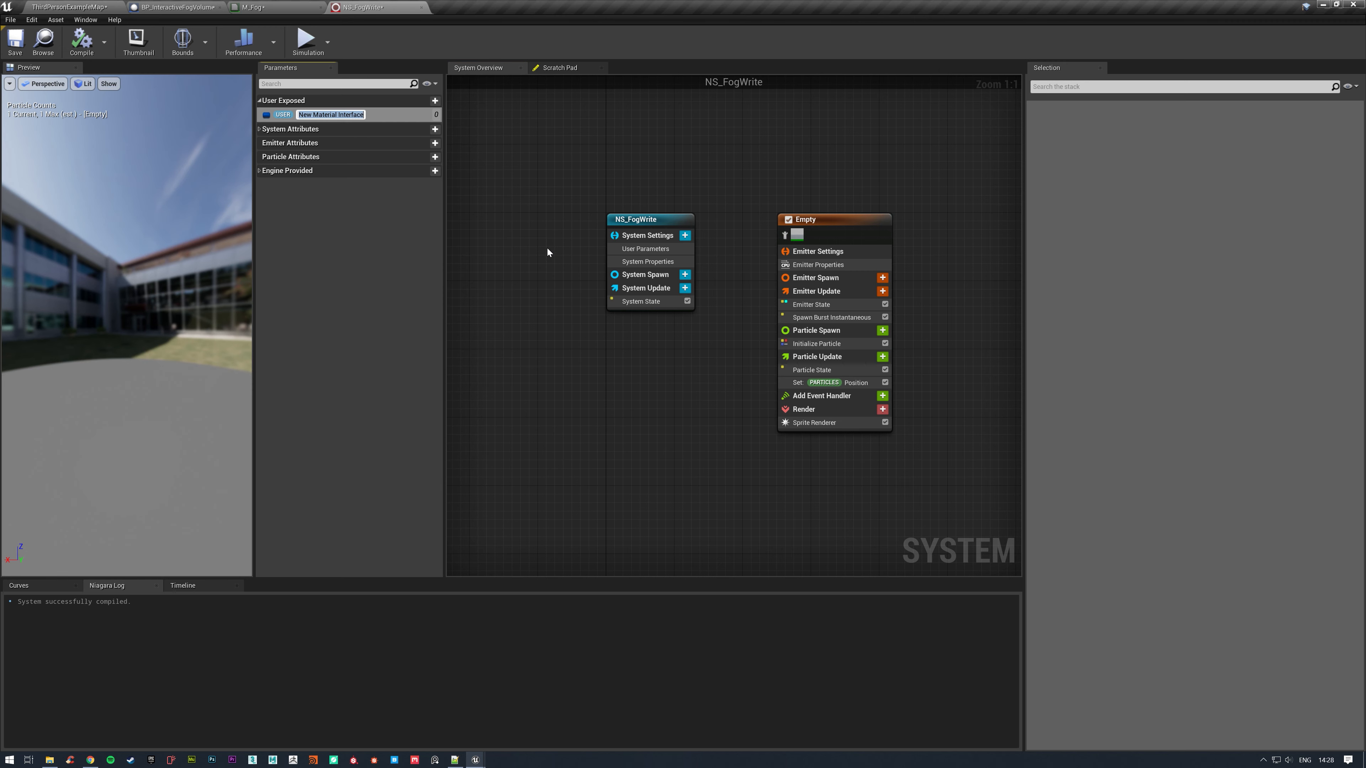
pyautogui.write('FogMID')
pyautogui.press('Return')
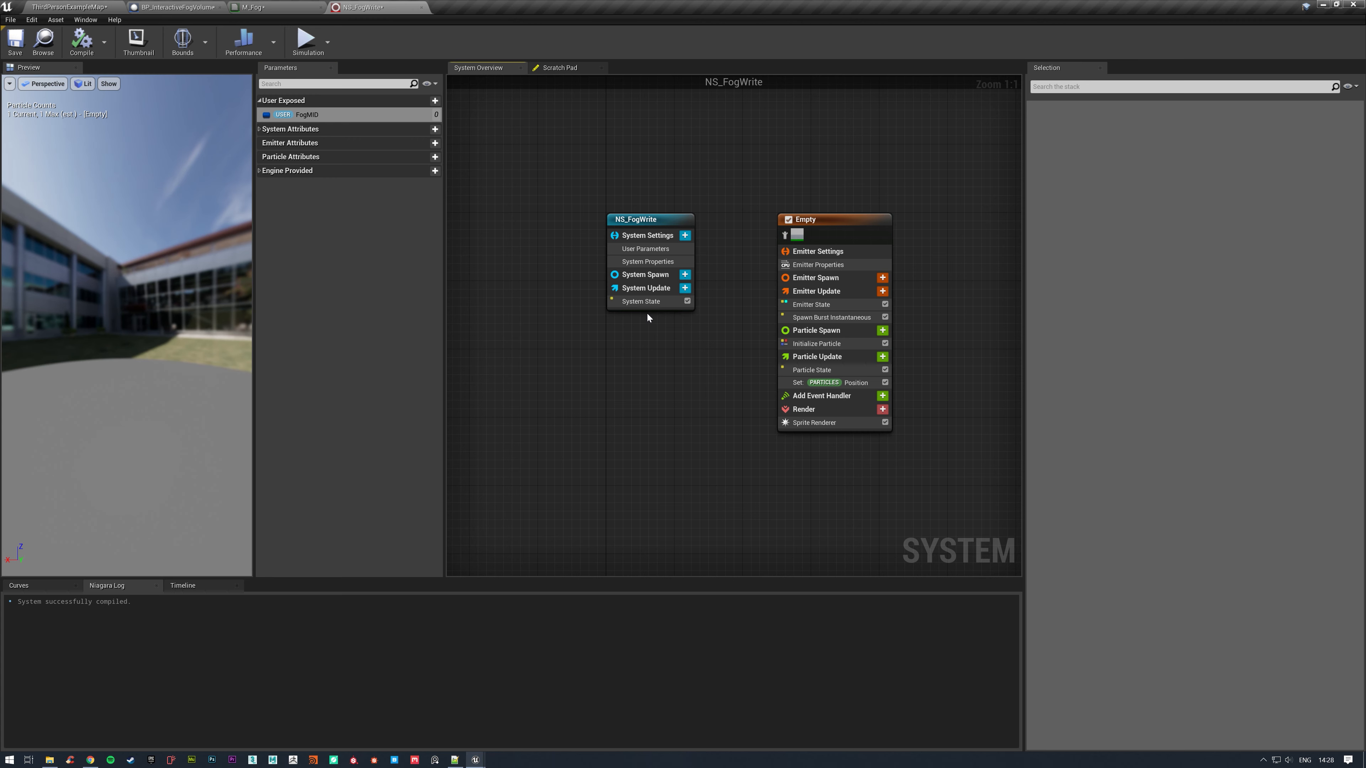
# Set the Sprite Renderer's Material User Param Binding to FogMID and close the NS_FogWrite editor.
pyautogui.click(840, 423)
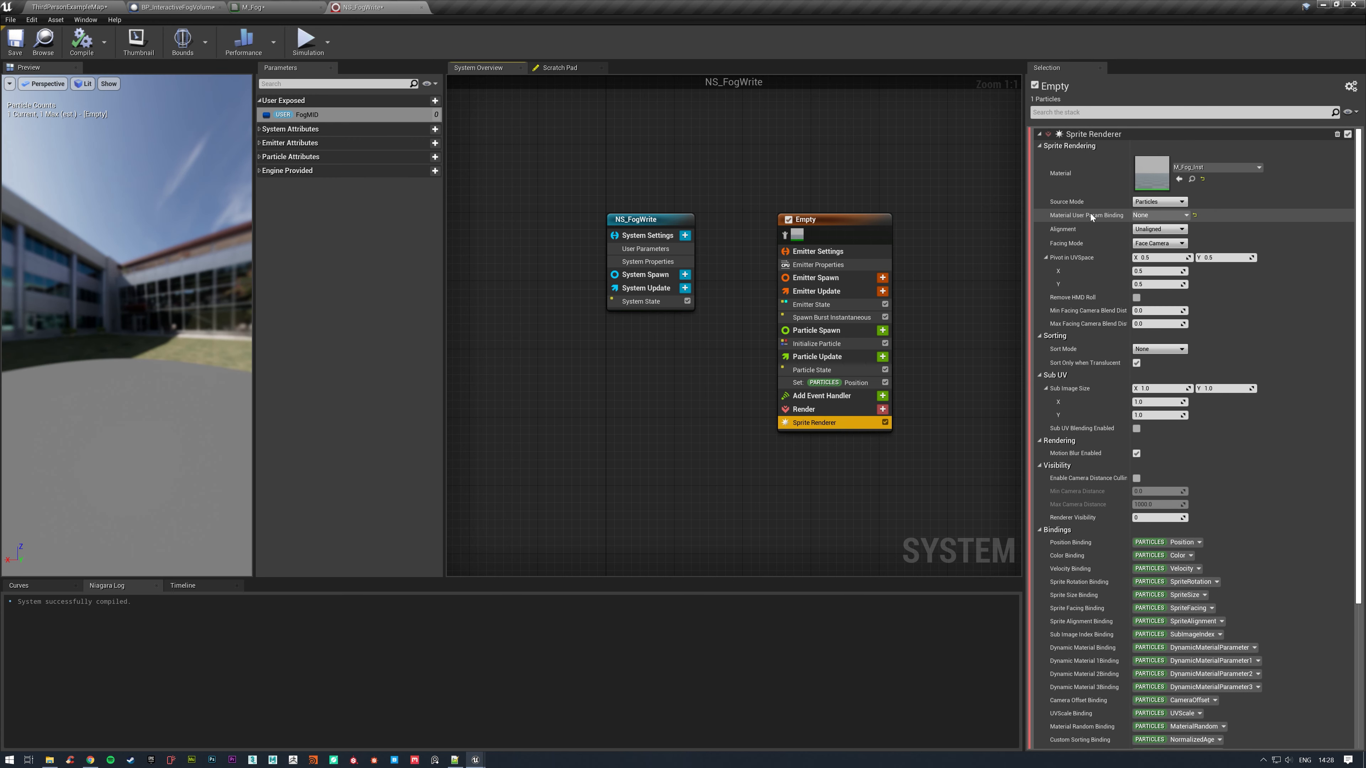
pyautogui.click(1156, 215)
pyautogui.click(1171, 239)
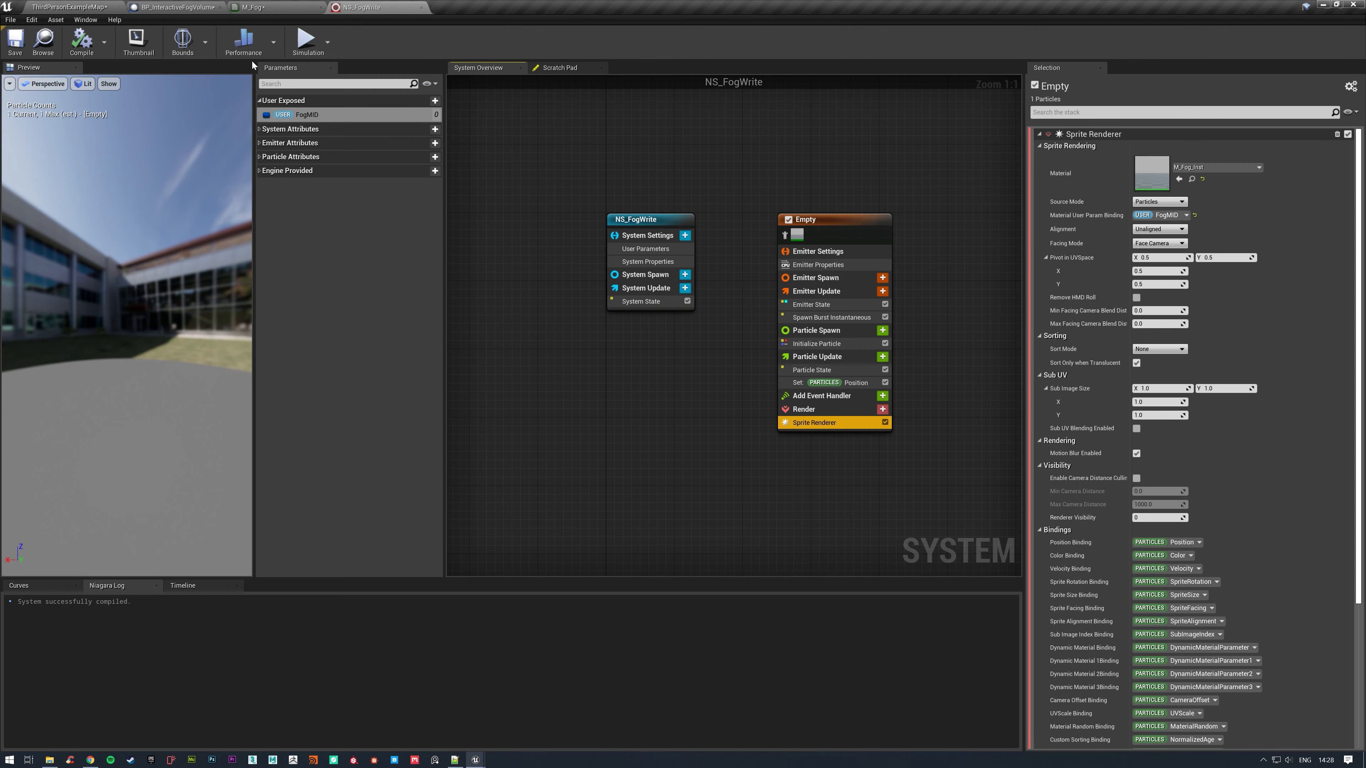
pyautogui.click(420, 8)
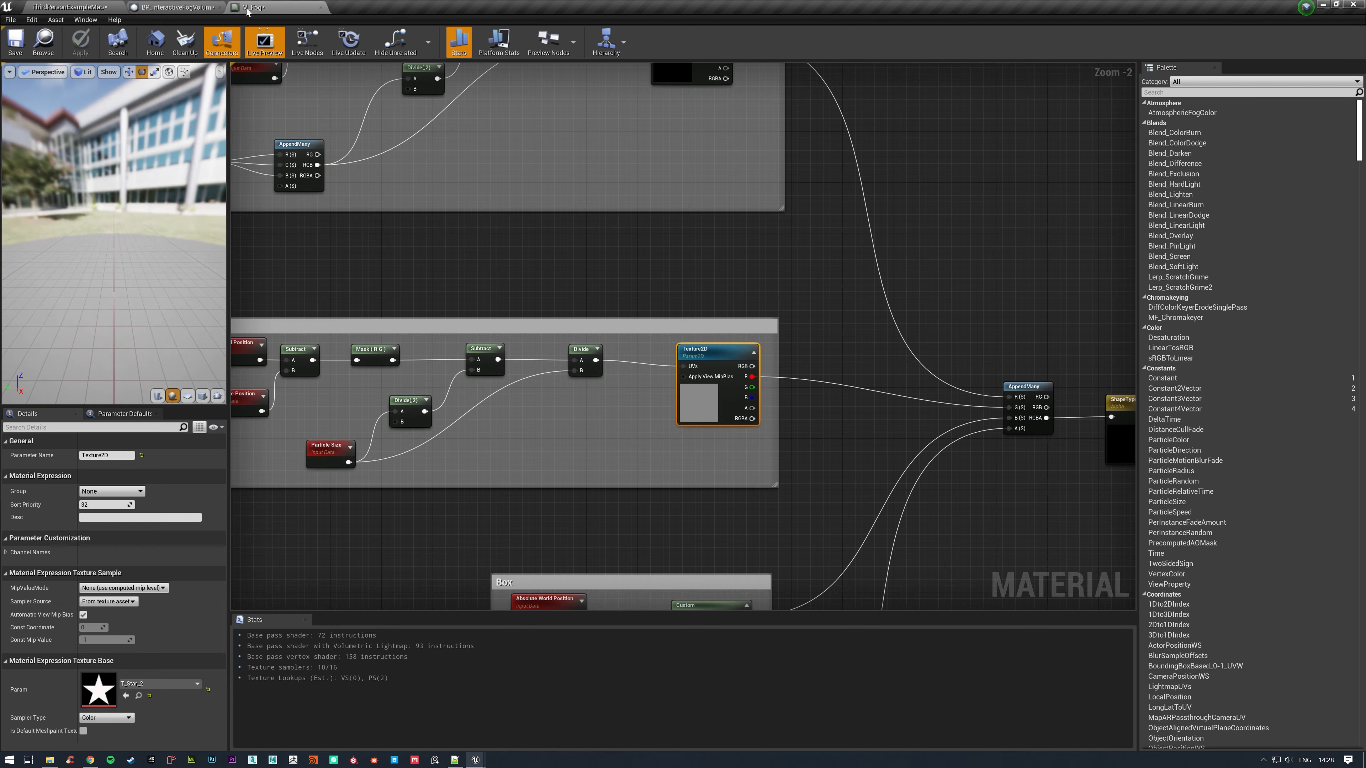
# In BP_InteractiveFogVolume, add a Set Niagara Variable (Material) node targeting NS Fog Write and execute it after the SET node.
pyautogui.click(180, 7)
pyautogui.moveTo(721, 281); pyautogui.dragTo(592, 290, button='right')
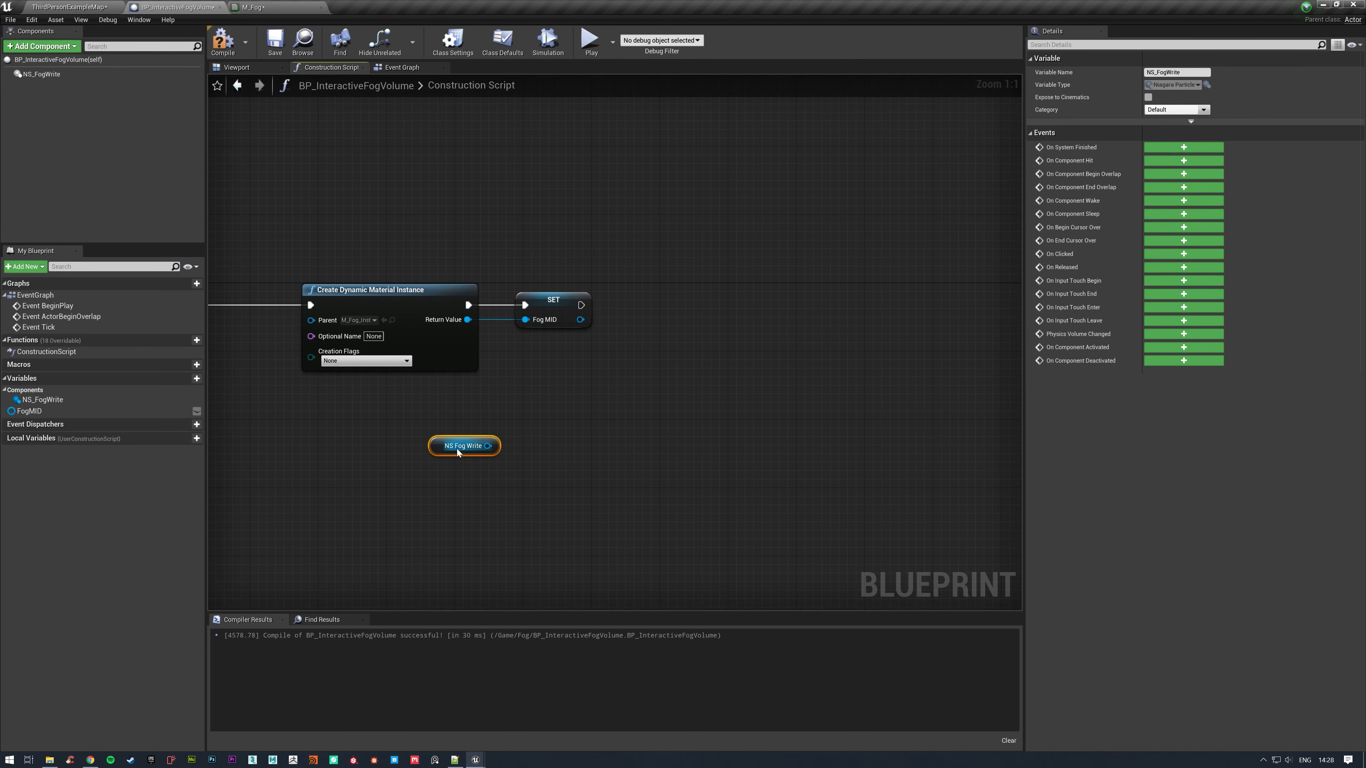
pyautogui.moveTo(479, 455); pyautogui.dragTo(747, 334)
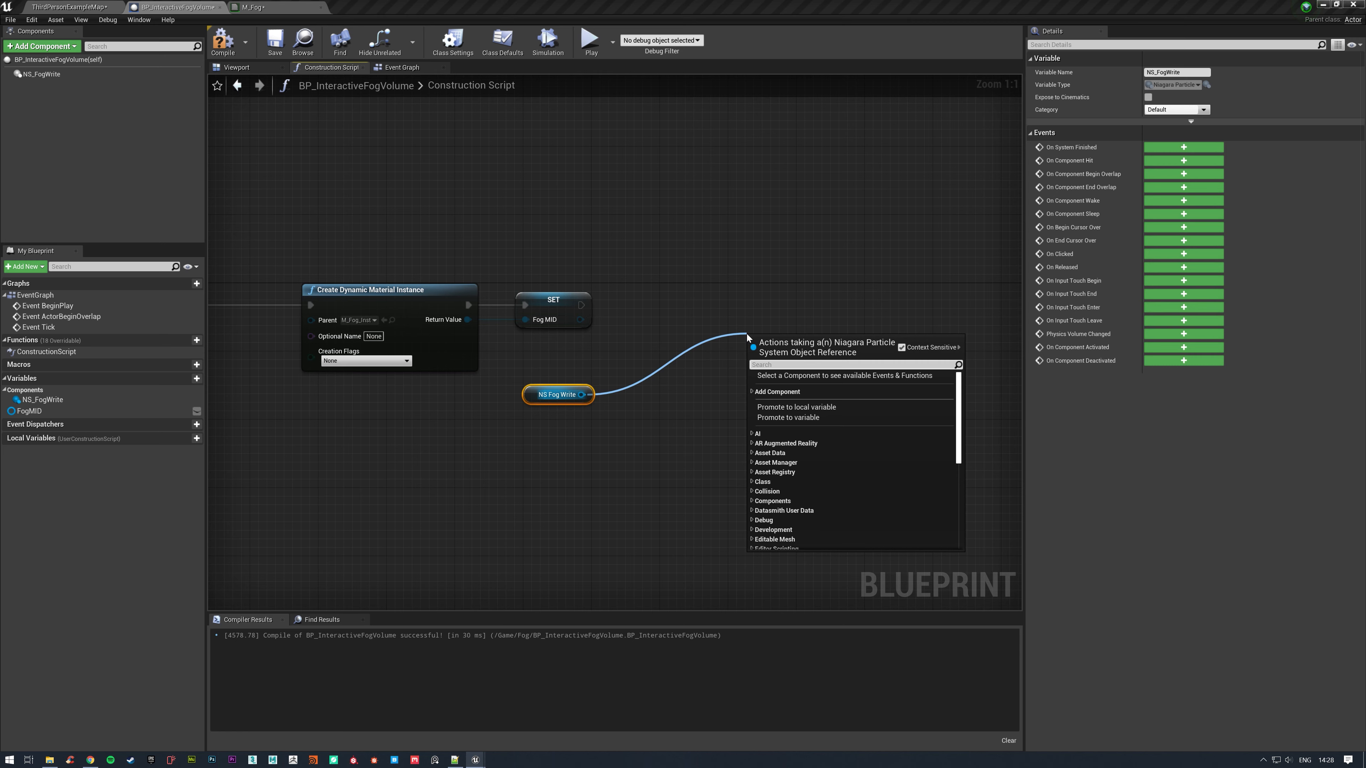
pyautogui.write('material')
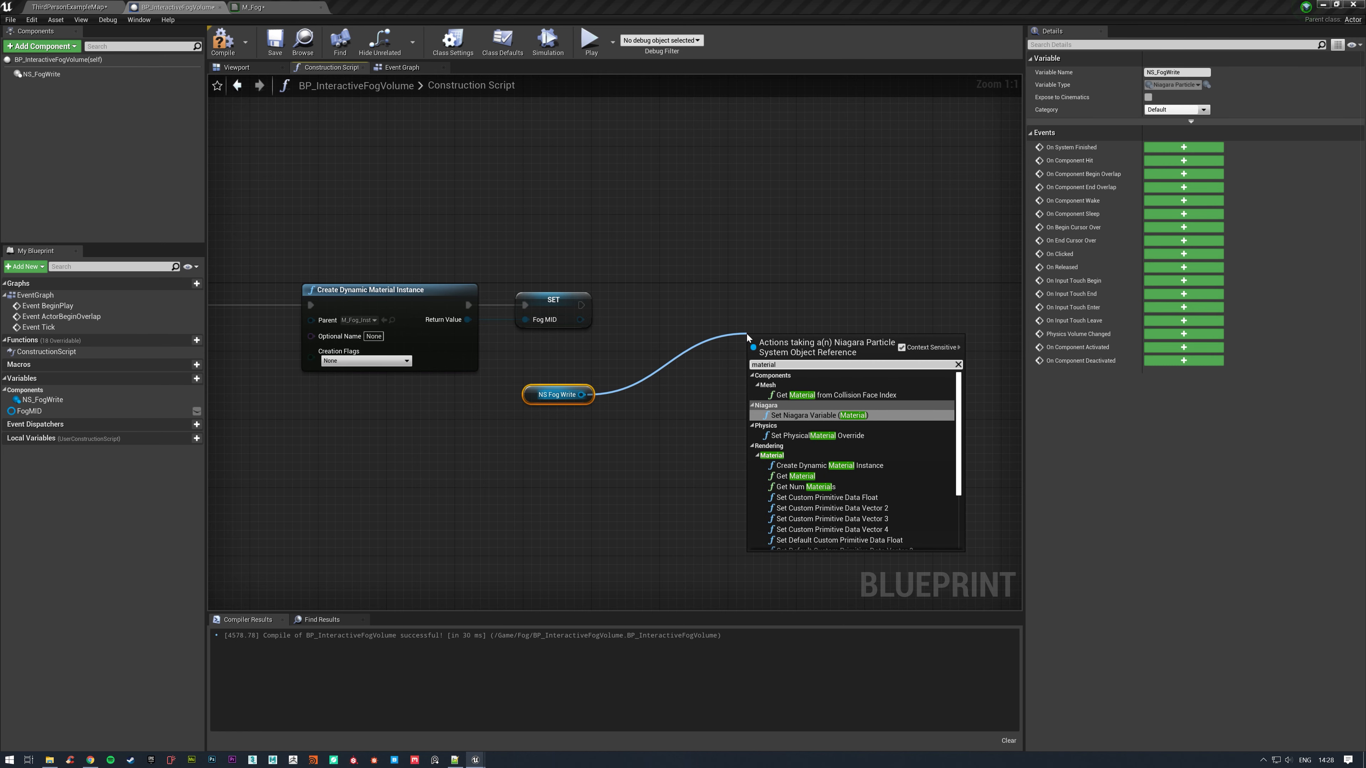
pyautogui.click(810, 416)
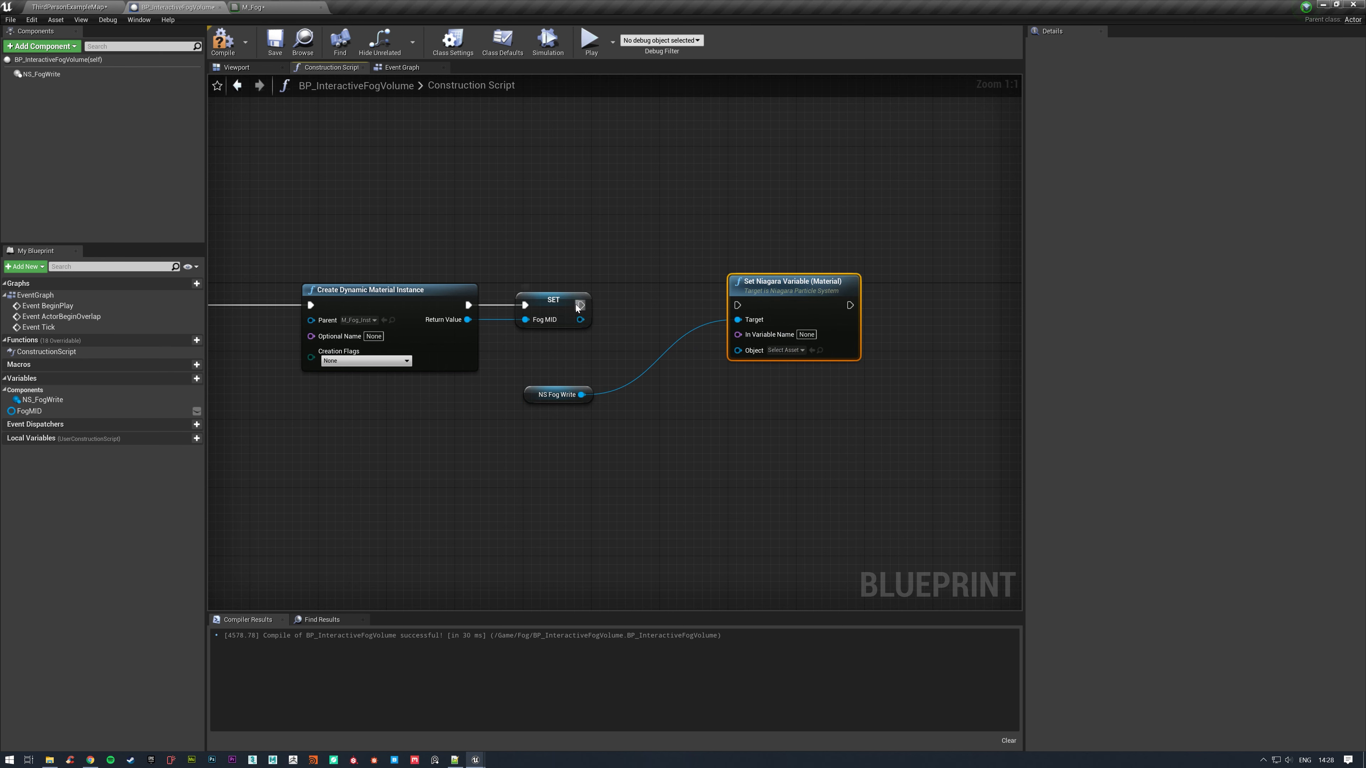
pyautogui.moveTo(579, 305); pyautogui.dragTo(736, 291)
# Set the Niagara variable name to FogMID, feed the Fog MID output into Object, tidy the NS Fog Write node, and compile the blueprint.
pyautogui.click(755, 334)
pyautogui.write('F')
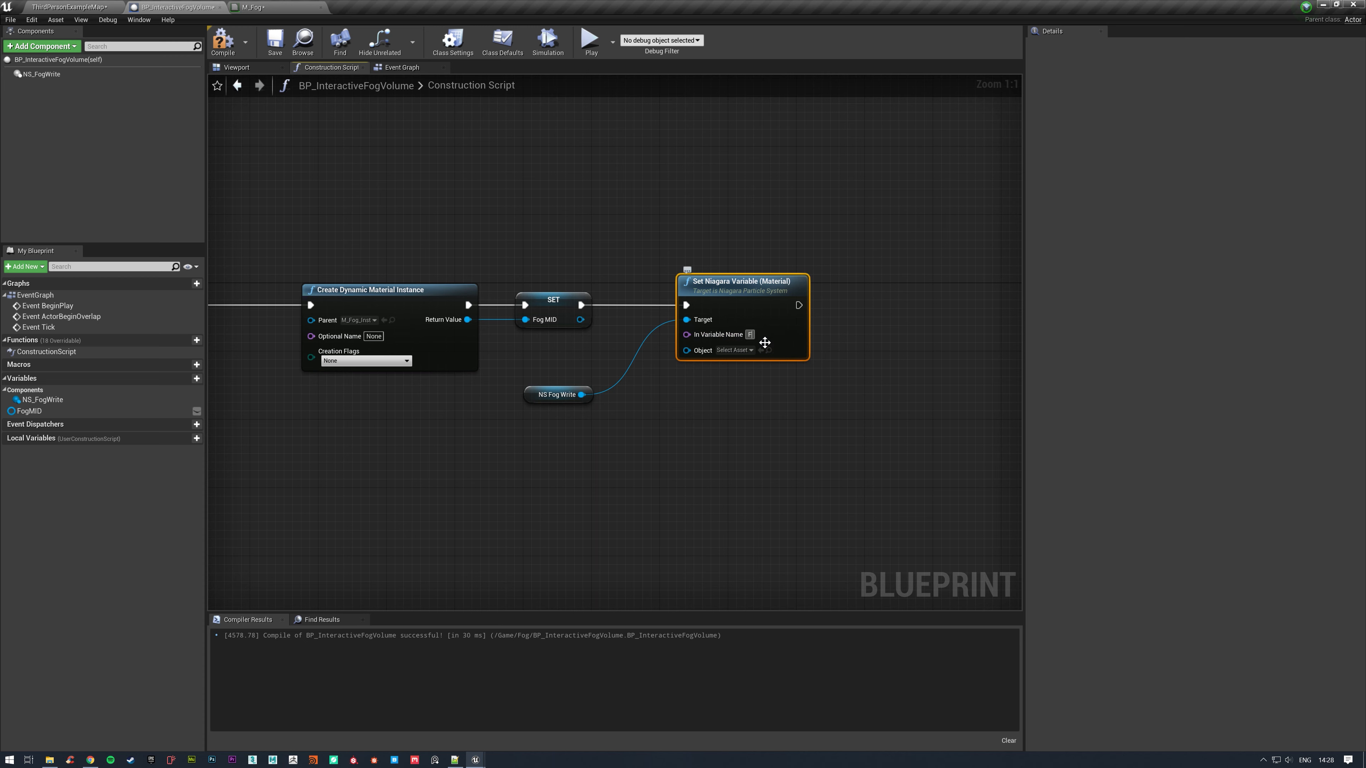
pyautogui.write('ogMID')
pyautogui.click(757, 394)
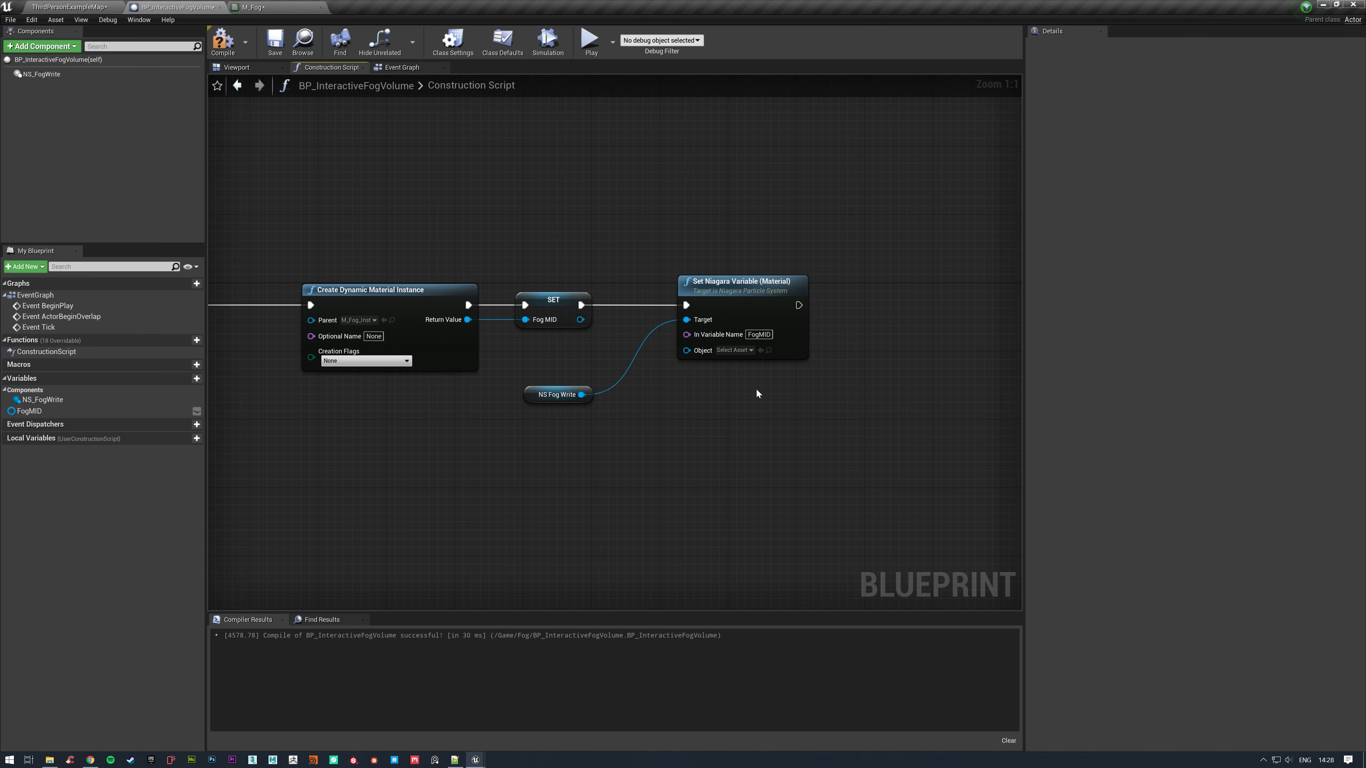
pyautogui.moveTo(581, 319); pyautogui.dragTo(686, 350)
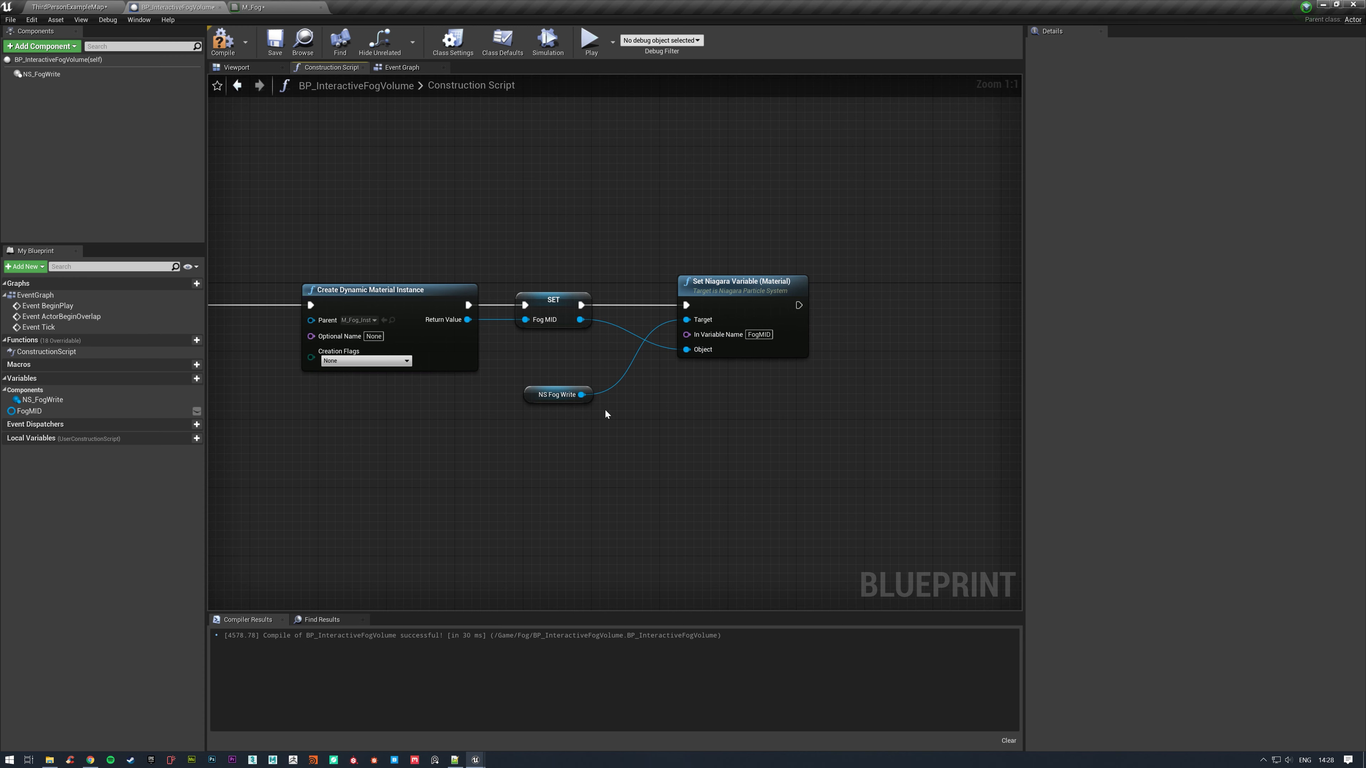
pyautogui.moveTo(569, 403); pyautogui.dragTo(569, 362)
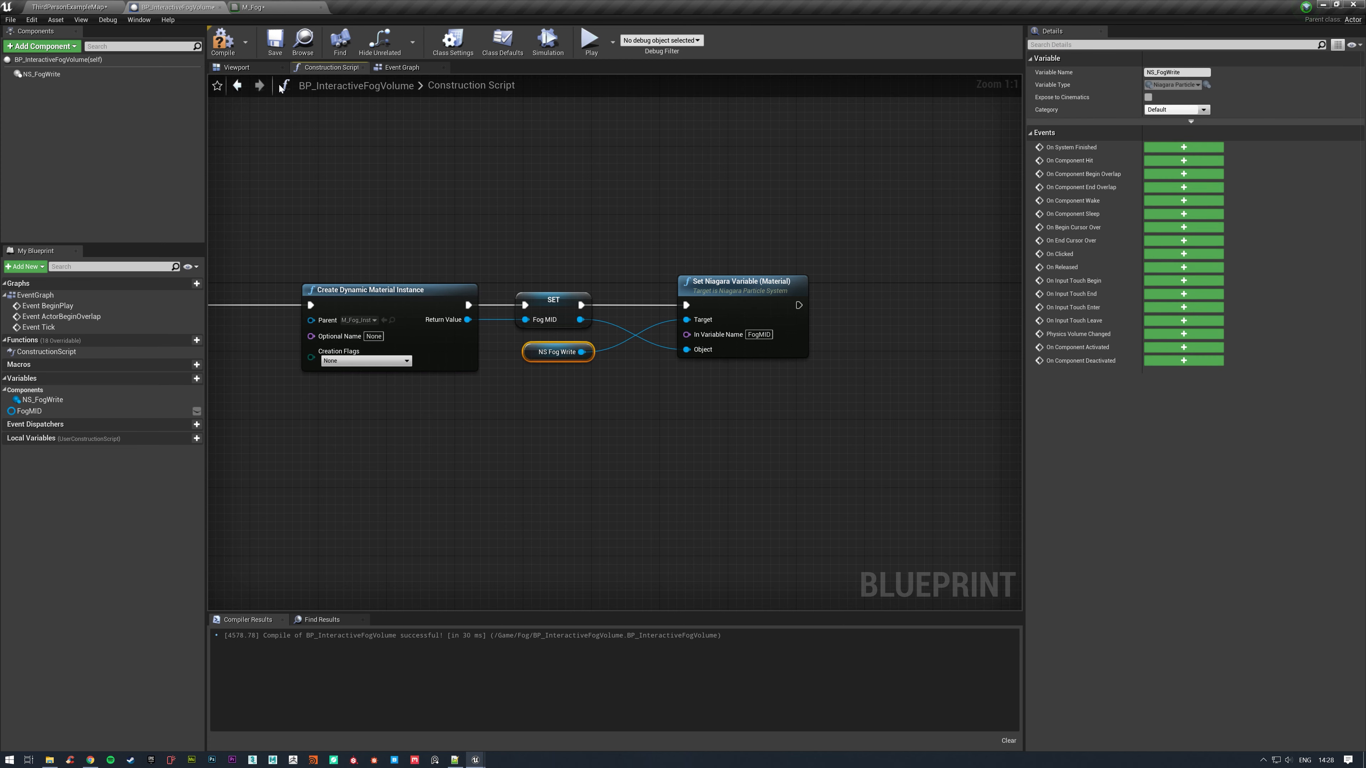
pyautogui.click(222, 40)
pyautogui.moveTo(826, 252); pyautogui.dragTo(448, 235, button='right')
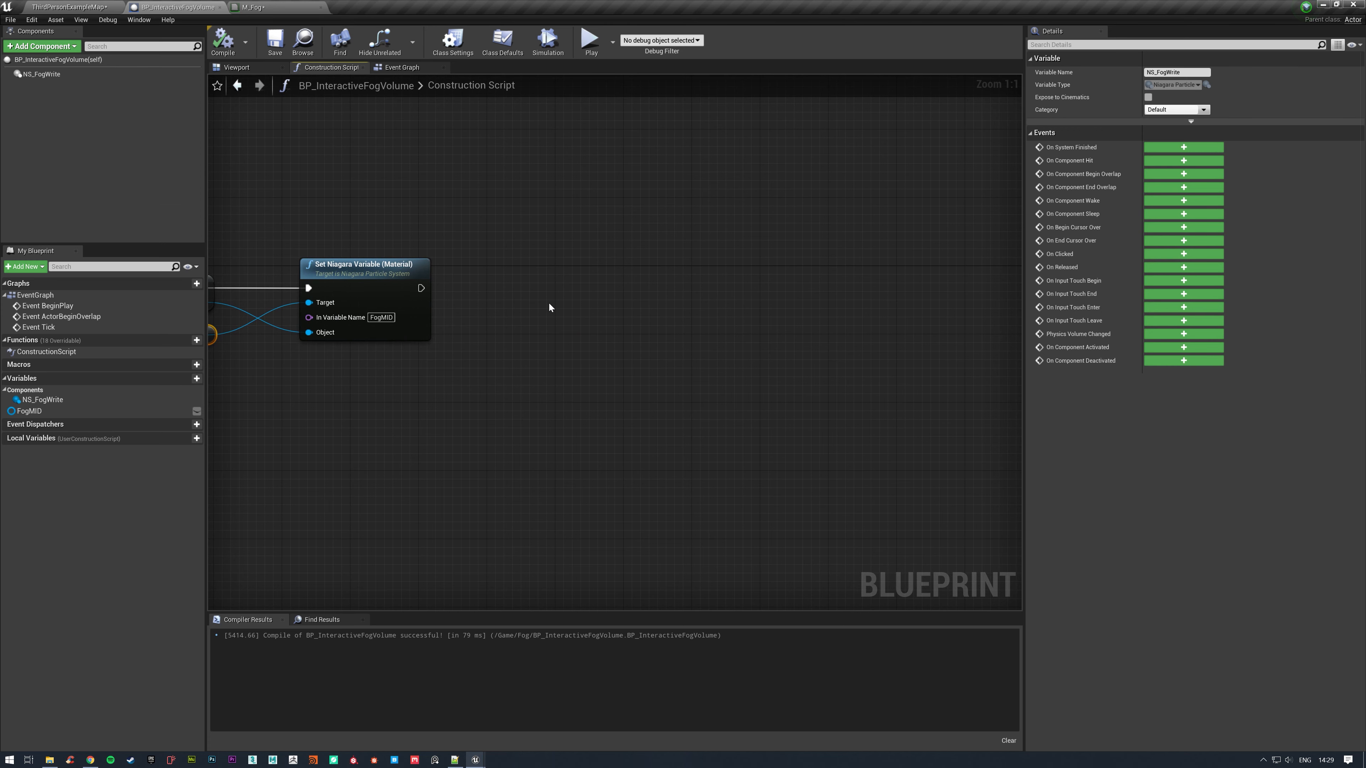
# Open M_Fog_Inst from the level editor and review its scalar, texture and vector parameters.
pyautogui.click(69, 7)
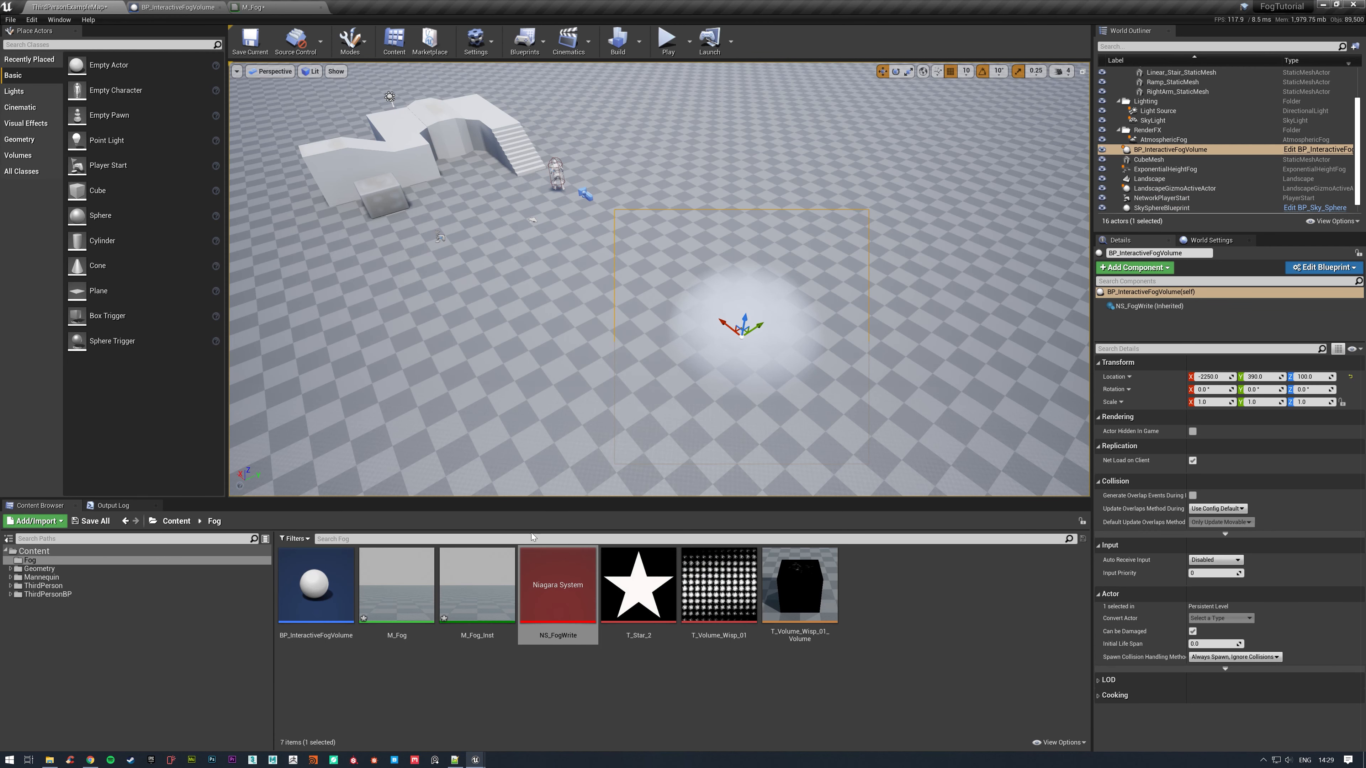
pyautogui.doubleClick(499, 580)
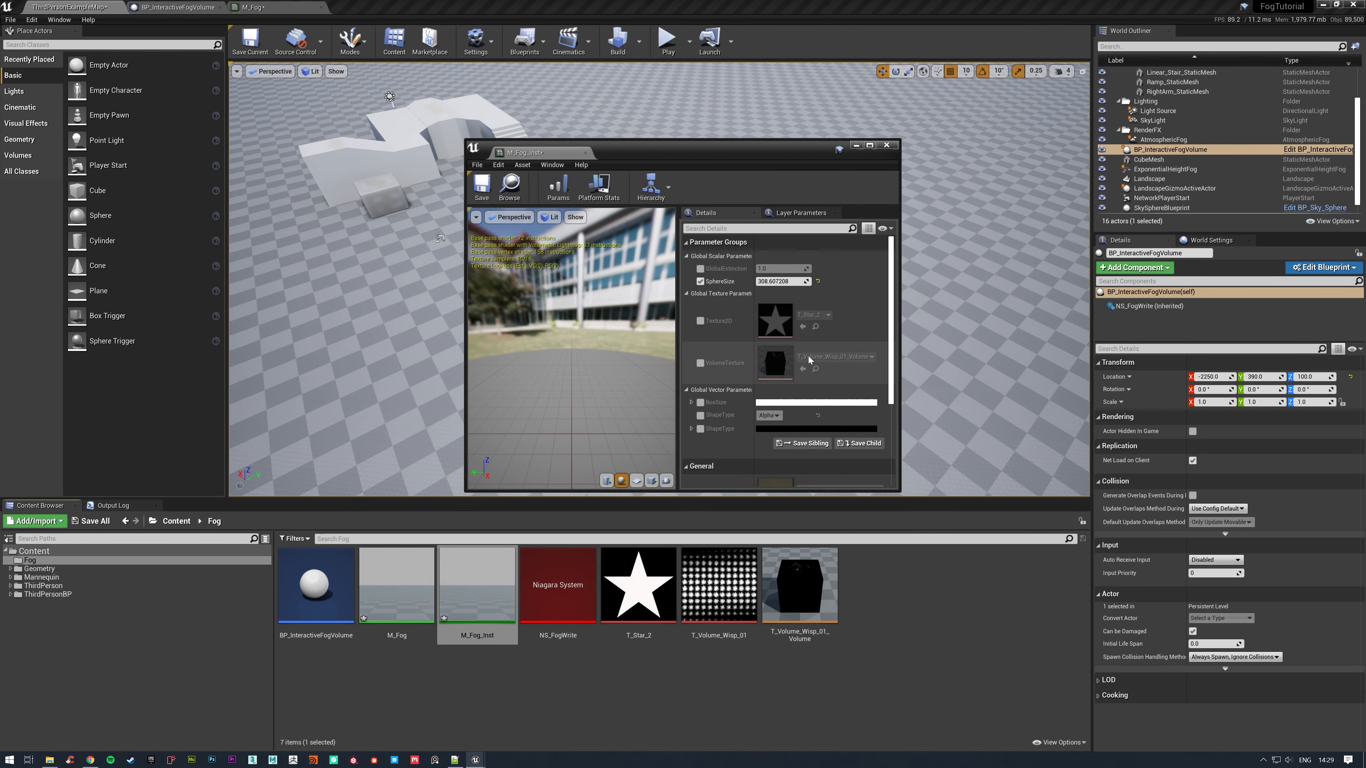
pyautogui.scroll(-2, 857, 313)
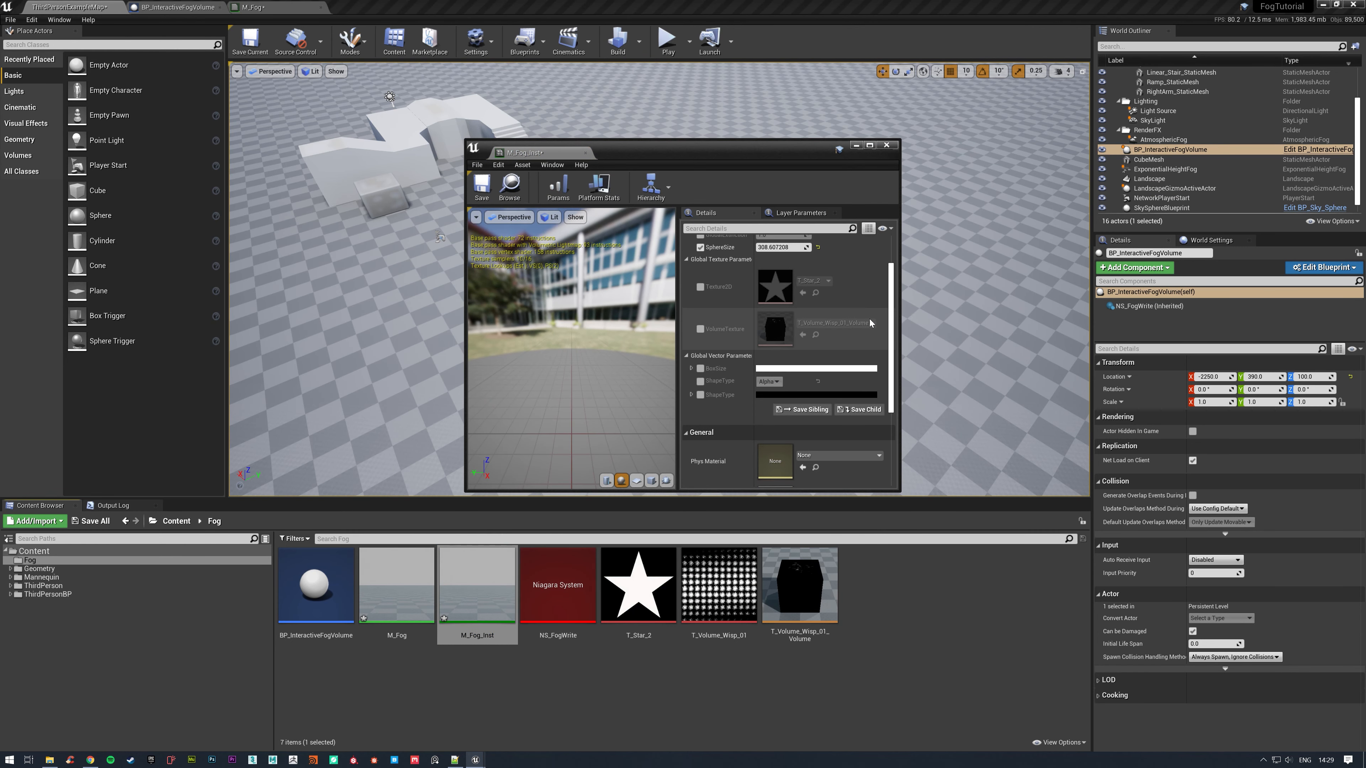
pyautogui.scroll(2, 720, 380)
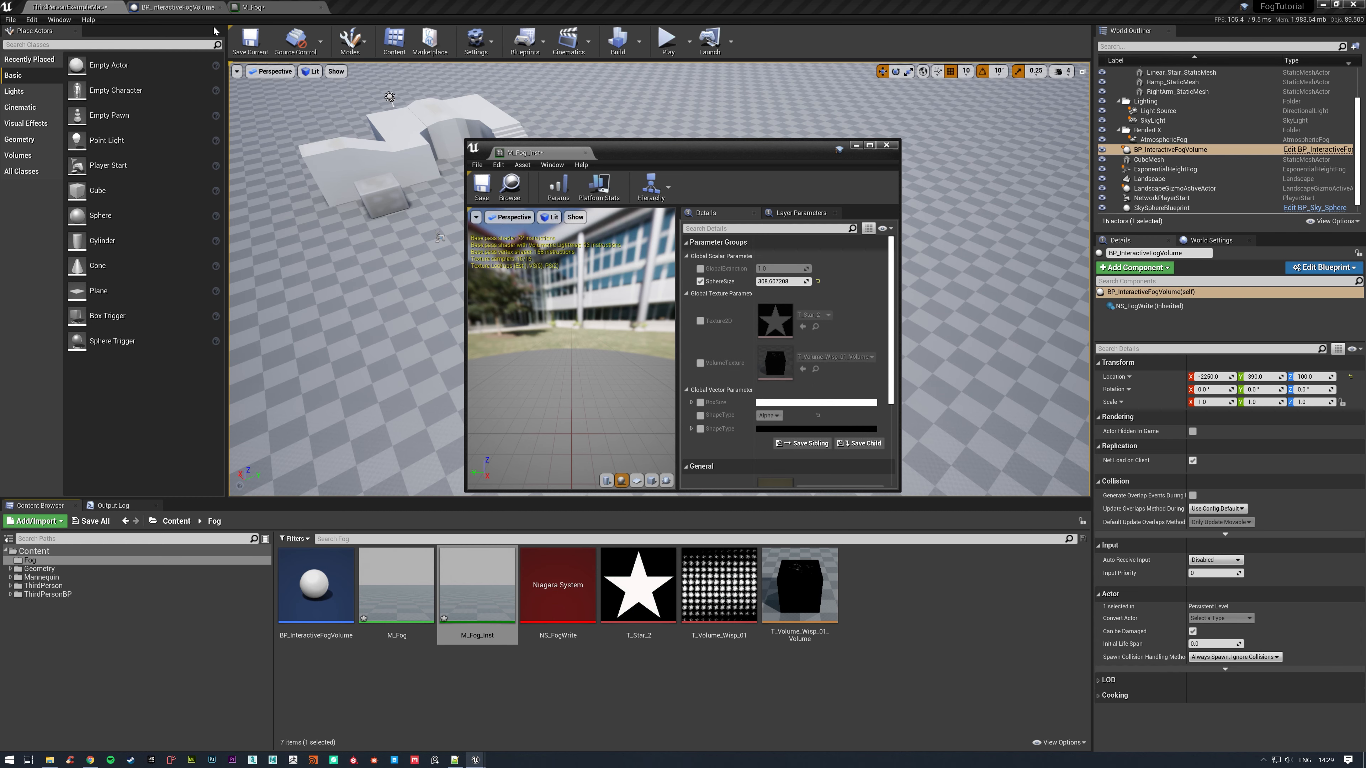
# Create an Enumeration asset named E_FogShapeType in the Fog folder and open it docked in the main editor window.
pyautogui.rightClick(591, 685)
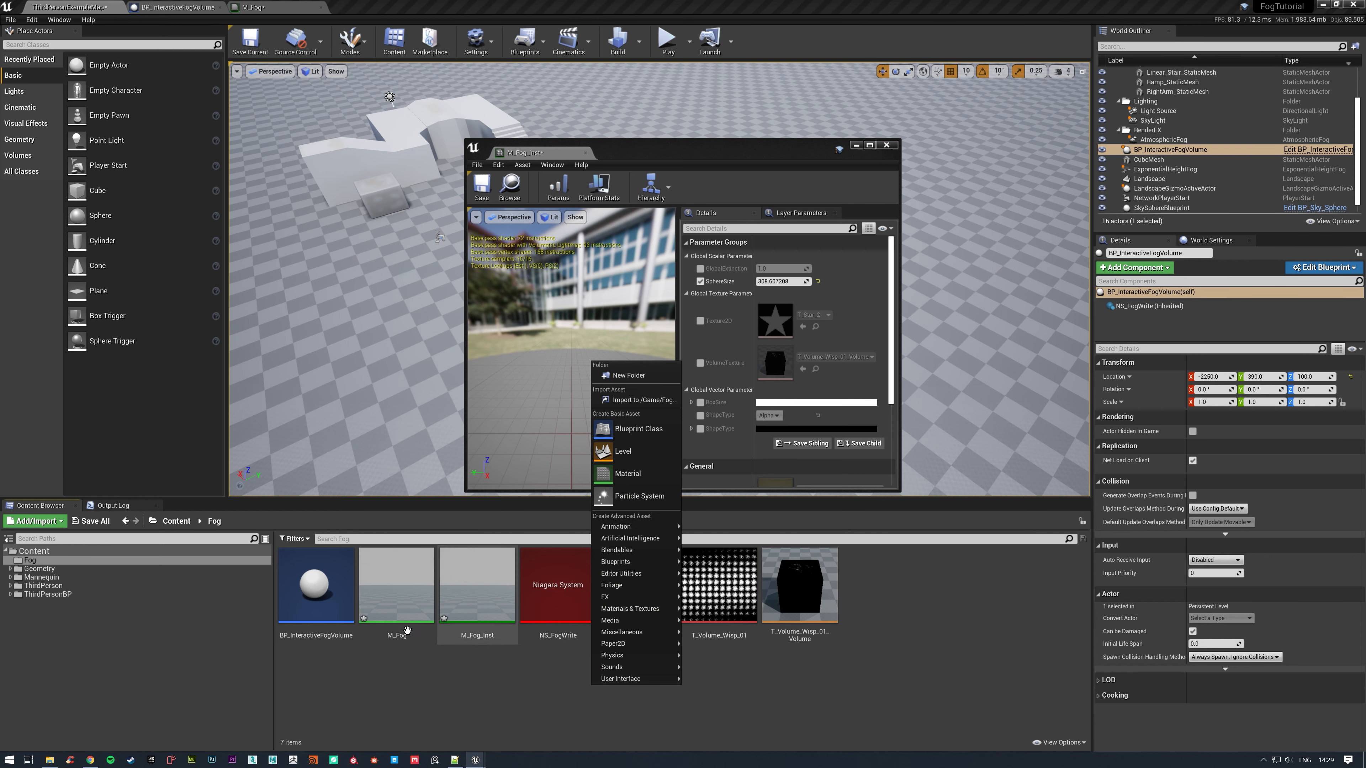
pyautogui.moveTo(631, 590)
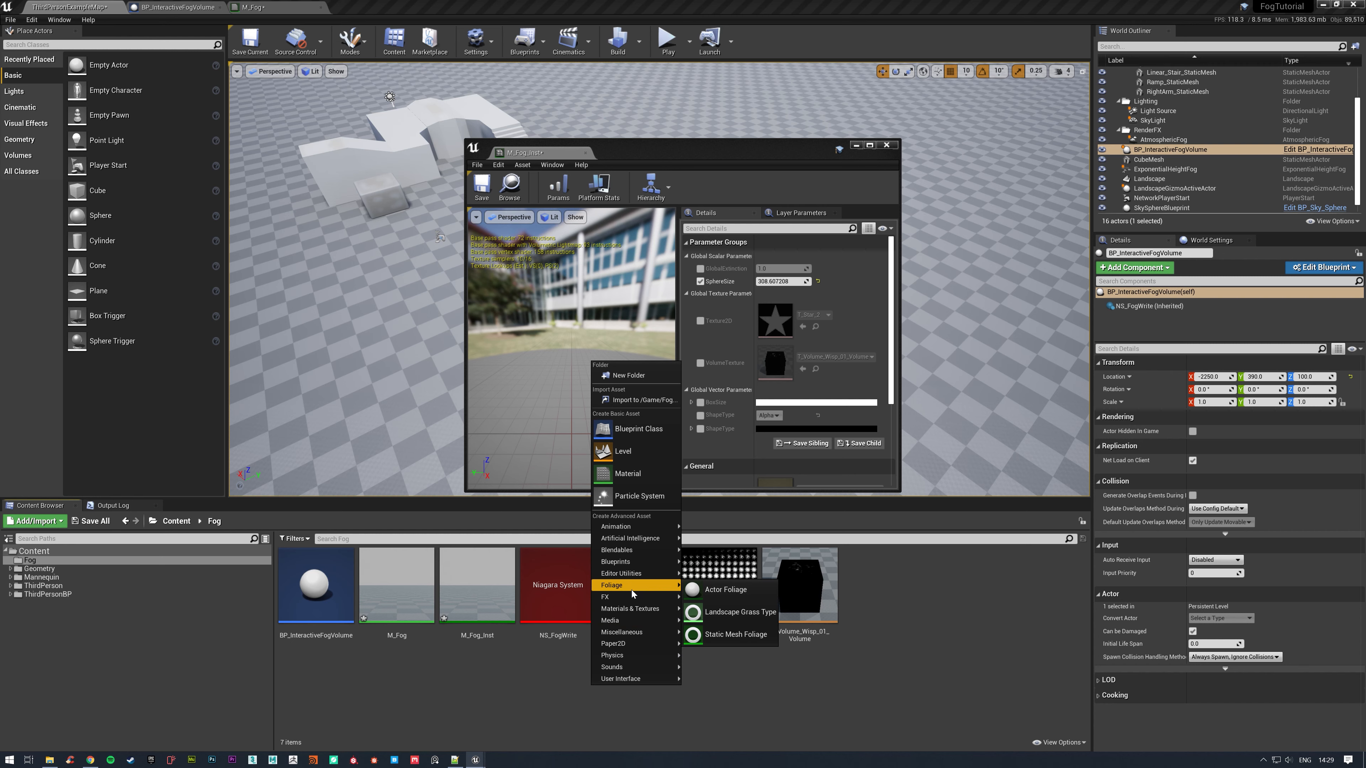
pyautogui.moveTo(635, 562)
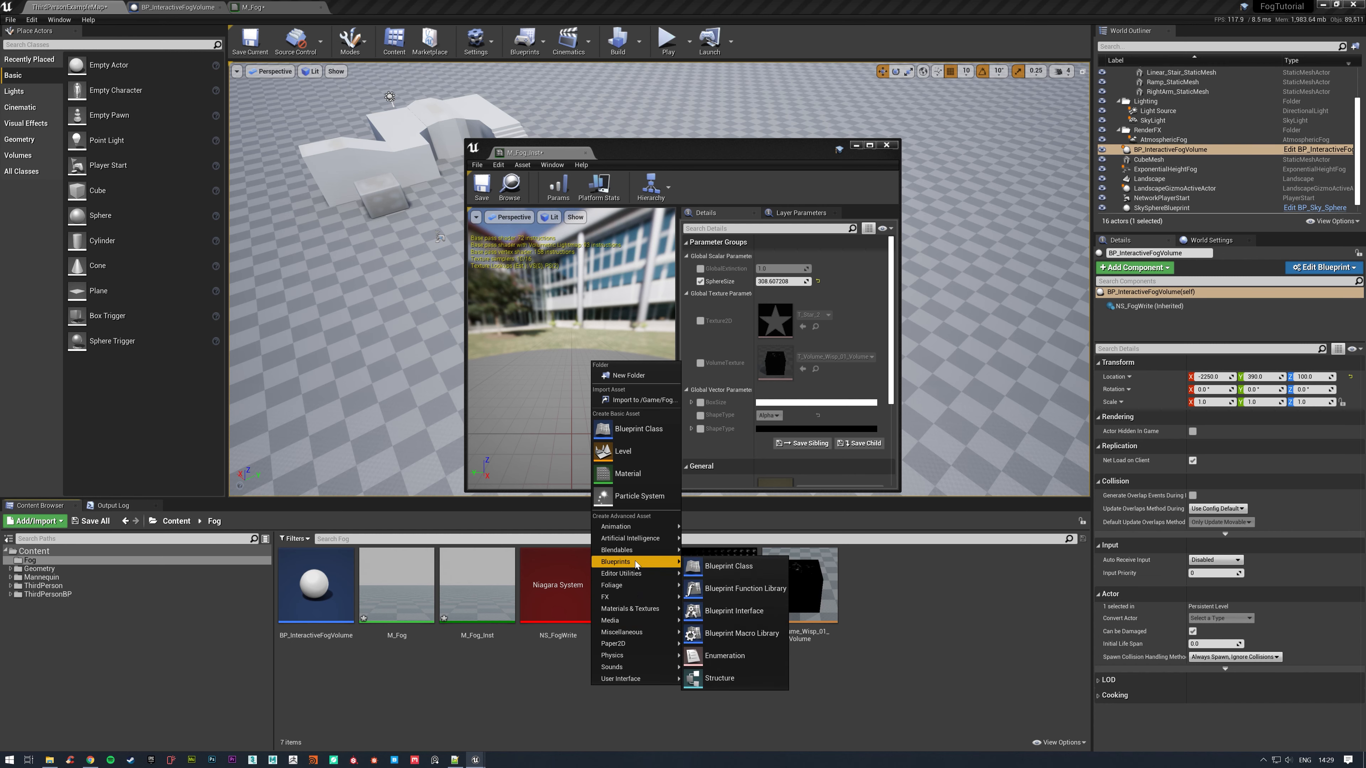
pyautogui.click(757, 661)
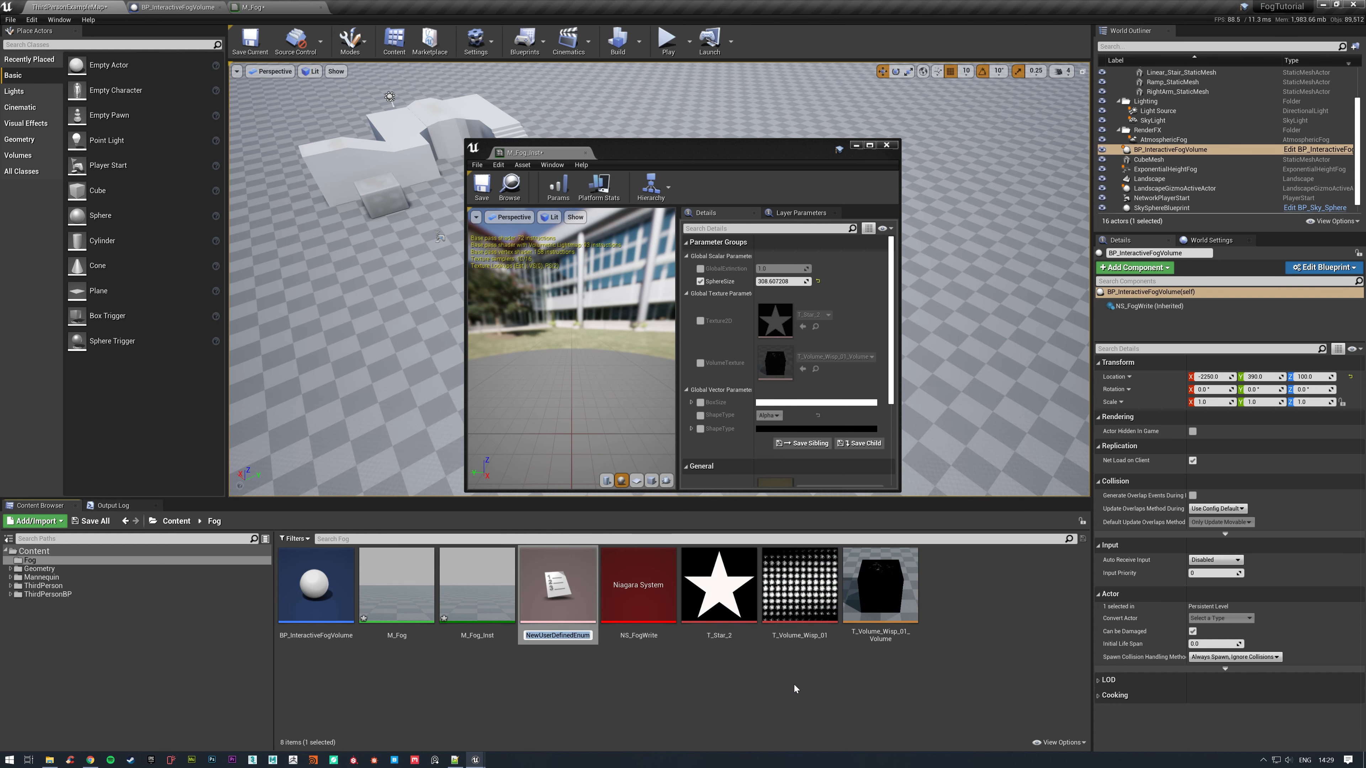
pyautogui.write('E')
pyautogui.write('_ShapeType')
pyautogui.press('Left')
pyautogui.press('Left')
pyautogui.press('Left')
pyautogui.press('Left')
pyautogui.press('Left')
pyautogui.press('Left')
pyautogui.press('Left')
pyautogui.press('Left')
pyautogui.press('Left')
pyautogui.write('Fog')
pyautogui.press('Return')
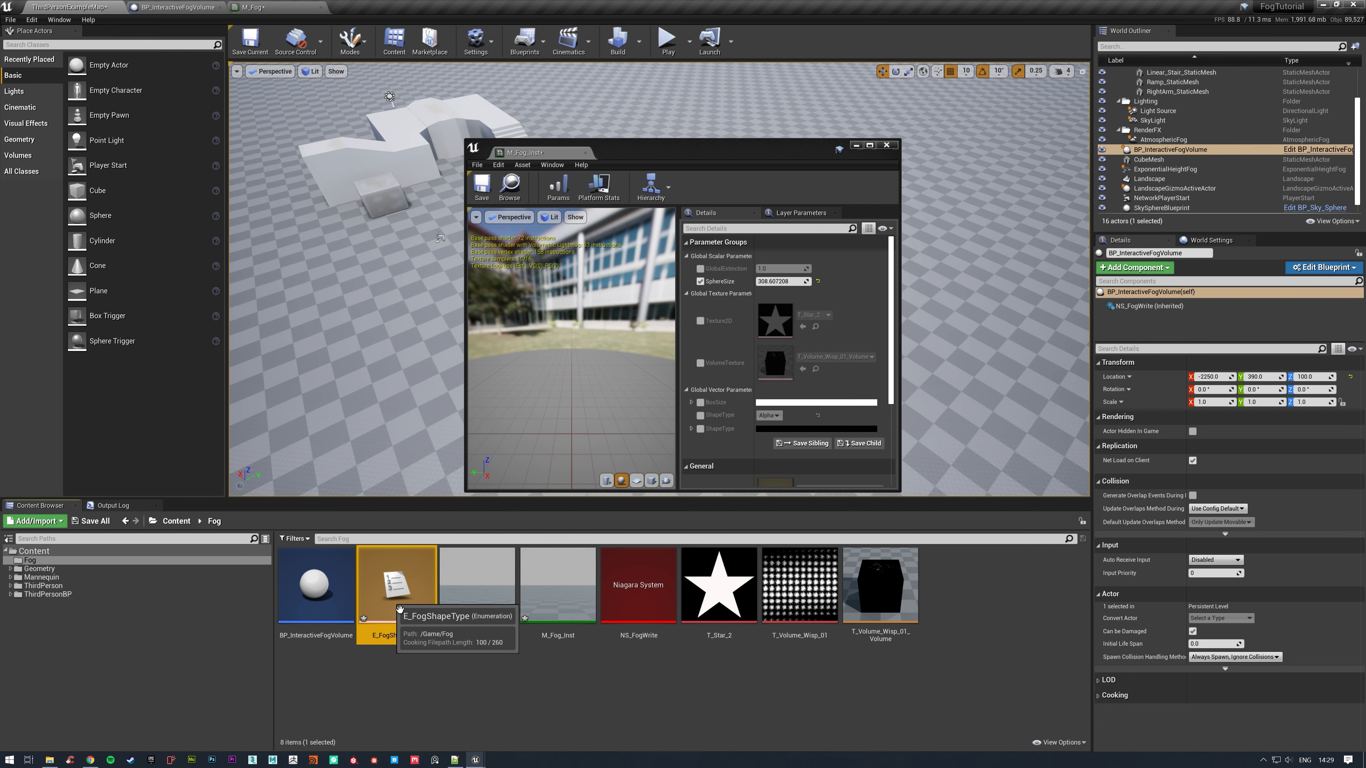
pyautogui.doubleClick(404, 599)
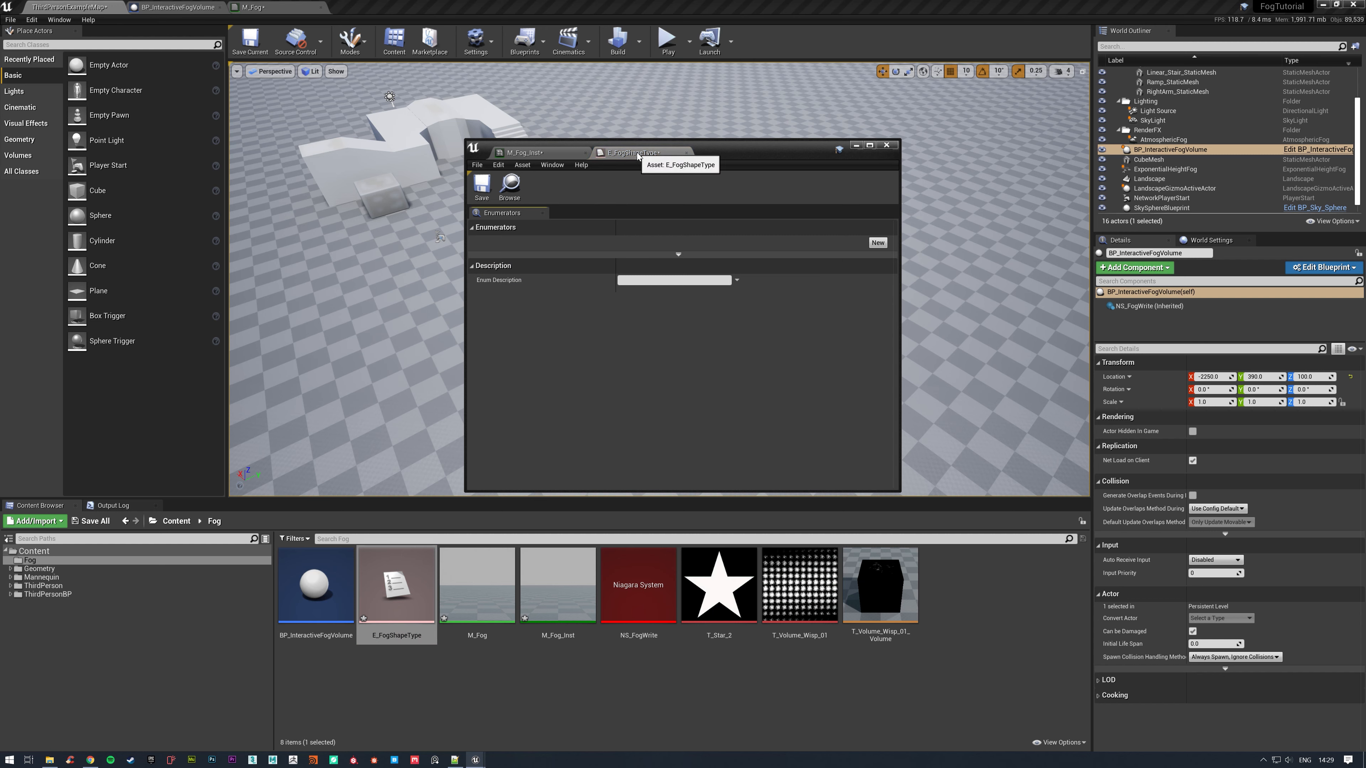
pyautogui.moveTo(637, 155); pyautogui.dragTo(370, 7)
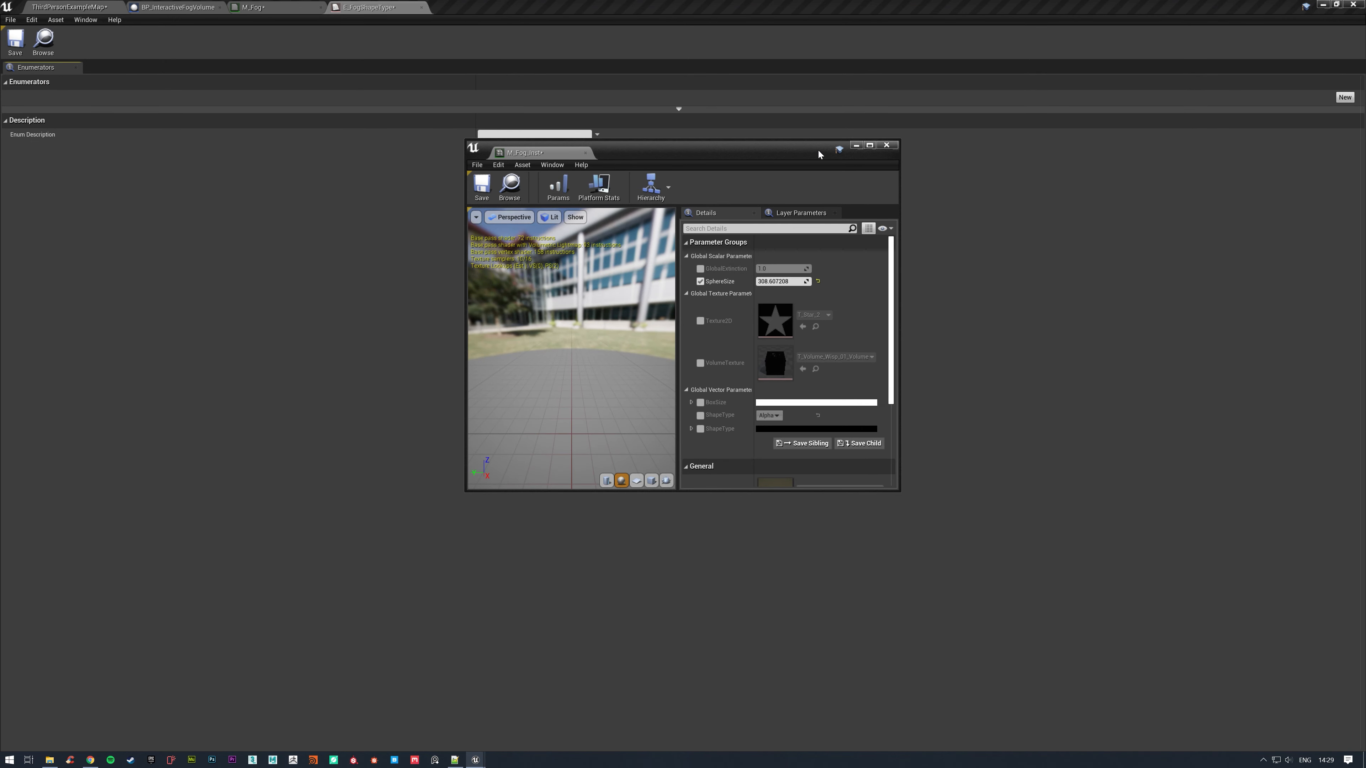